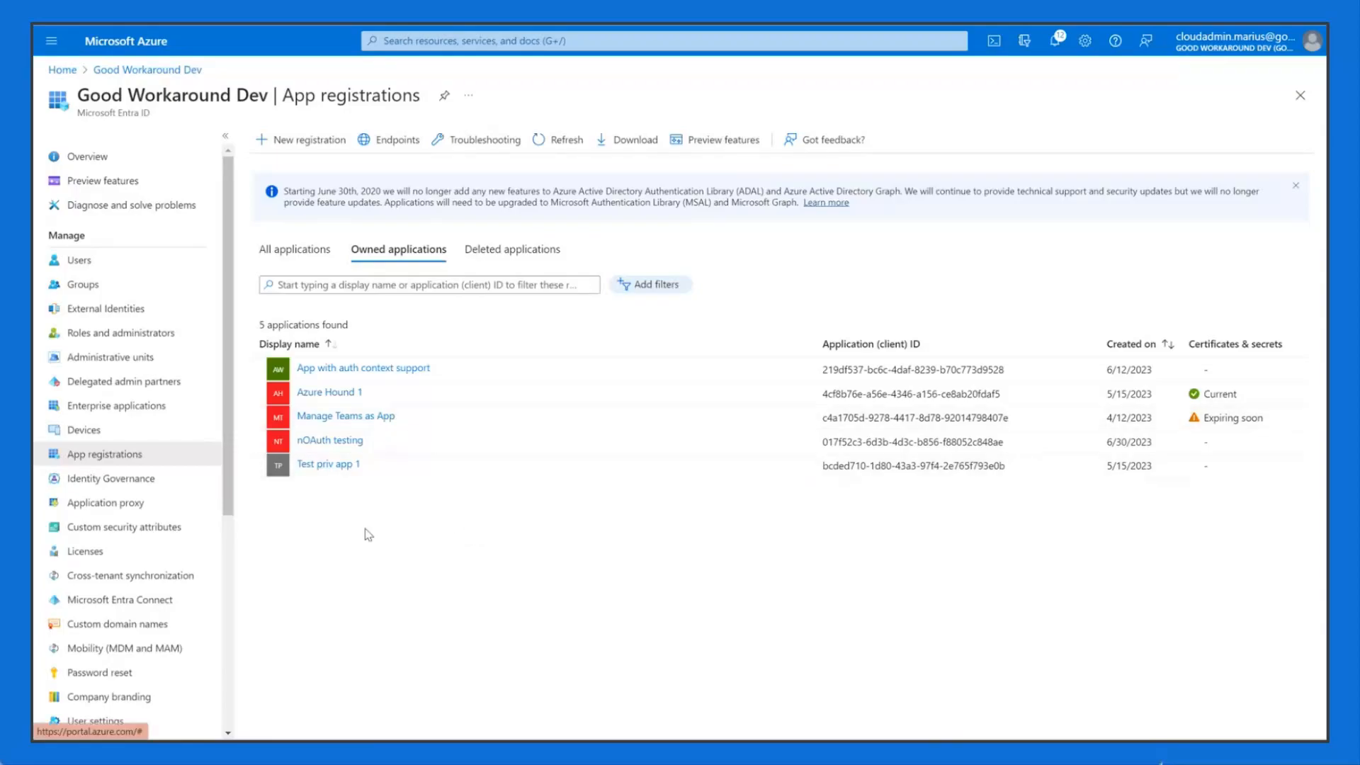
Step: Open the Register an application form from the App registrations page
click(316, 145)
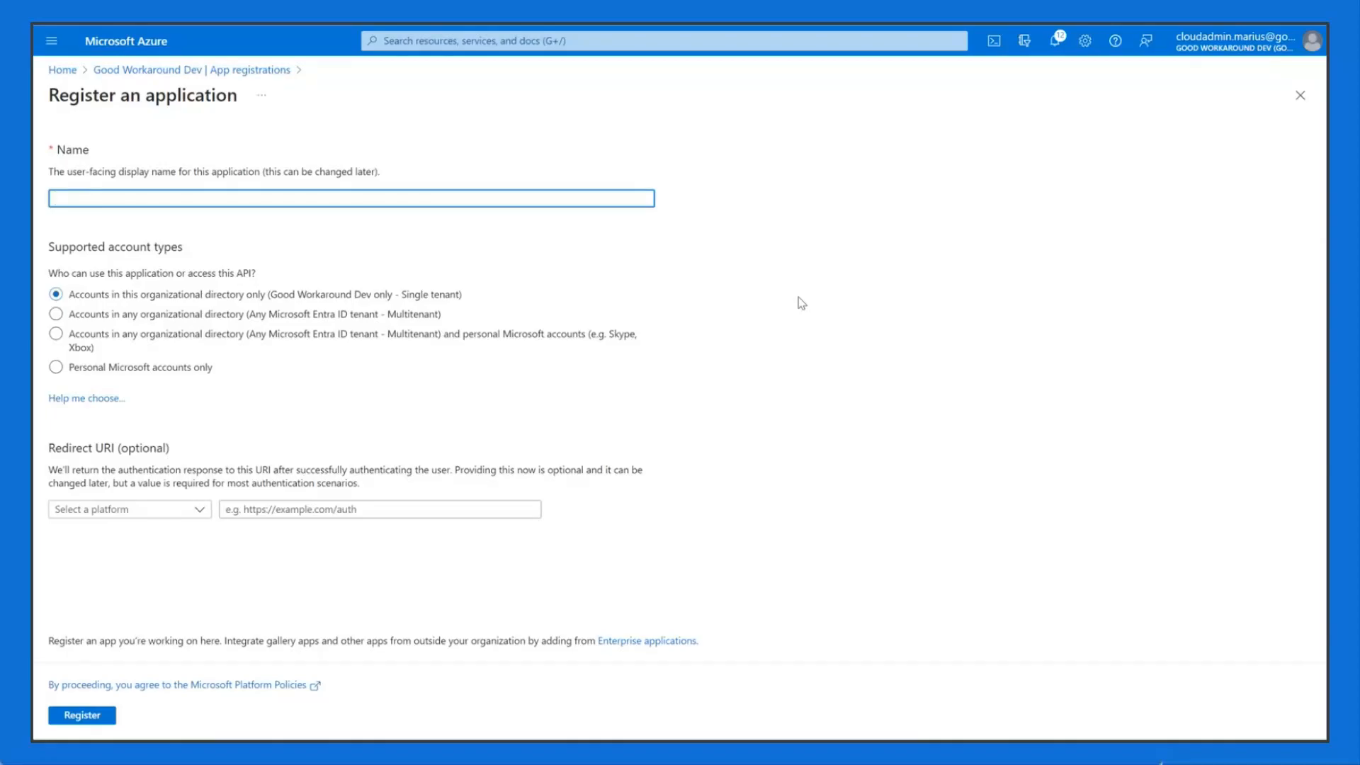
Step: Replace a trial name with 'Magic portal' as the application's display name
drag(68, 174, 118, 174)
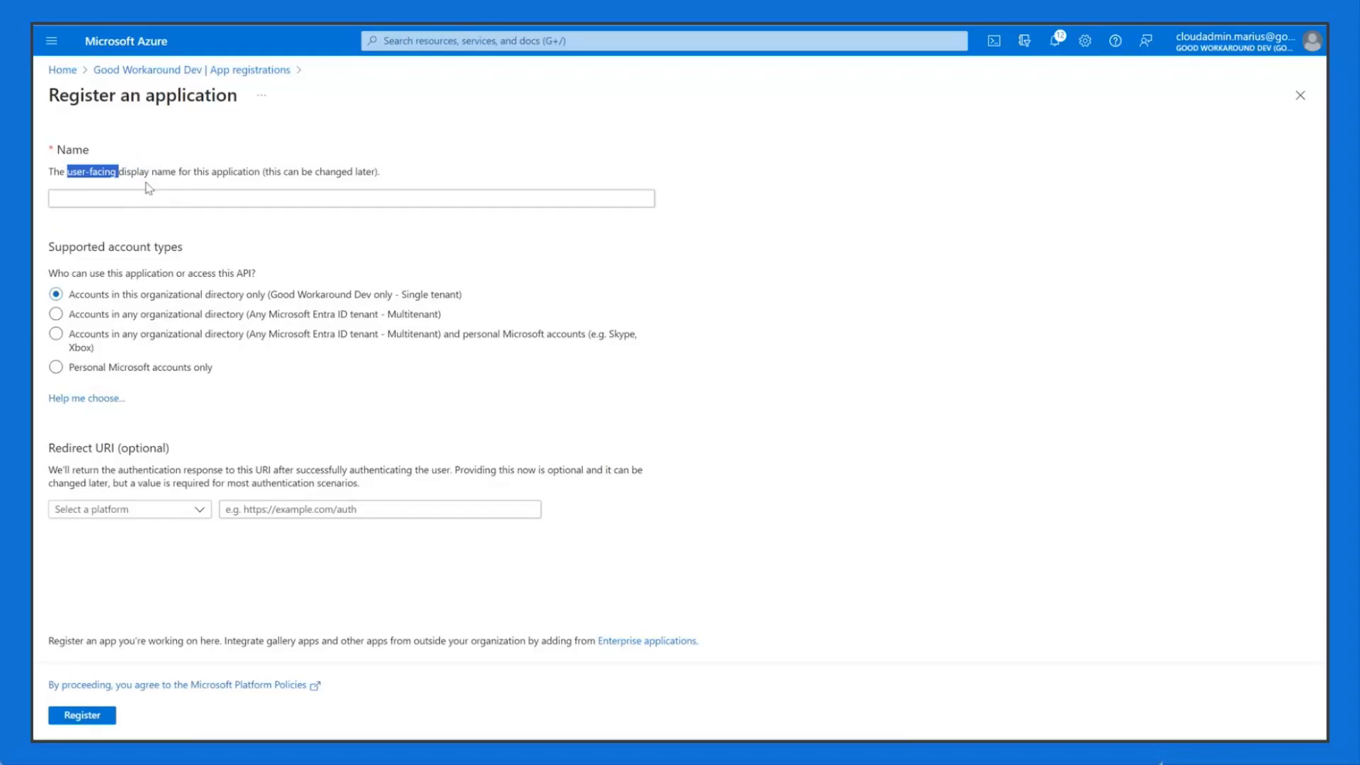
click(152, 184)
click(173, 200)
click(207, 178)
click(255, 197)
text(APP-SVC-)
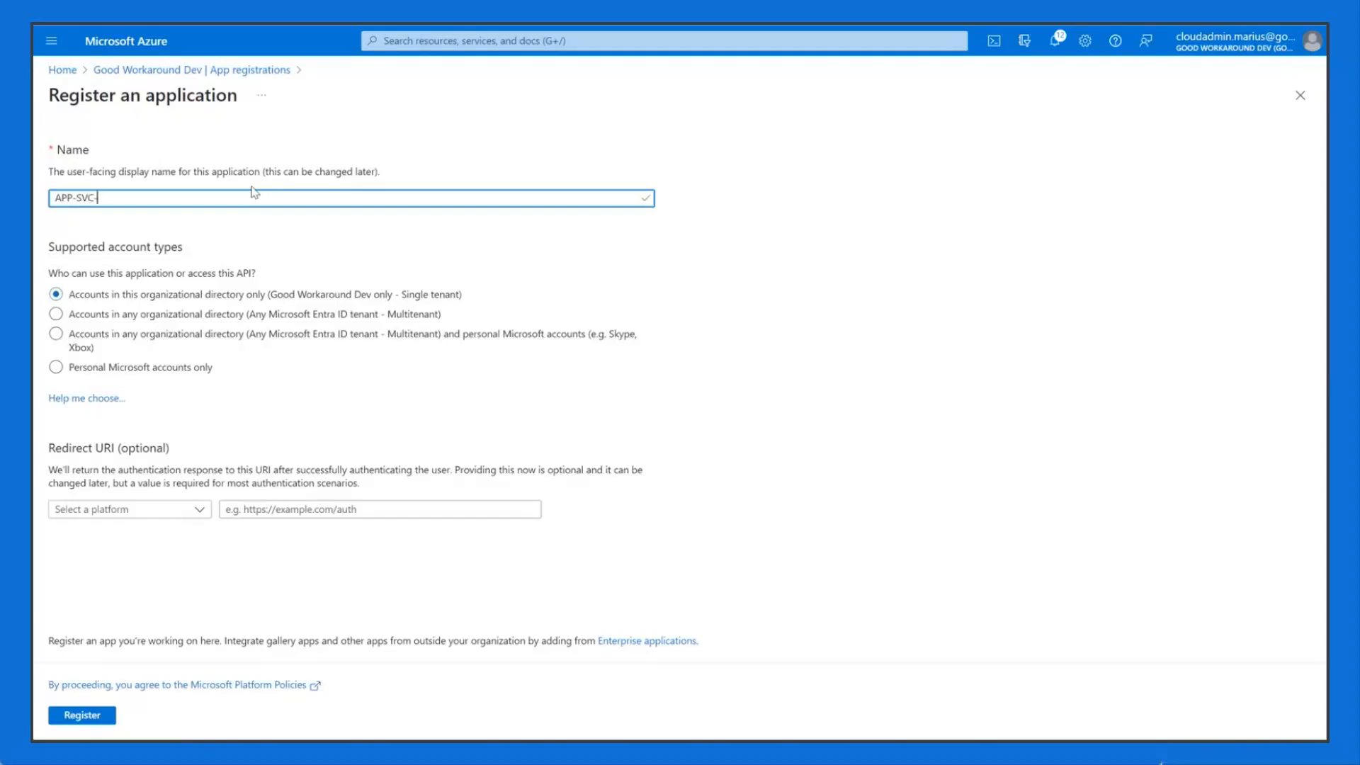
text(01-FXT-UP)
key(ctrl+a)
key(BackSpace)
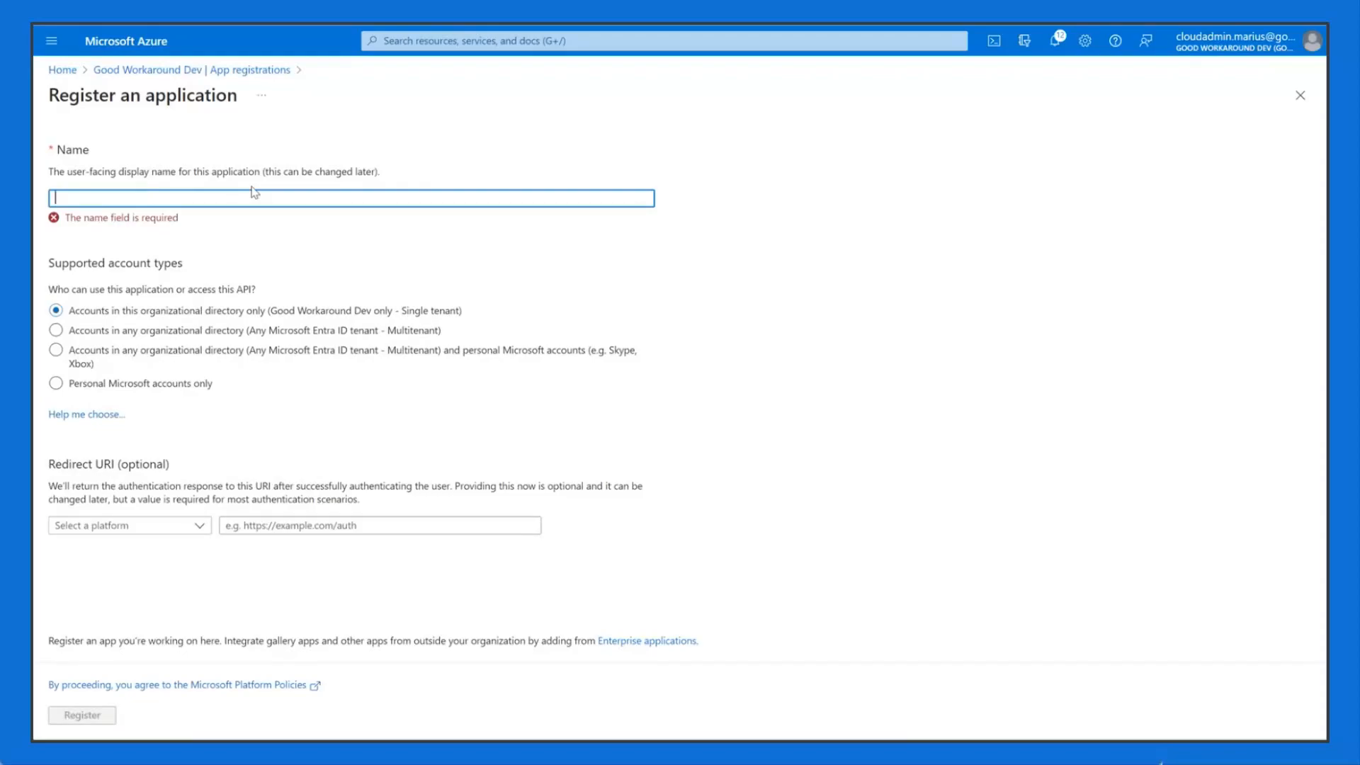
text(Magic portal)
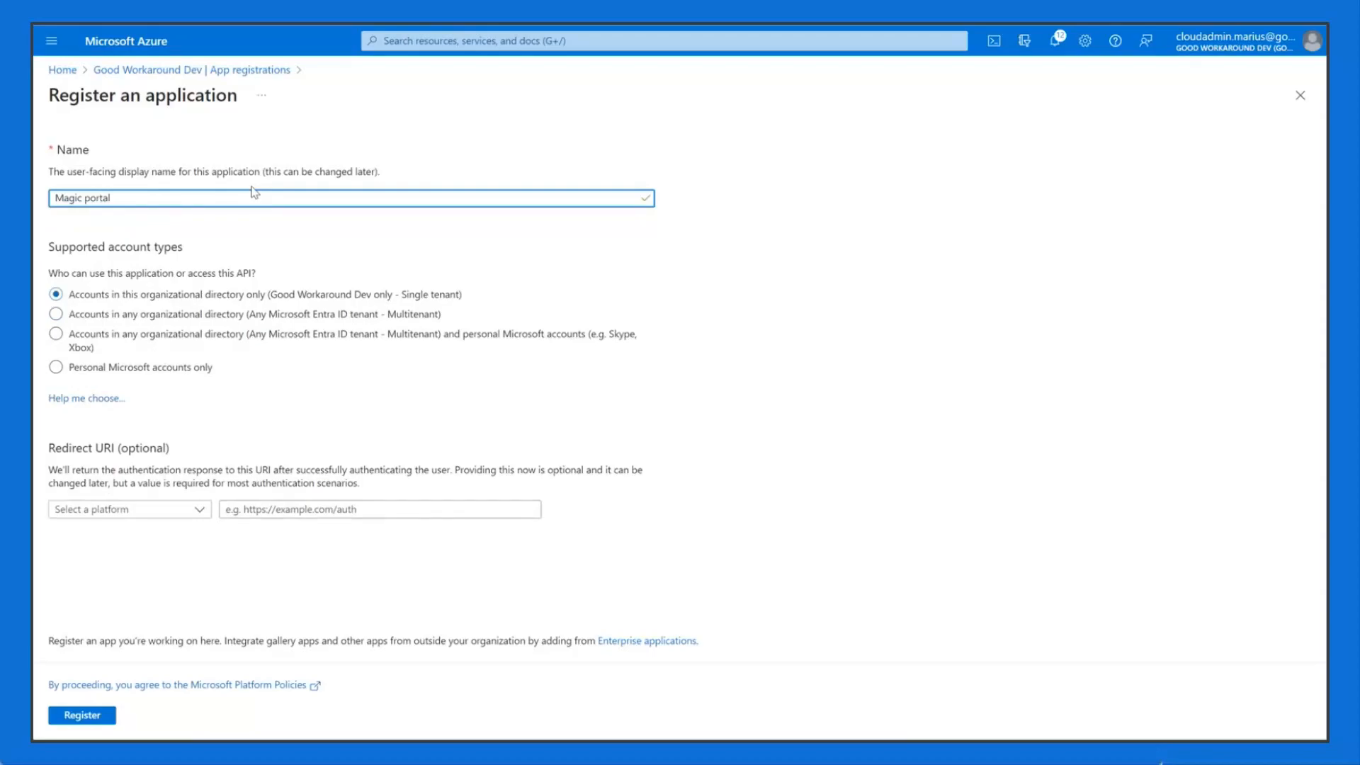
click(263, 240)
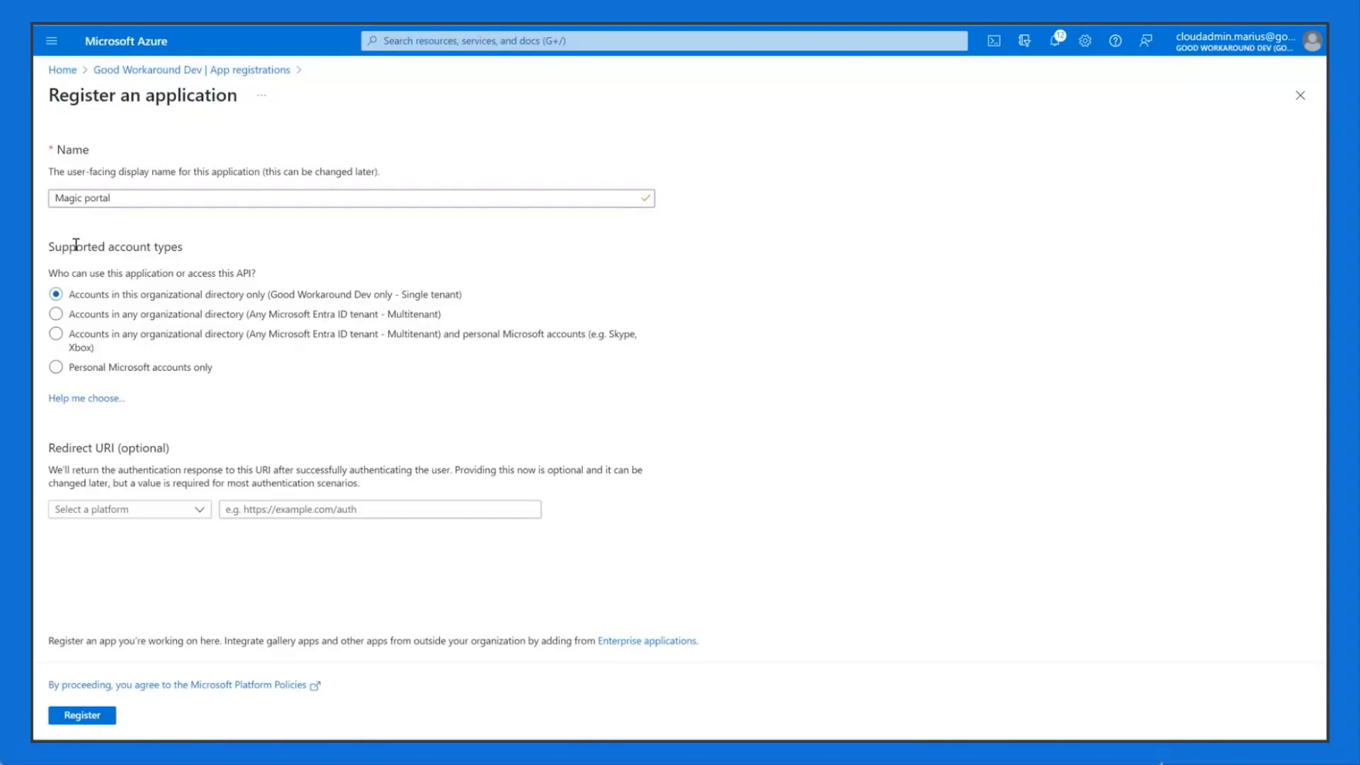
drag(69, 245, 189, 255)
click(192, 255)
Step: Try the supported account types, then choose multitenant organizational accounts only
click(236, 318)
click(212, 354)
click(163, 370)
click(381, 322)
click(507, 340)
click(355, 318)
drag(69, 451, 129, 466)
click(151, 466)
double_click(144, 449)
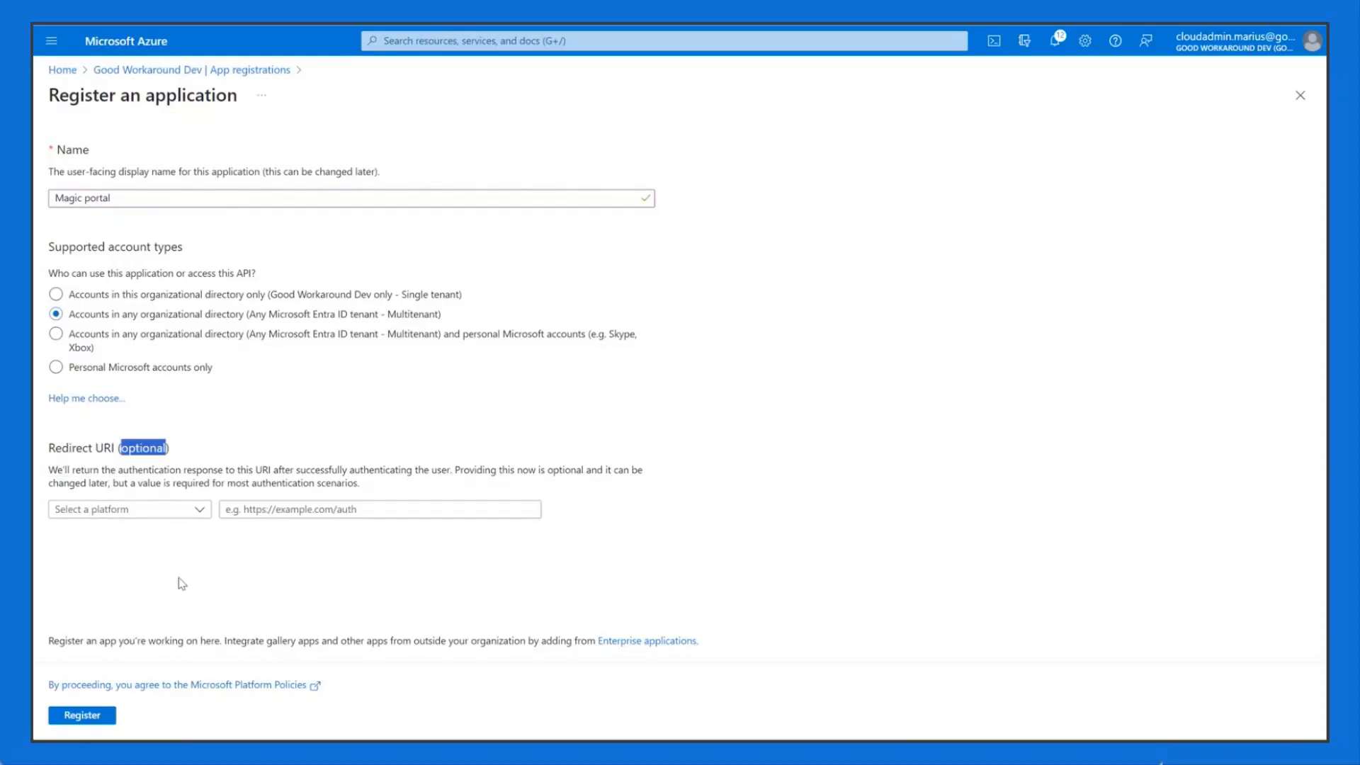
click(191, 469)
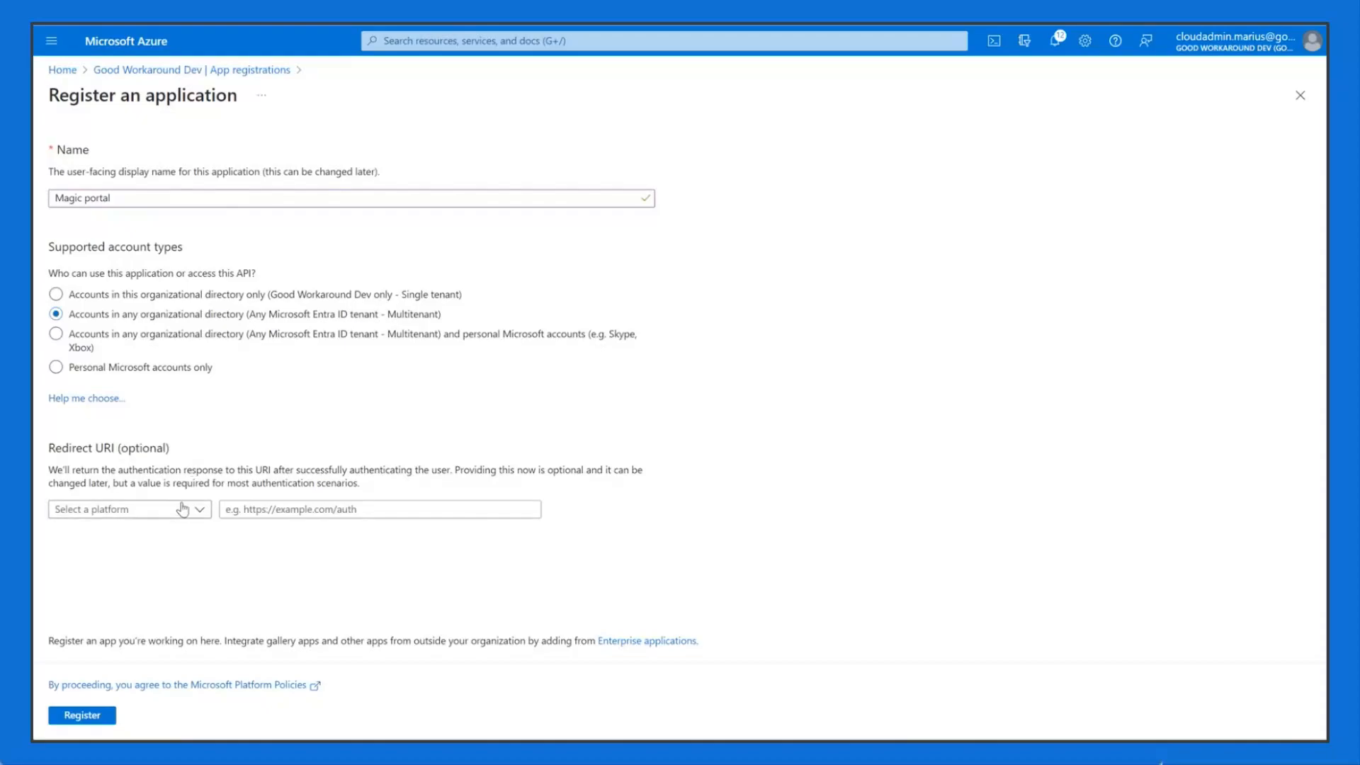
click(192, 514)
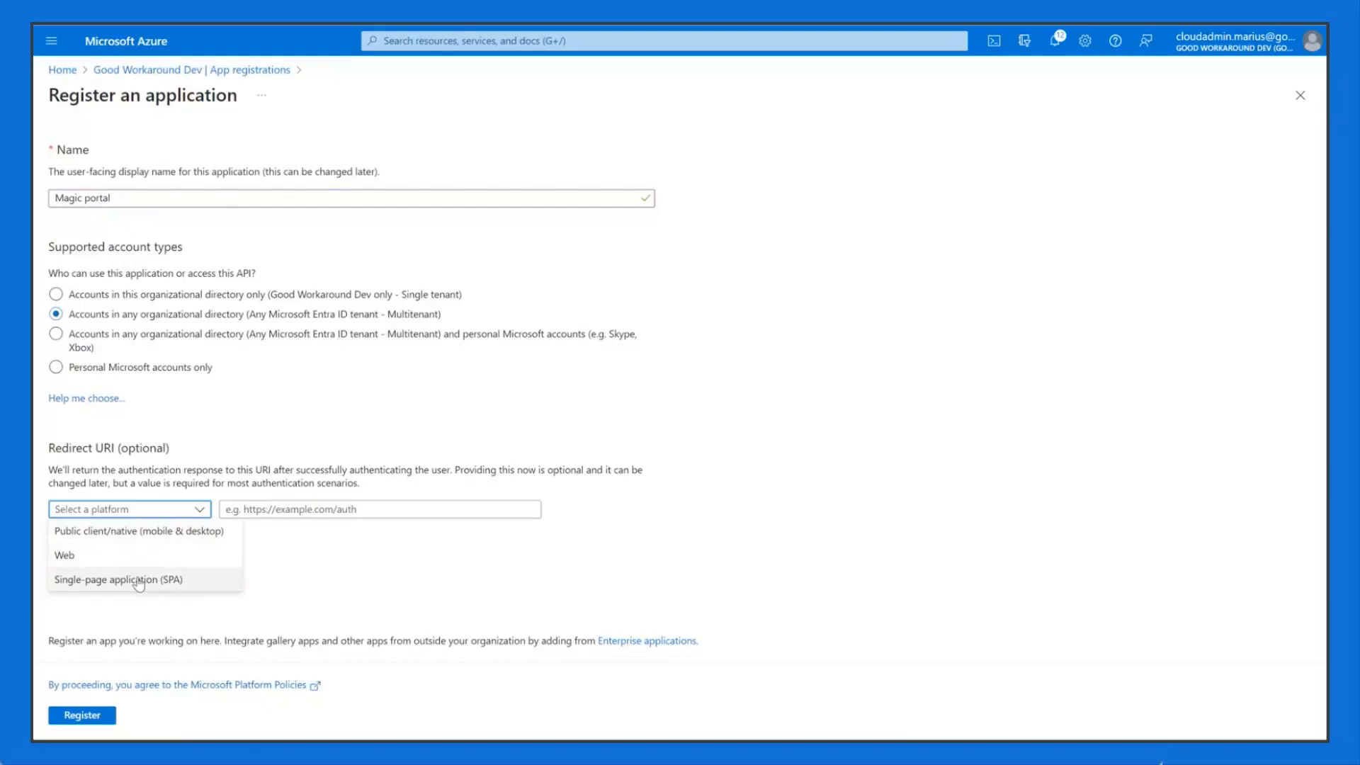
click(165, 538)
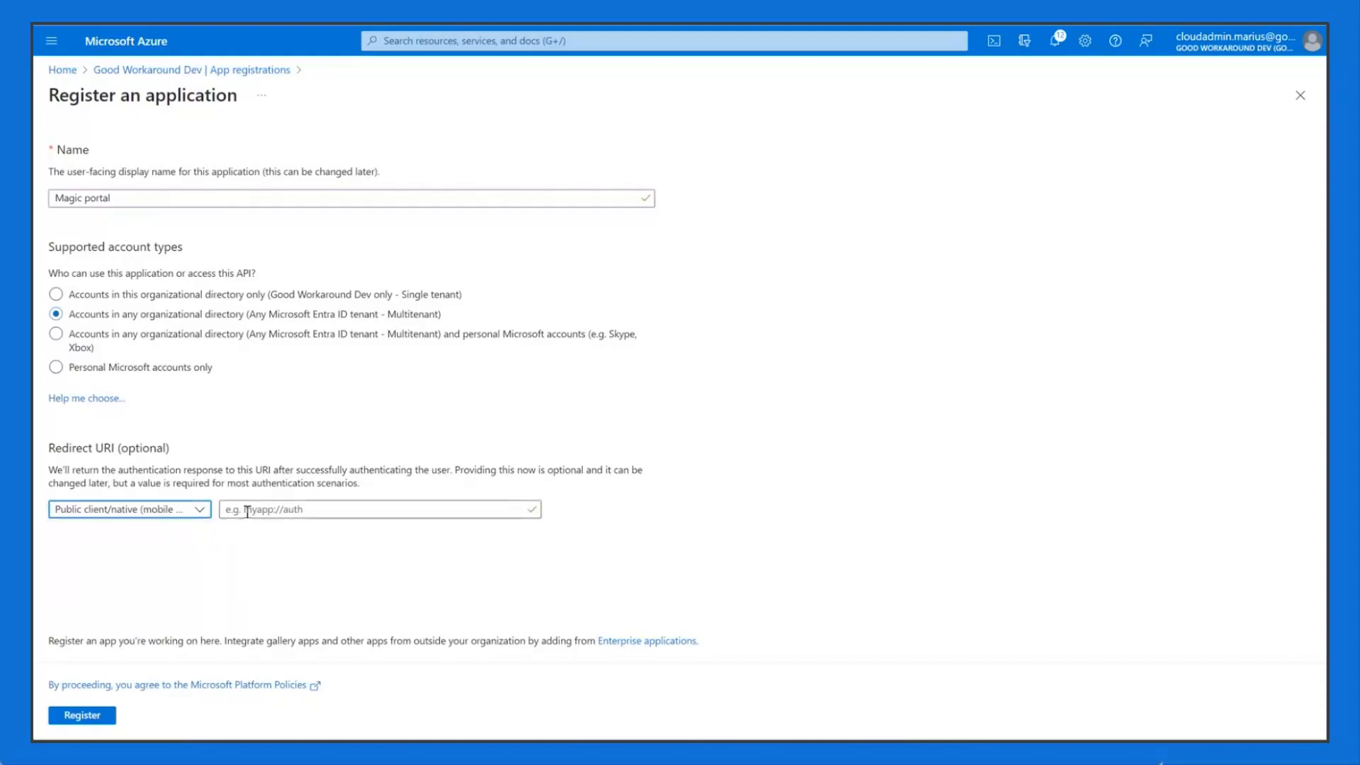
click(182, 513)
click(159, 558)
click(263, 508)
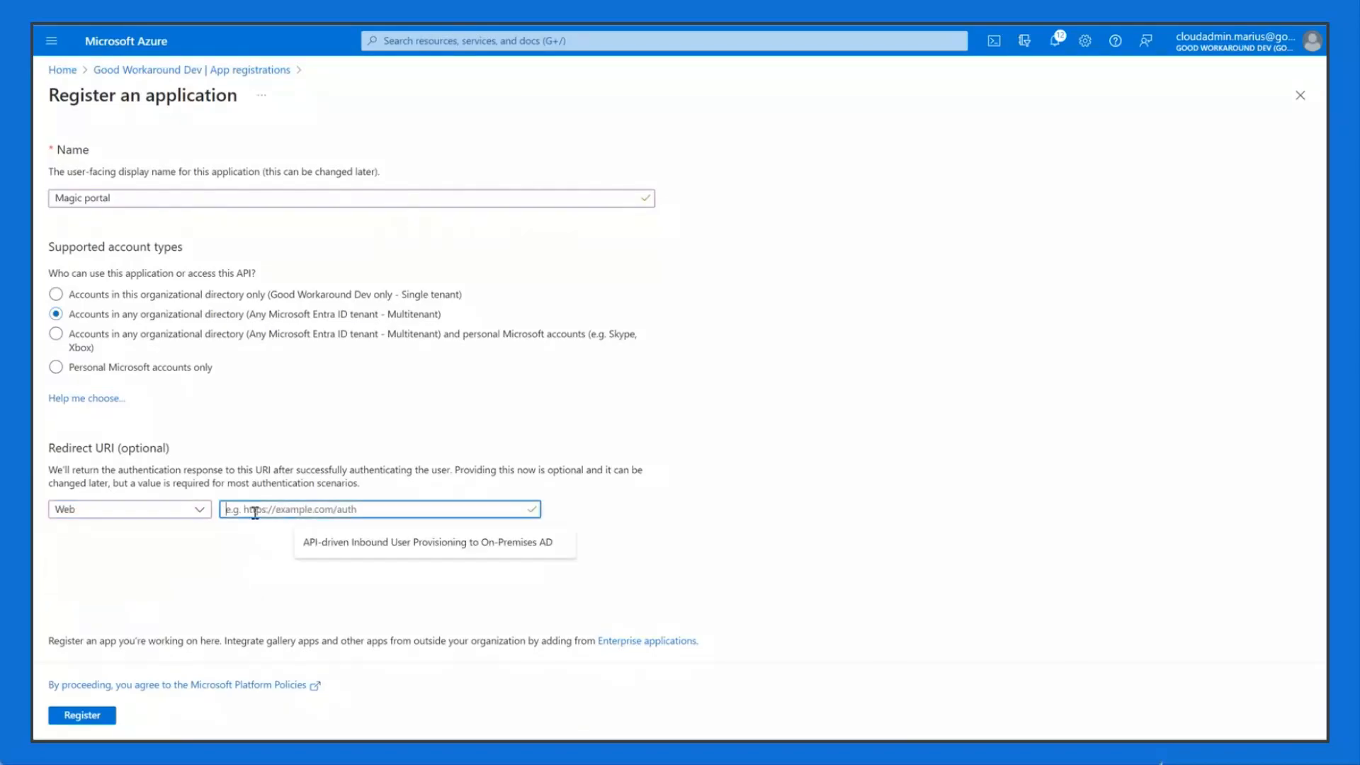
click(270, 552)
click(289, 509)
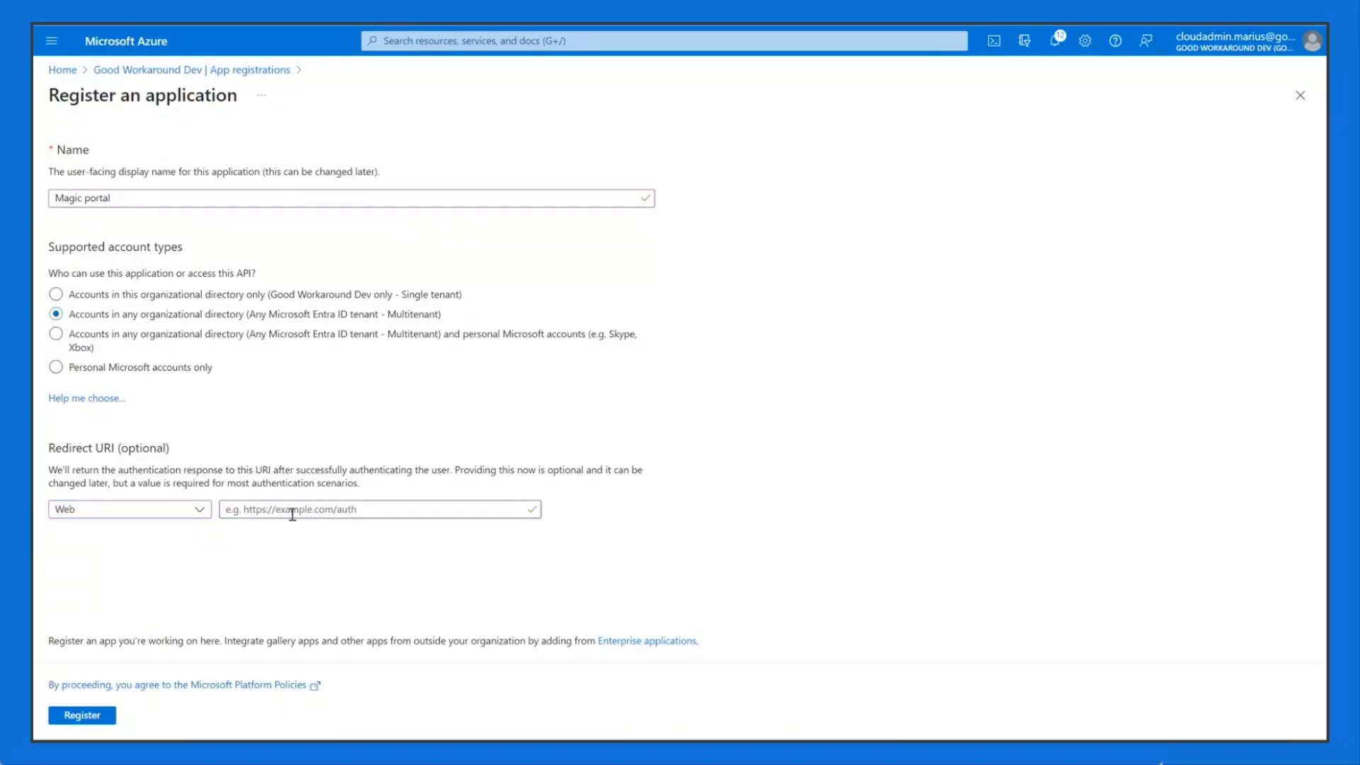
text(https://jwt.ms)
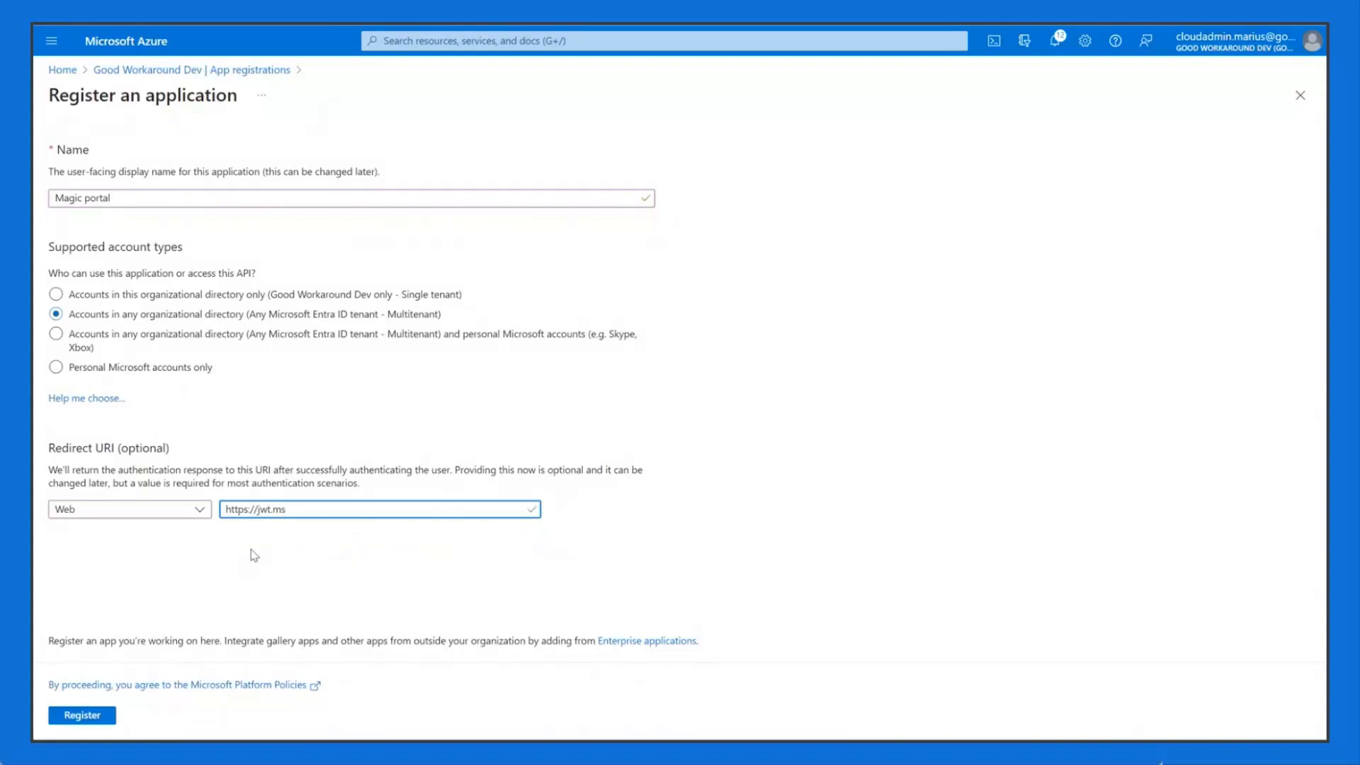
drag(297, 508, 231, 516)
click(244, 559)
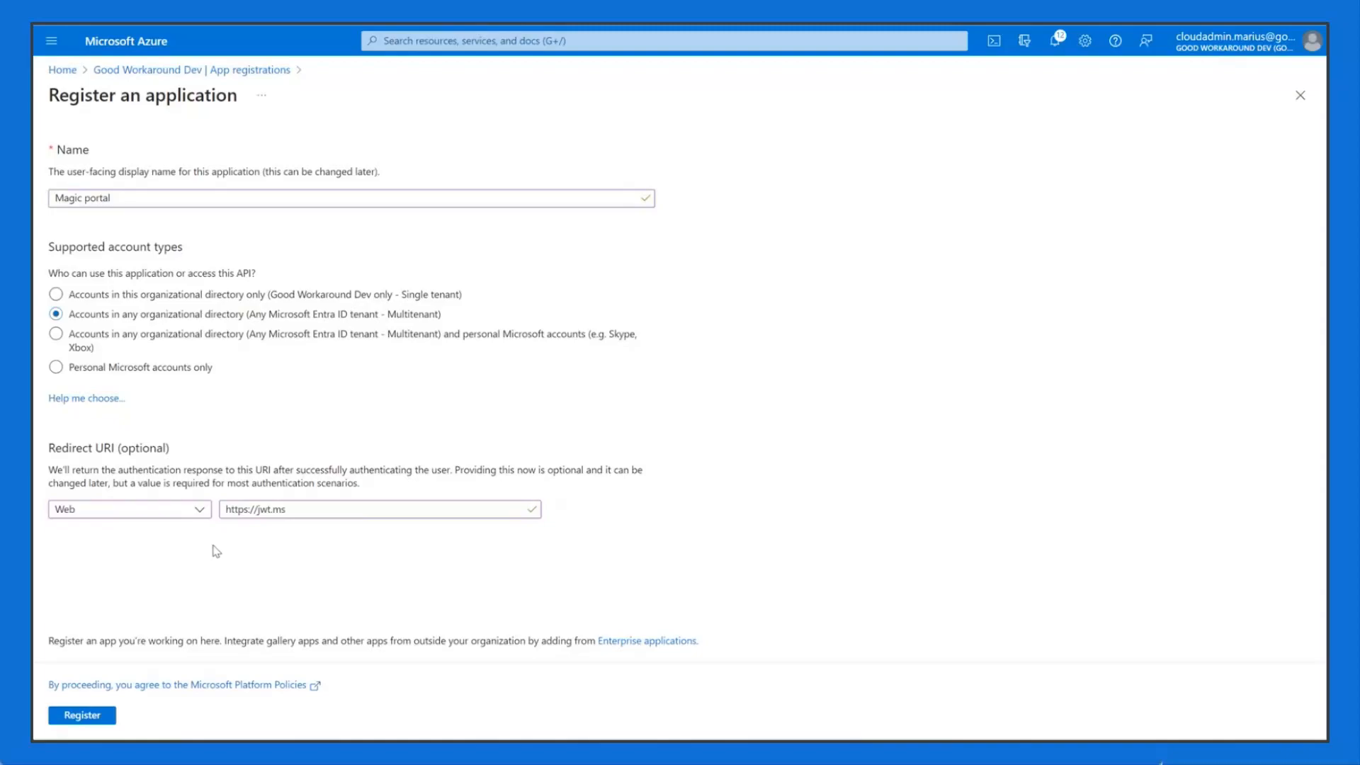
Step: Register Magic portal and select its Application (client) ID and Object ID values
click(96, 717)
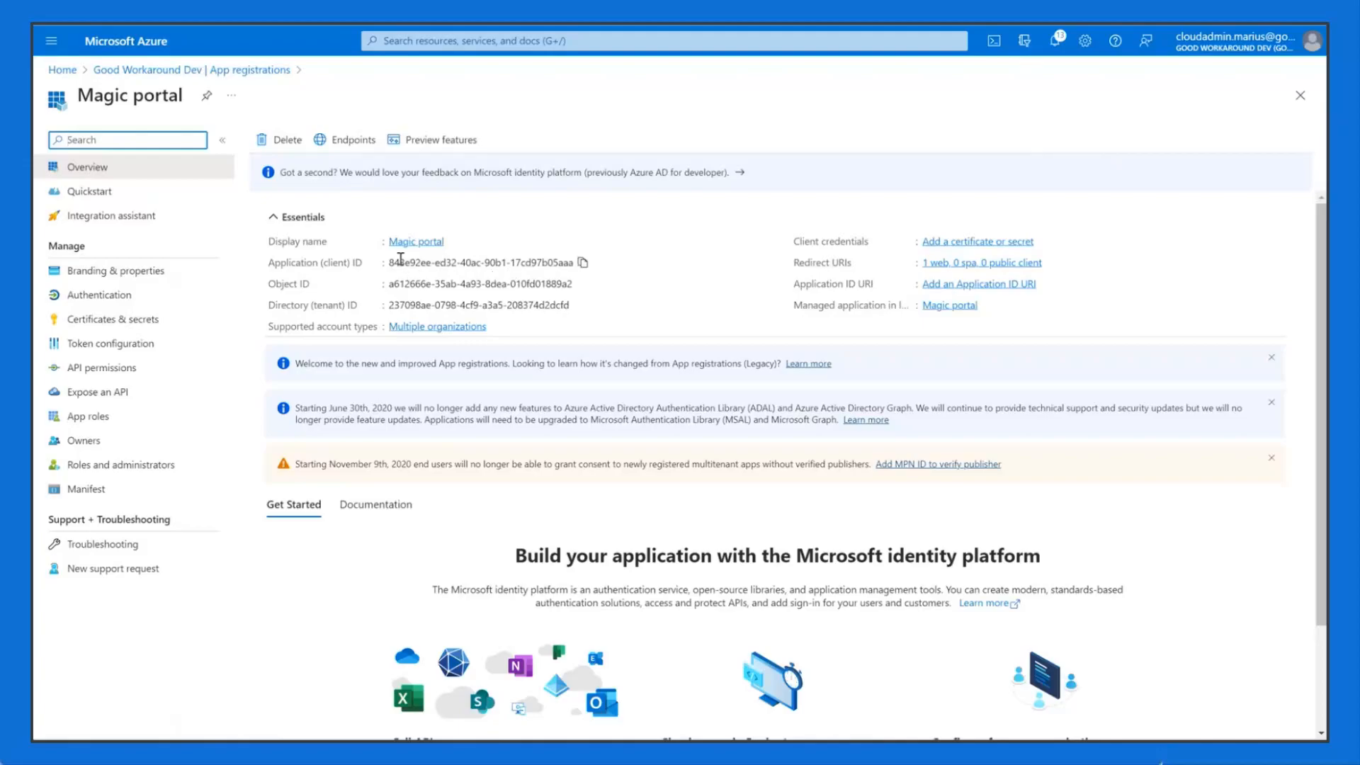
drag(389, 263, 577, 265)
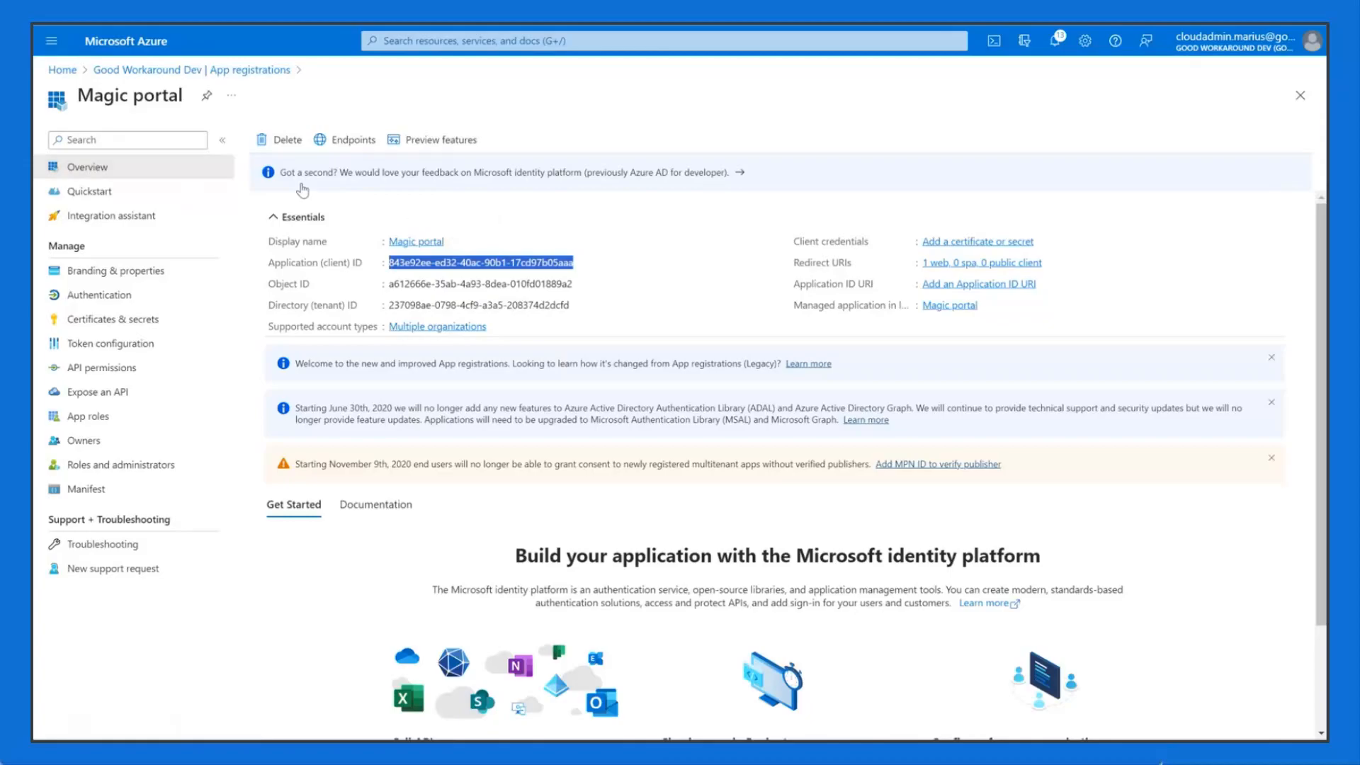
triple_click(442, 283)
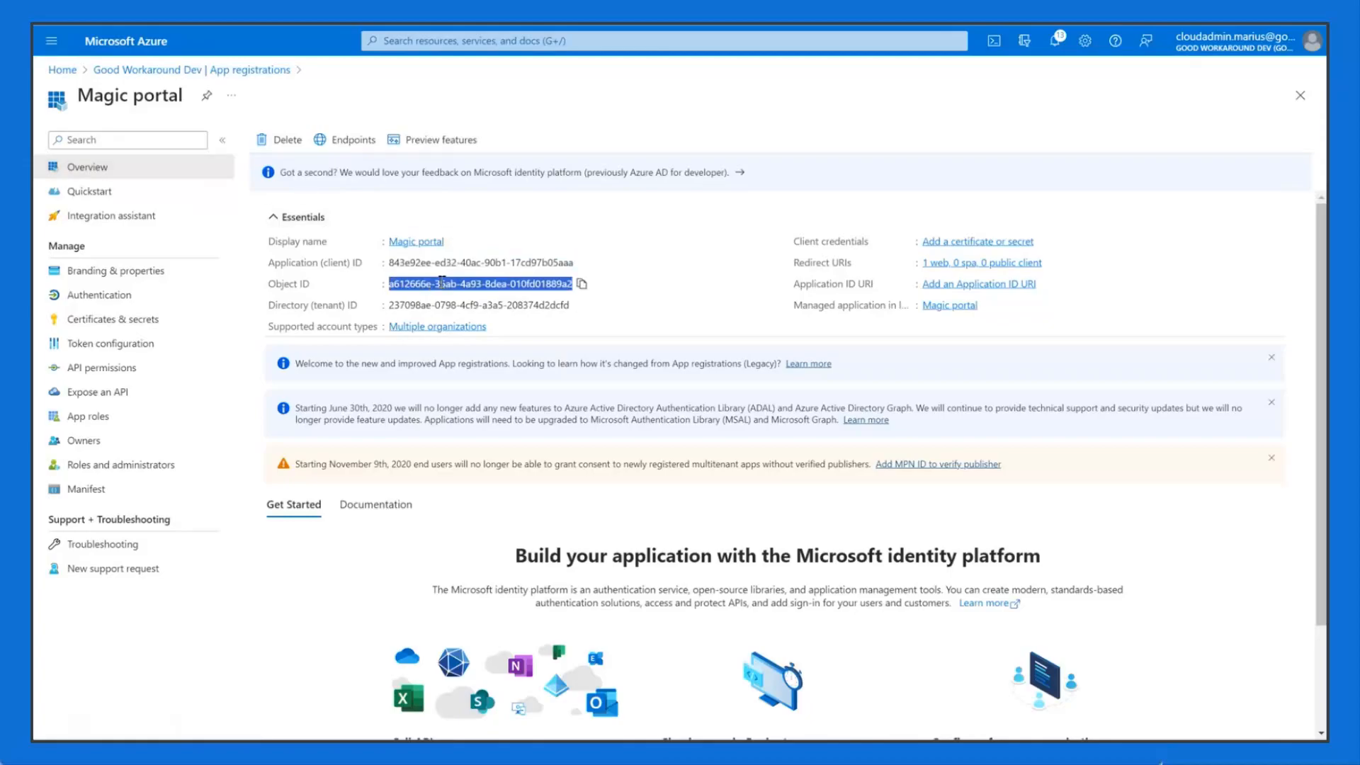
click(649, 289)
triple_click(555, 285)
Step: Copy the Object ID and select the Directory (tenant) ID on the overview
click(617, 285)
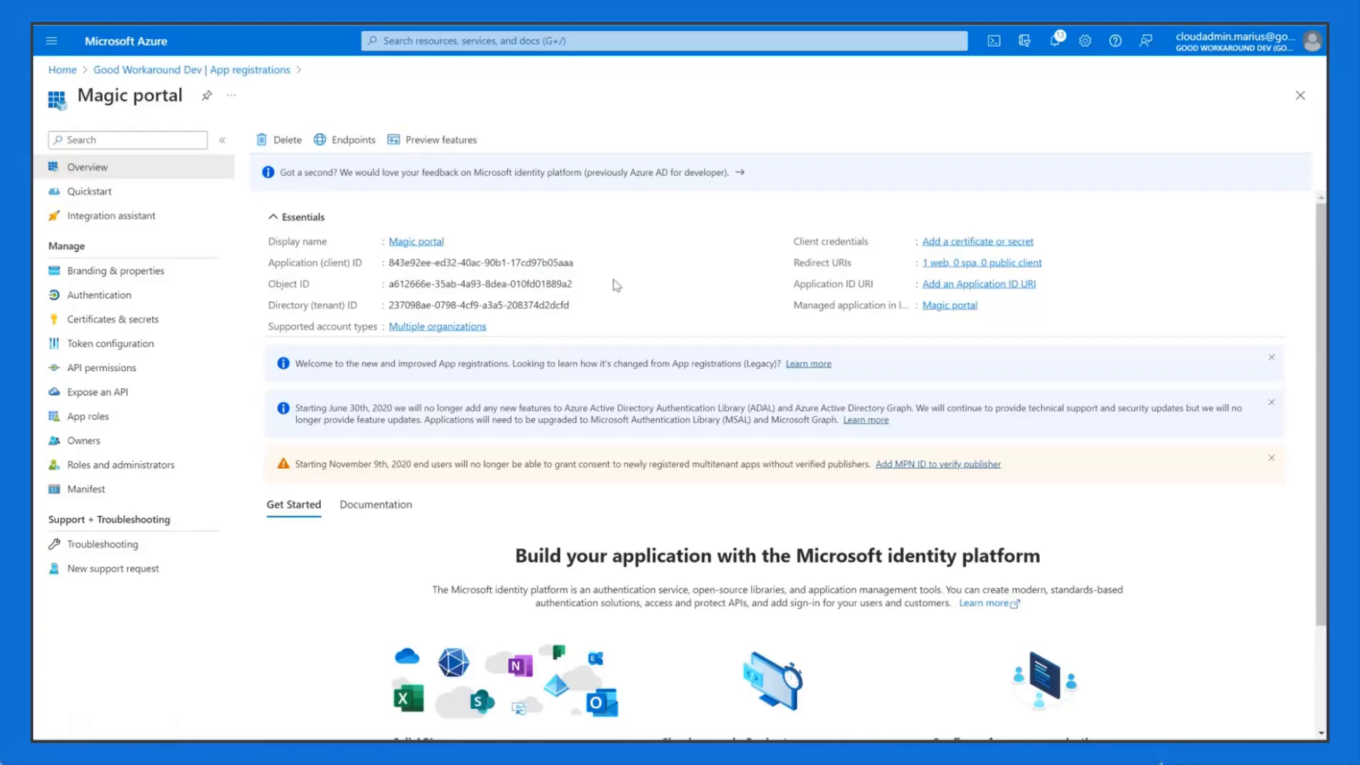
triple_click(531, 284)
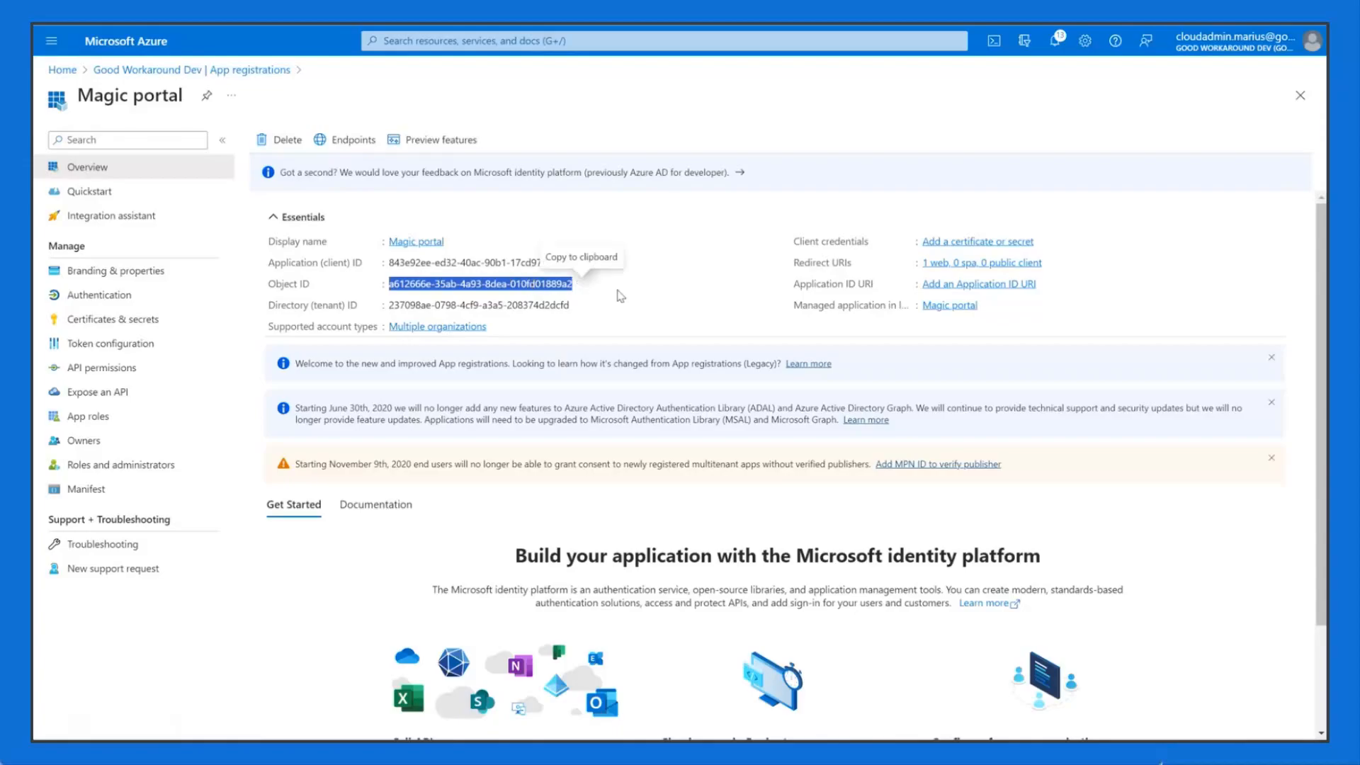
click(581, 284)
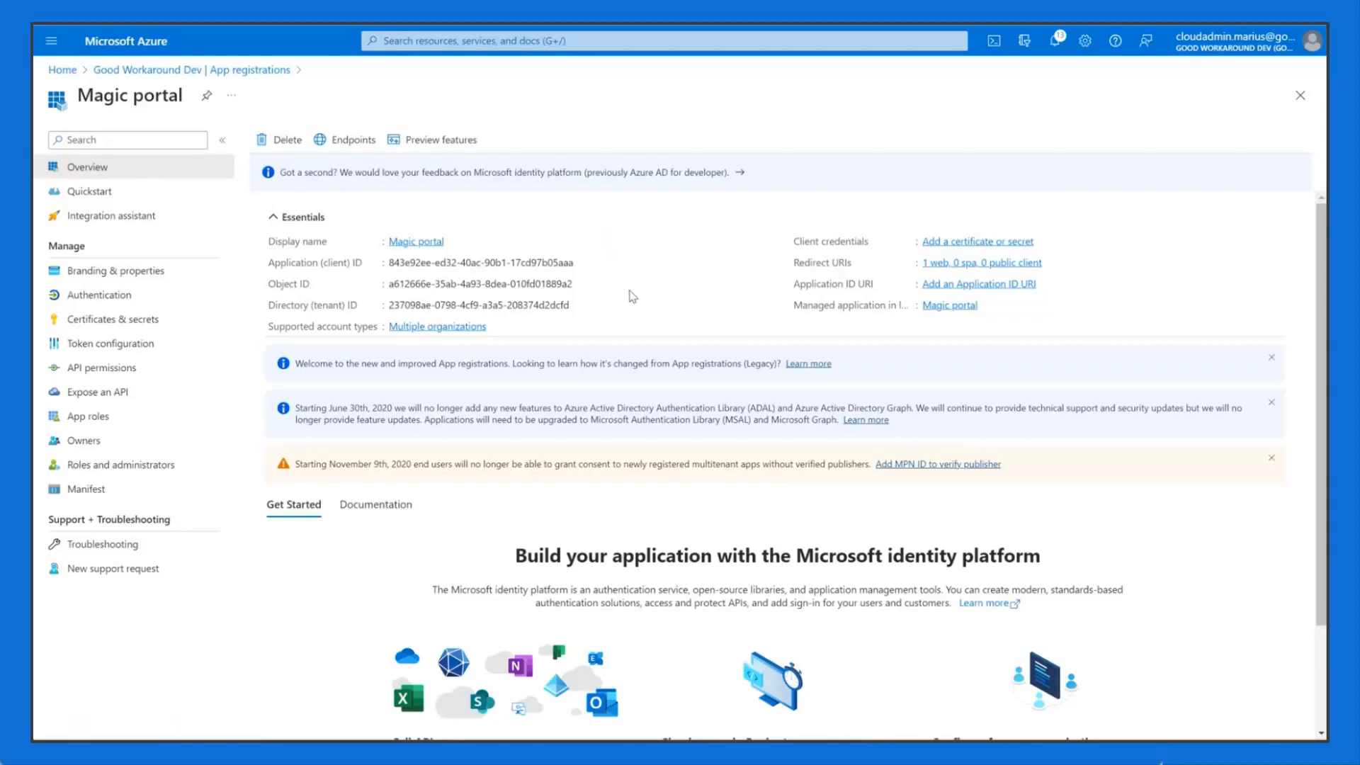
triple_click(494, 282)
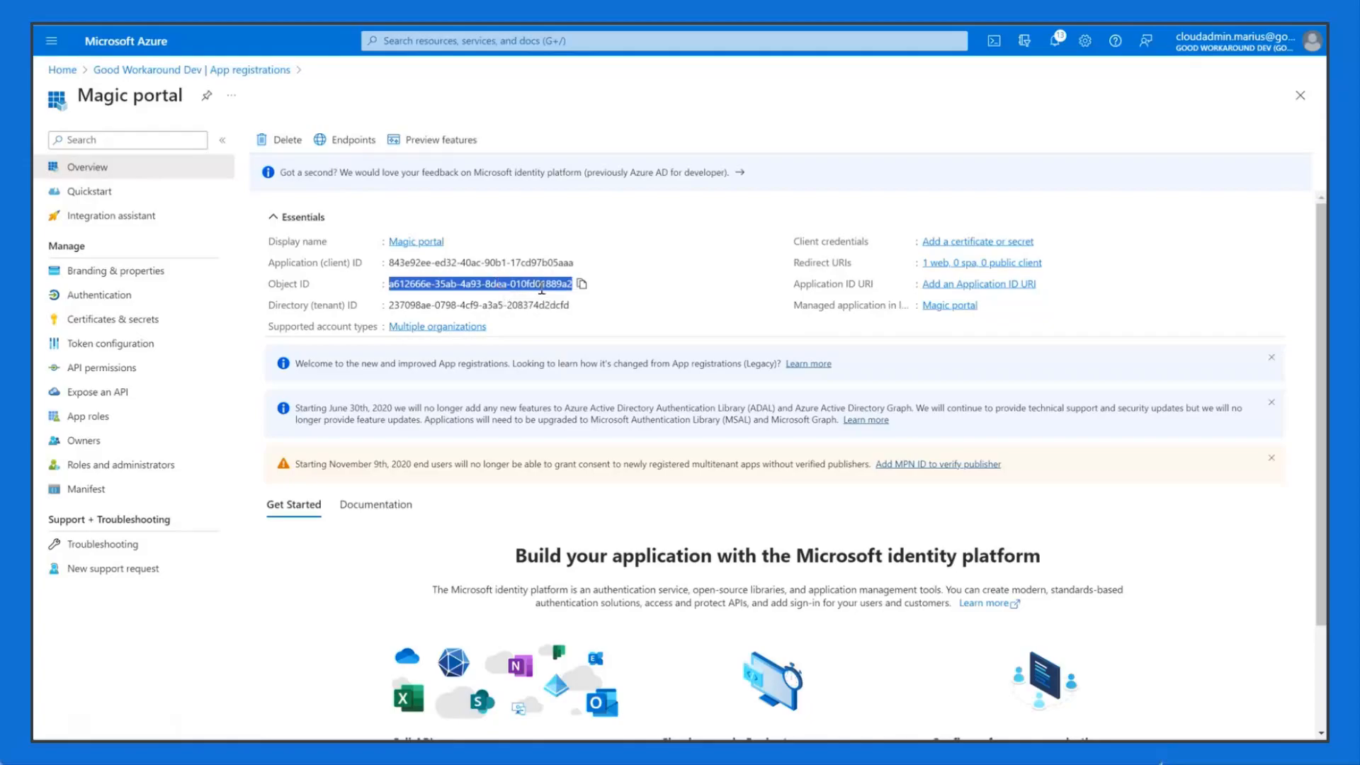
click(679, 298)
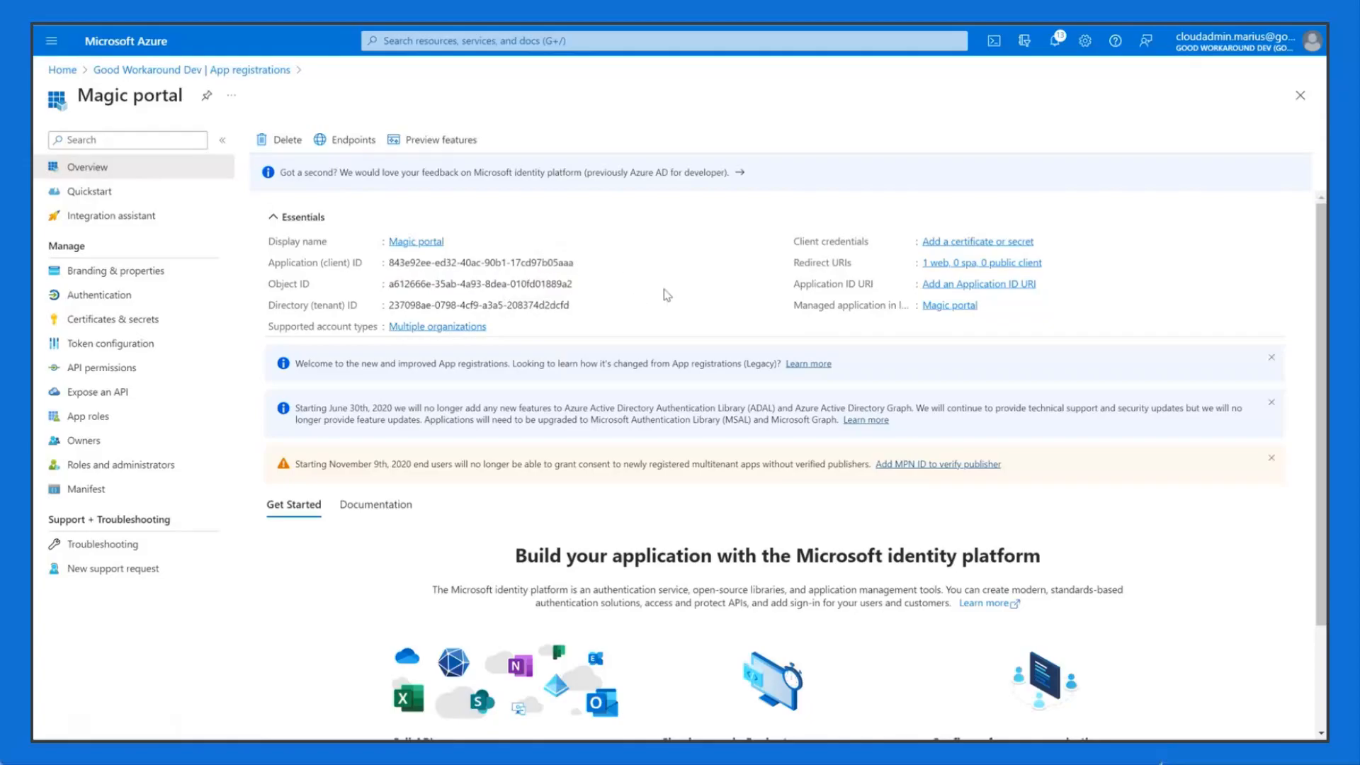
double_click(538, 300)
triple_click(537, 301)
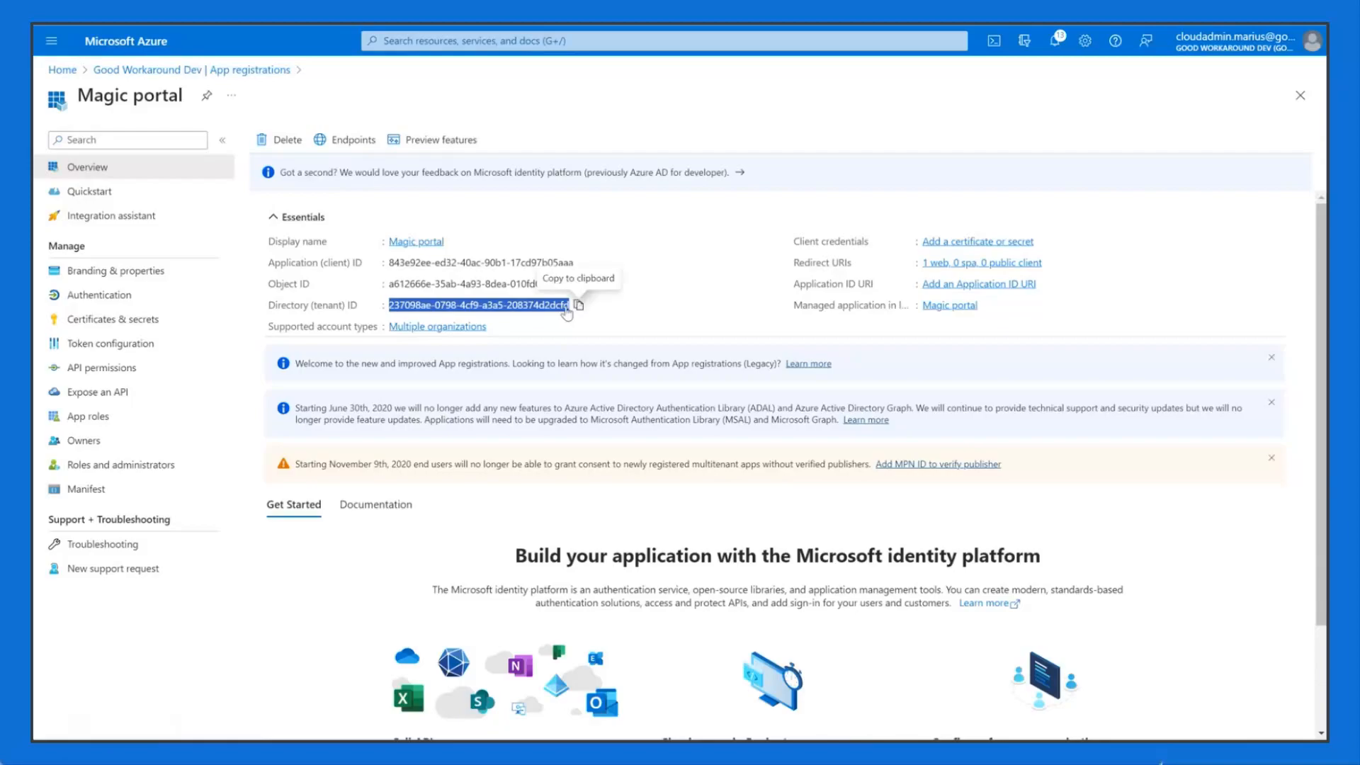
Step: Switch to the browser tab showing the Azure portal home page
right_click(127, 45)
click(167, 52)
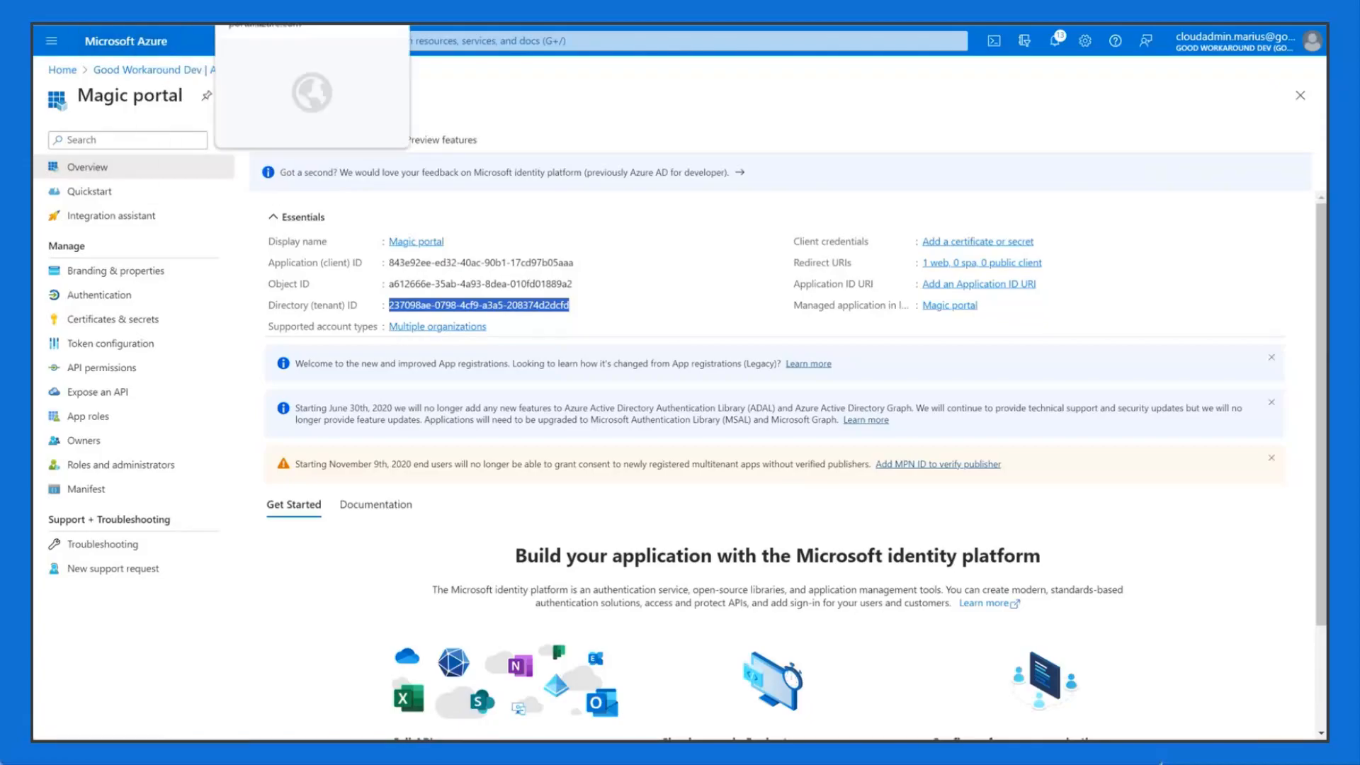
click(298, 12)
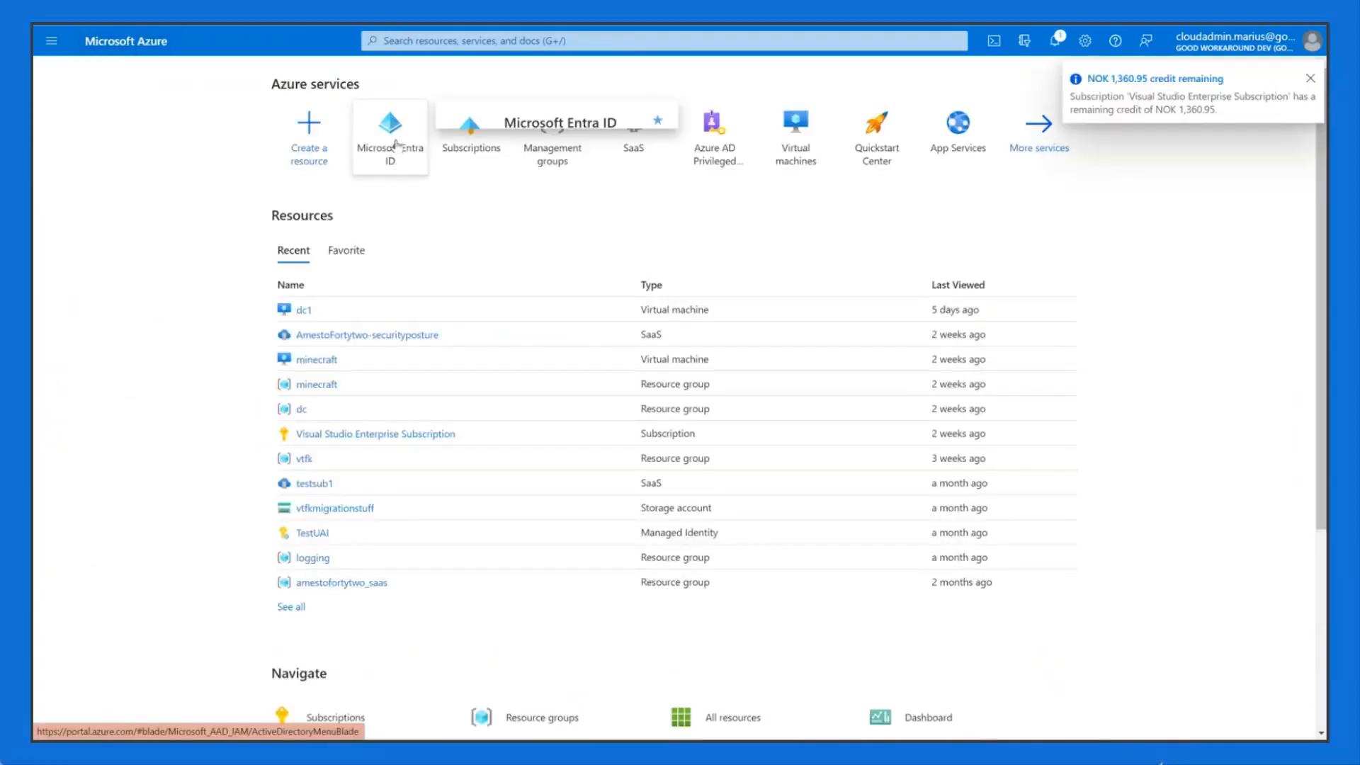
Step: Check the tenant ID in Microsoft Entra ID, then return to the Magic portal overview
click(396, 146)
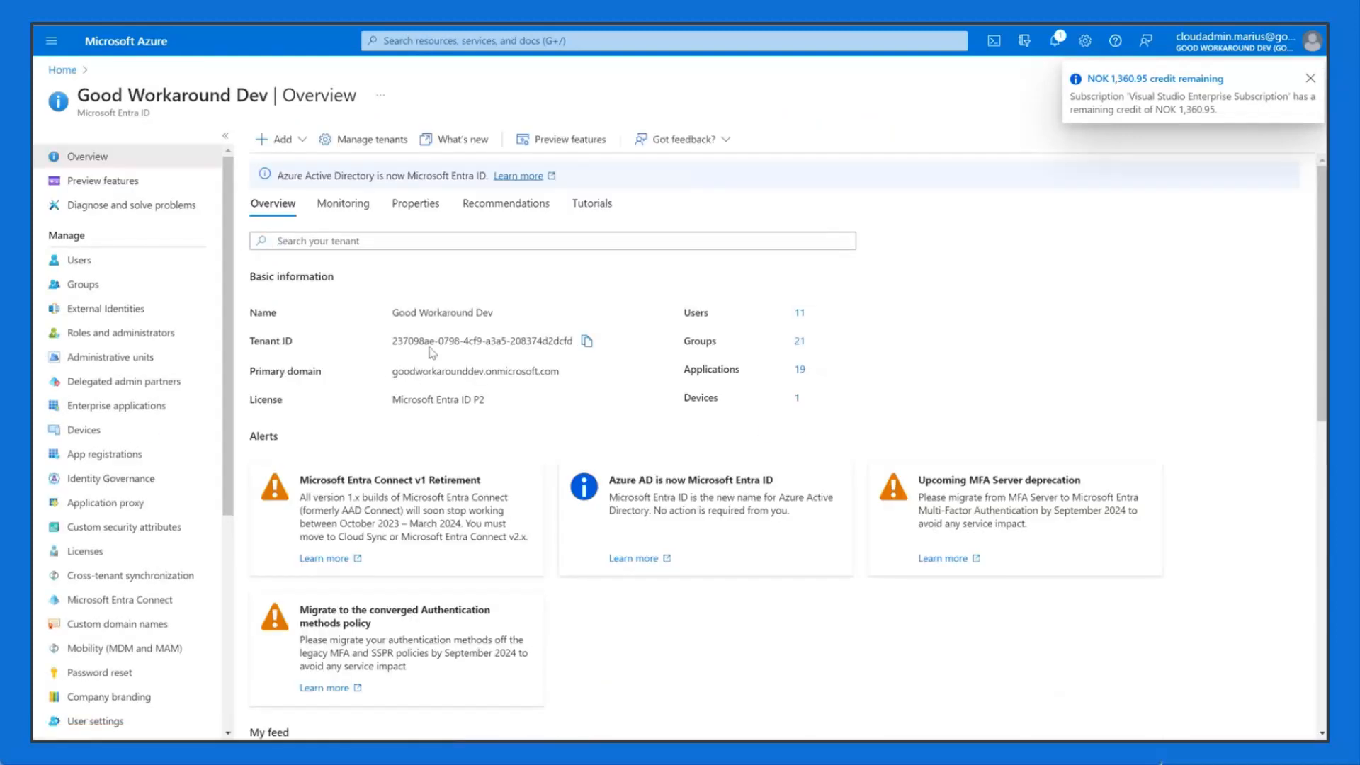
triple_click(444, 340)
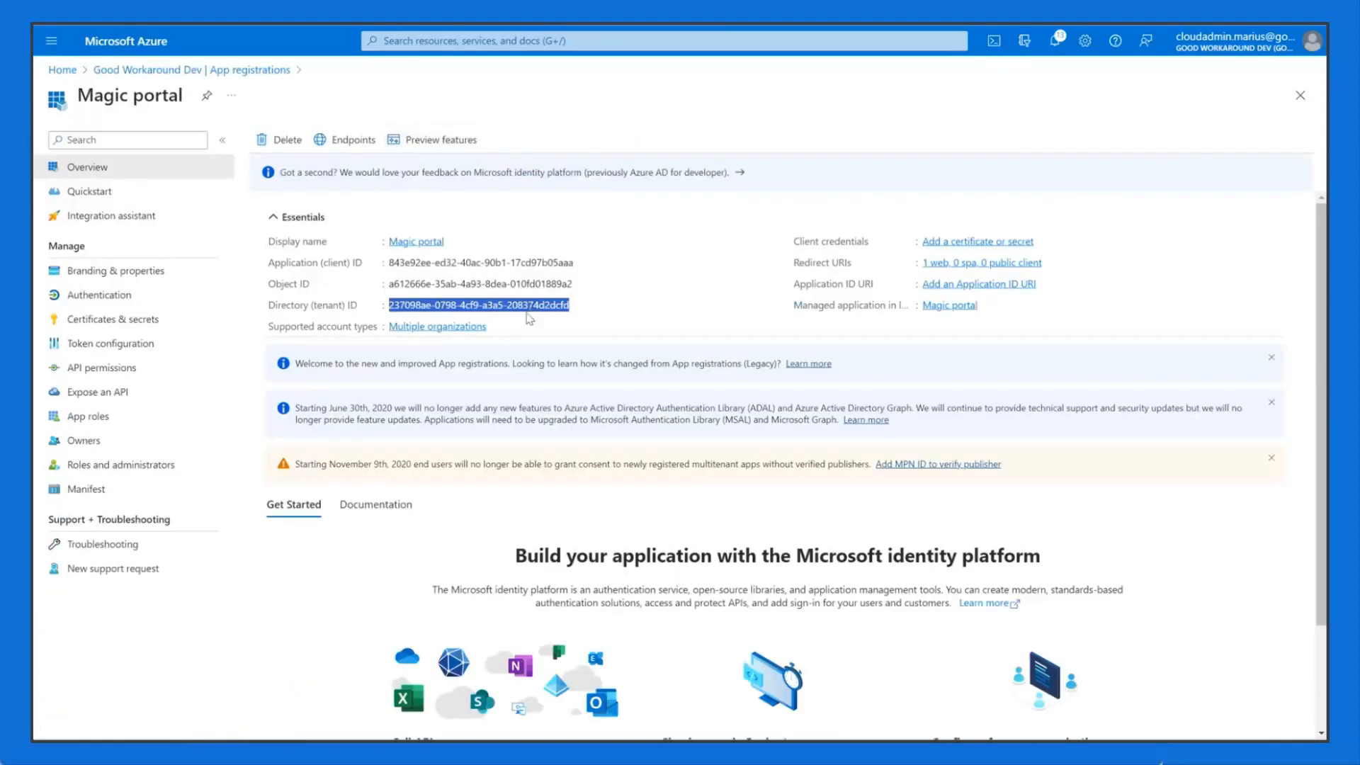
click(537, 309)
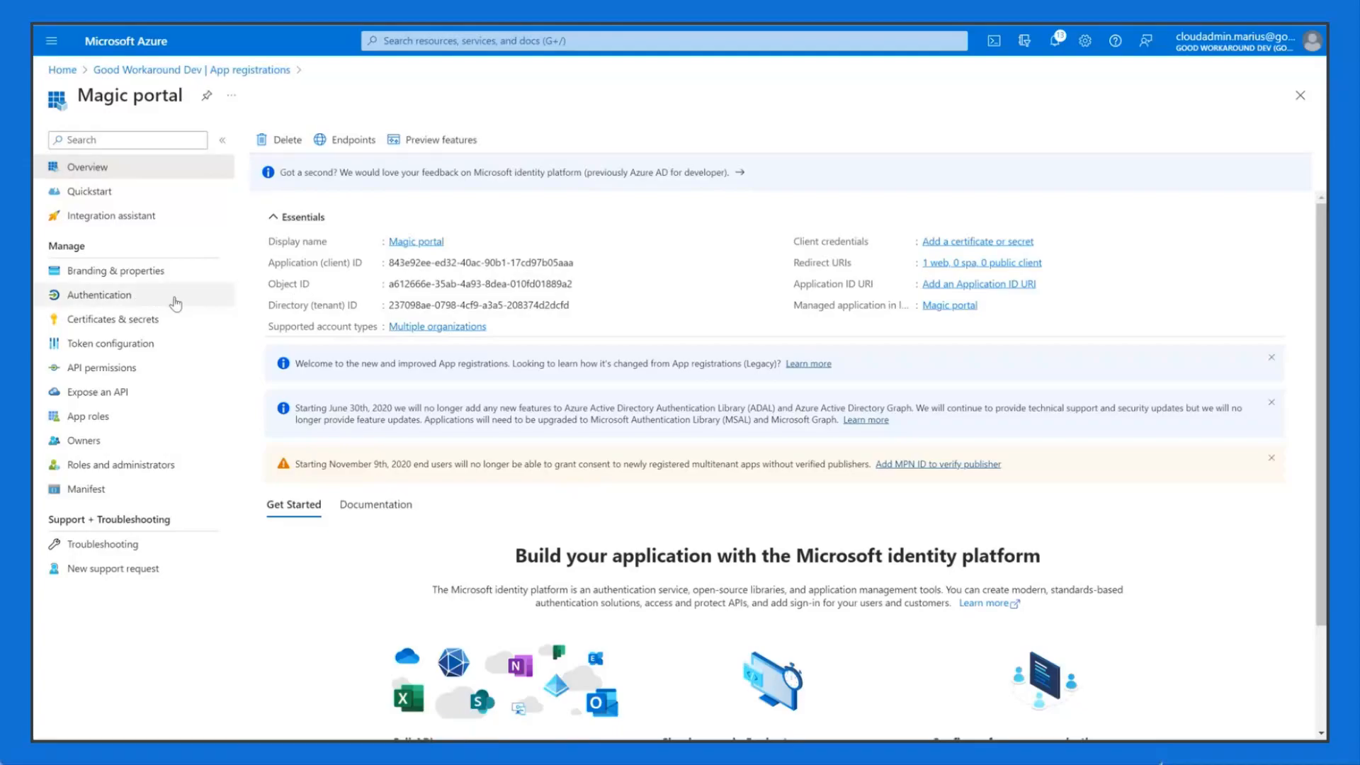
click(123, 302)
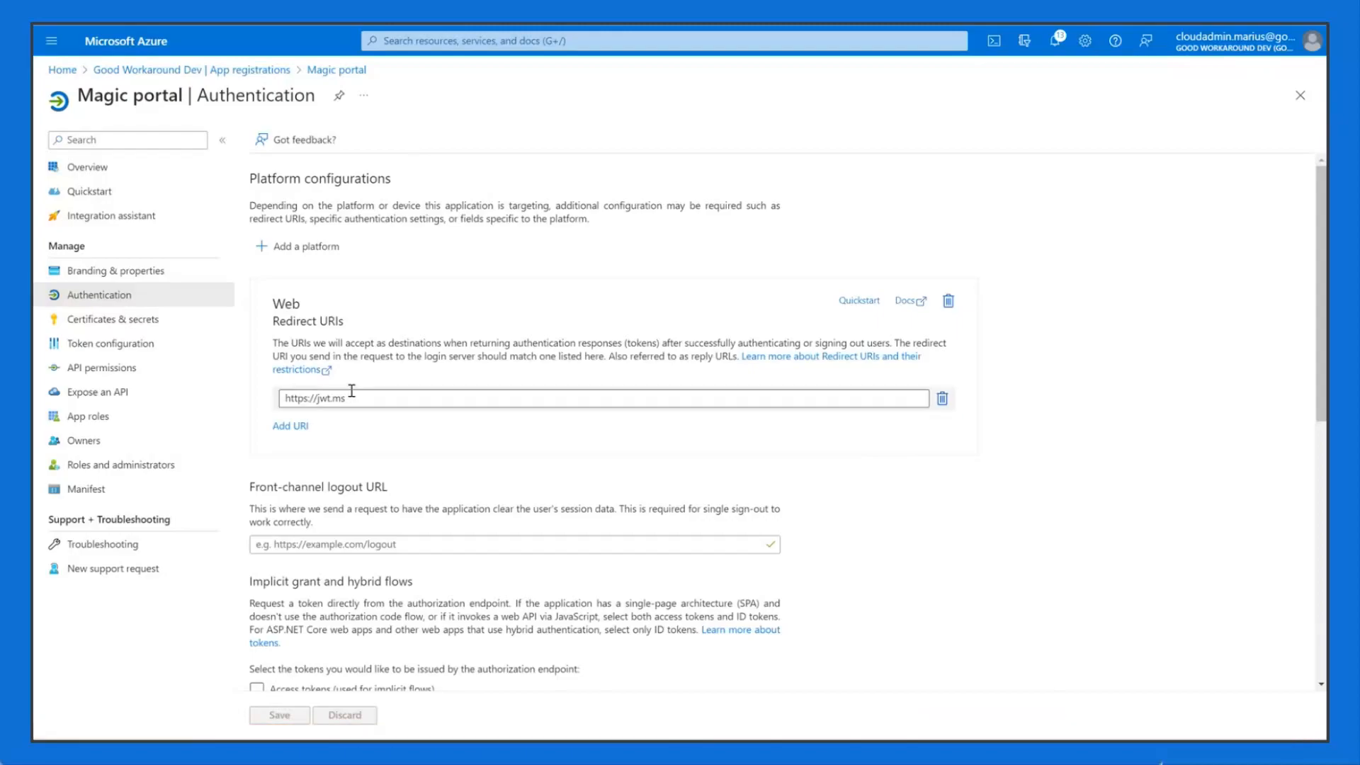
drag(361, 398, 272, 401)
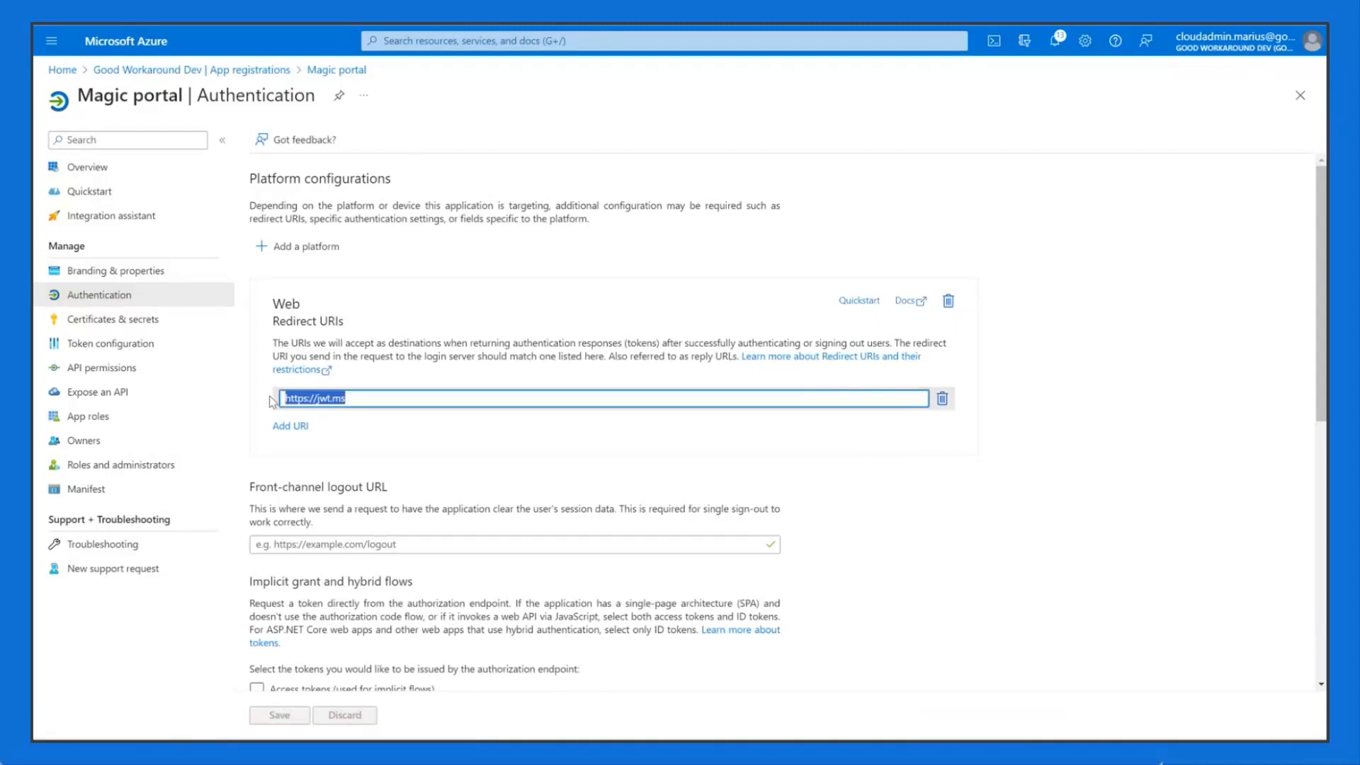
click(439, 468)
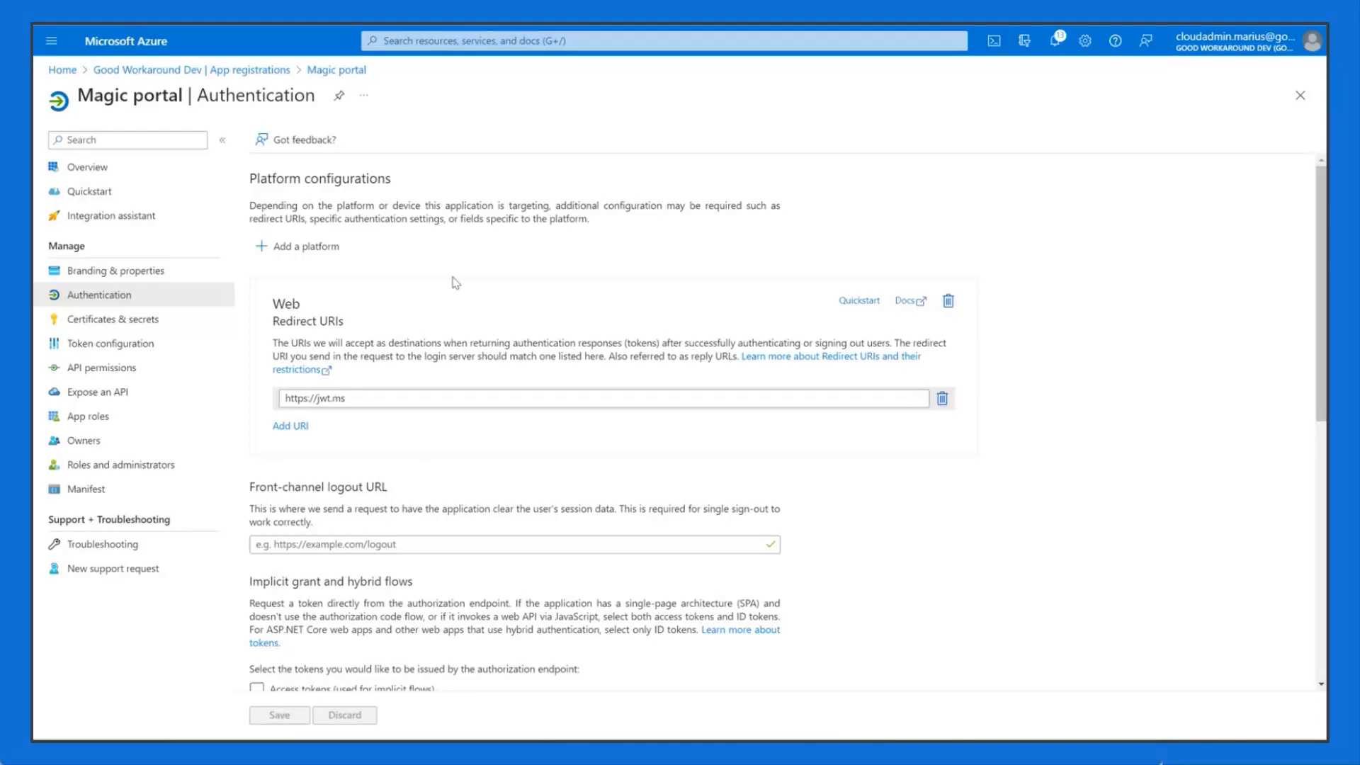
Step: Begin adding a Web platform, then close Configure platforms without changes
click(312, 250)
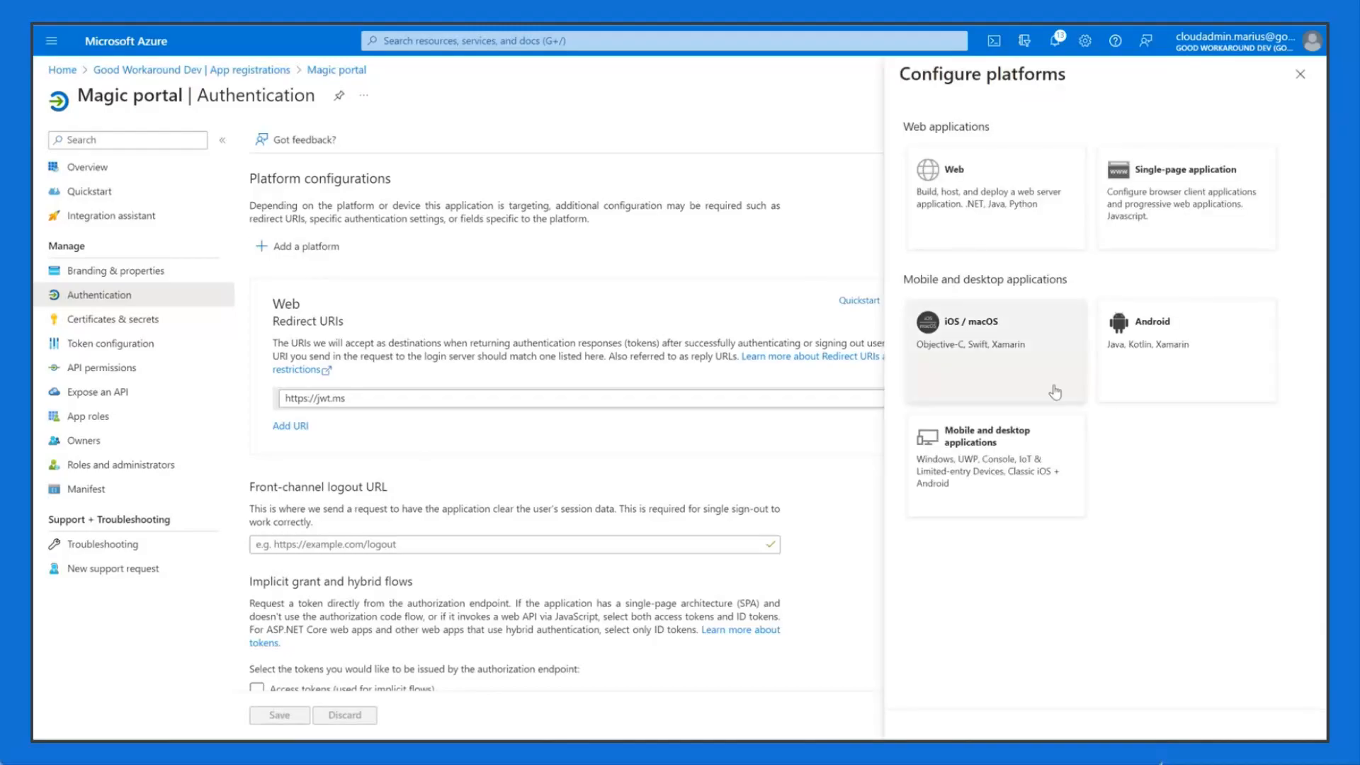
click(1002, 192)
click(1015, 242)
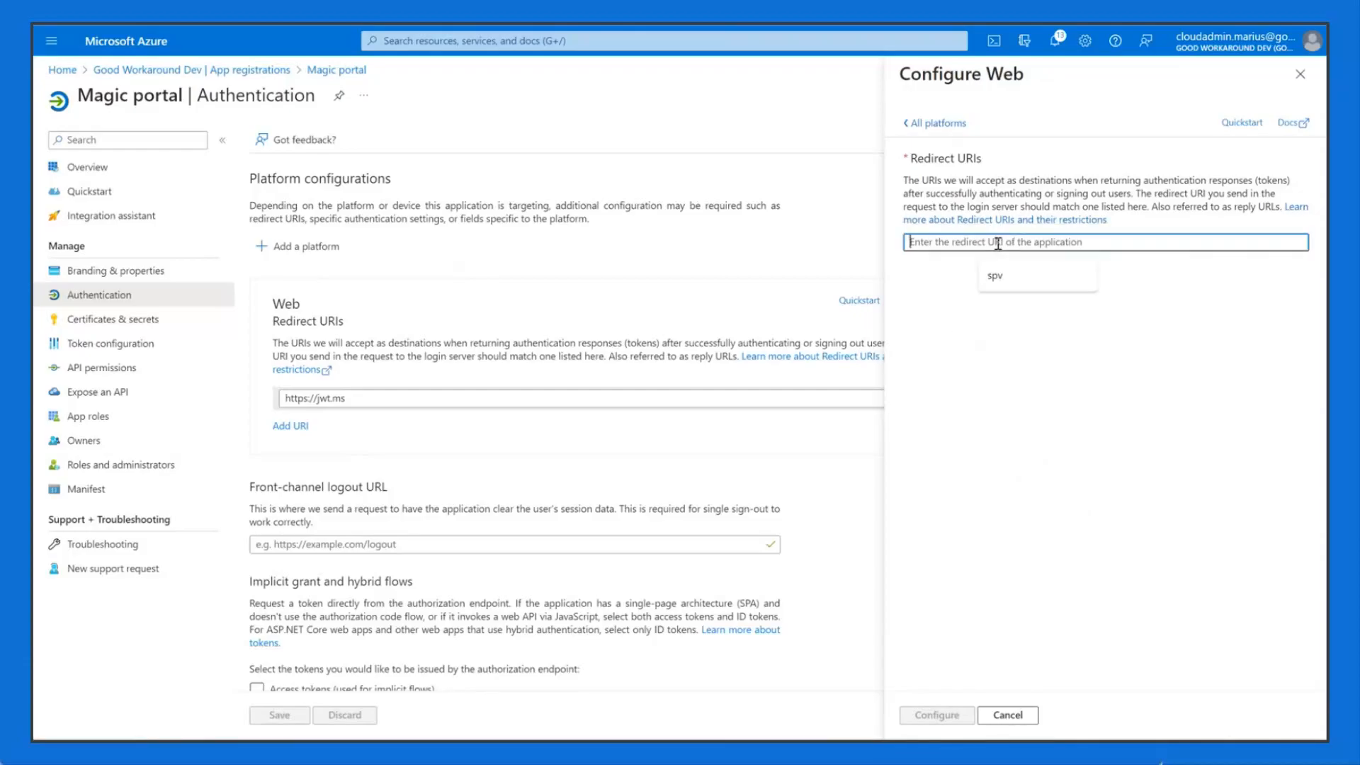
click(964, 319)
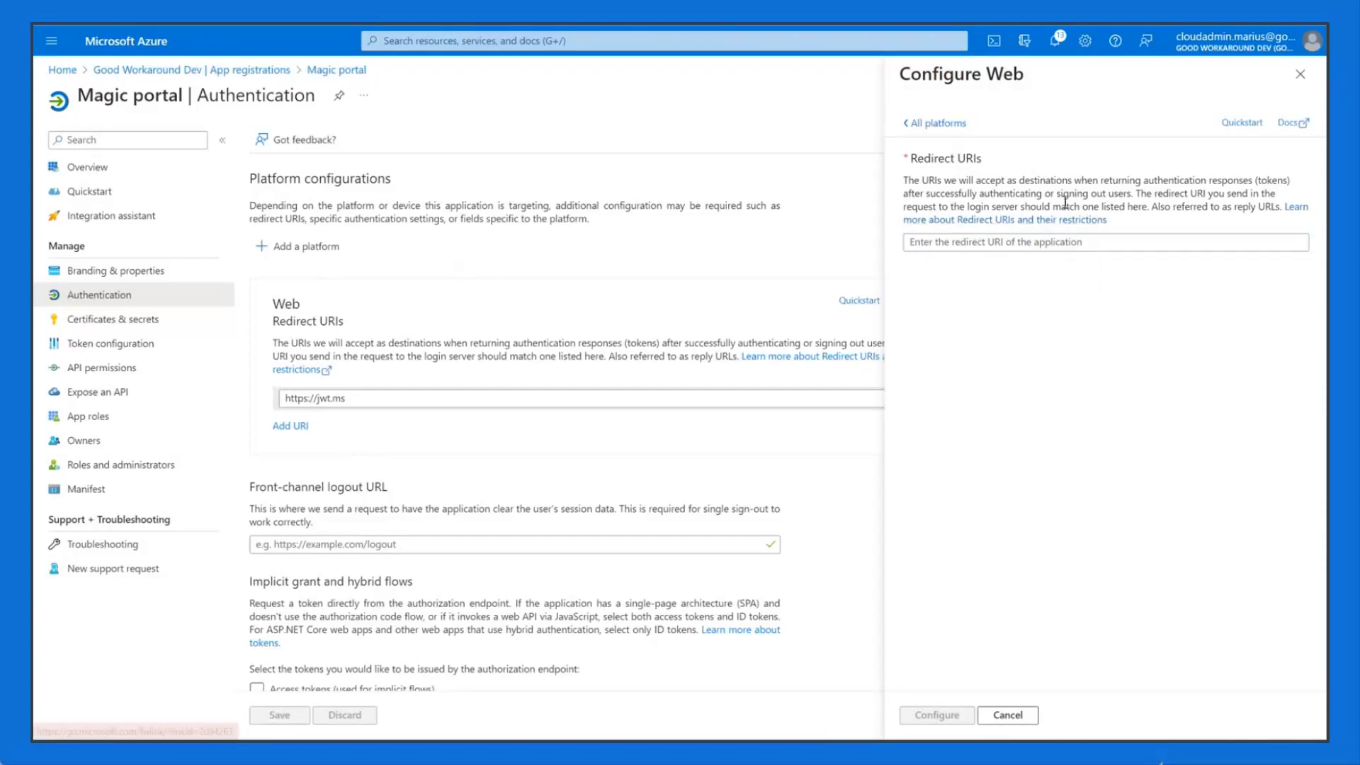
click(956, 243)
click(964, 386)
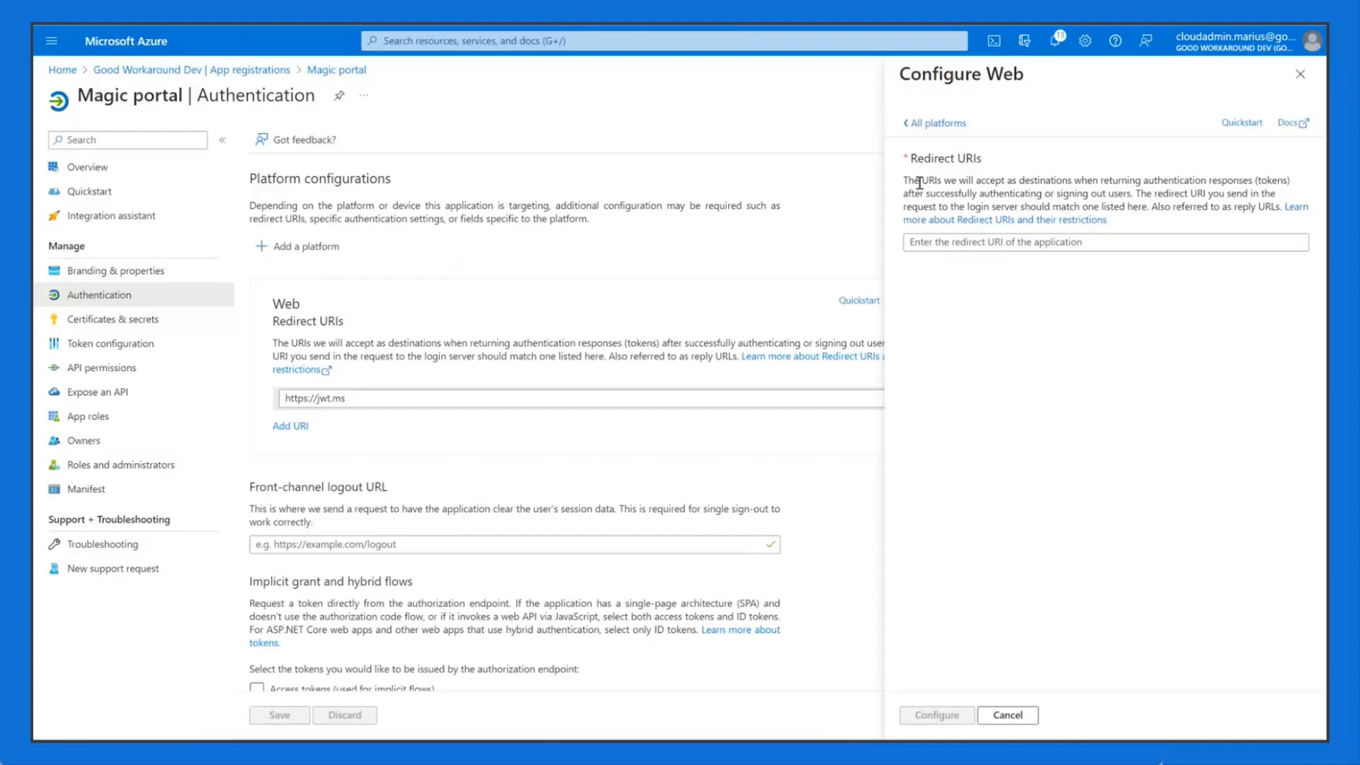
click(947, 125)
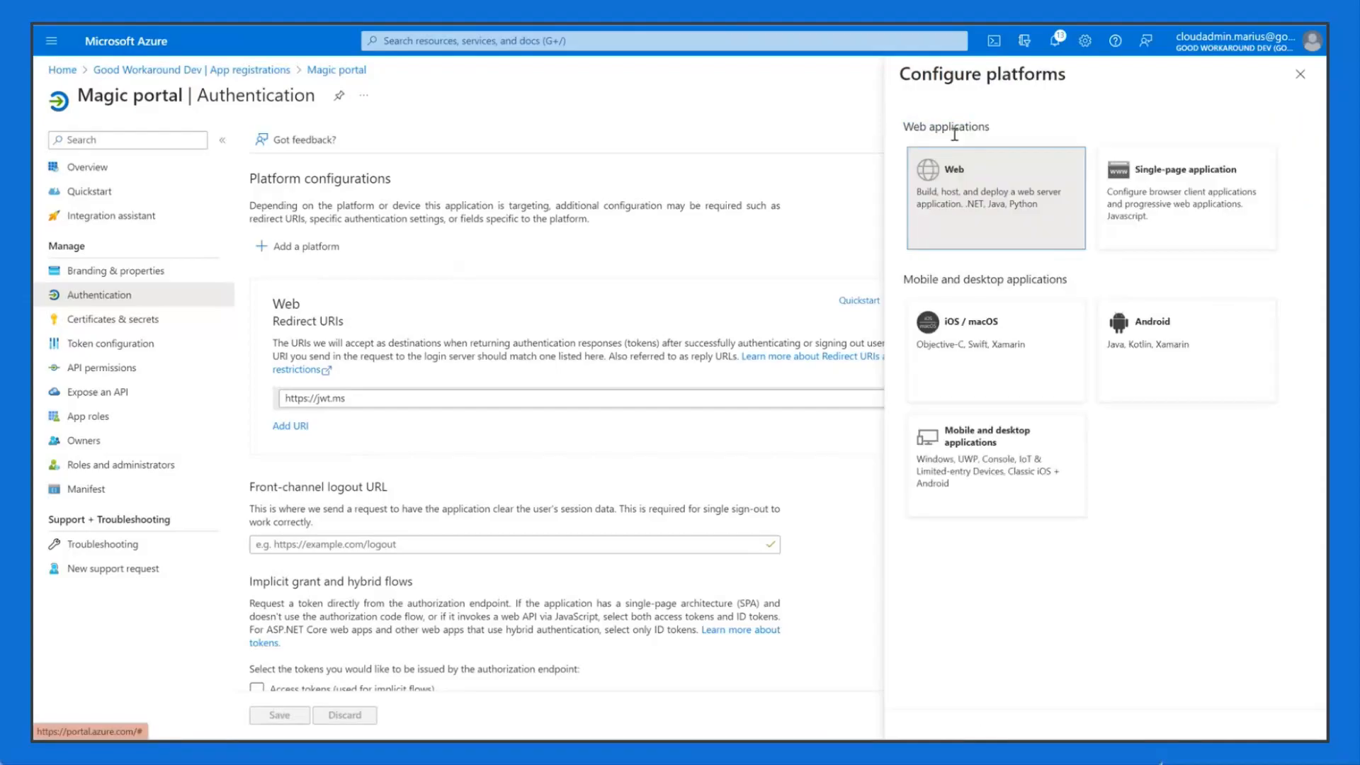
click(1300, 74)
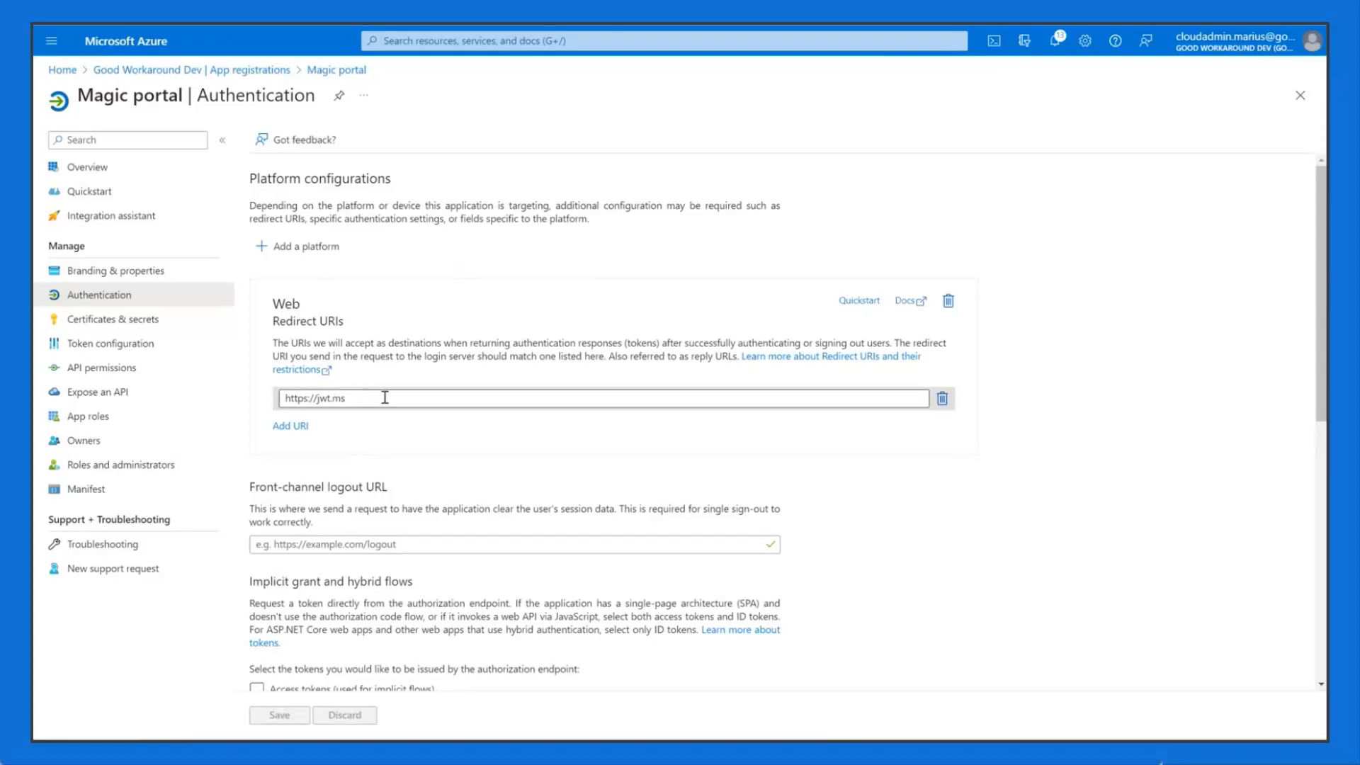
drag(376, 398, 275, 427)
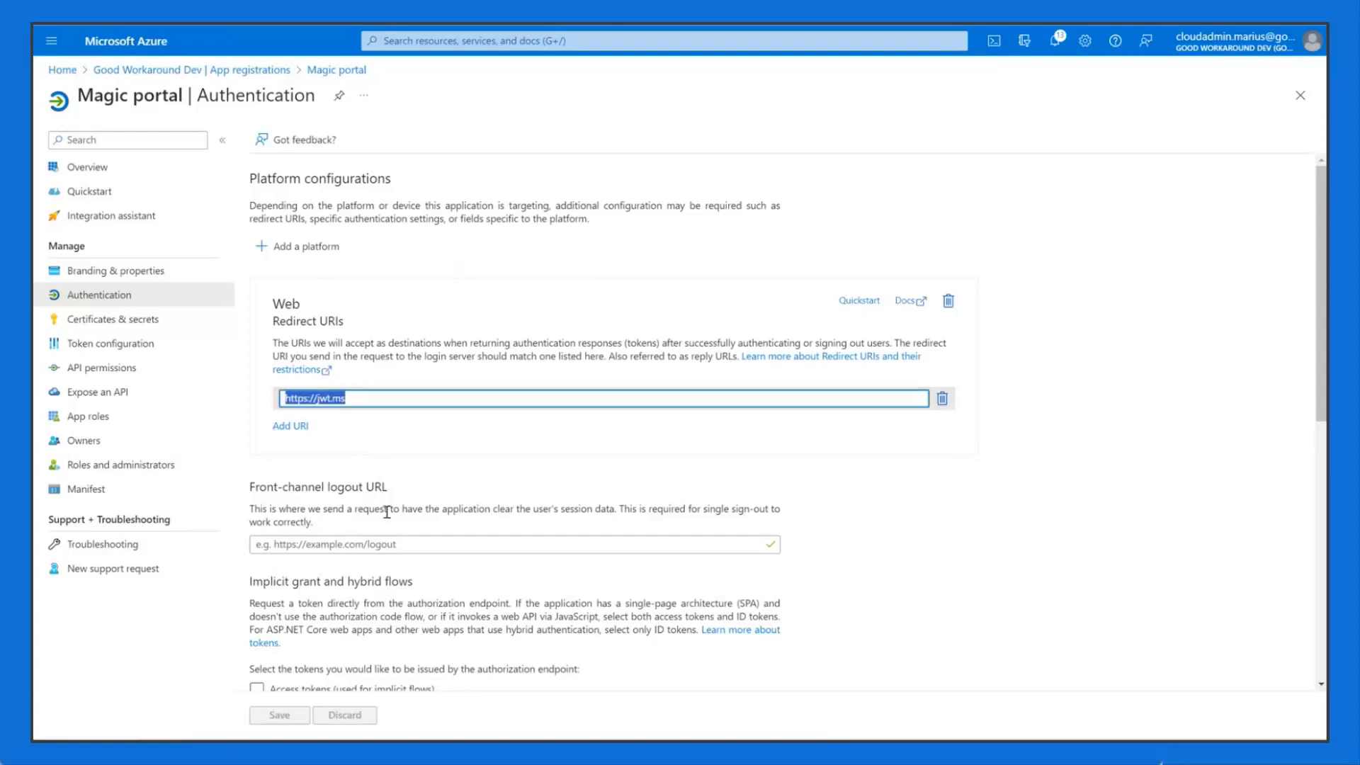
click(446, 473)
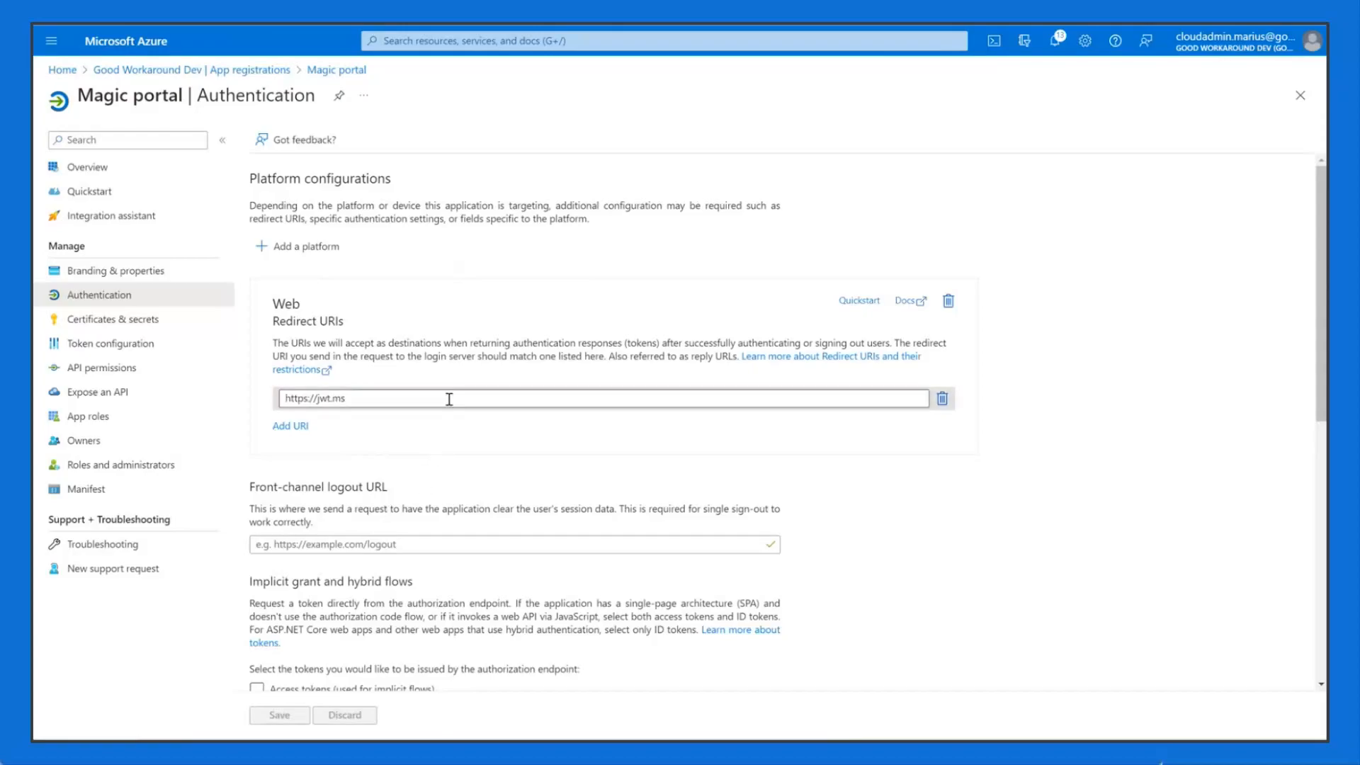
scroll(527, 349, down, 2)
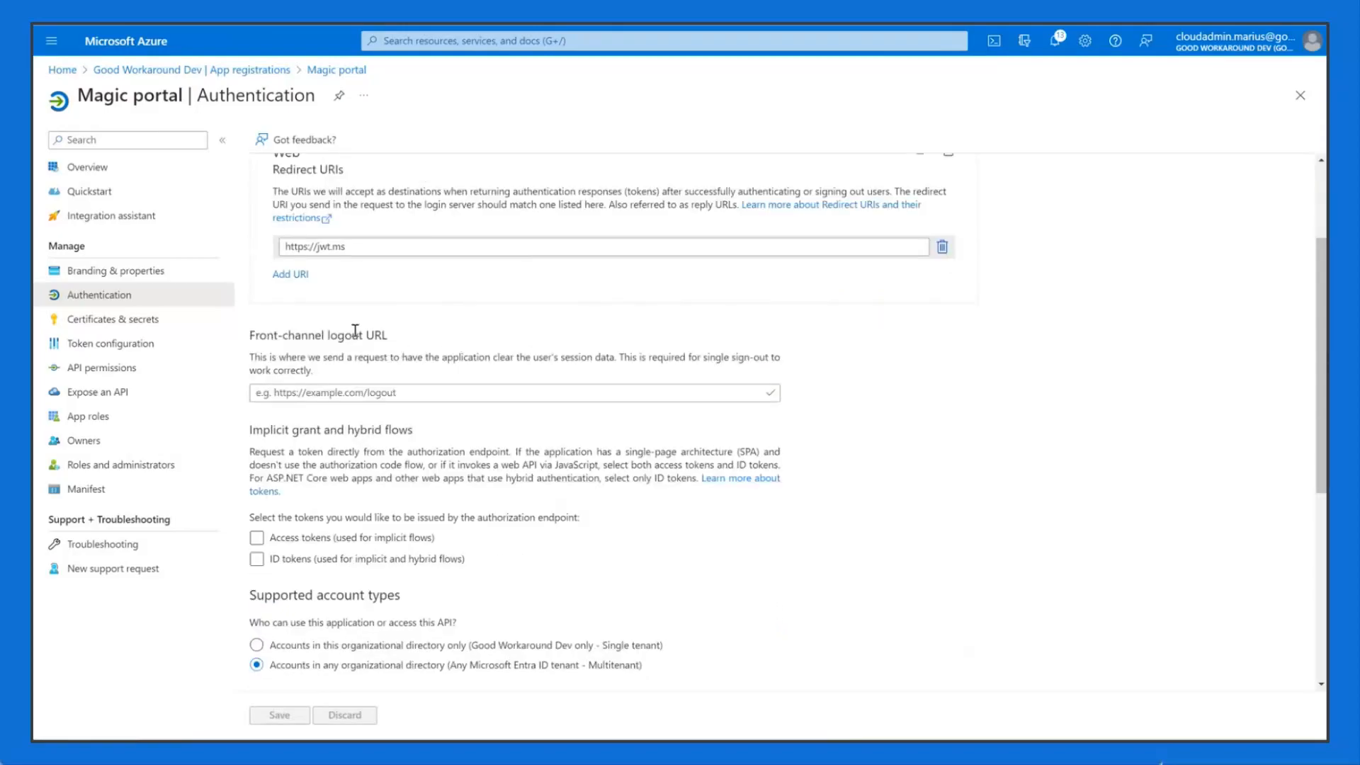
scroll(333, 272, up, 1)
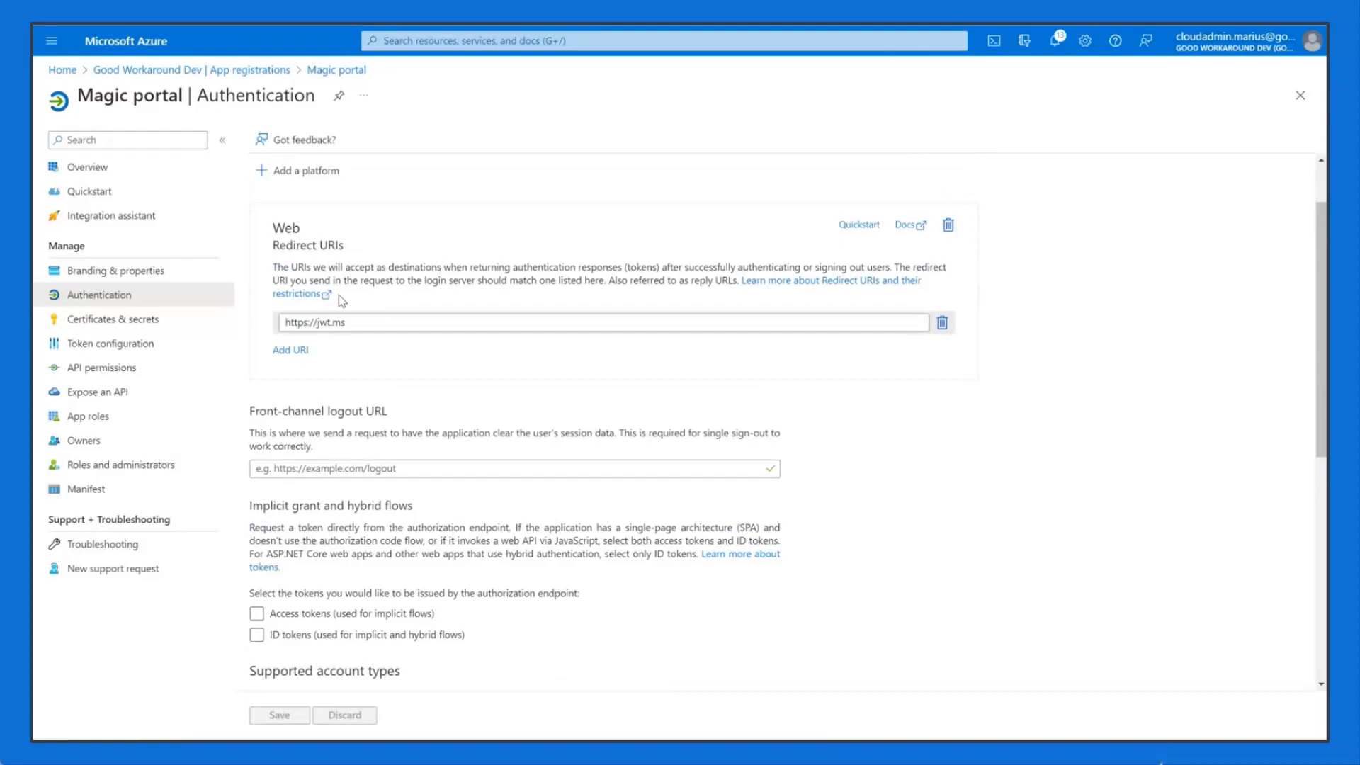
scroll(338, 299, down, 1)
scroll(692, 513, down, 1)
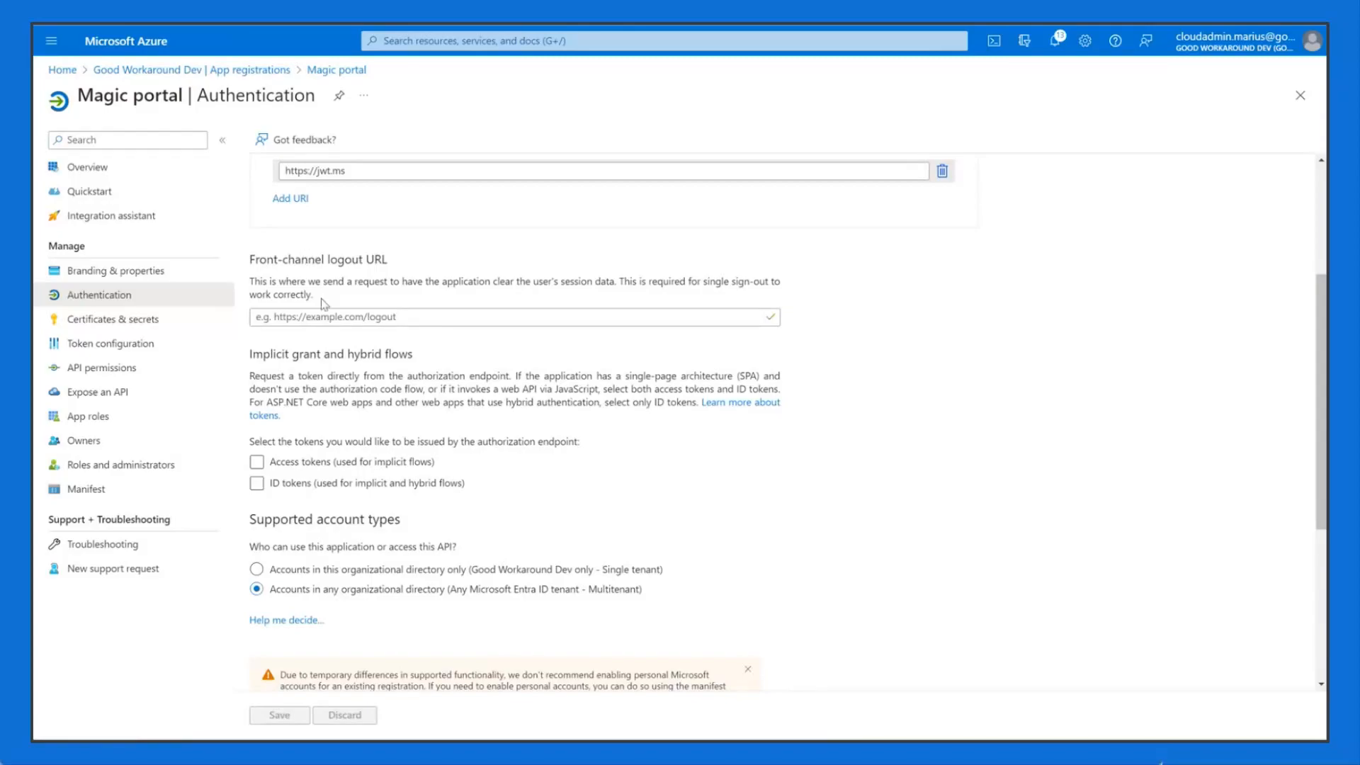
Step: Tick both Access tokens and ID tokens under Implicit grant and hybrid flows
mouse_move(273, 354)
mouse_down()
mouse_move(391, 355)
mouse_move(247, 354)
mouse_up()
click(396, 372)
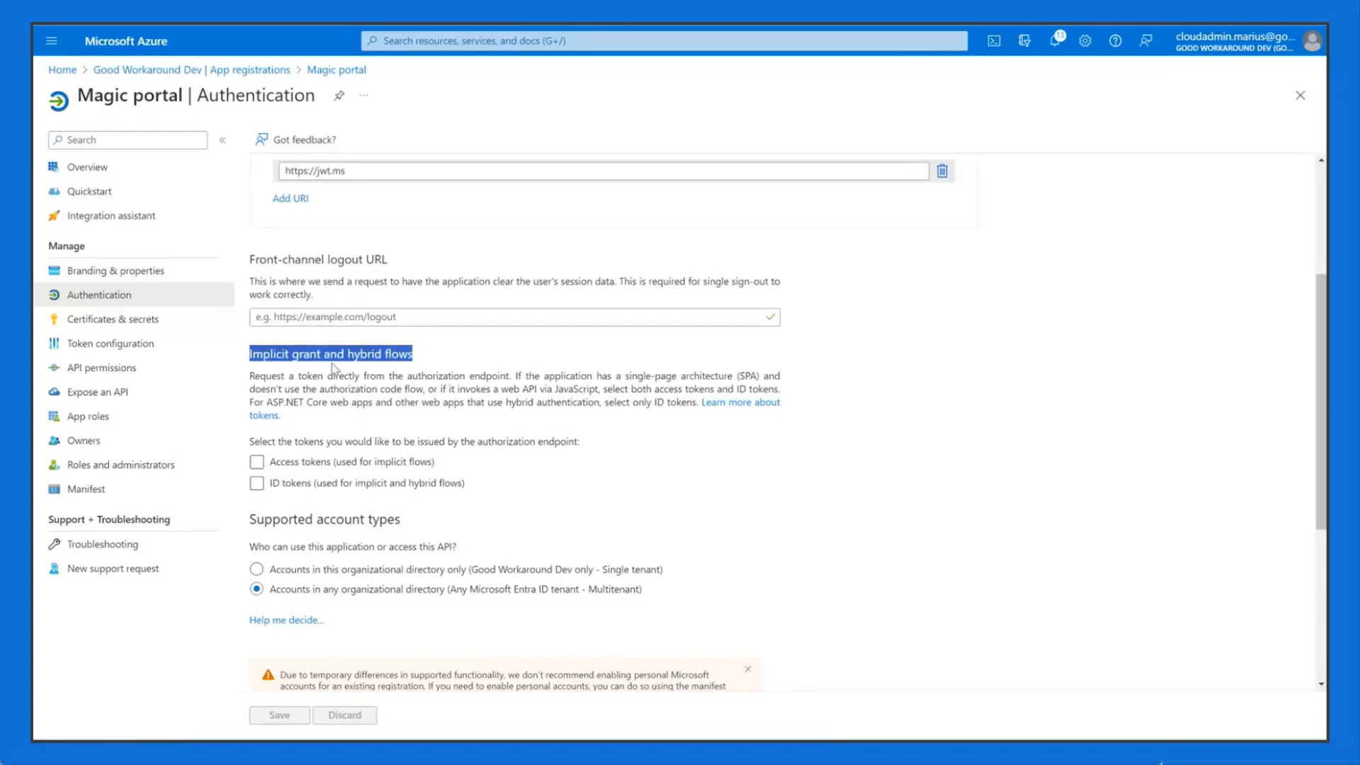
click(354, 367)
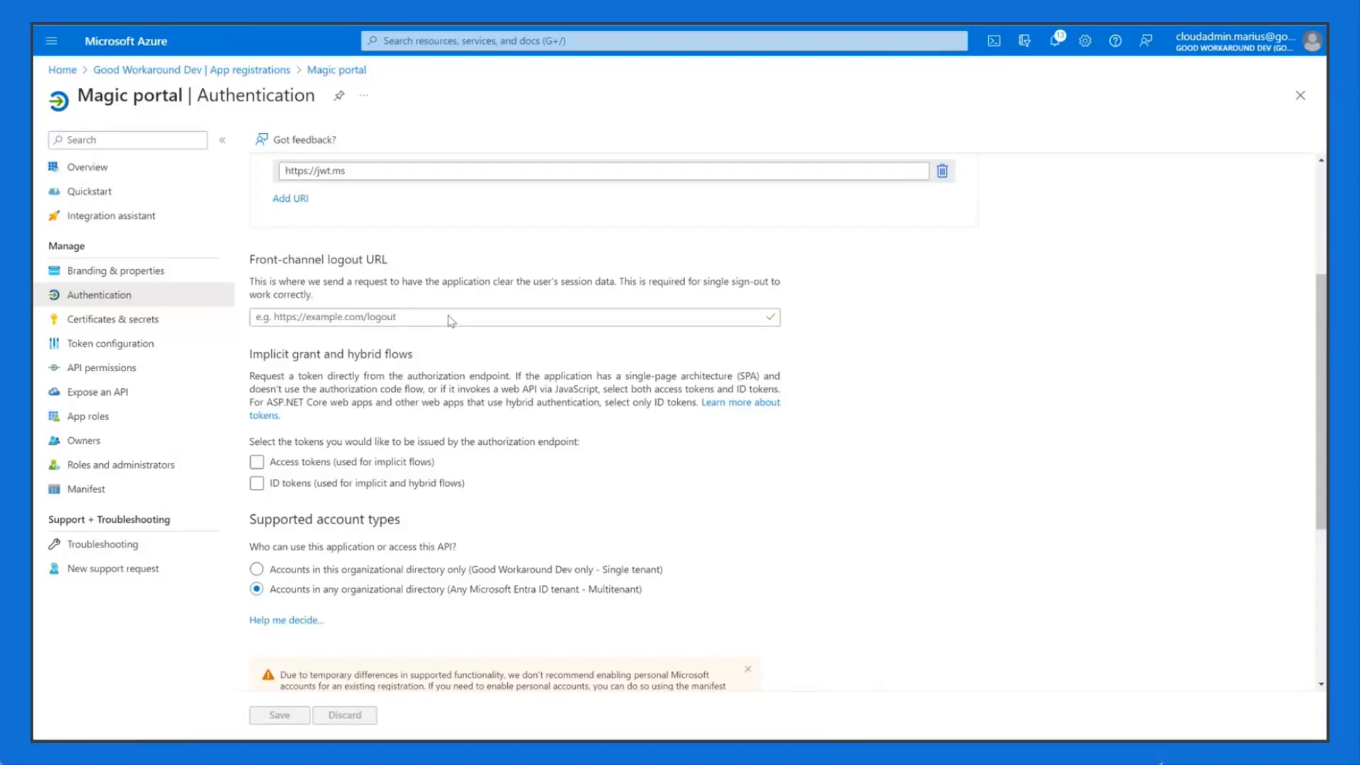
click(363, 466)
drag(358, 465, 356, 486)
click(256, 483)
click(257, 462)
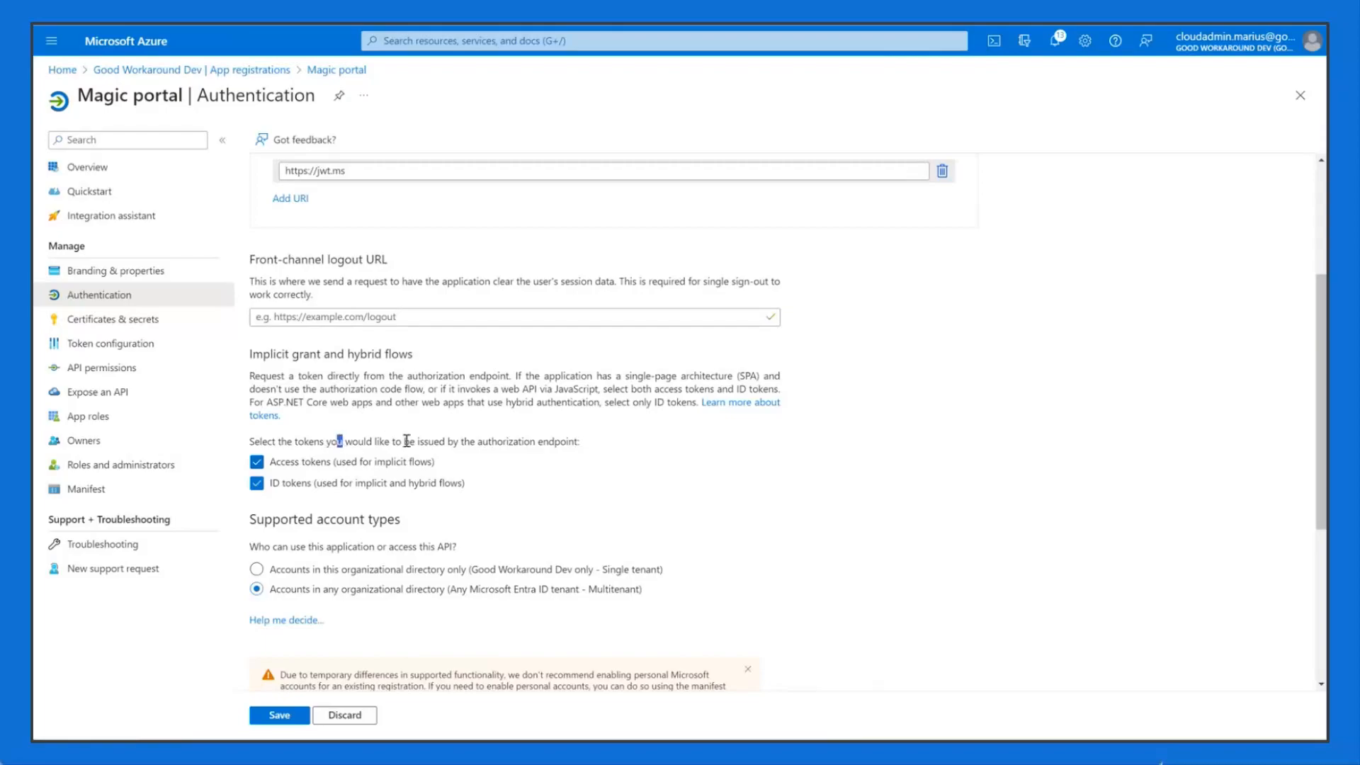
Step: Save the implicit token settings and switch to the VS Code notes
click(280, 715)
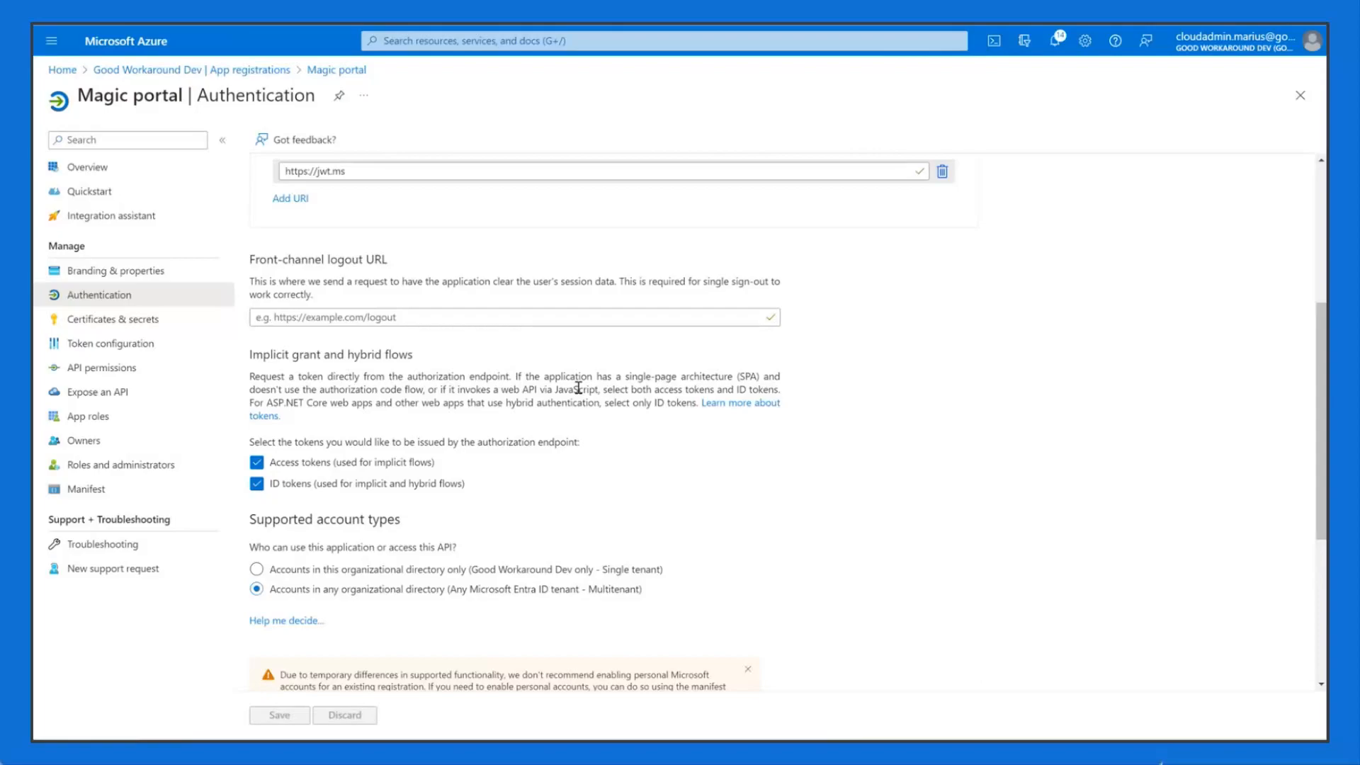
key(alt+Tab)
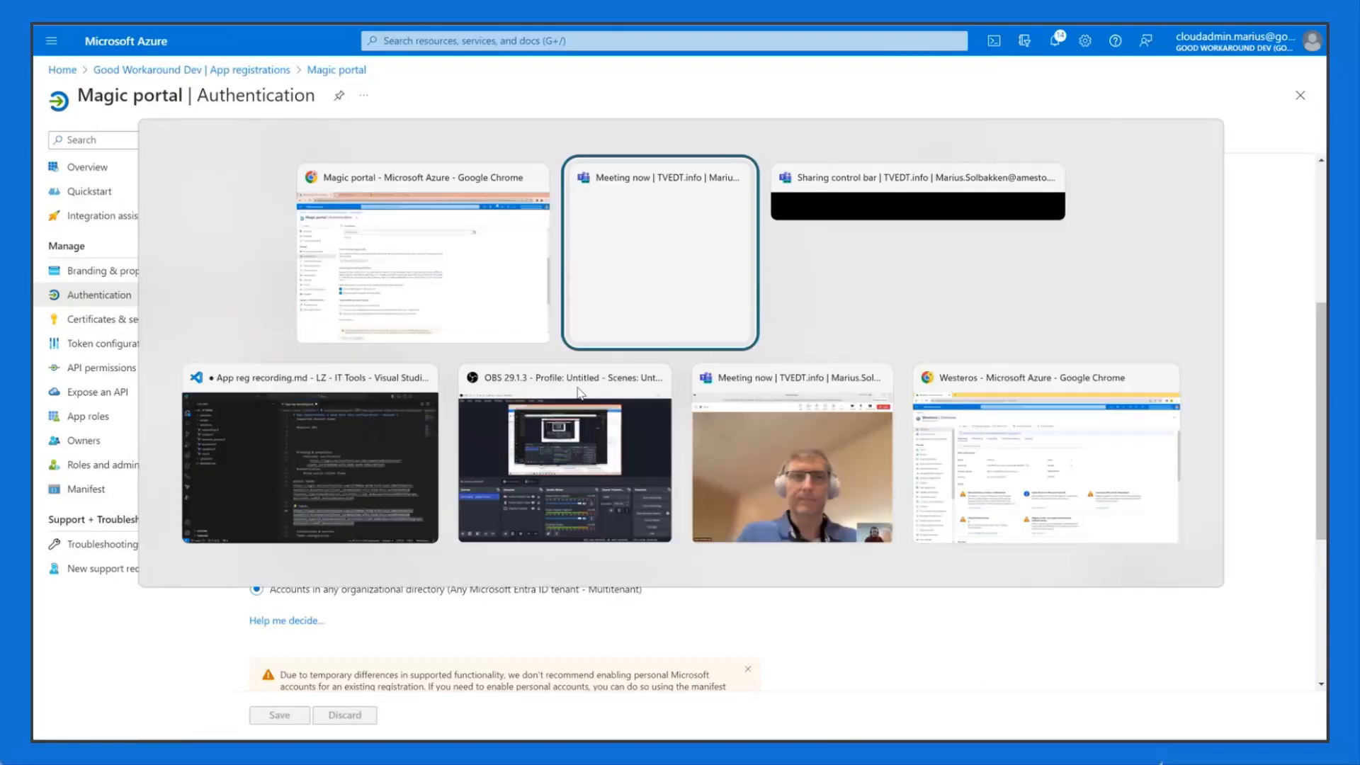
key(alt+Tab)
key(alt+Tab)
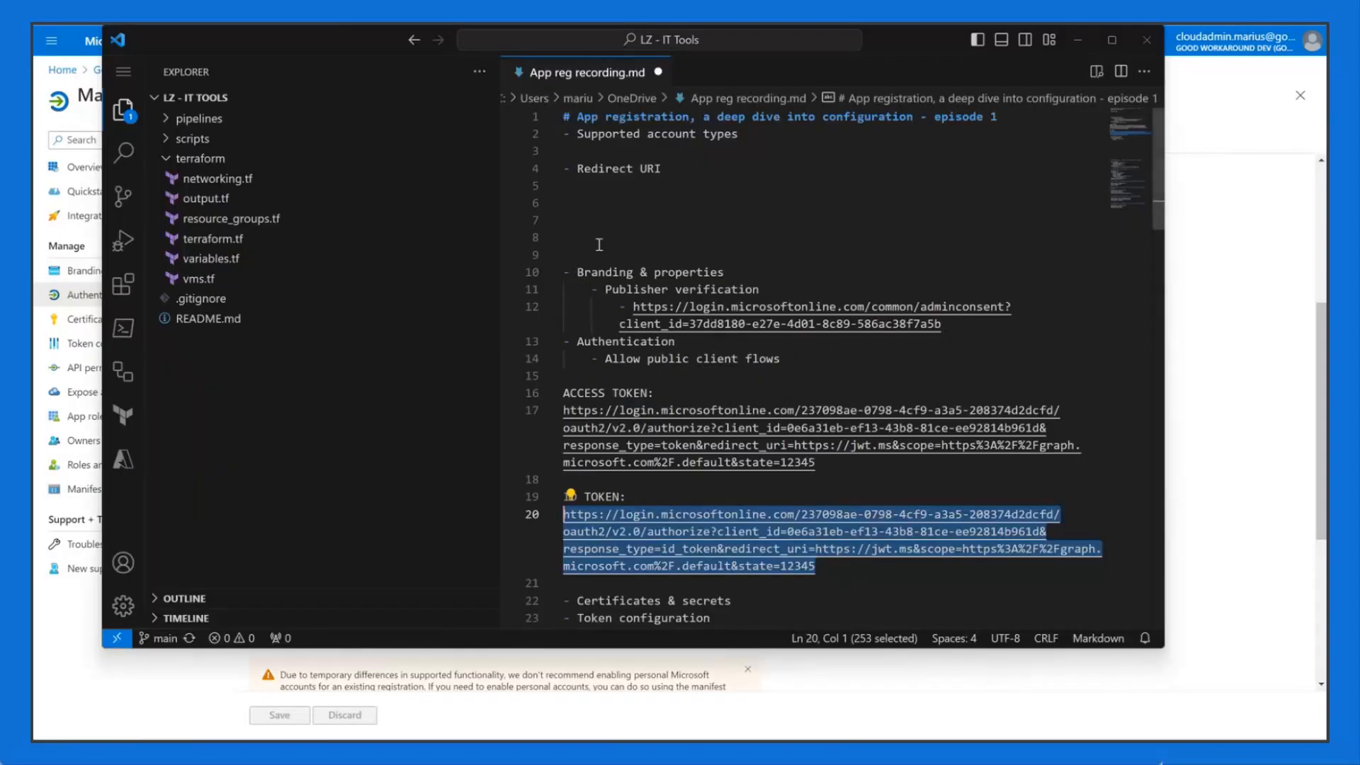
drag(818, 462, 563, 411)
key(ctrl+c)
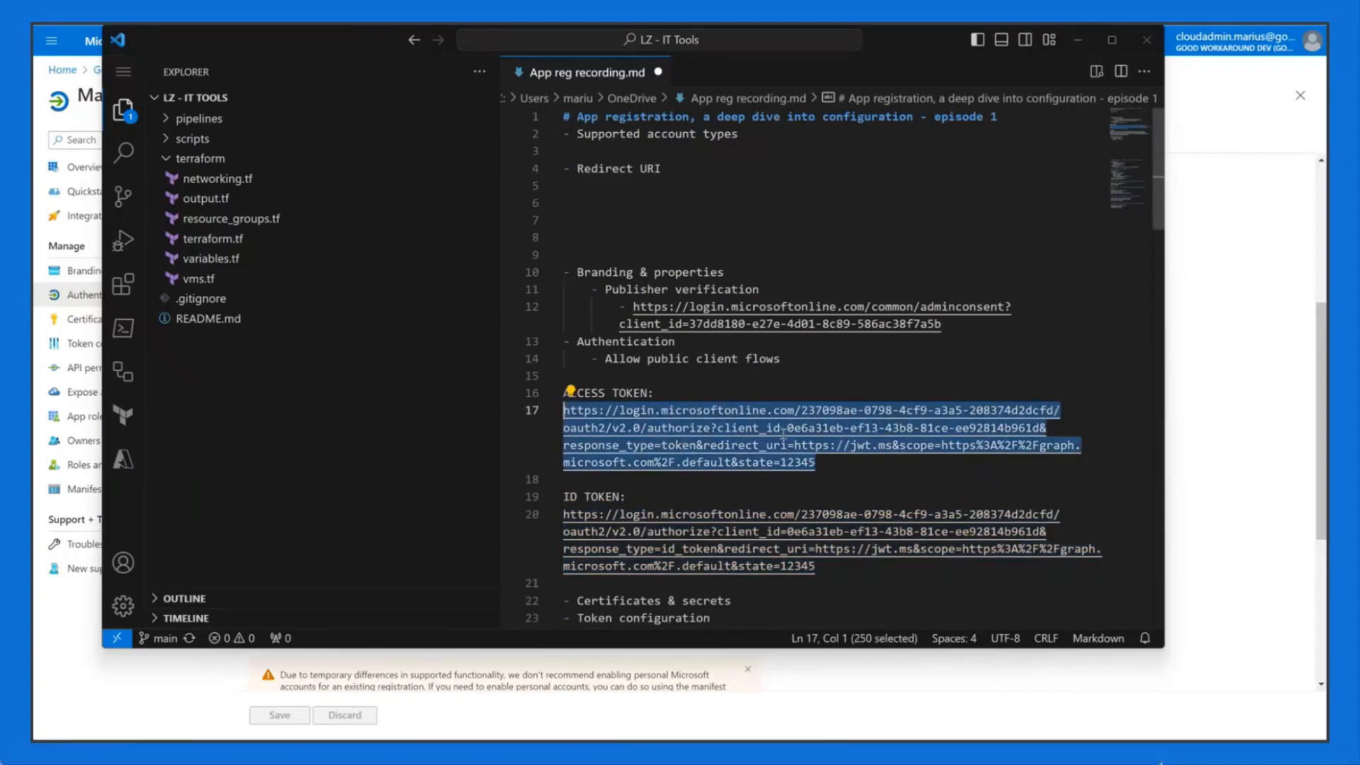
key(alt+Tab)
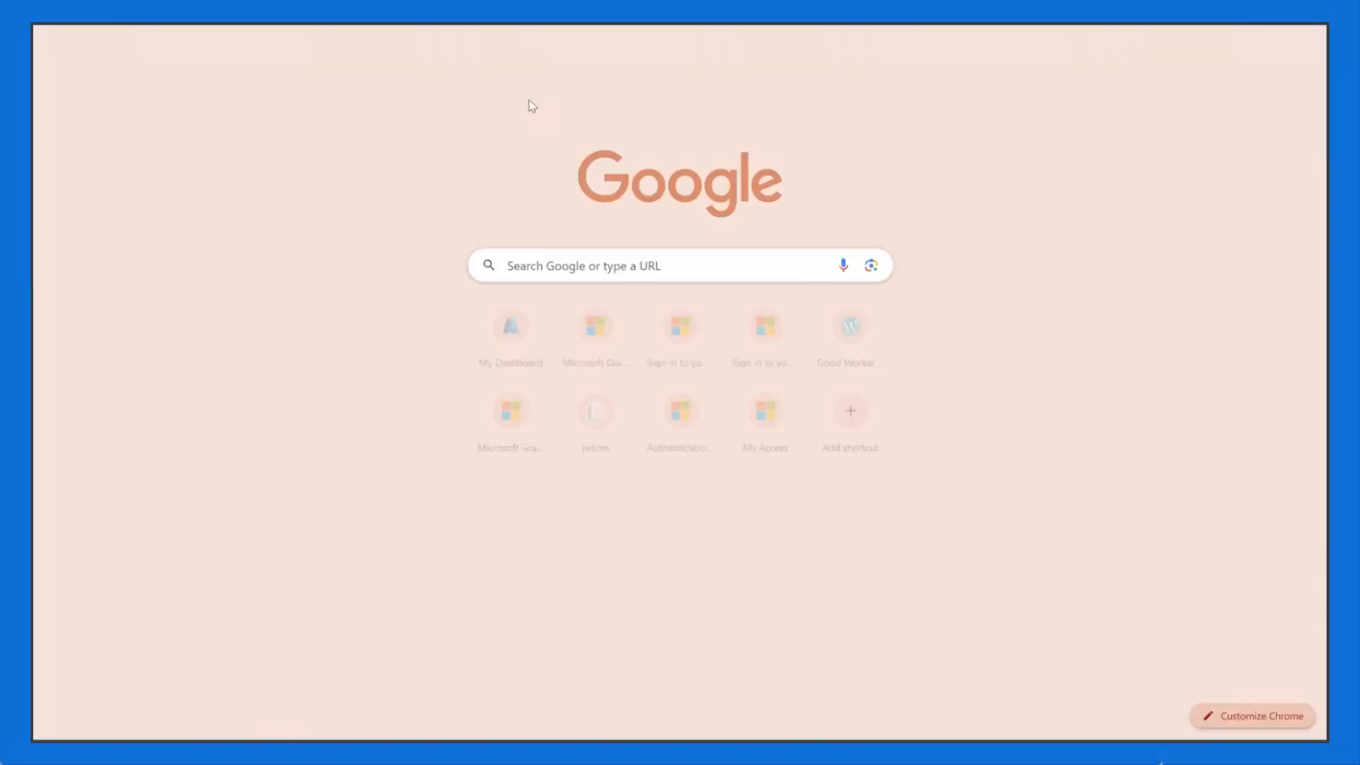
key(ctrl+v)
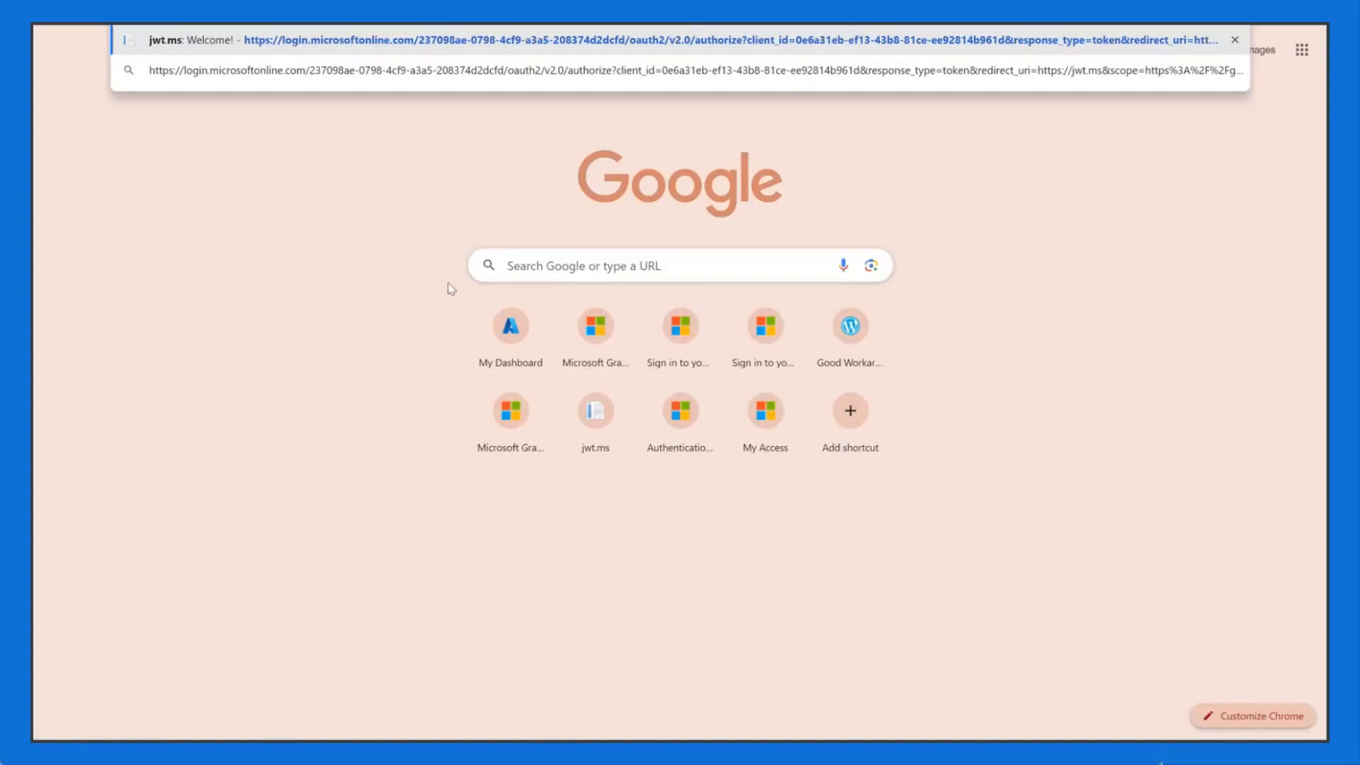
key(alt+Tab)
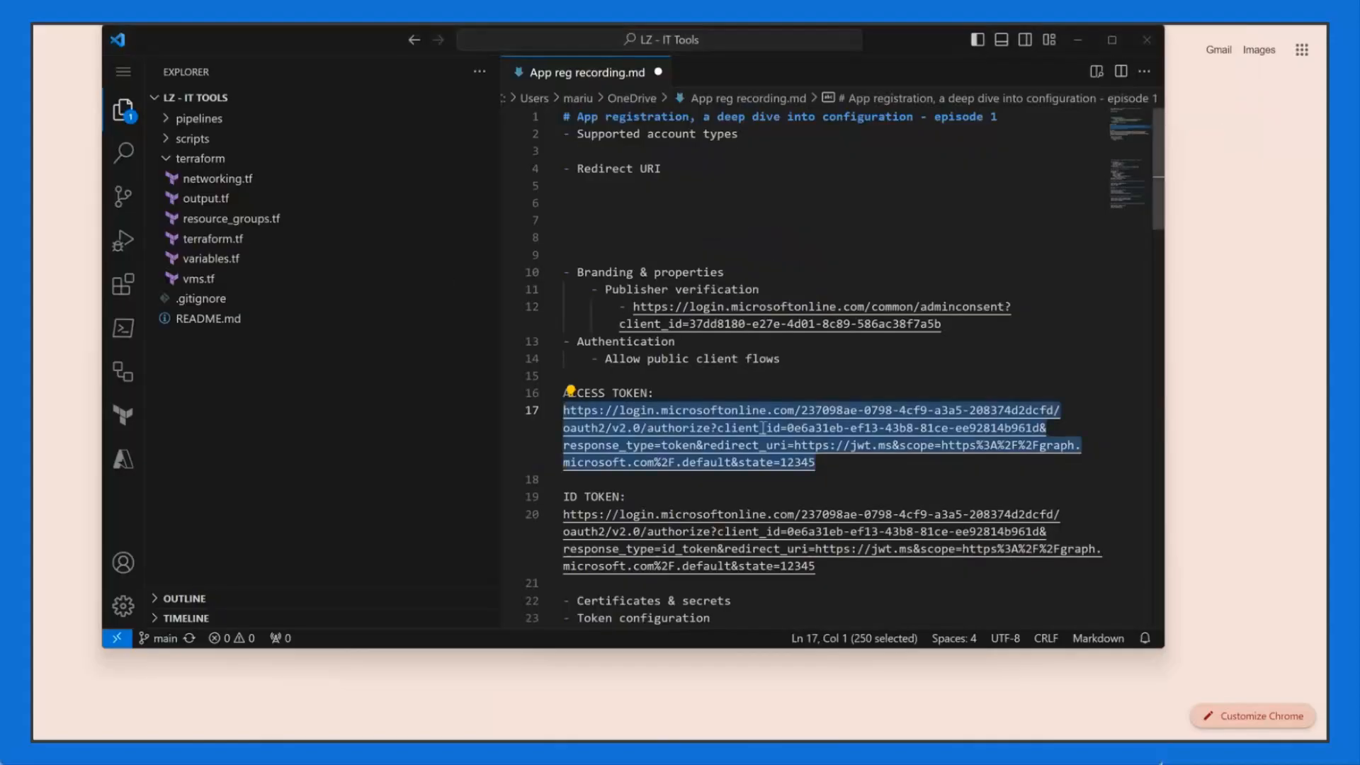
click(772, 429)
drag(816, 463, 563, 411)
Step: Paste a copy of the access-token authorize URL into a new untitled file
key(ctrl+c)
key(ctrl+n)
key(ctrl+v)
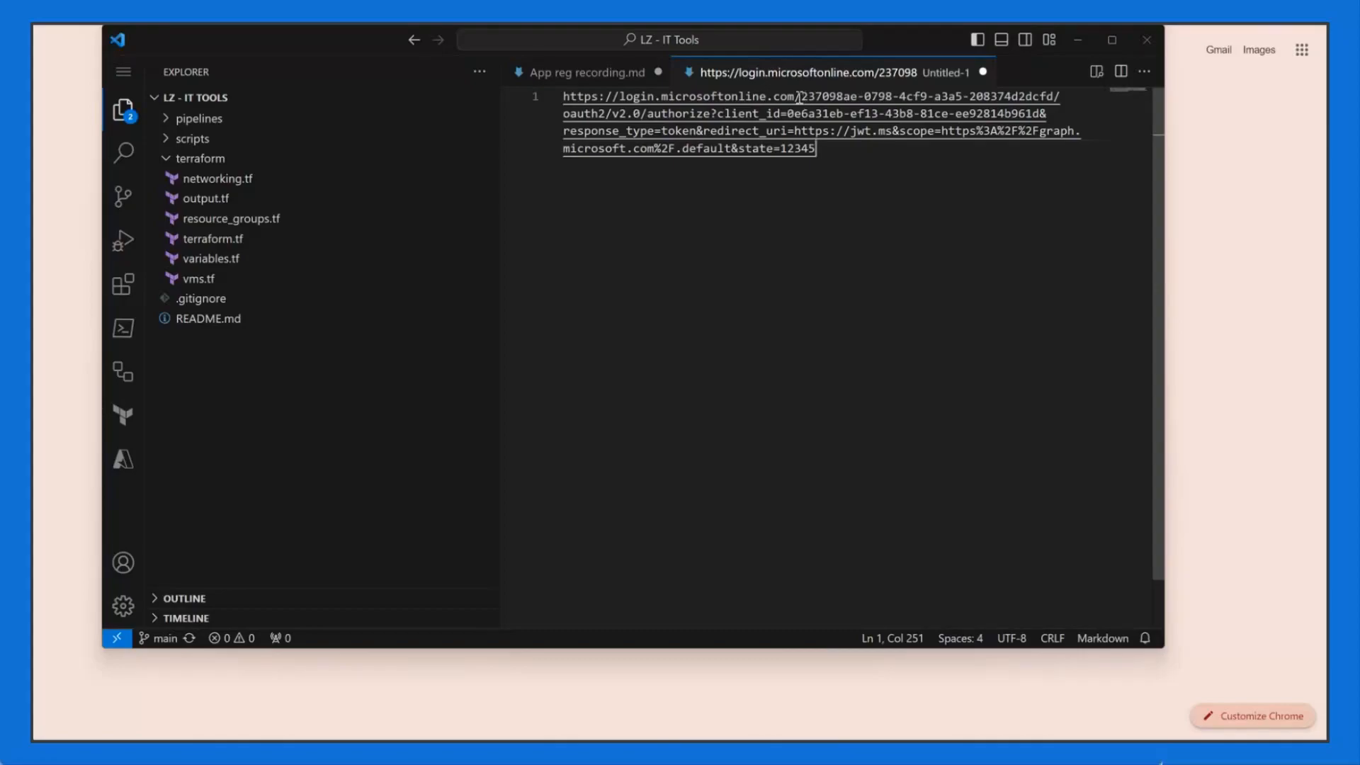
drag(801, 97, 830, 97)
click(675, 114)
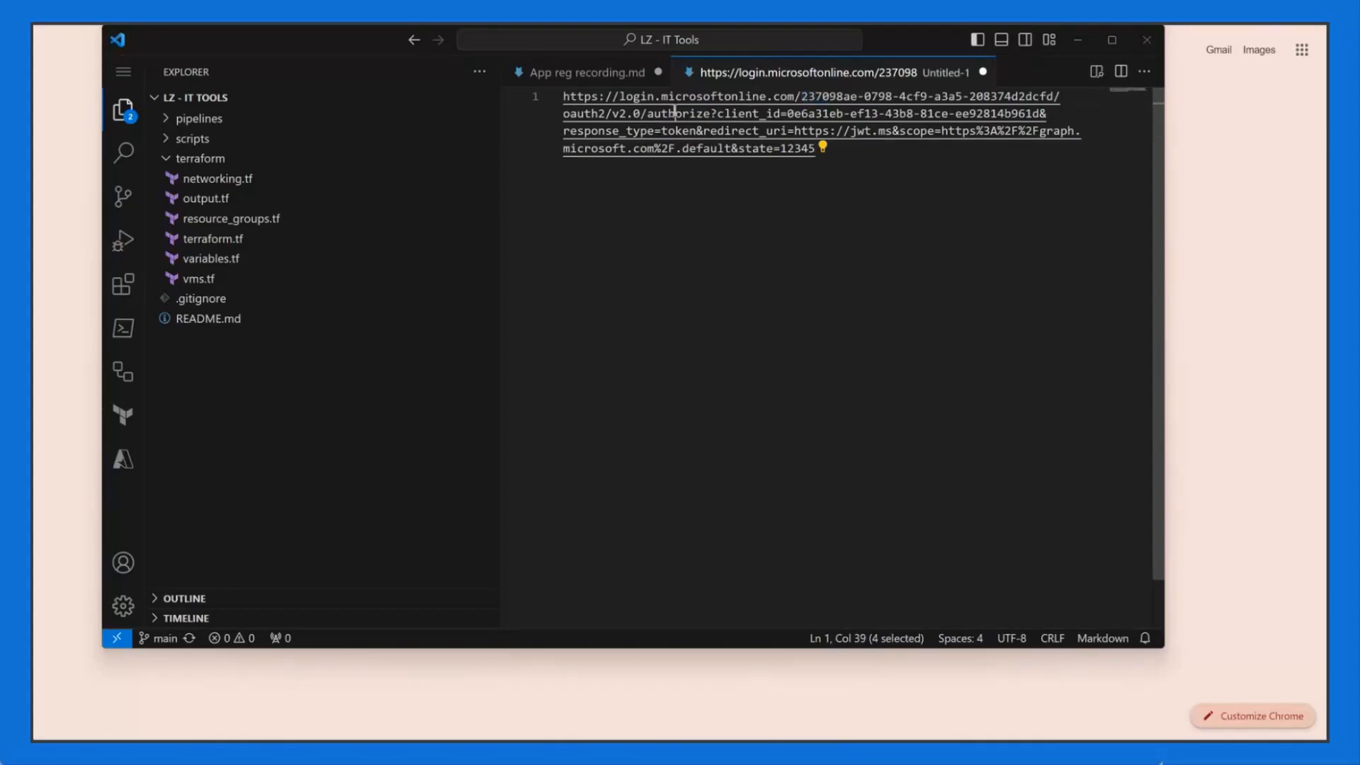
click(775, 100)
Step: Delete the old client_id value from the URL and show it on one unwrapped line
drag(800, 97, 1055, 97)
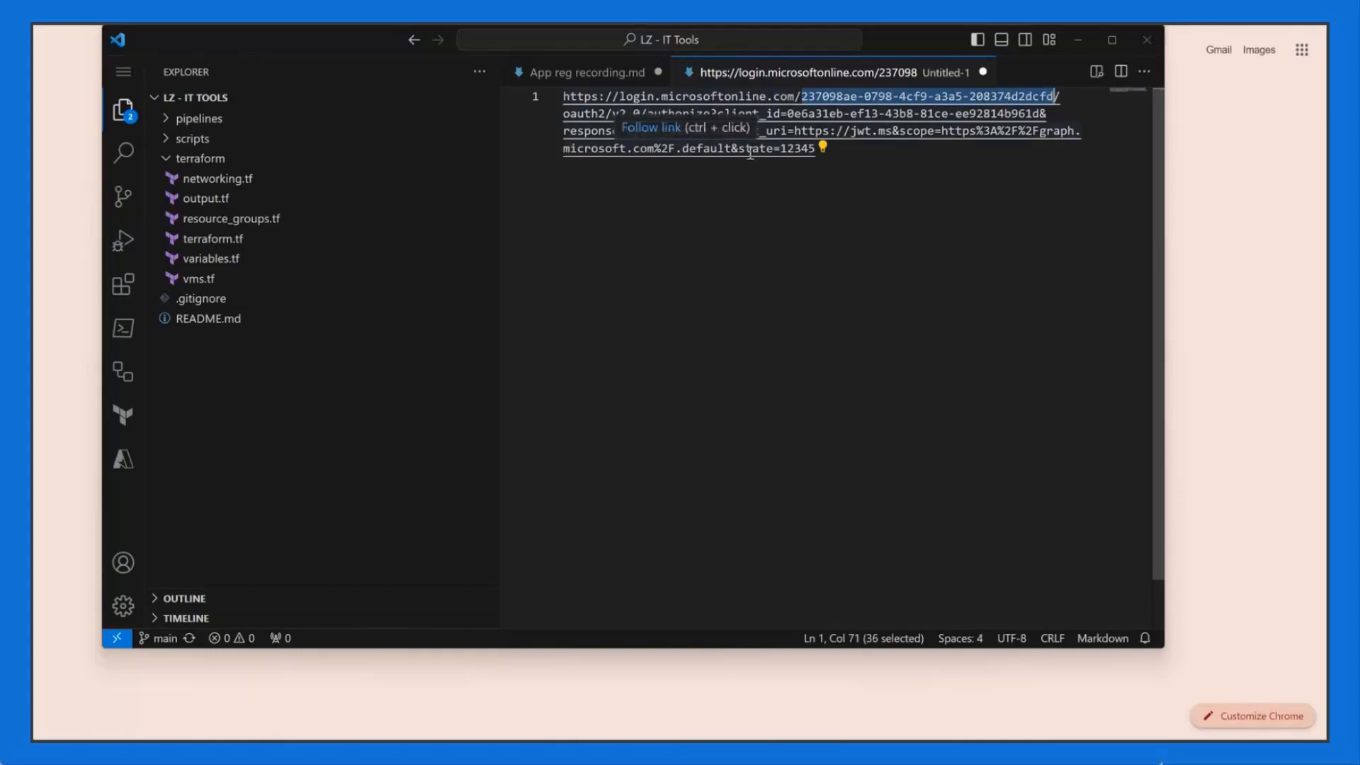
click(788, 130)
drag(801, 97, 669, 115)
double_click(670, 114)
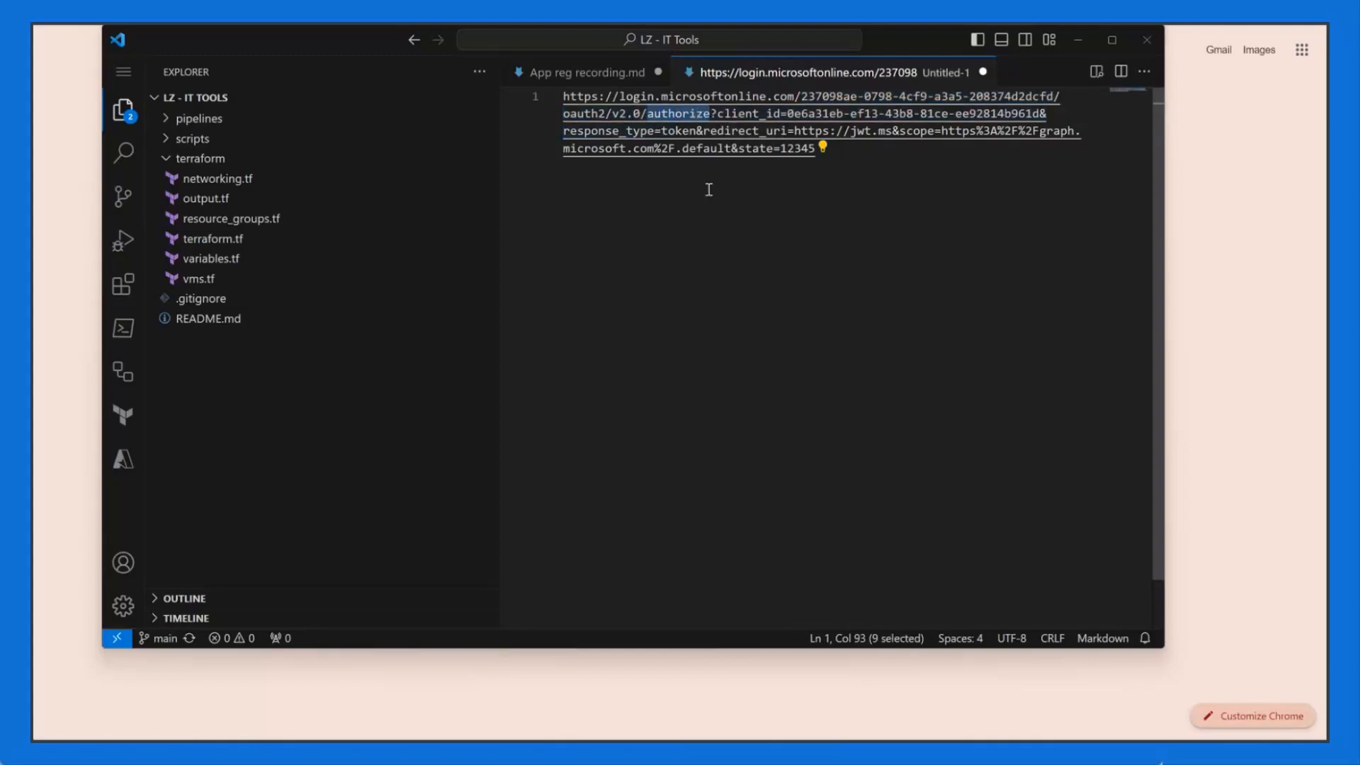
click(767, 113)
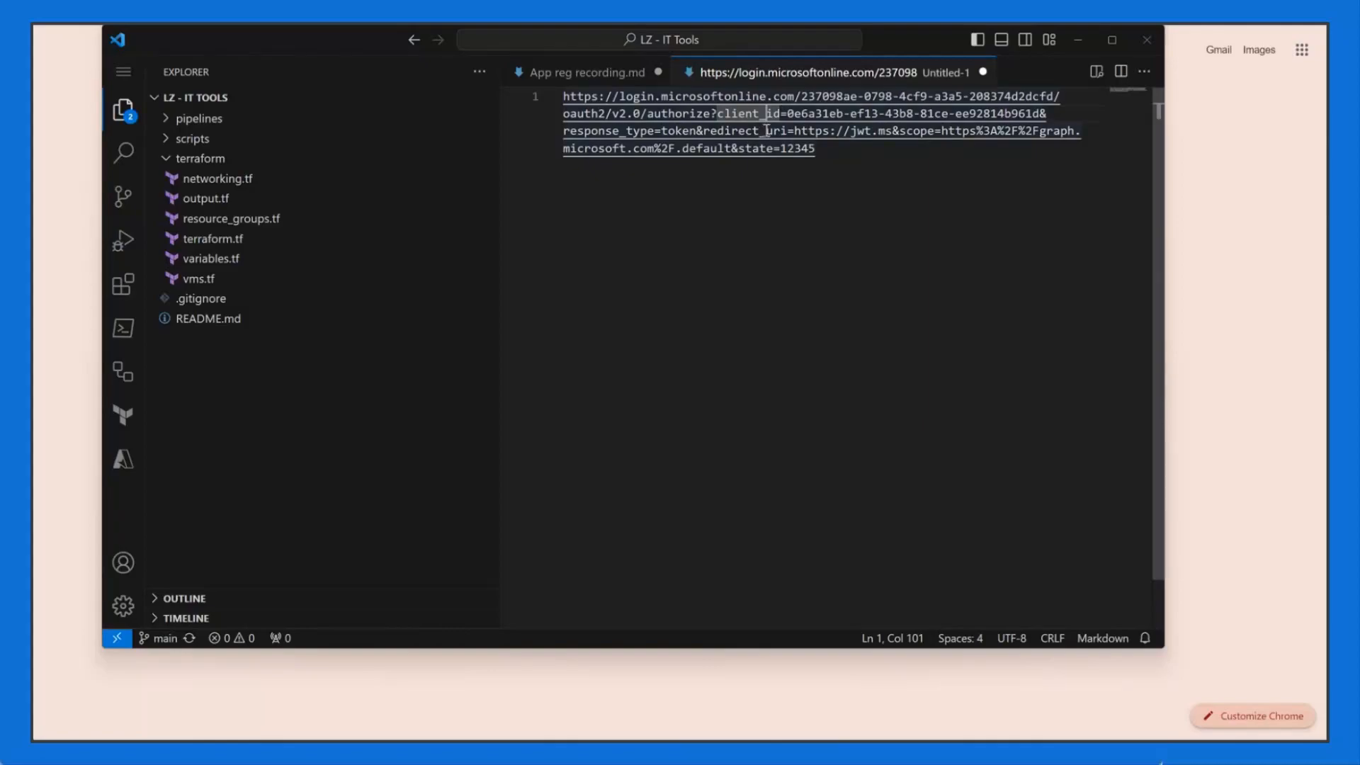
click(916, 170)
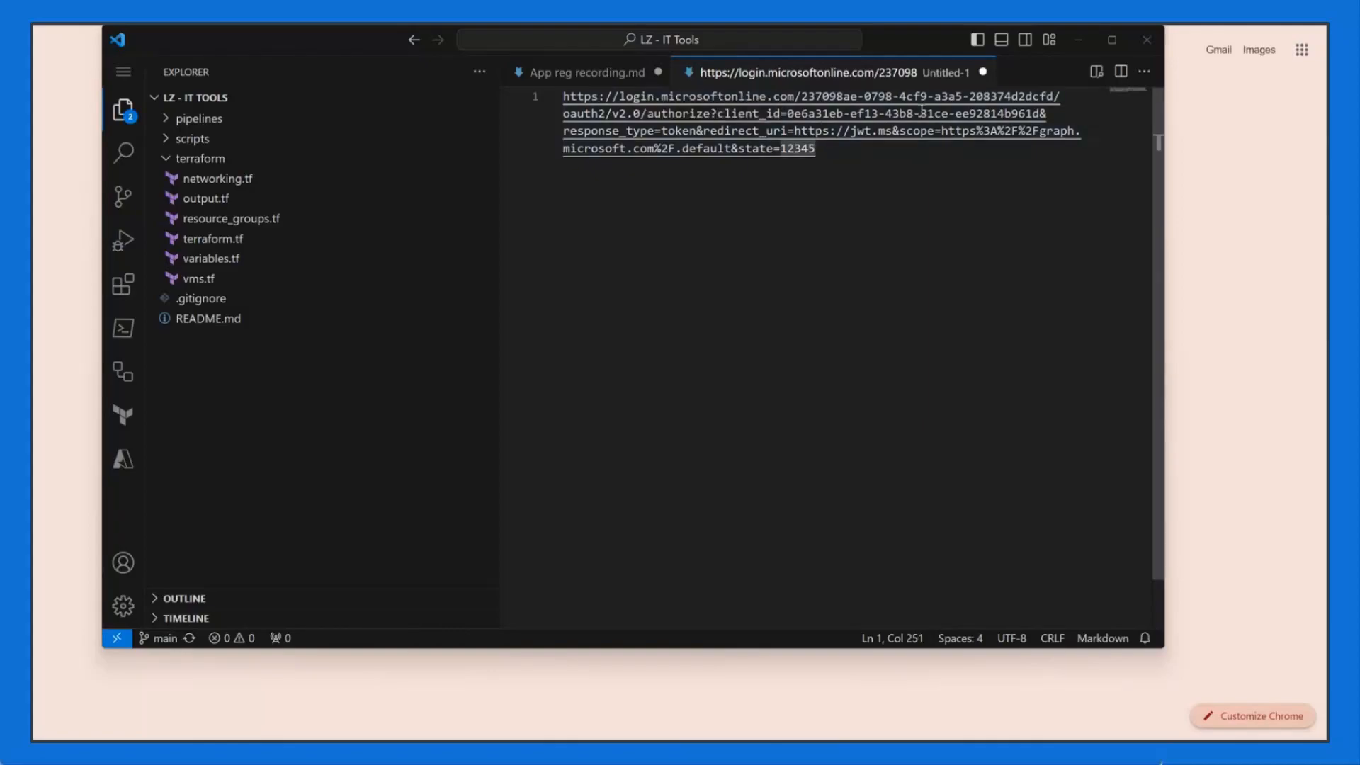
drag(717, 113, 782, 113)
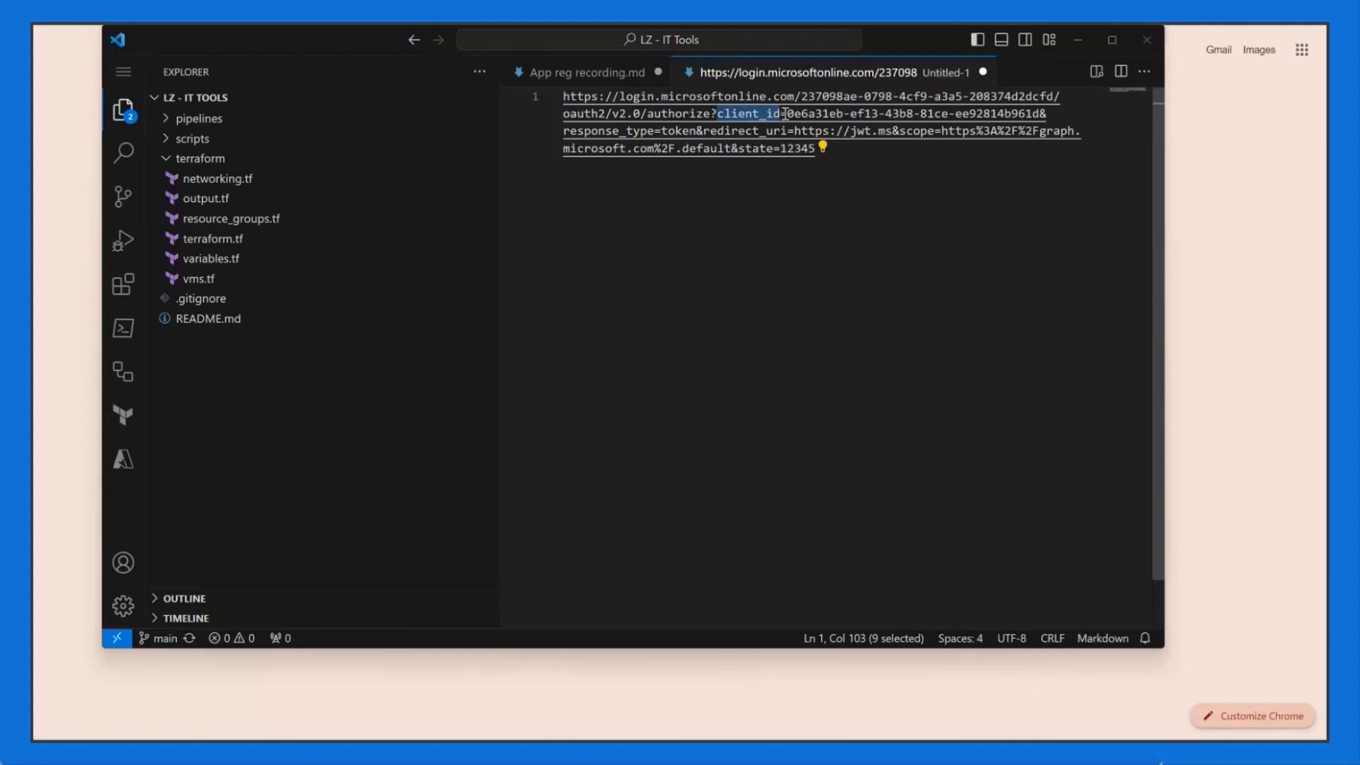
double_click(1038, 113)
shift+click(788, 113)
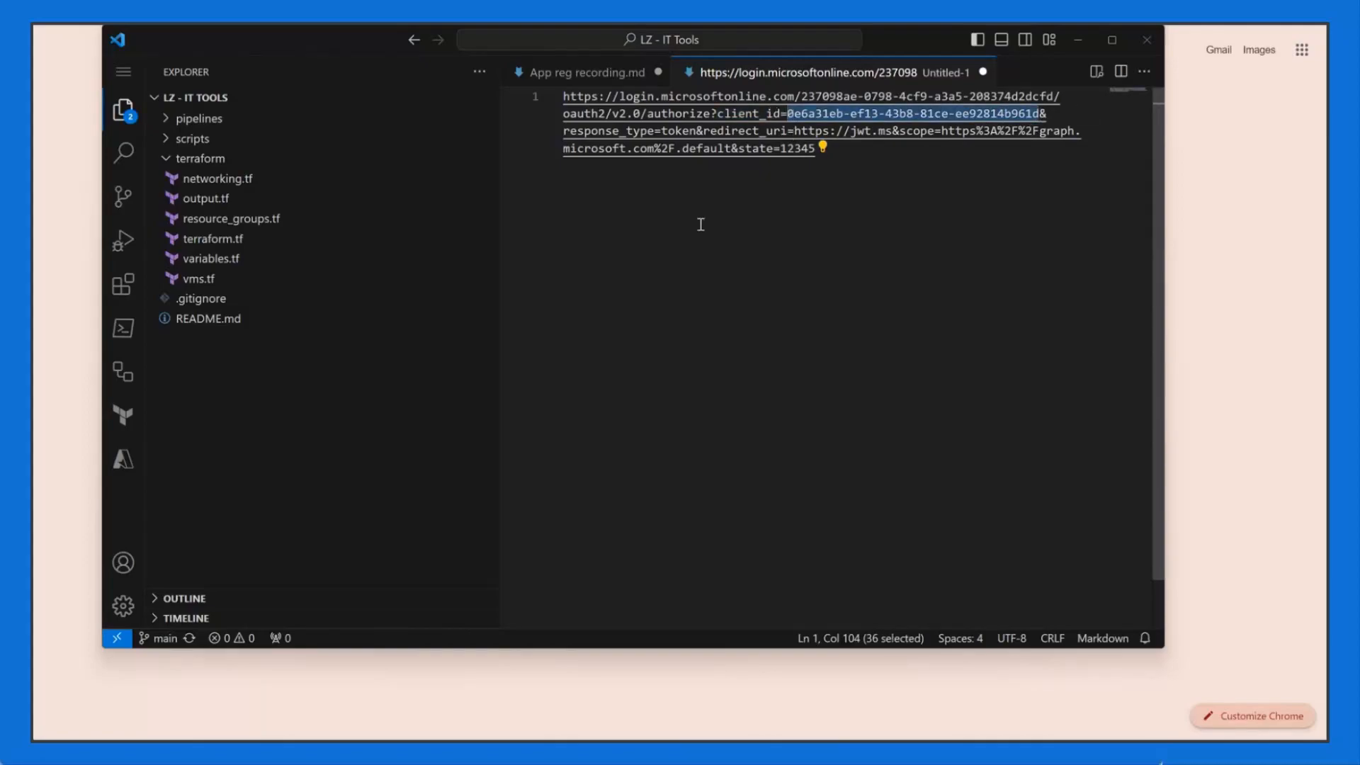
key(BackSpace)
key(alt+z)
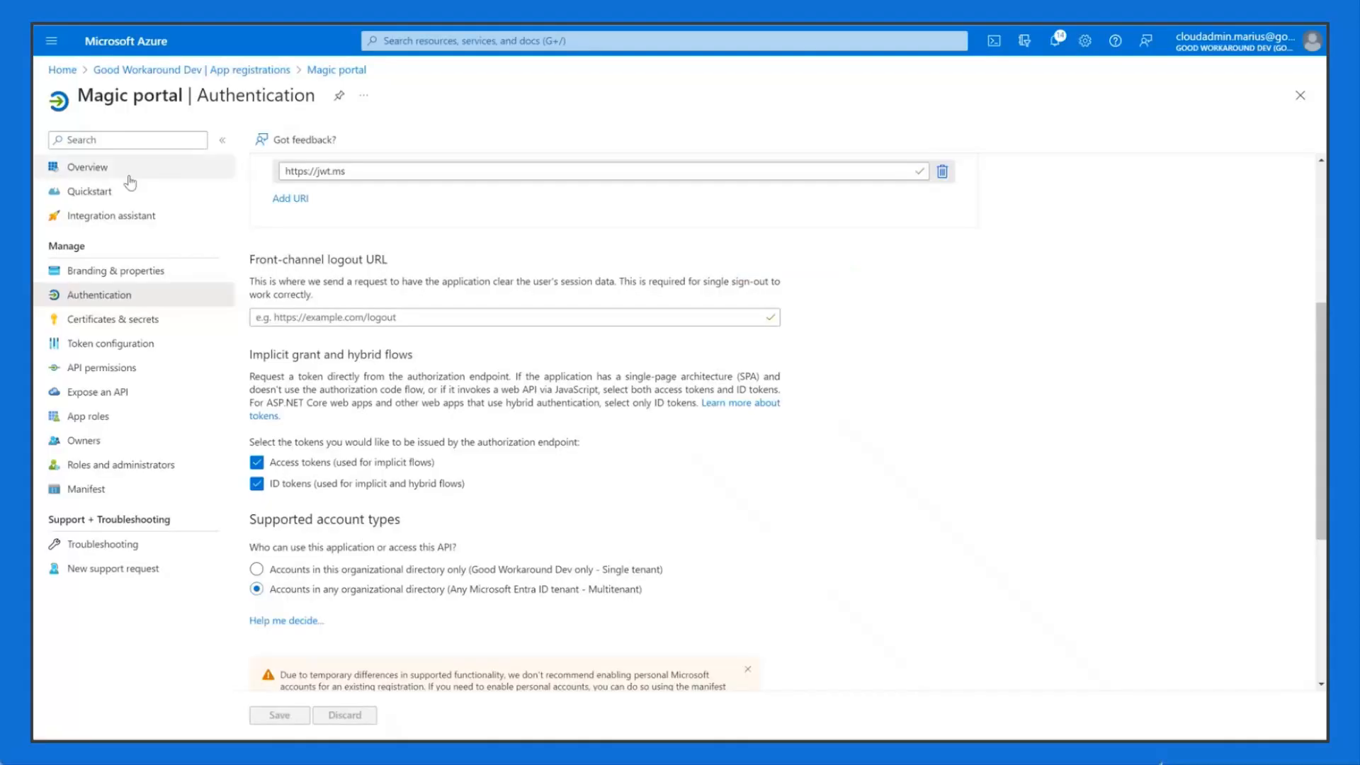
Step: Copy Magic portal's Application (client) ID and paste it after client_id= in the URL
click(128, 175)
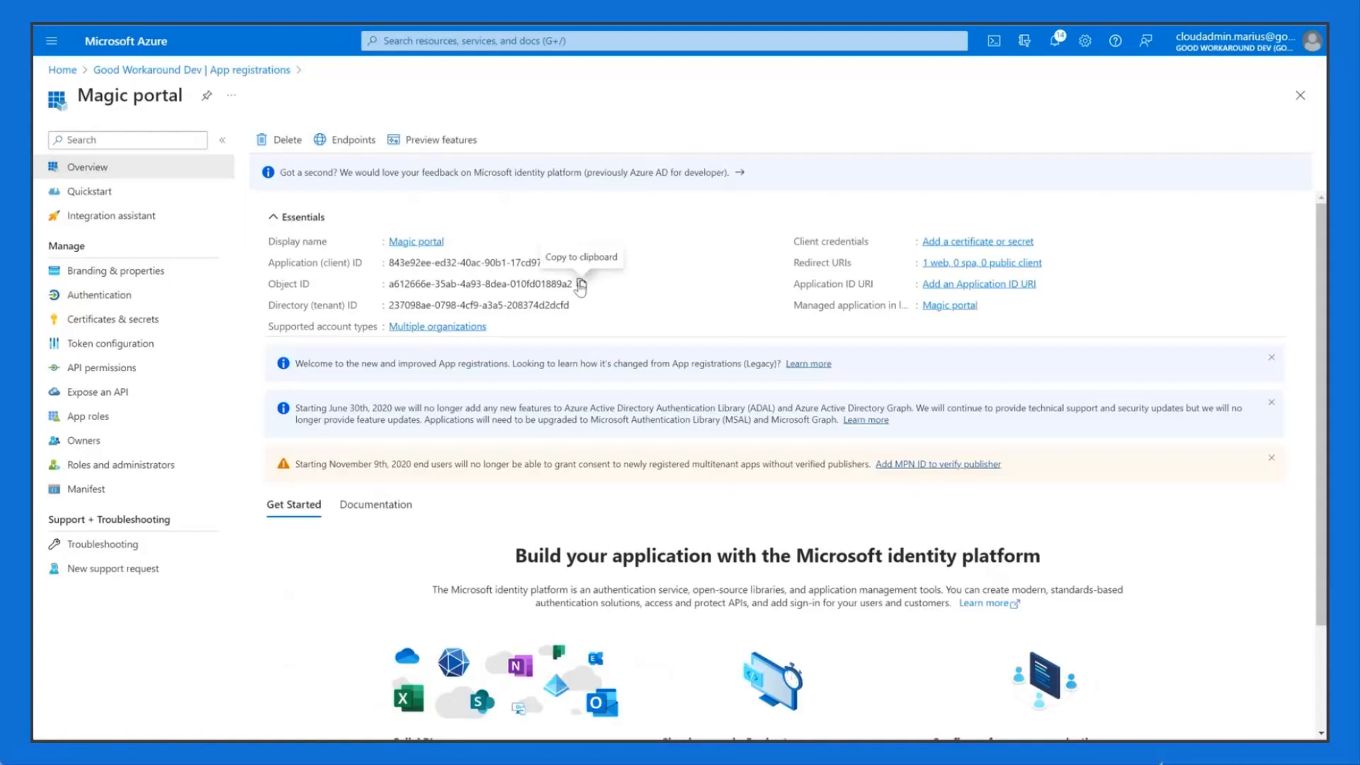
double_click(511, 263)
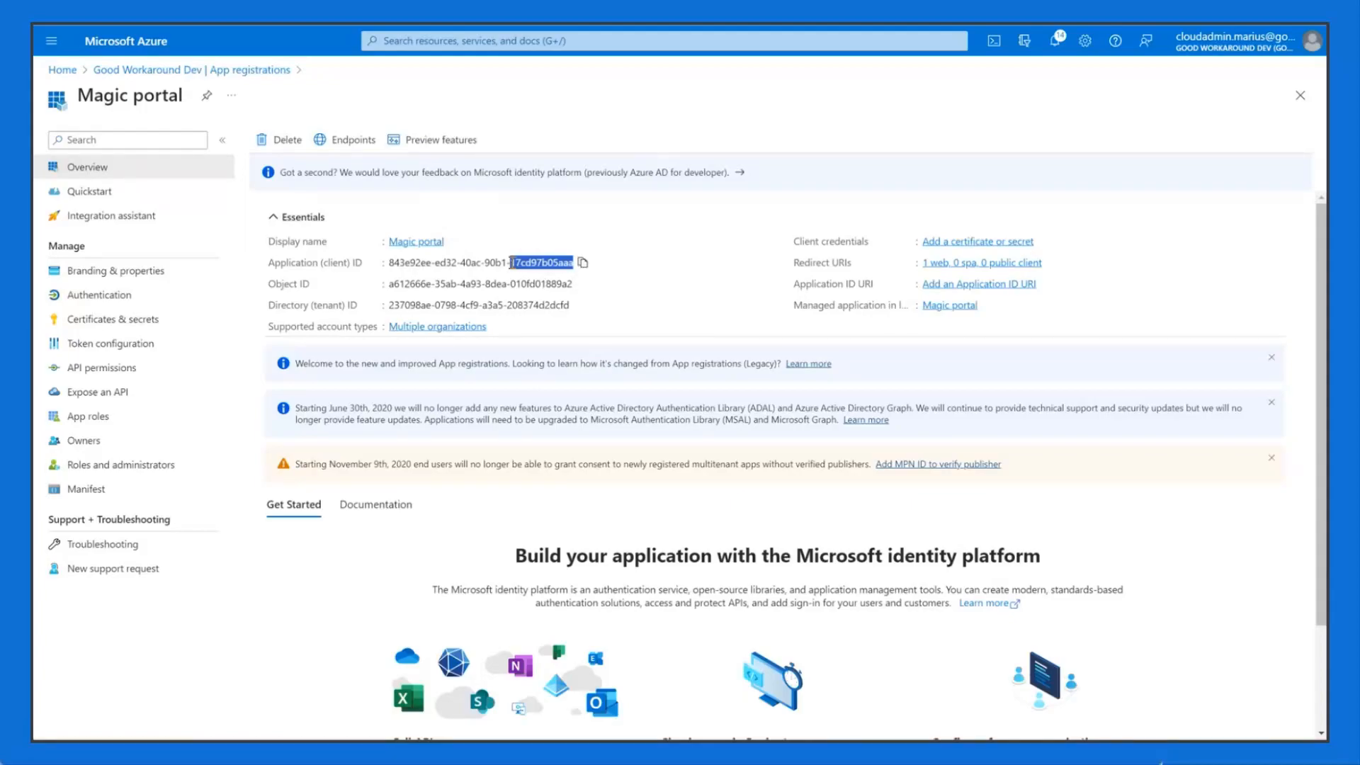
click(580, 263)
key(alt+Tab)
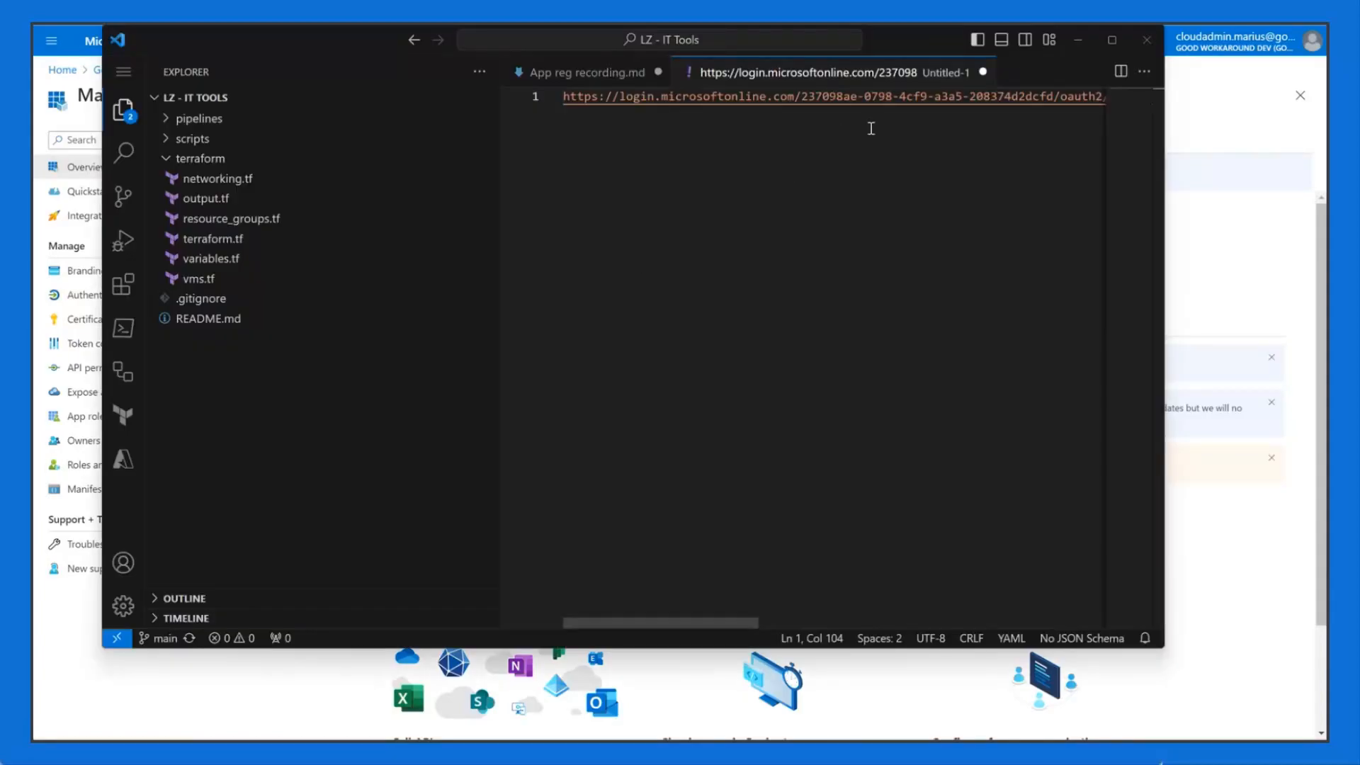
click(832, 340)
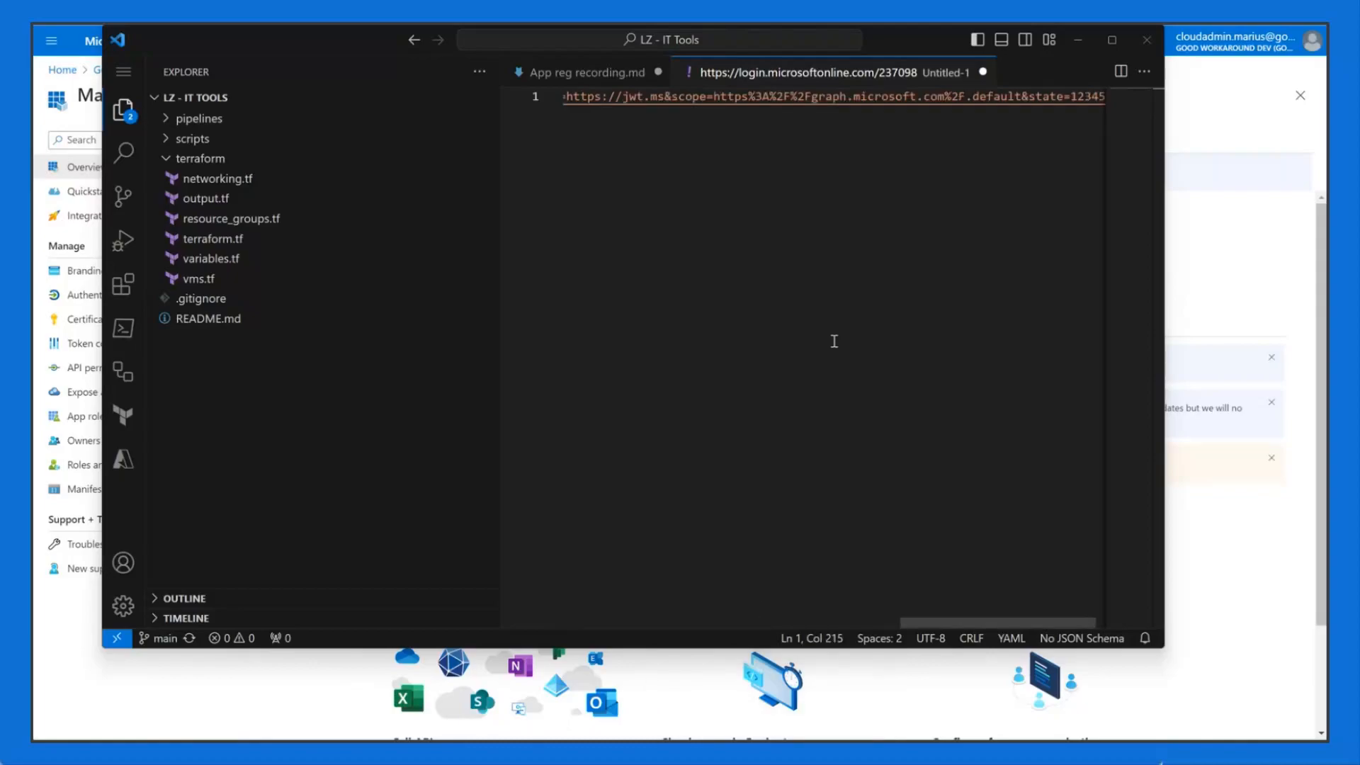
click(813, 97)
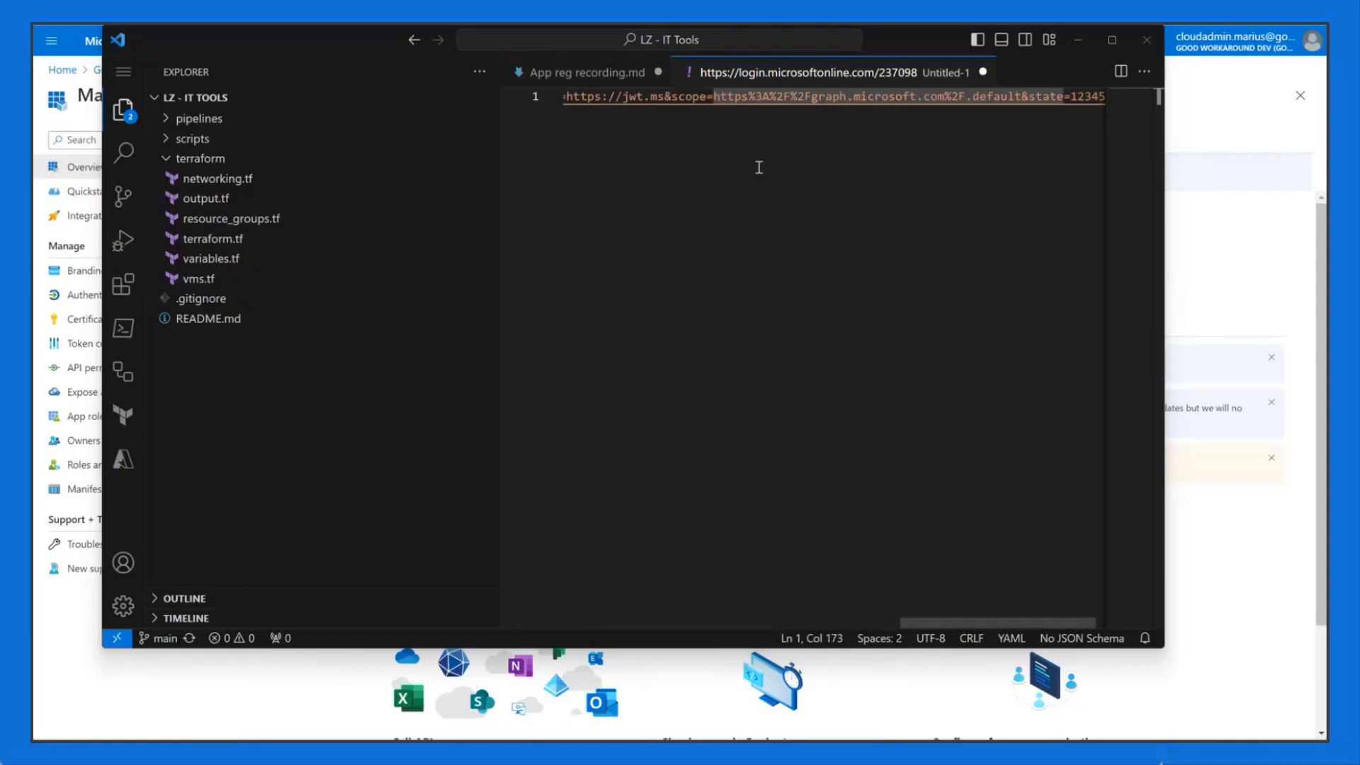
scroll(856, 608, left, 5)
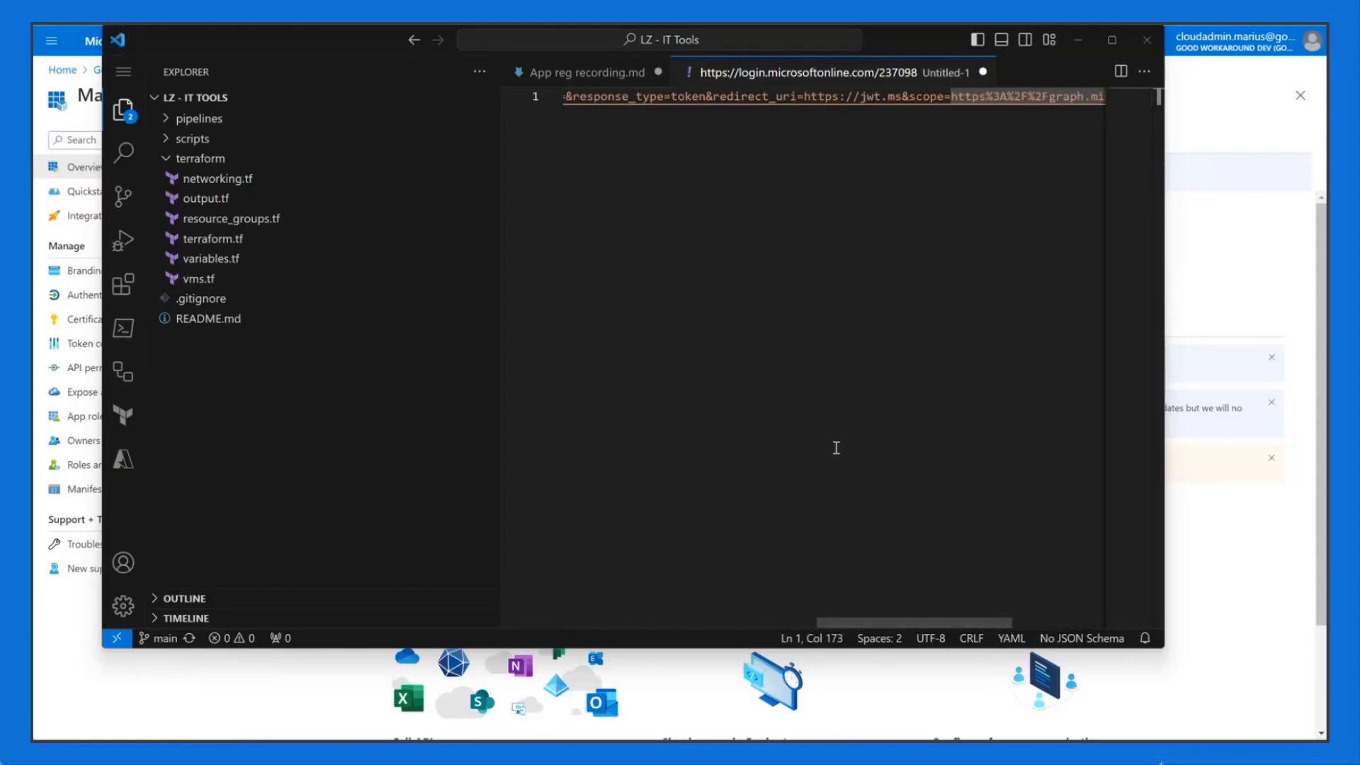
drag(862, 618, 721, 617)
click(849, 96)
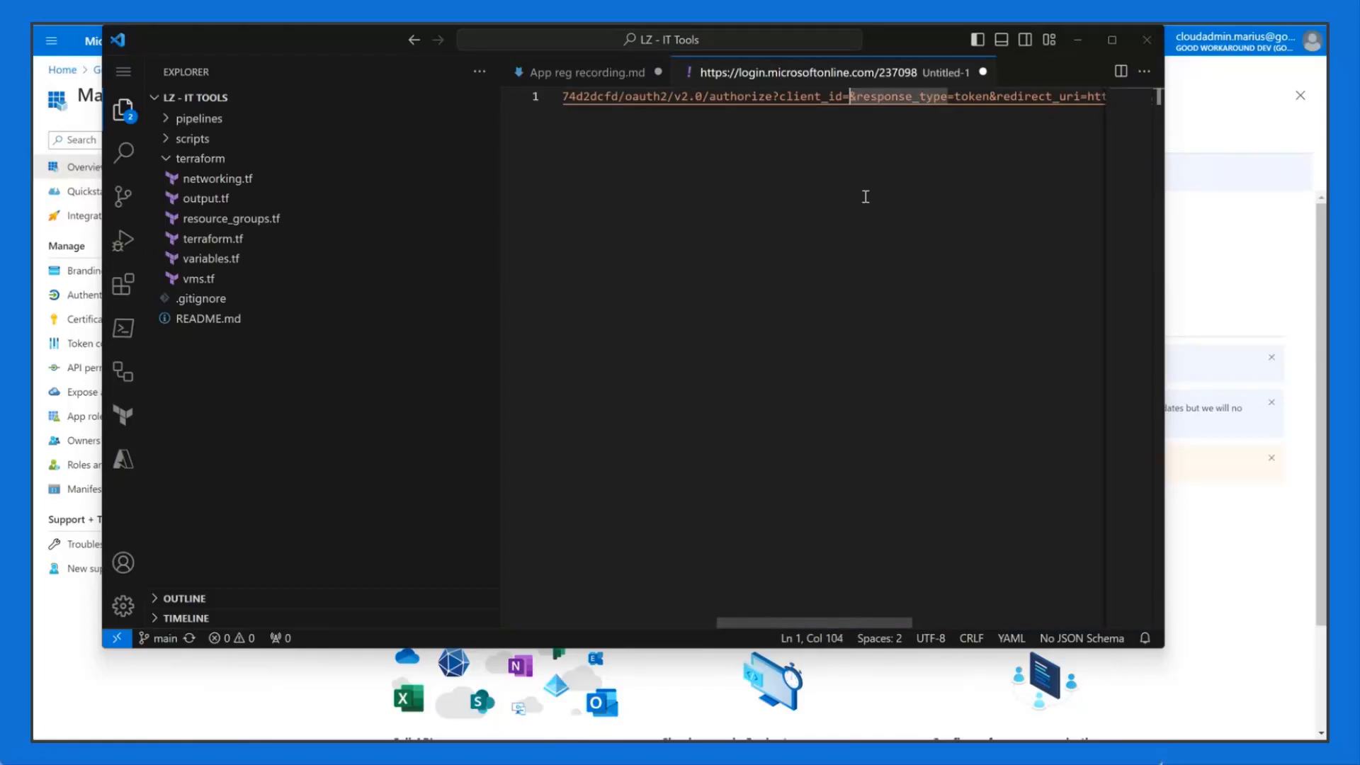
key(ctrl+v)
Step: Select the finished URL, rewrap it, and launch Notepad via the Run prompt
key(ctrl+a)
key(alt+z)
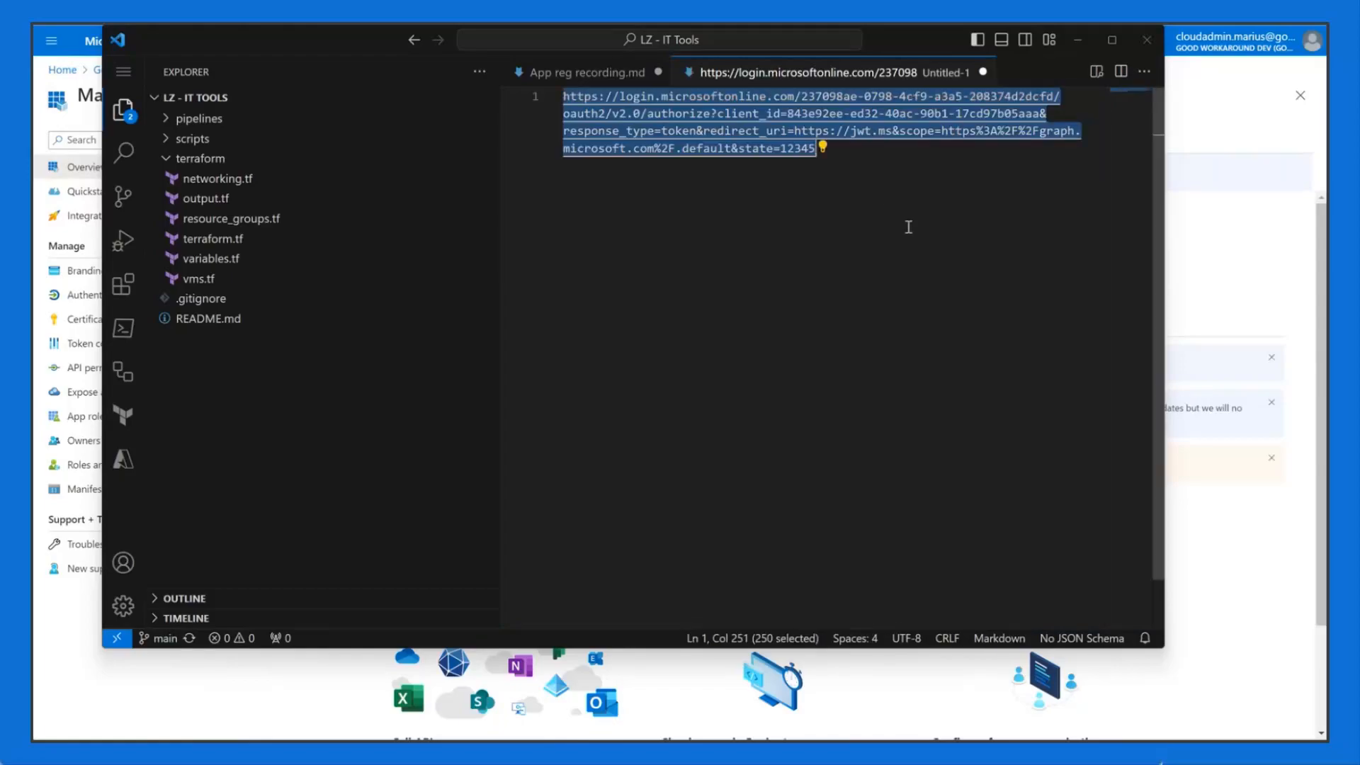
key(super+r)
text(notepad)
key(Return)
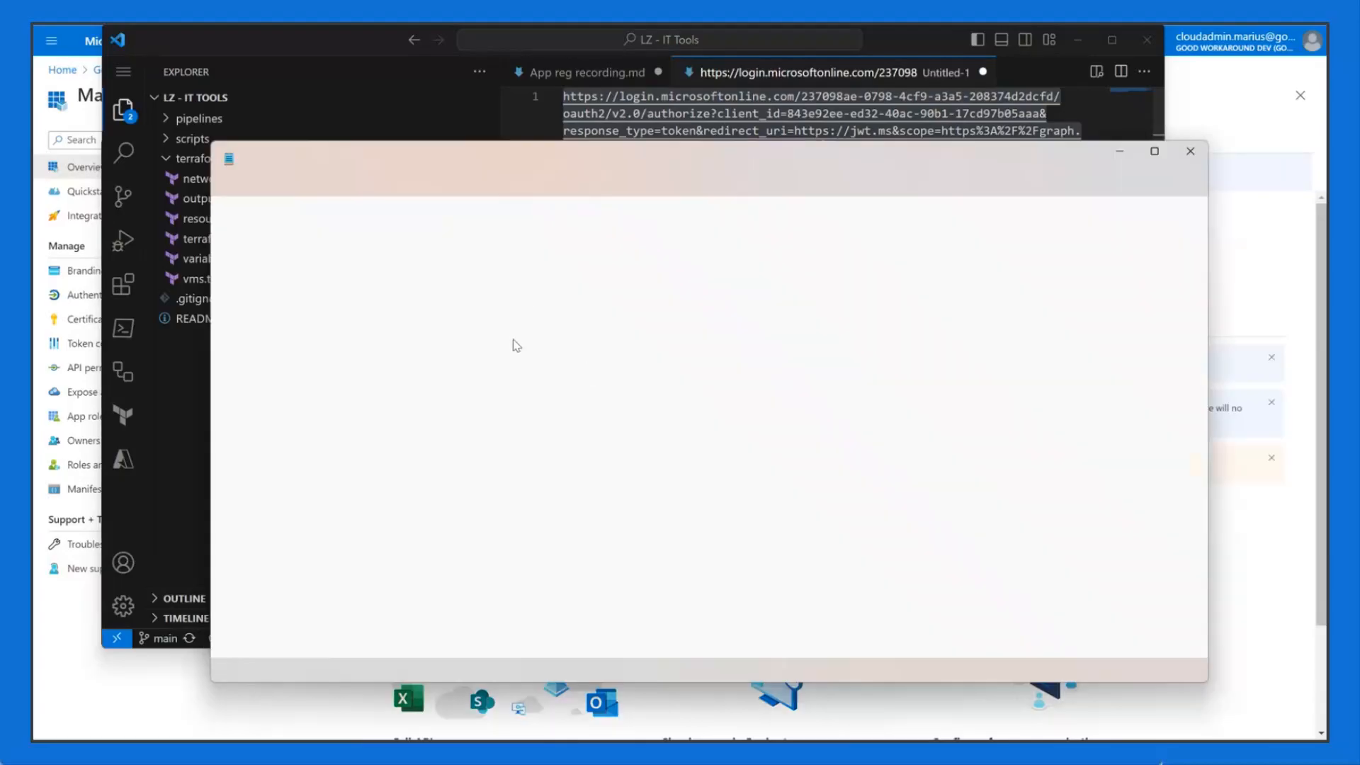
key(alt+Tab)
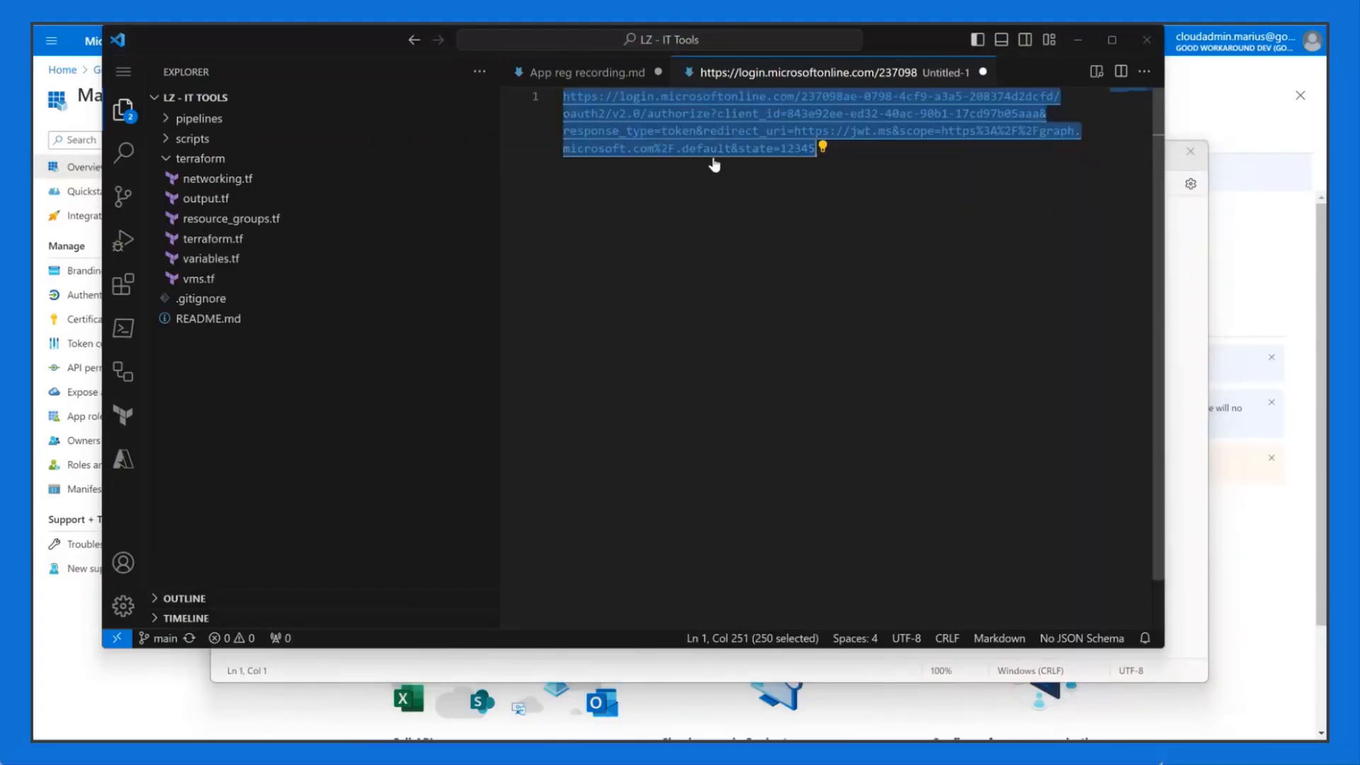
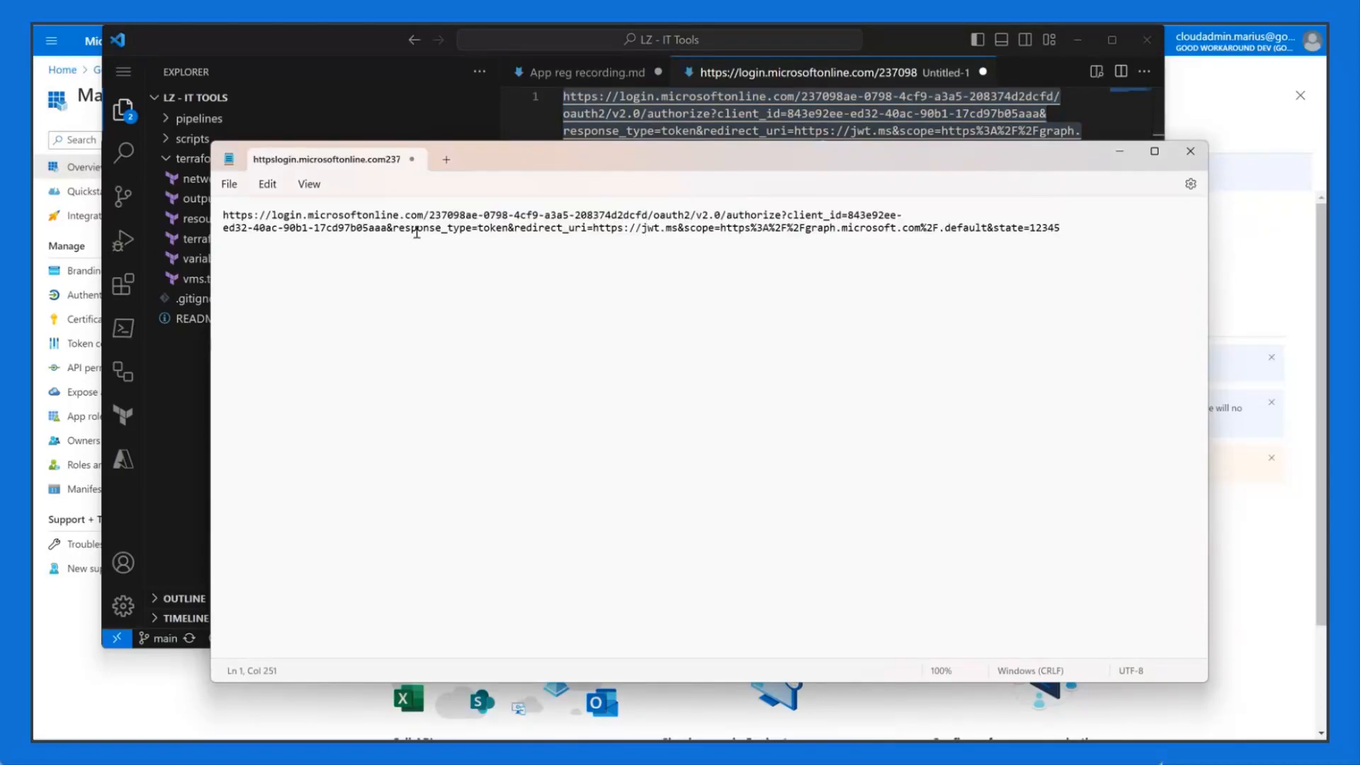
Step: Highlight the client ID and the response_type=token parameter in the Notepad URL
drag(842, 215, 507, 228)
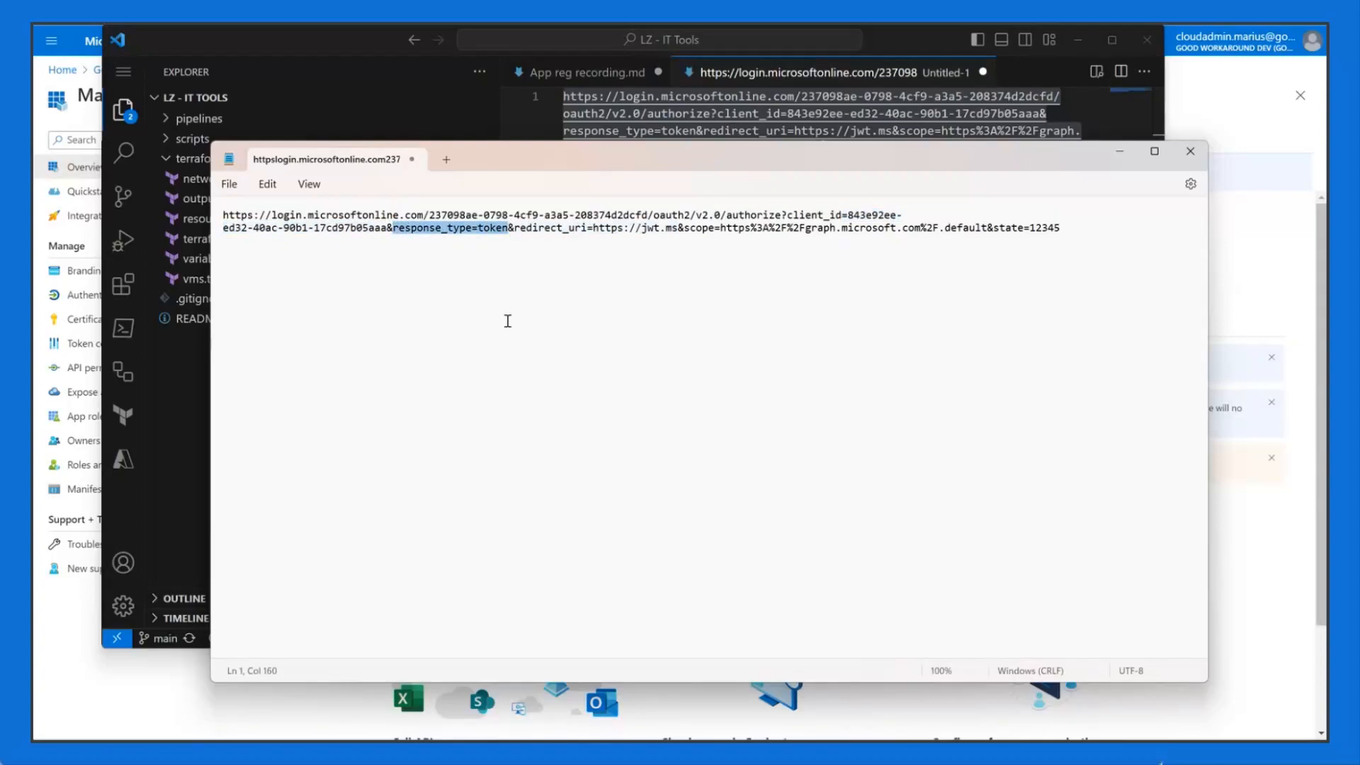
click(526, 255)
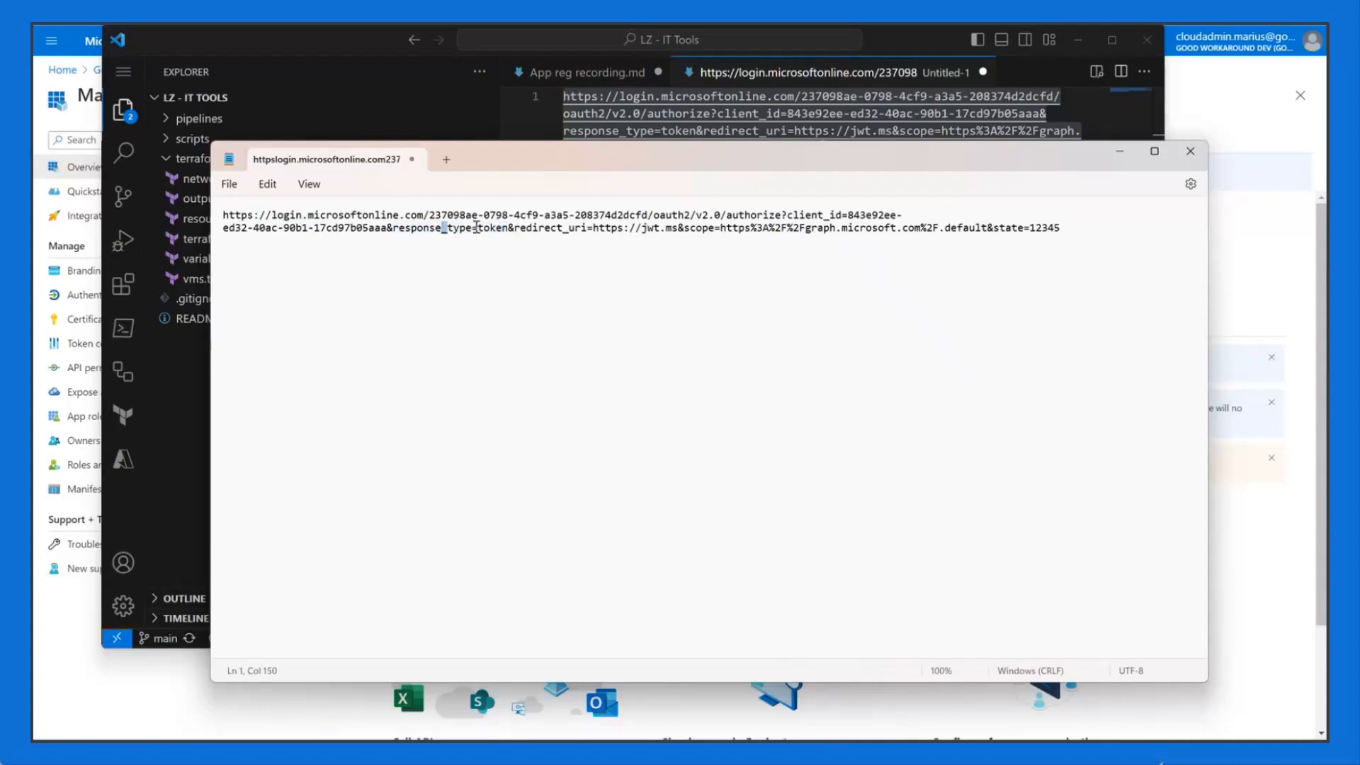
drag(508, 227, 393, 227)
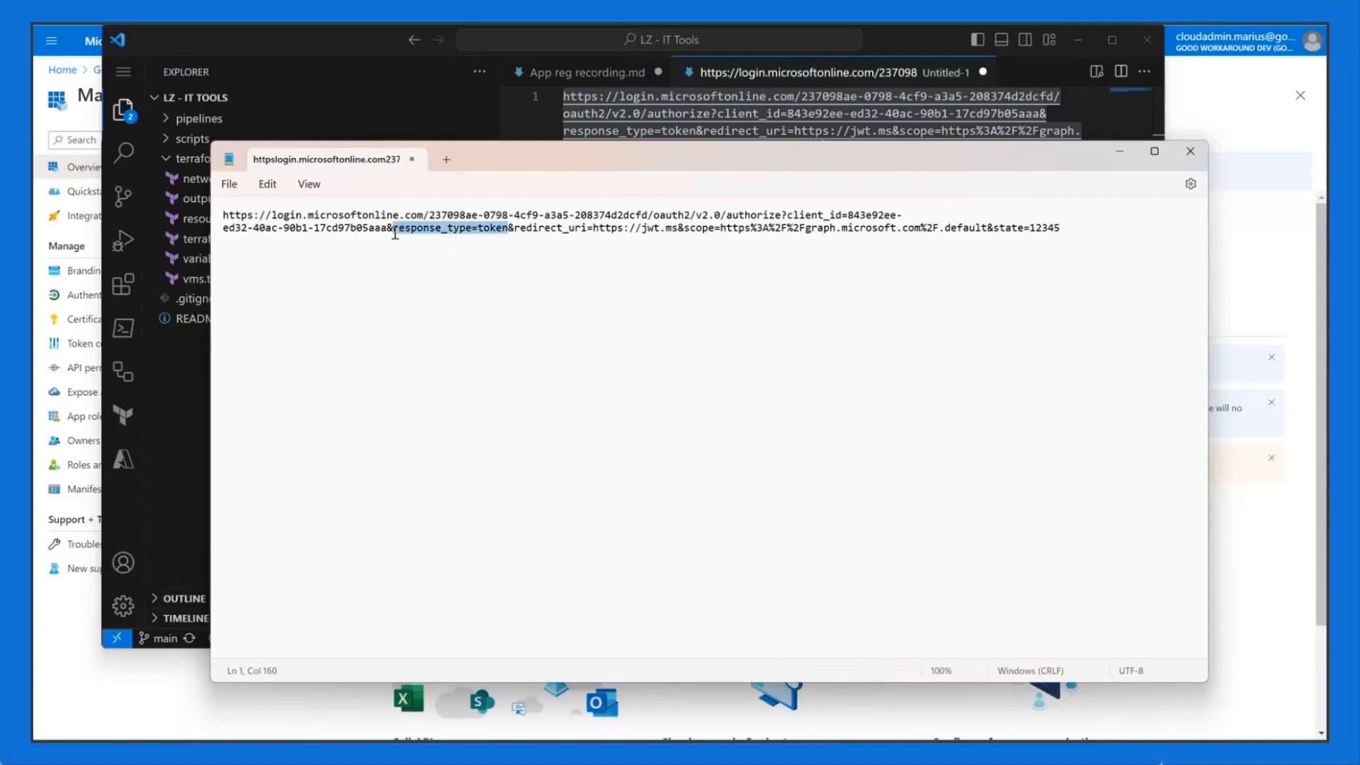
click(499, 279)
drag(508, 227, 393, 227)
click(513, 265)
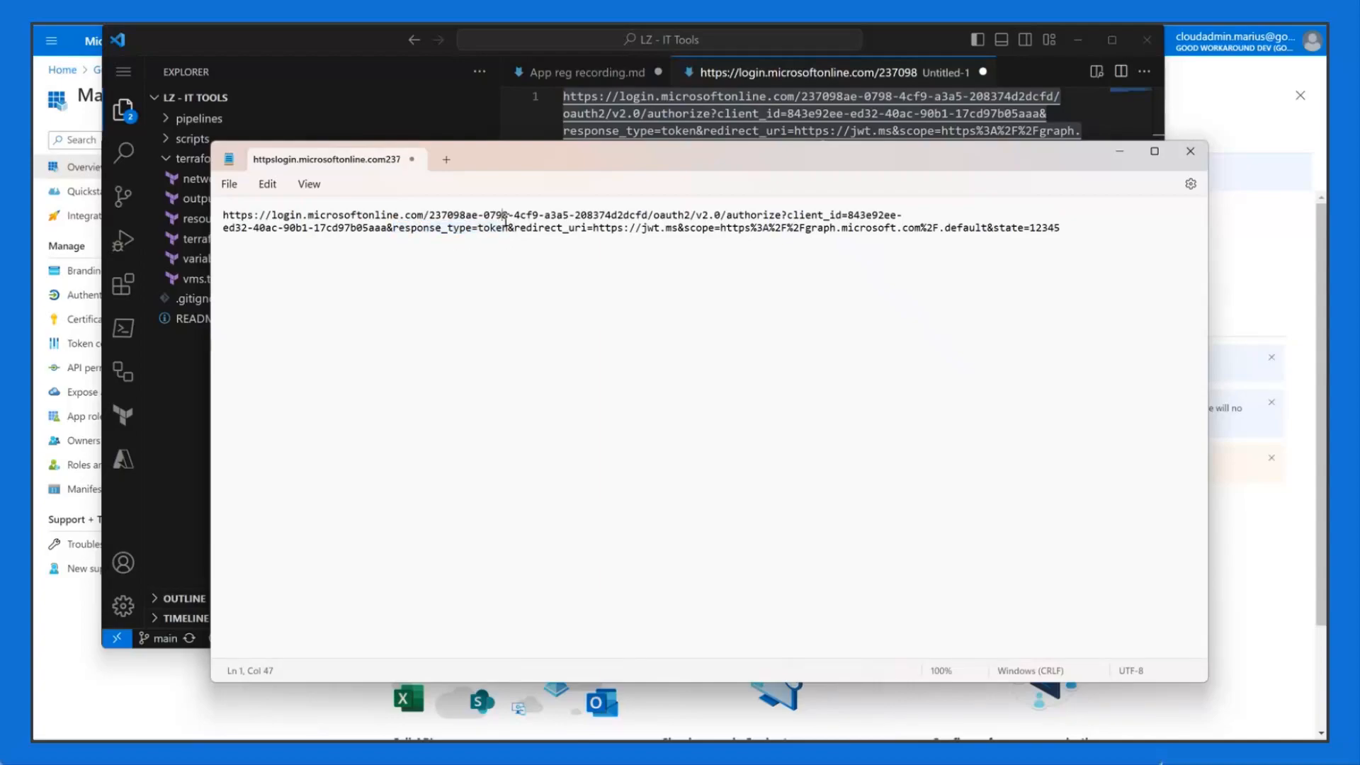
drag(510, 227, 481, 230)
click(490, 230)
drag(508, 229, 479, 232)
click(546, 238)
double_click(502, 227)
click(541, 270)
drag(508, 227, 477, 228)
click(510, 243)
Step: Point out the redirect_uri parameter and its jwt.ms address
drag(684, 227, 518, 230)
click(653, 229)
drag(678, 229, 521, 230)
drag(678, 228, 604, 227)
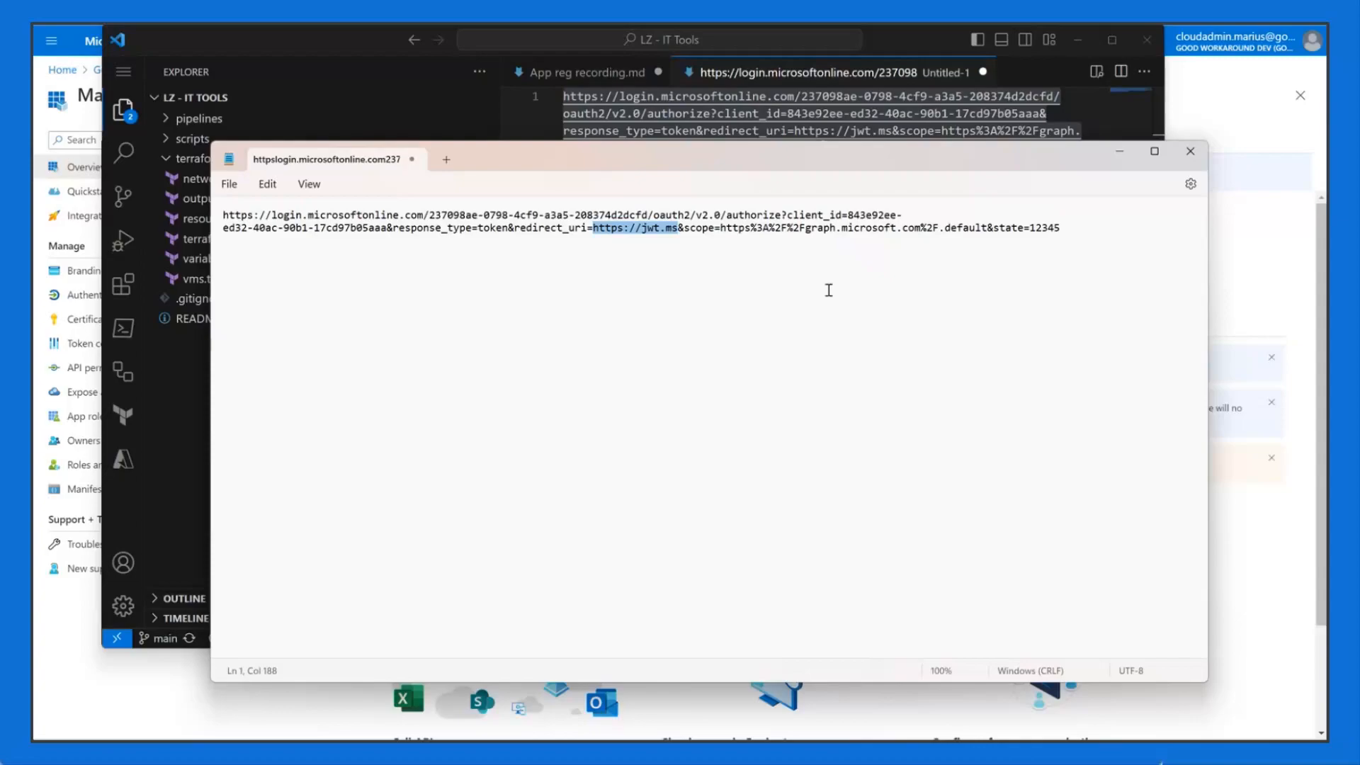
Step: Review the Microsoft Graph .default scope, then select the entire authorize URL
double_click(699, 227)
click(745, 229)
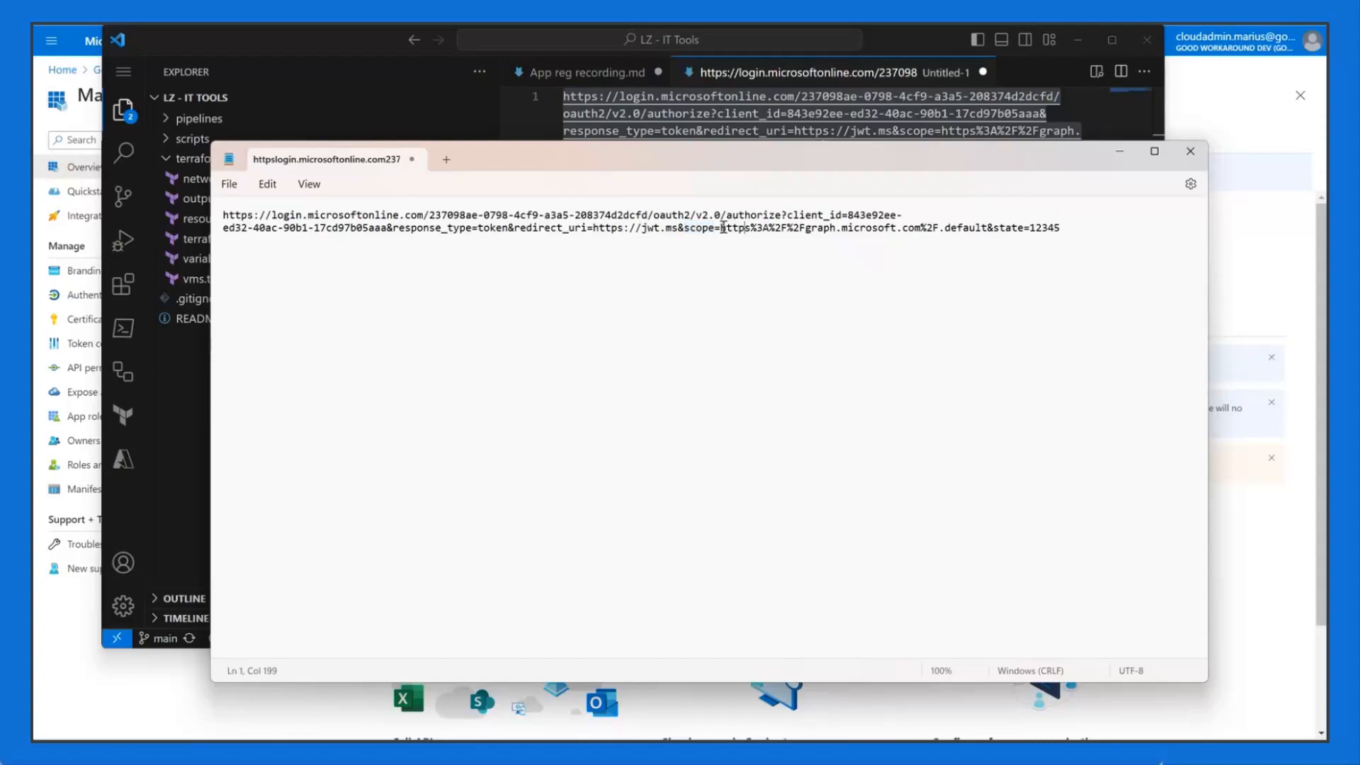
drag(720, 228, 908, 227)
click(782, 228)
drag(988, 228, 720, 228)
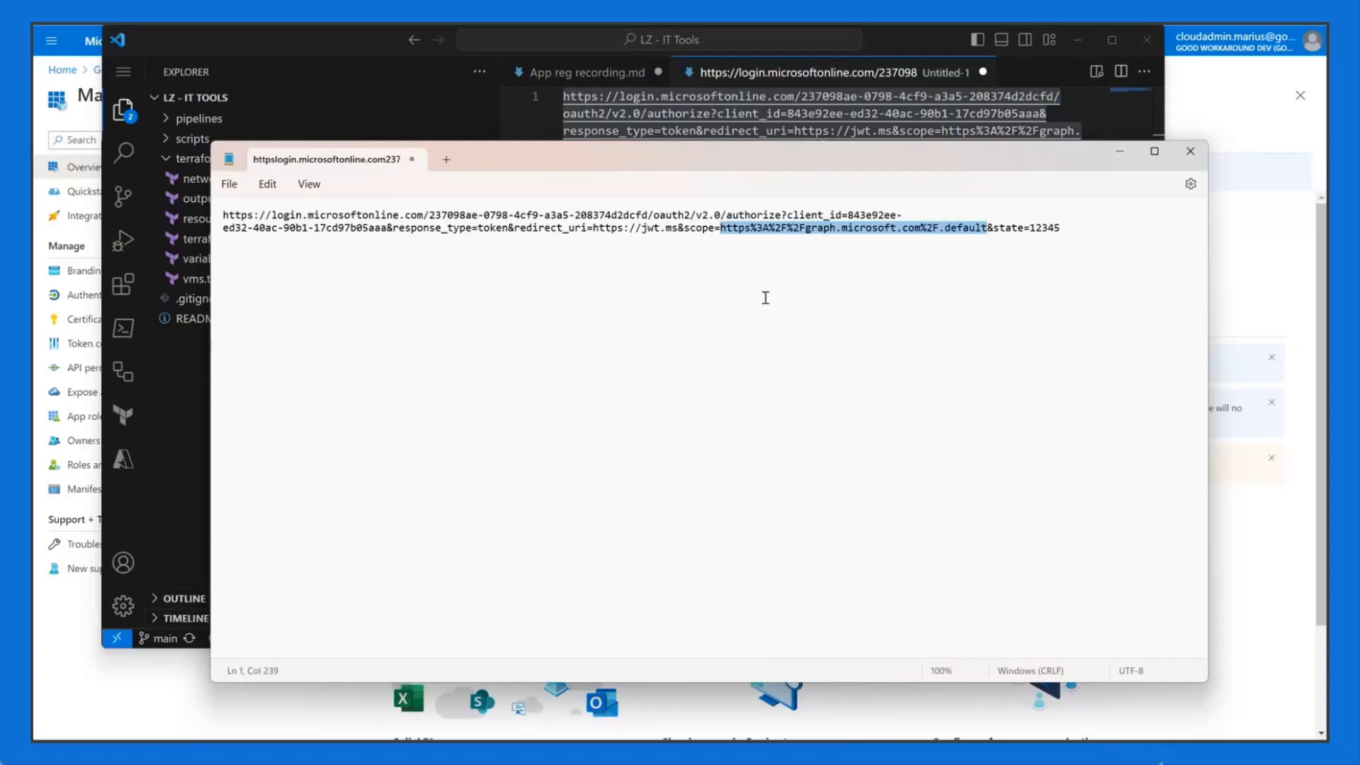
click(983, 228)
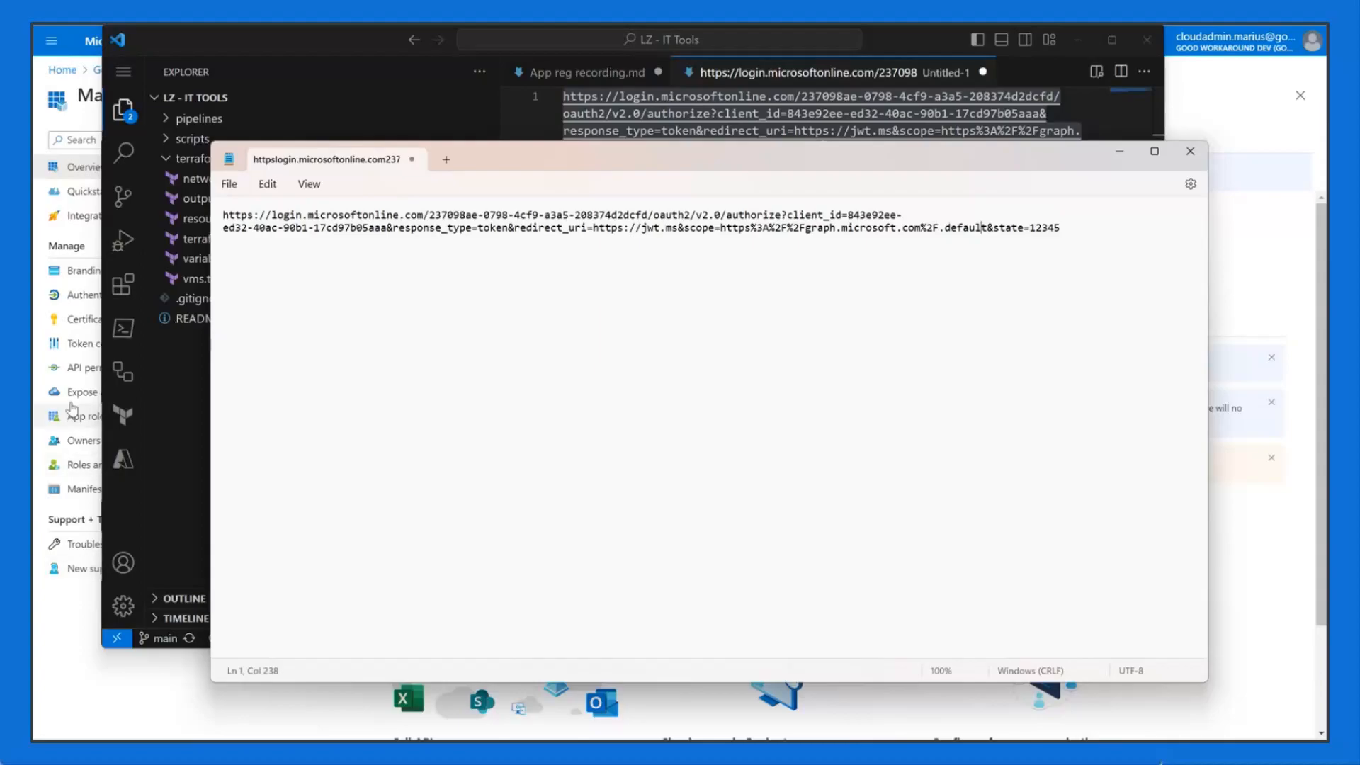
drag(1070, 234, 212, 195)
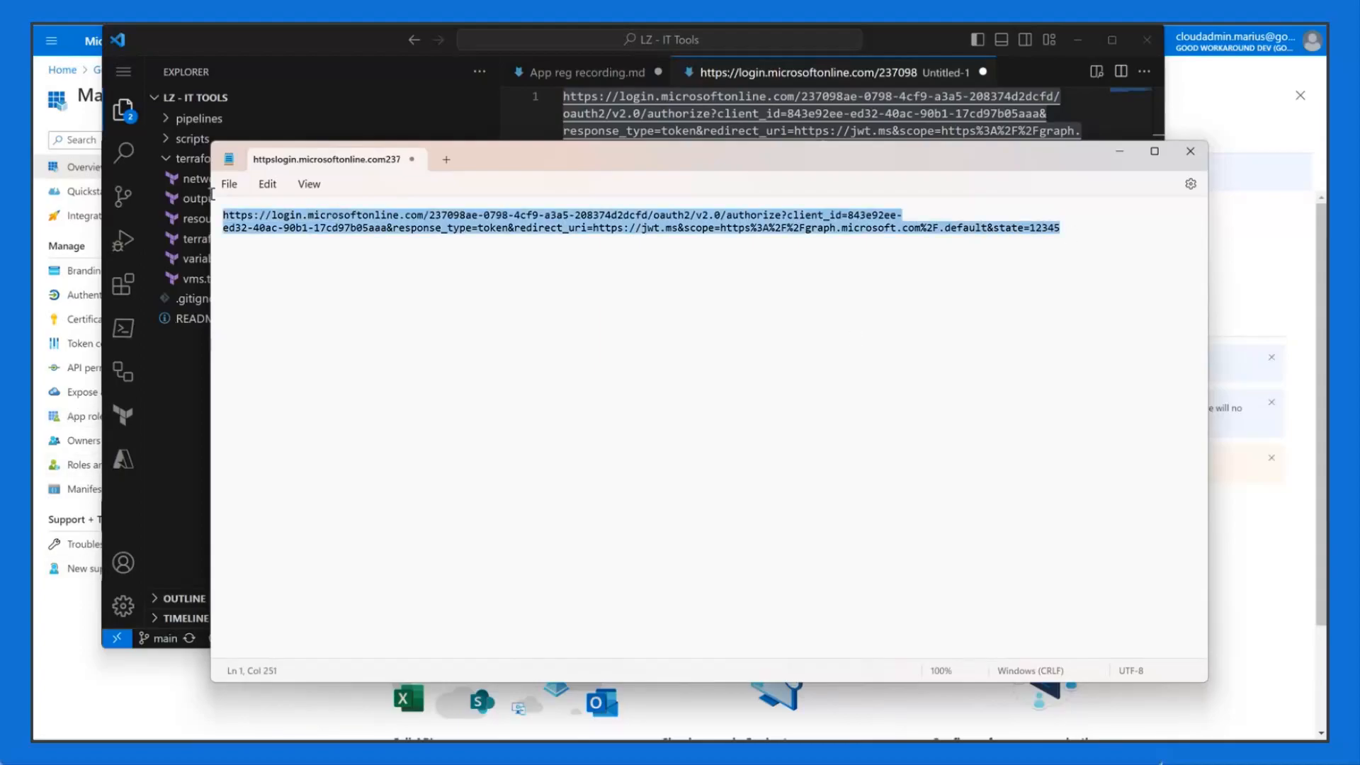
Step: Switch back to Azure and go to the Magic portal registration's API permissions page
click(73, 646)
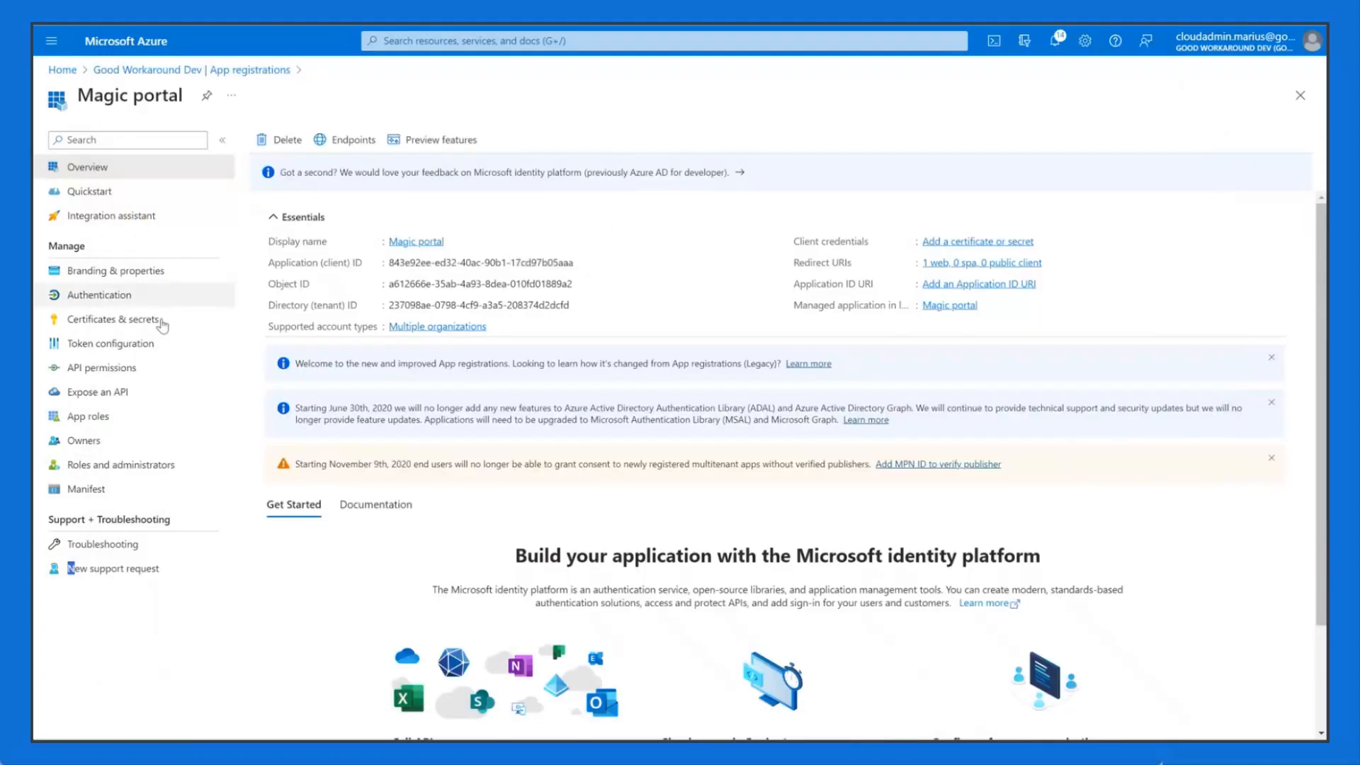
click(106, 393)
click(122, 369)
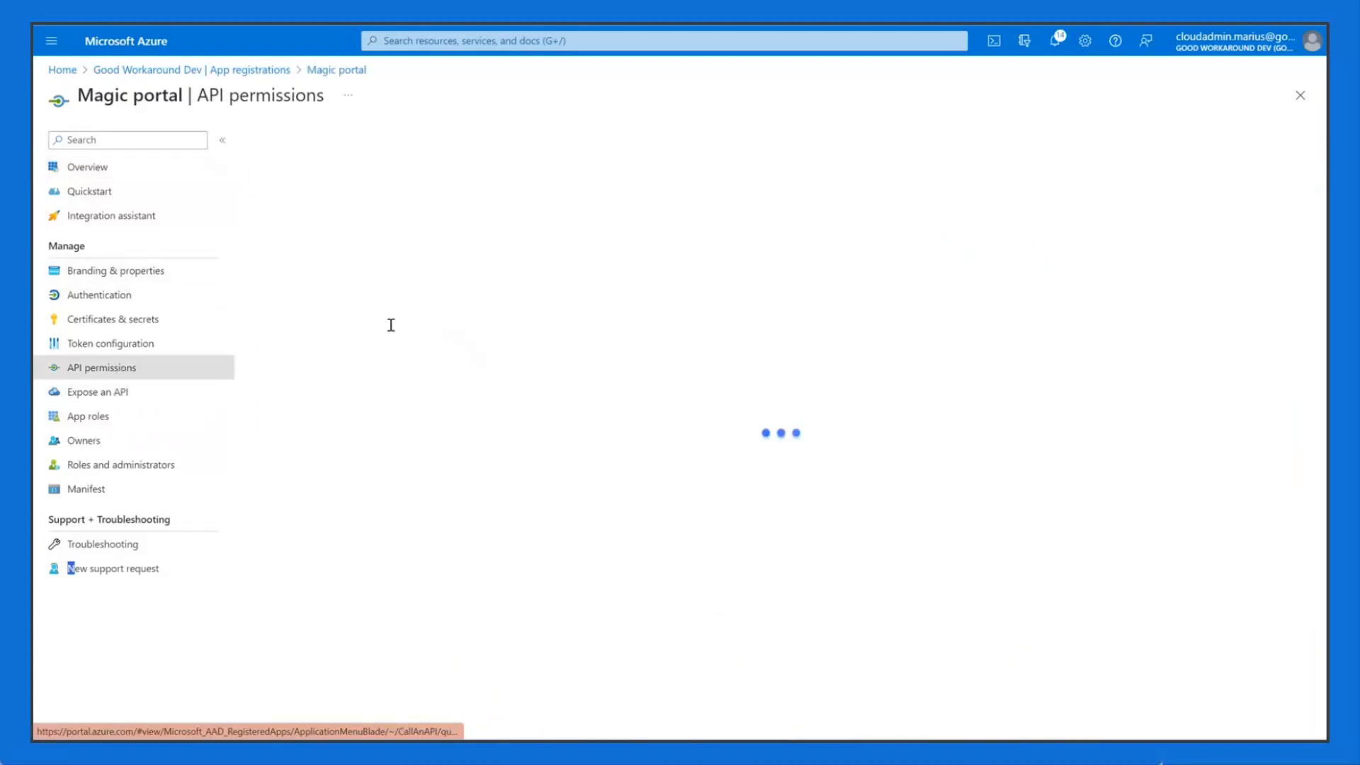
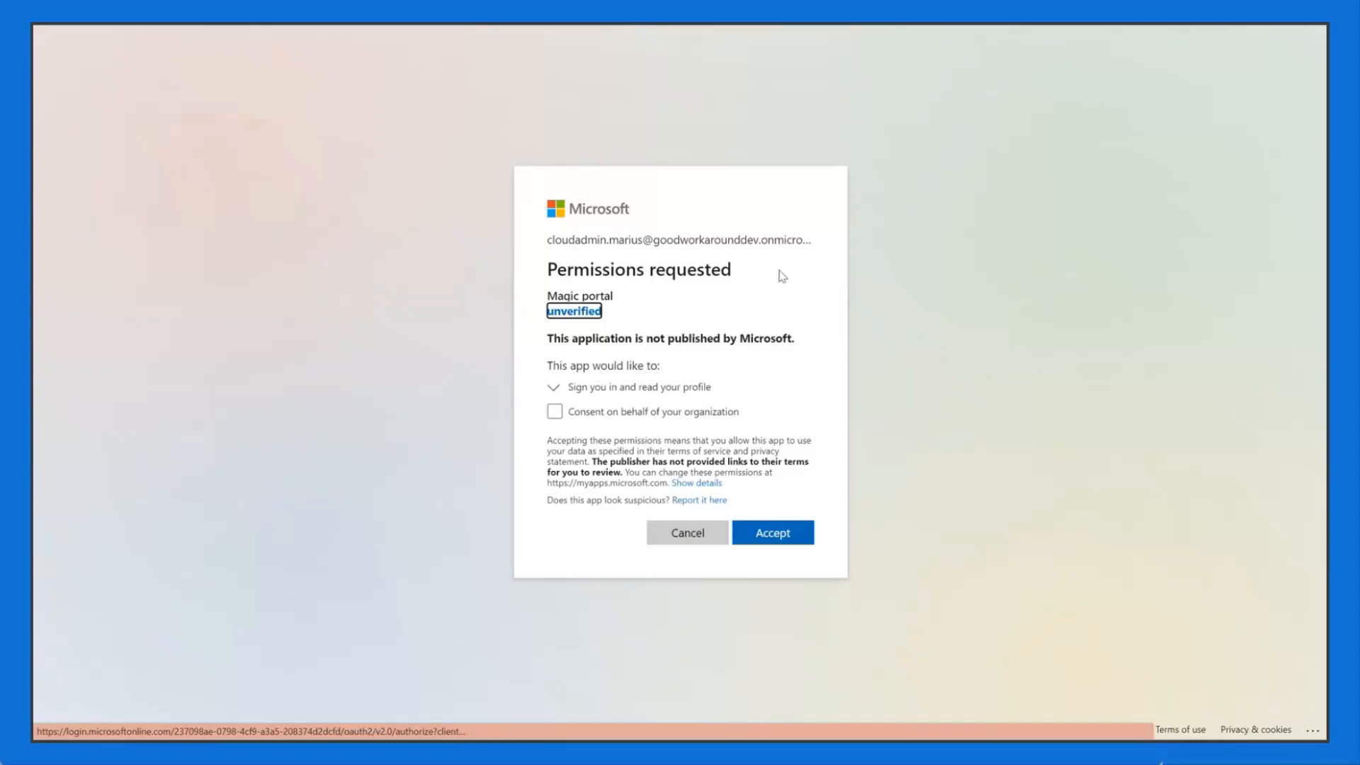
Step: Point out the signed-in account, the Magic portal app name and its unverified publisher status
click(777, 367)
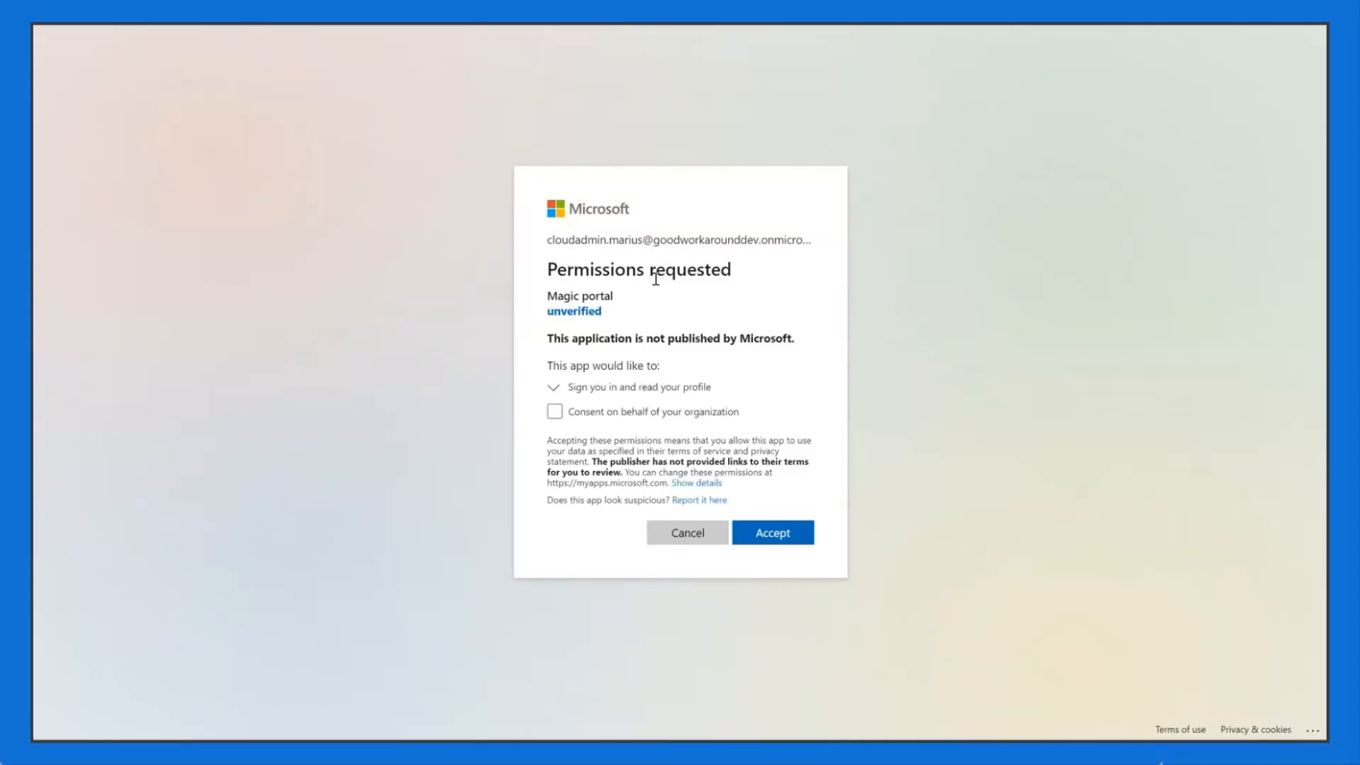
triple_click(695, 234)
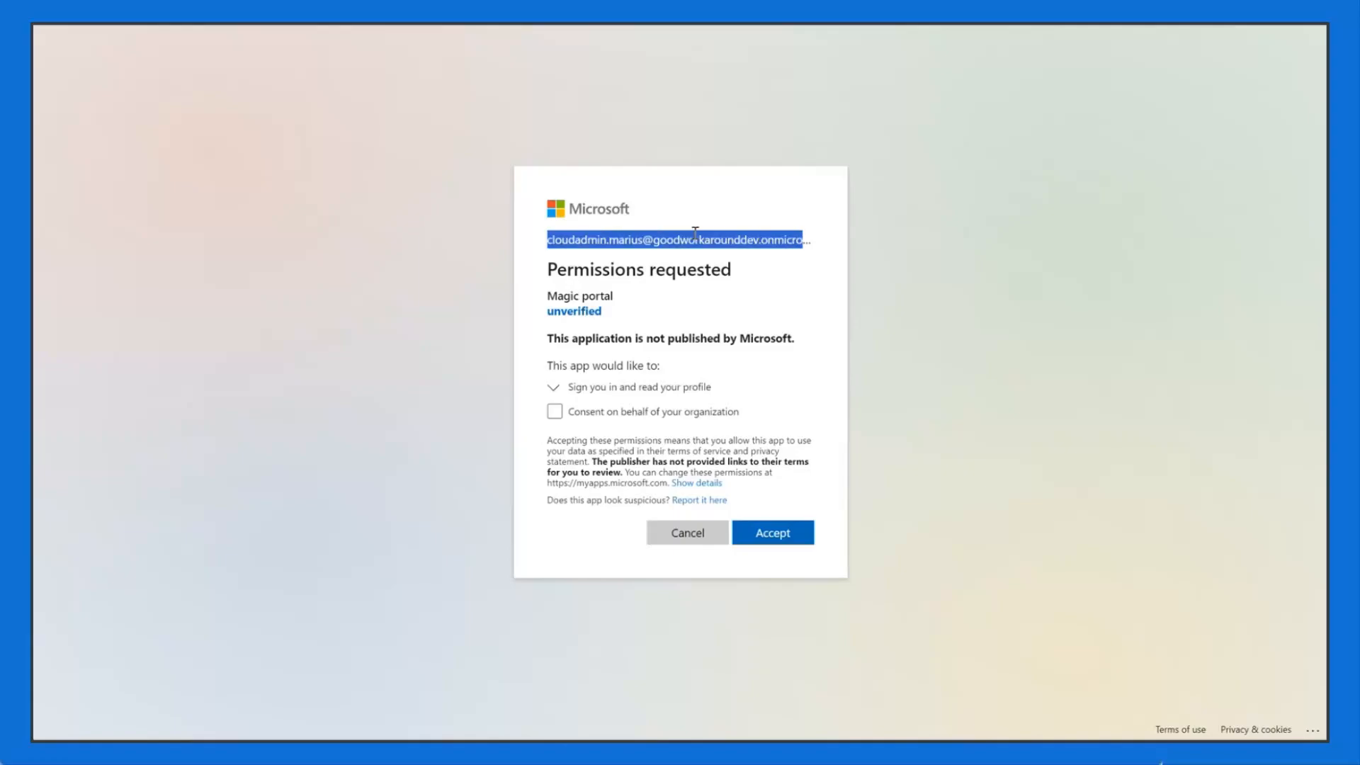
click(747, 295)
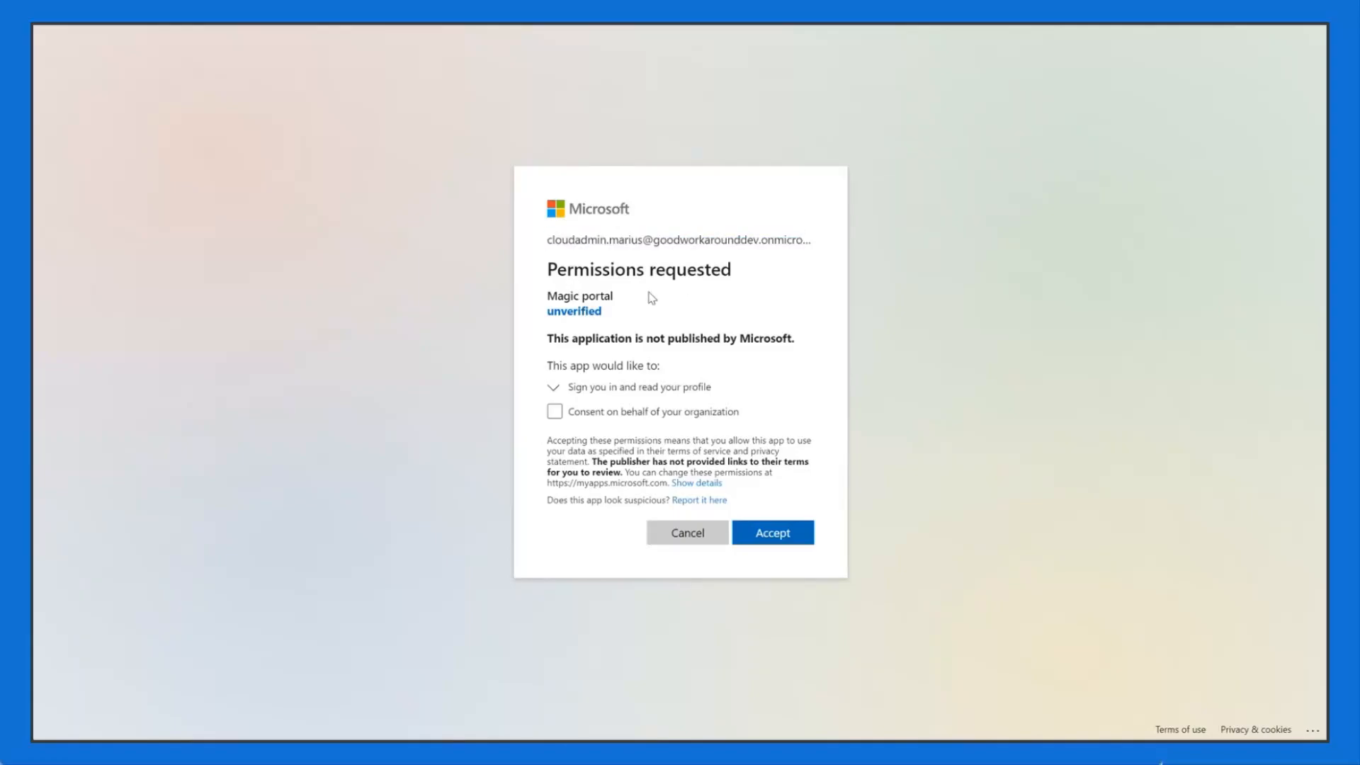
double_click(567, 296)
click(626, 301)
drag(628, 303, 546, 296)
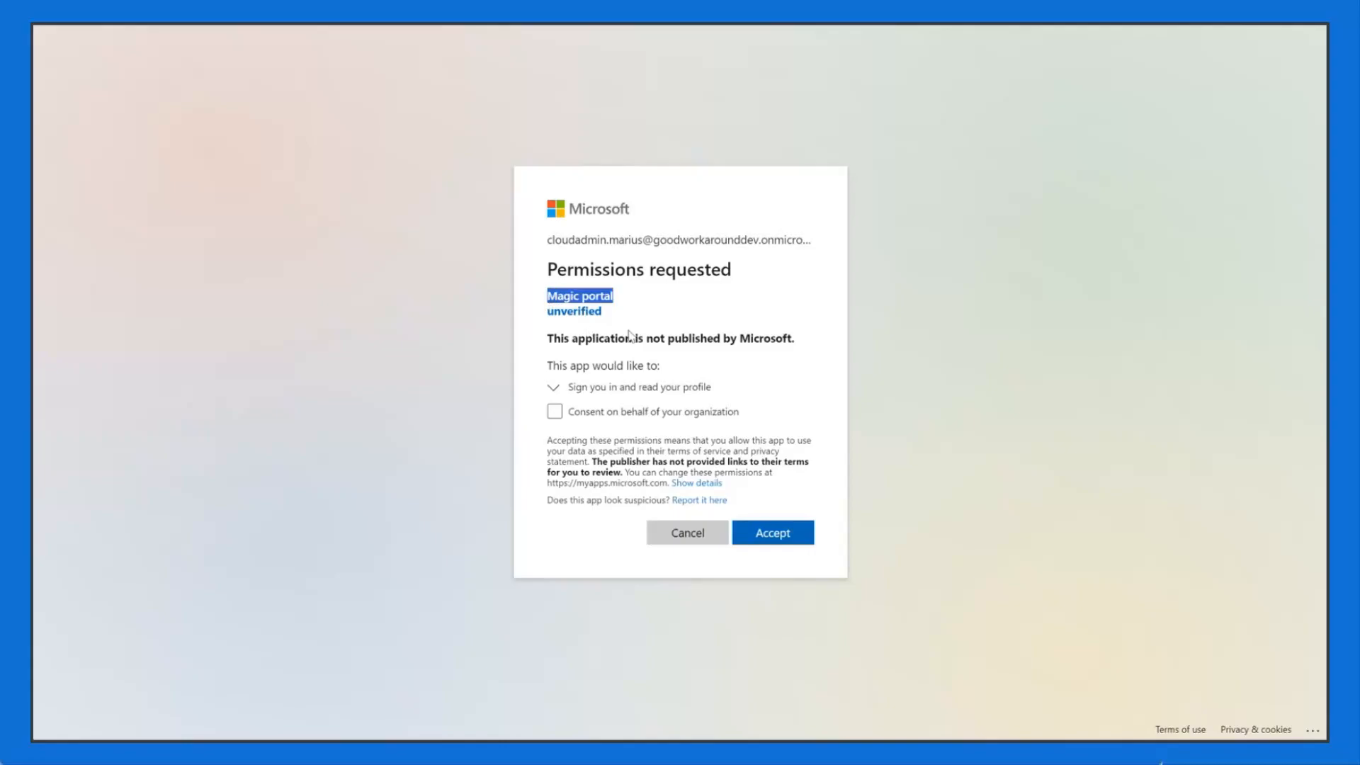
click(640, 322)
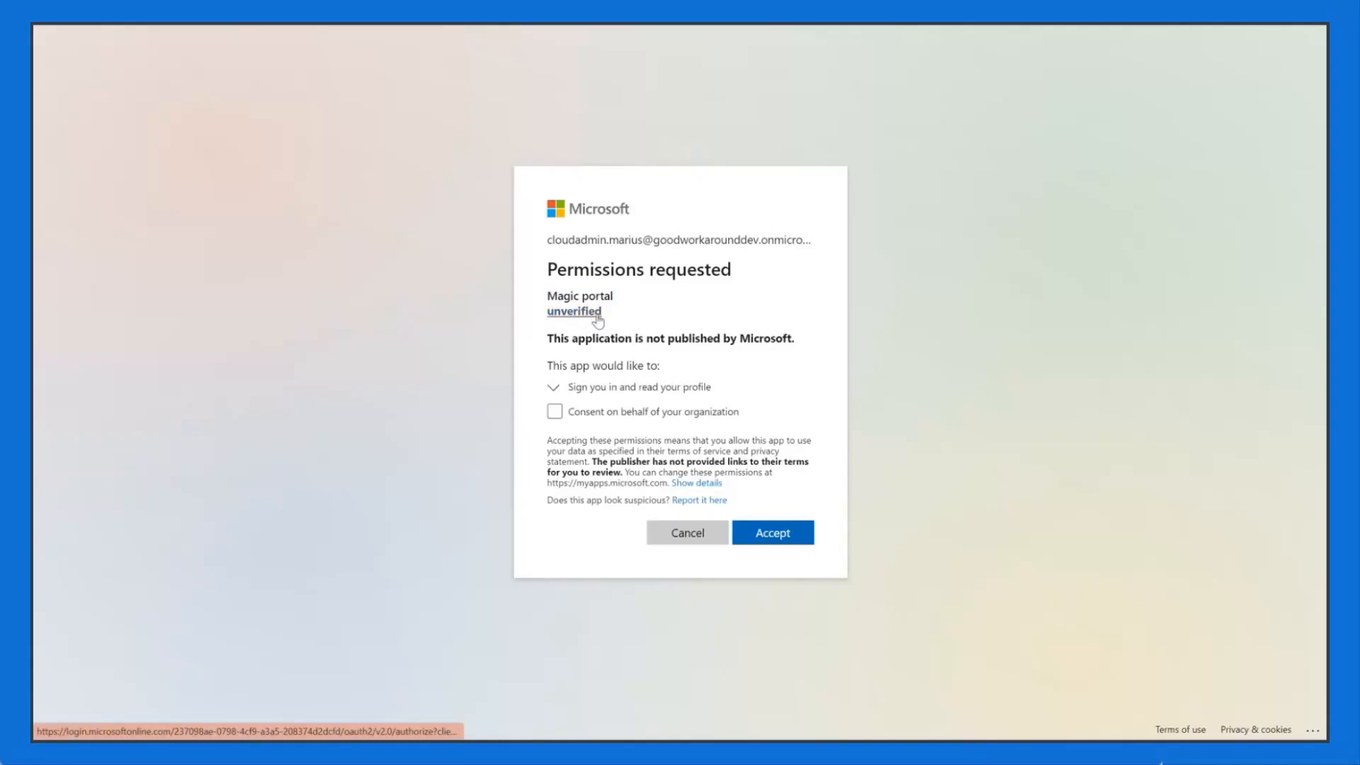
drag(619, 319, 549, 311)
click(658, 319)
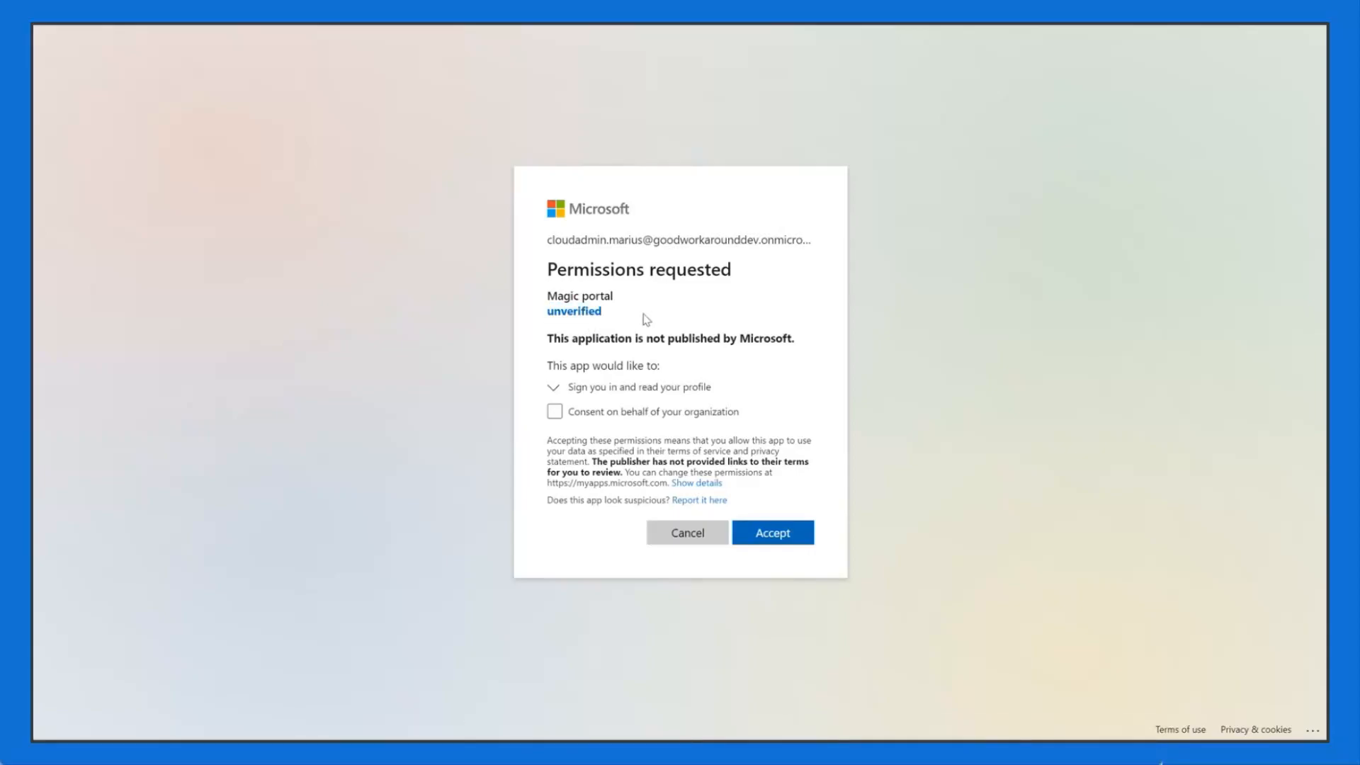
drag(616, 316, 542, 301)
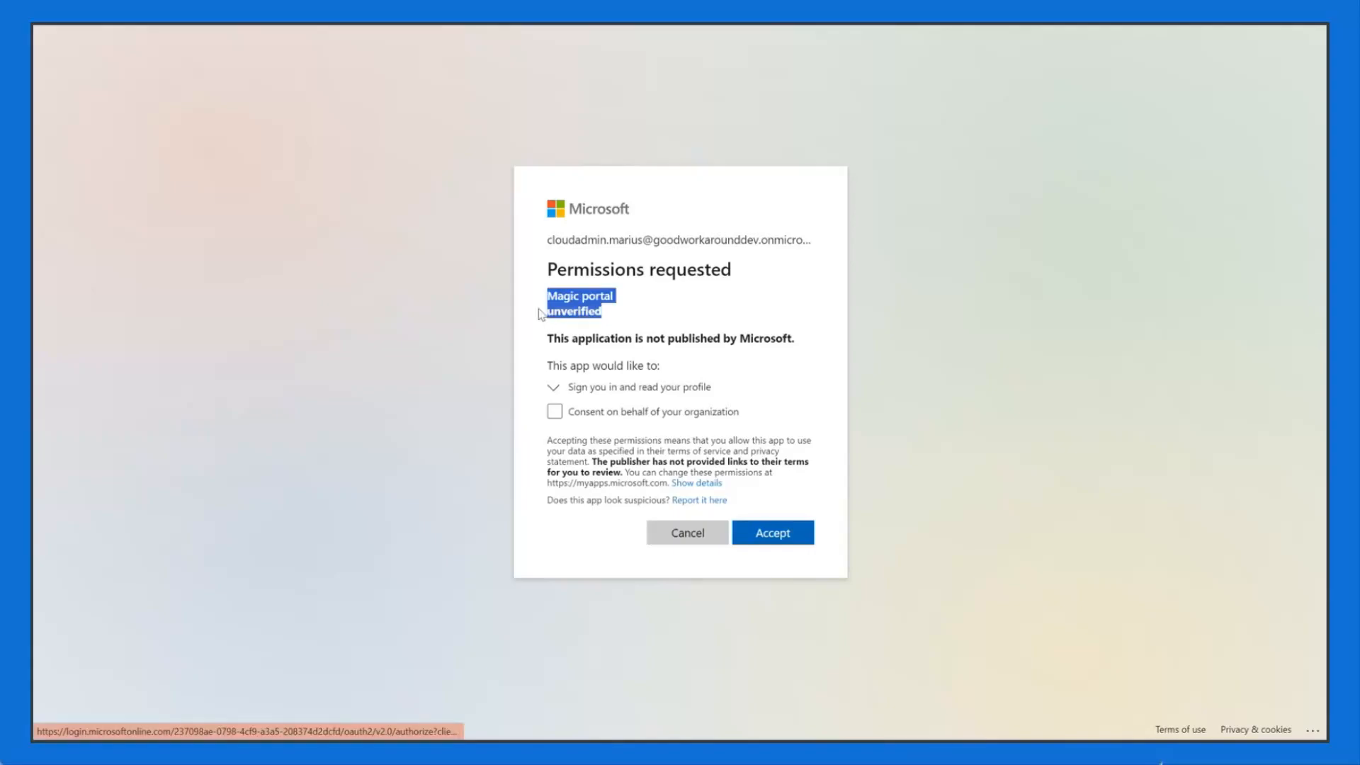
click(619, 318)
drag(618, 317, 547, 313)
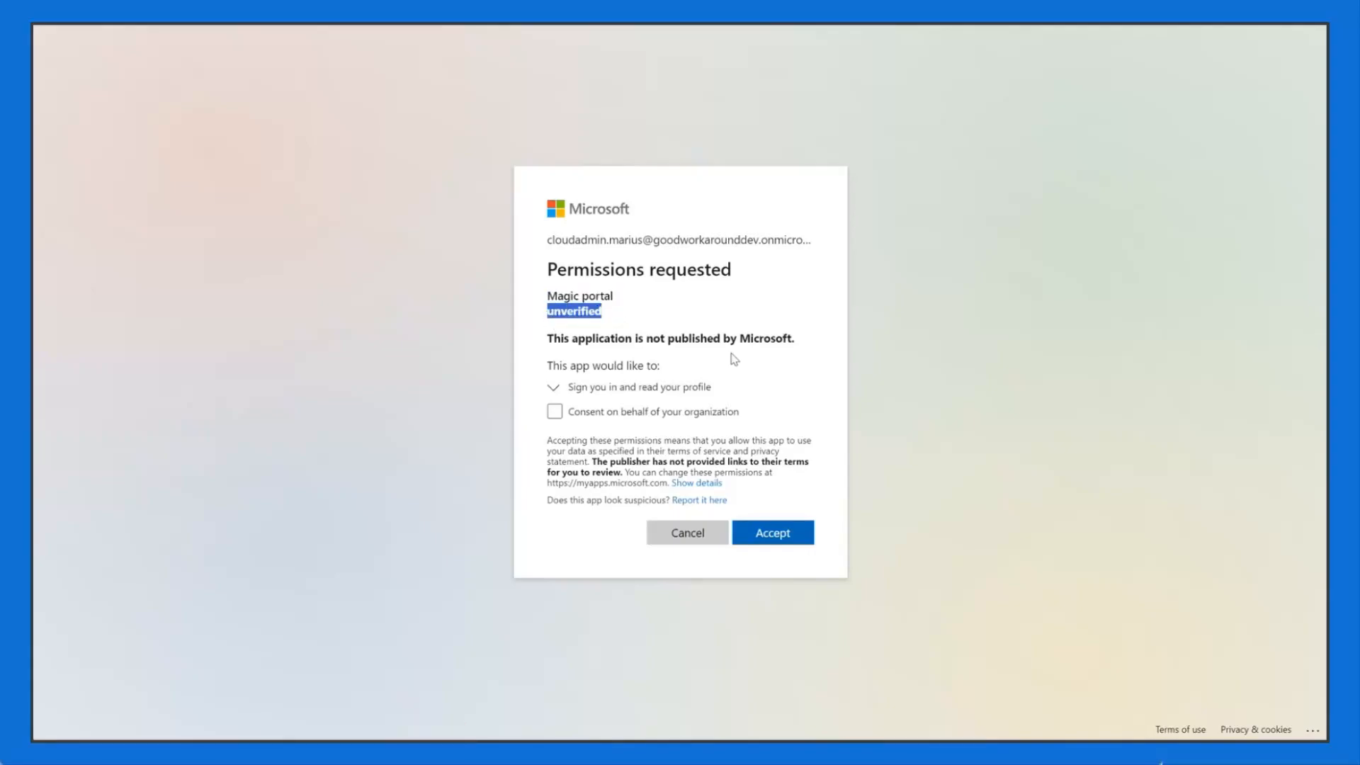
click(650, 321)
Step: Point out the not-published-by-Microsoft warning and the requested User.Read permission description
triple_click(637, 339)
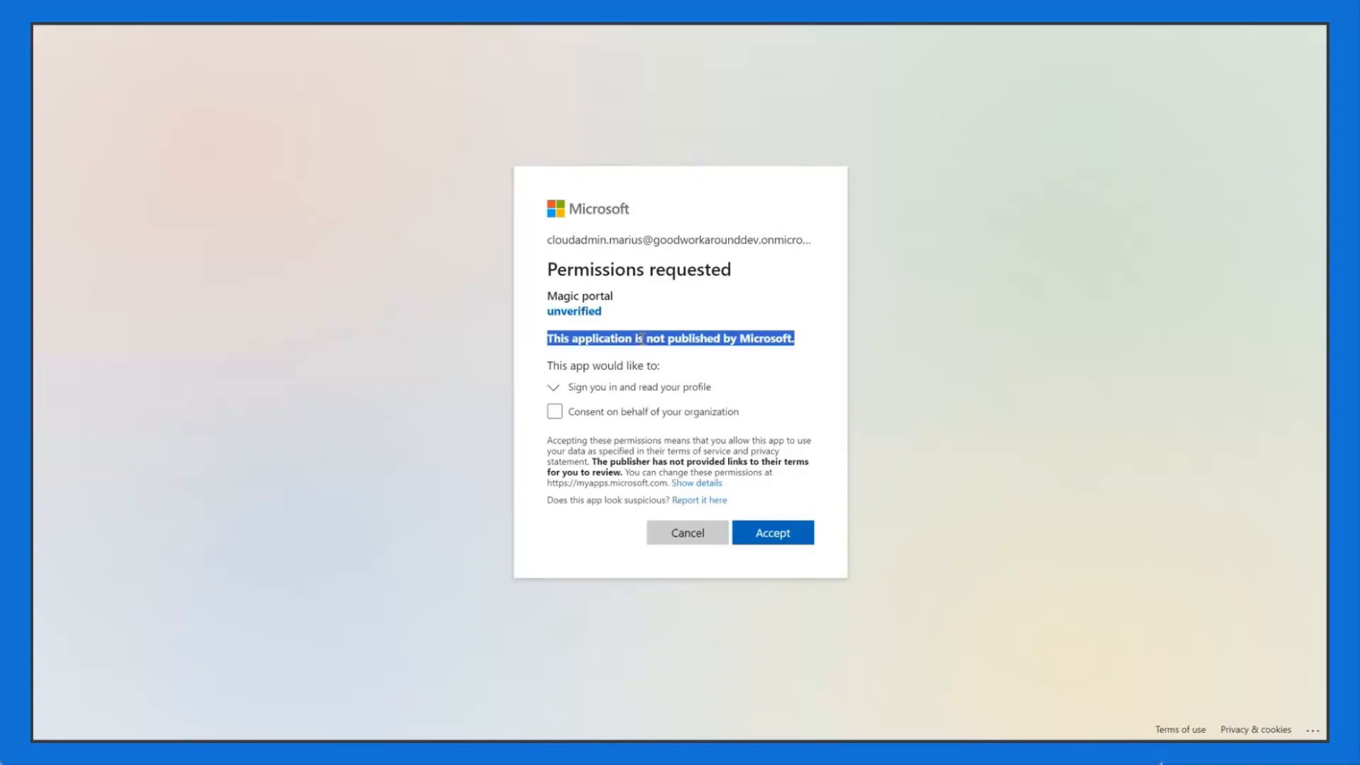
click(757, 339)
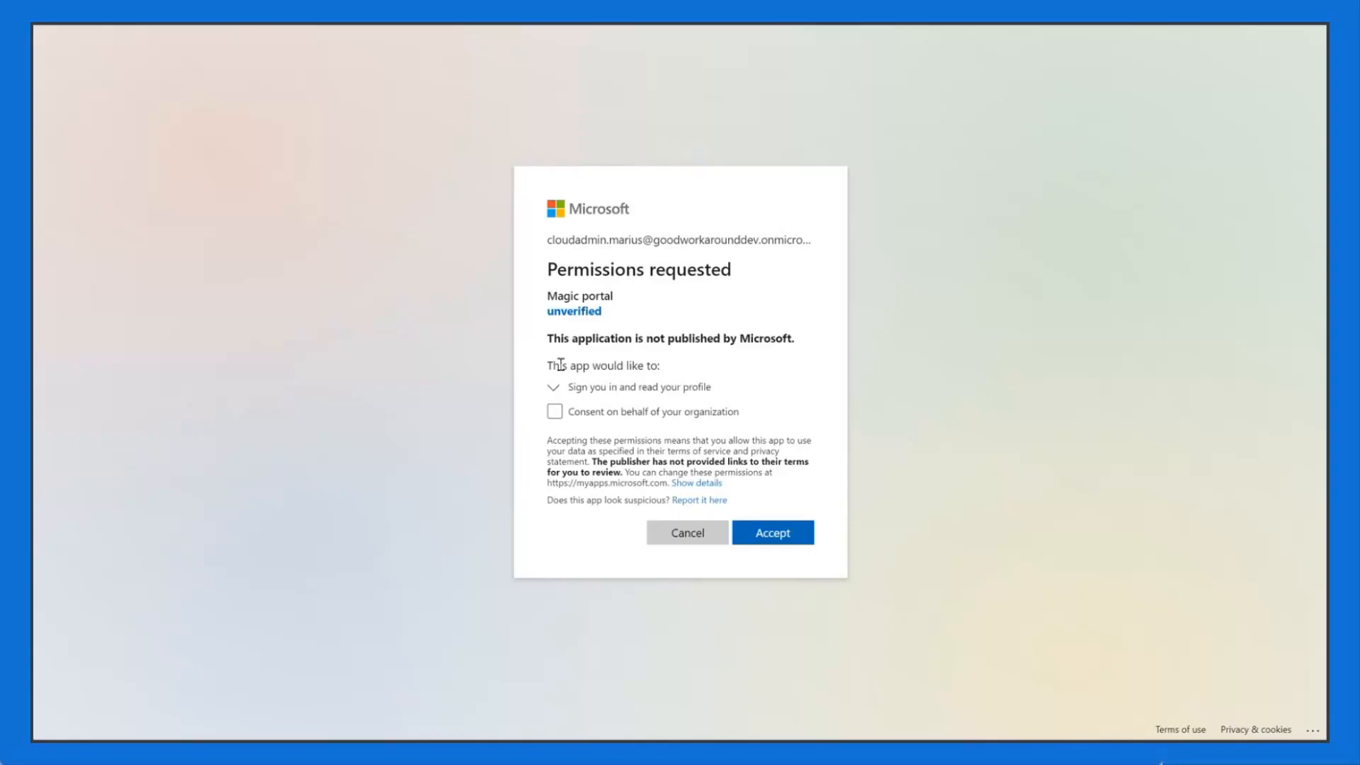
drag(551, 367, 673, 368)
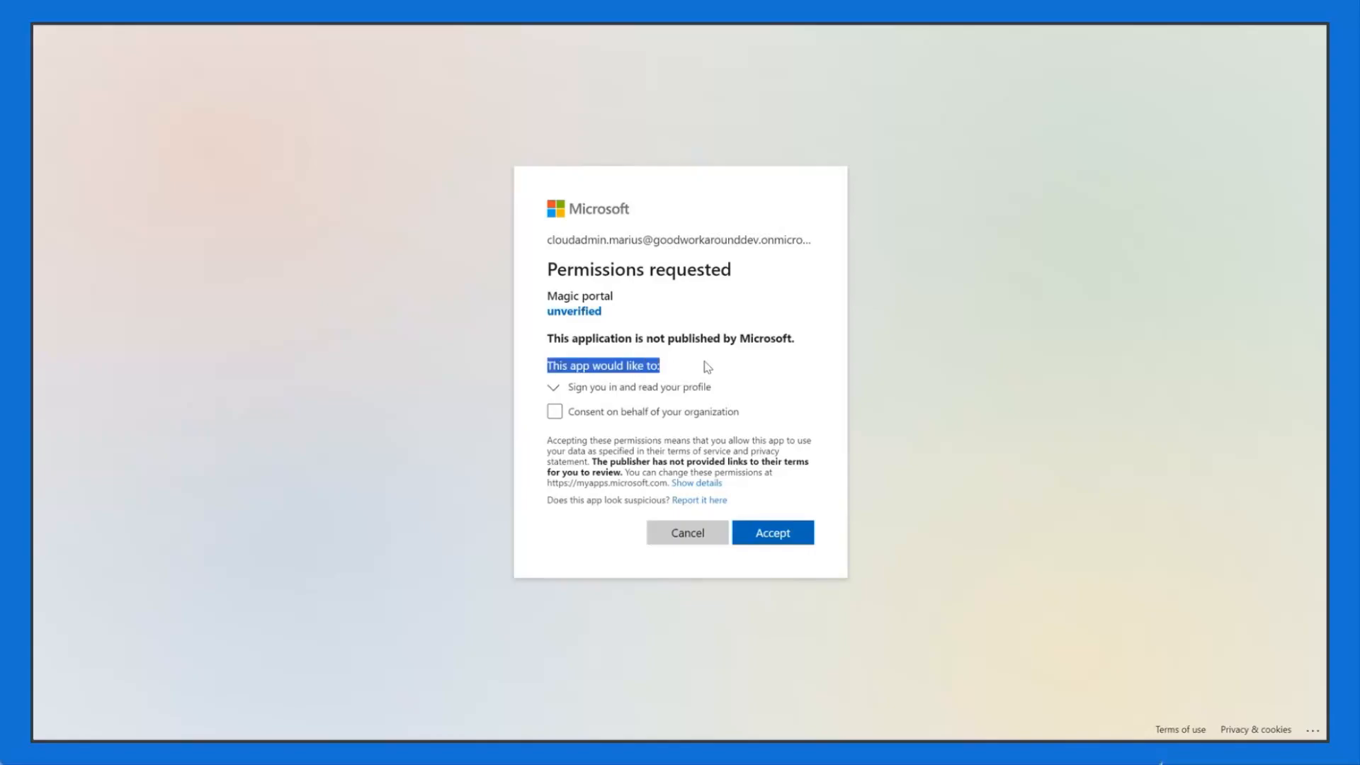
click(643, 363)
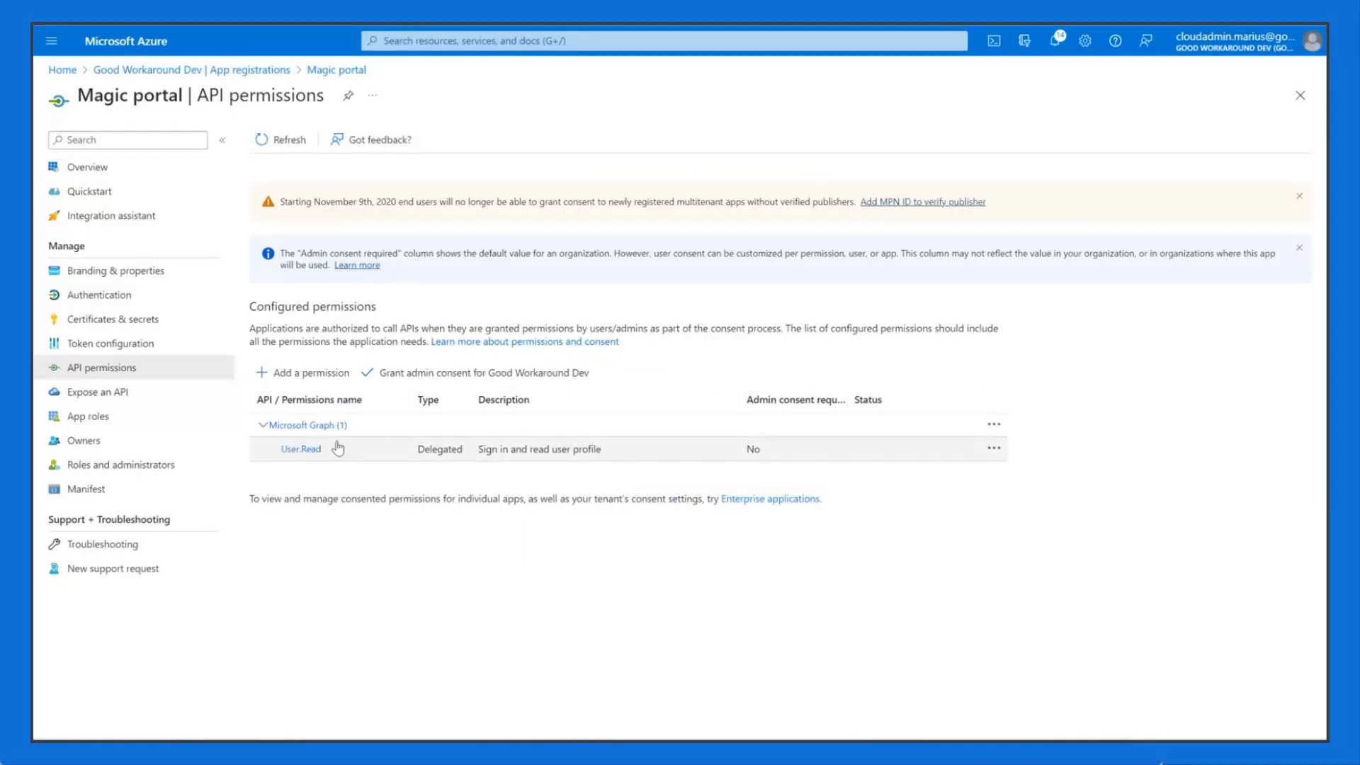
drag(484, 451, 610, 455)
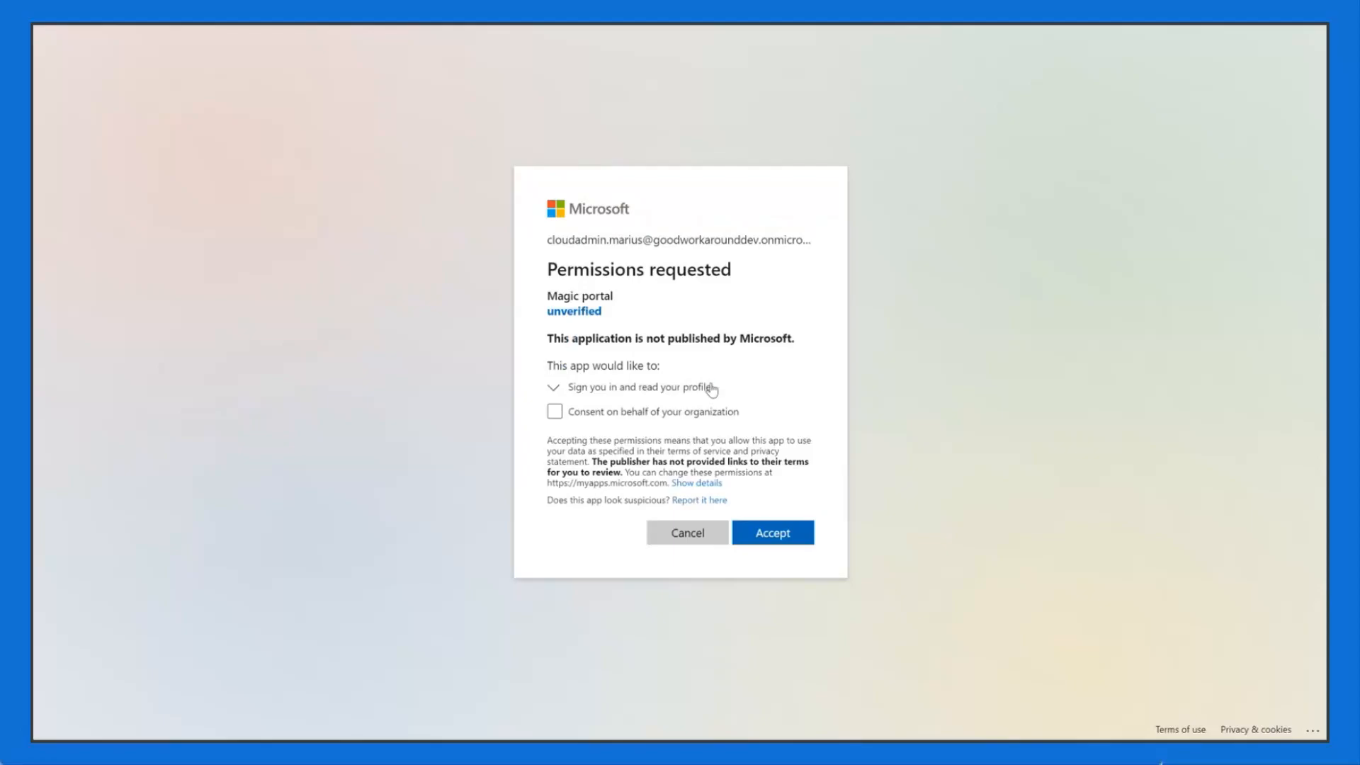
Step: Expand the profile permission, leave organization-wide consent unticked and accept for your own account
drag(712, 390, 574, 388)
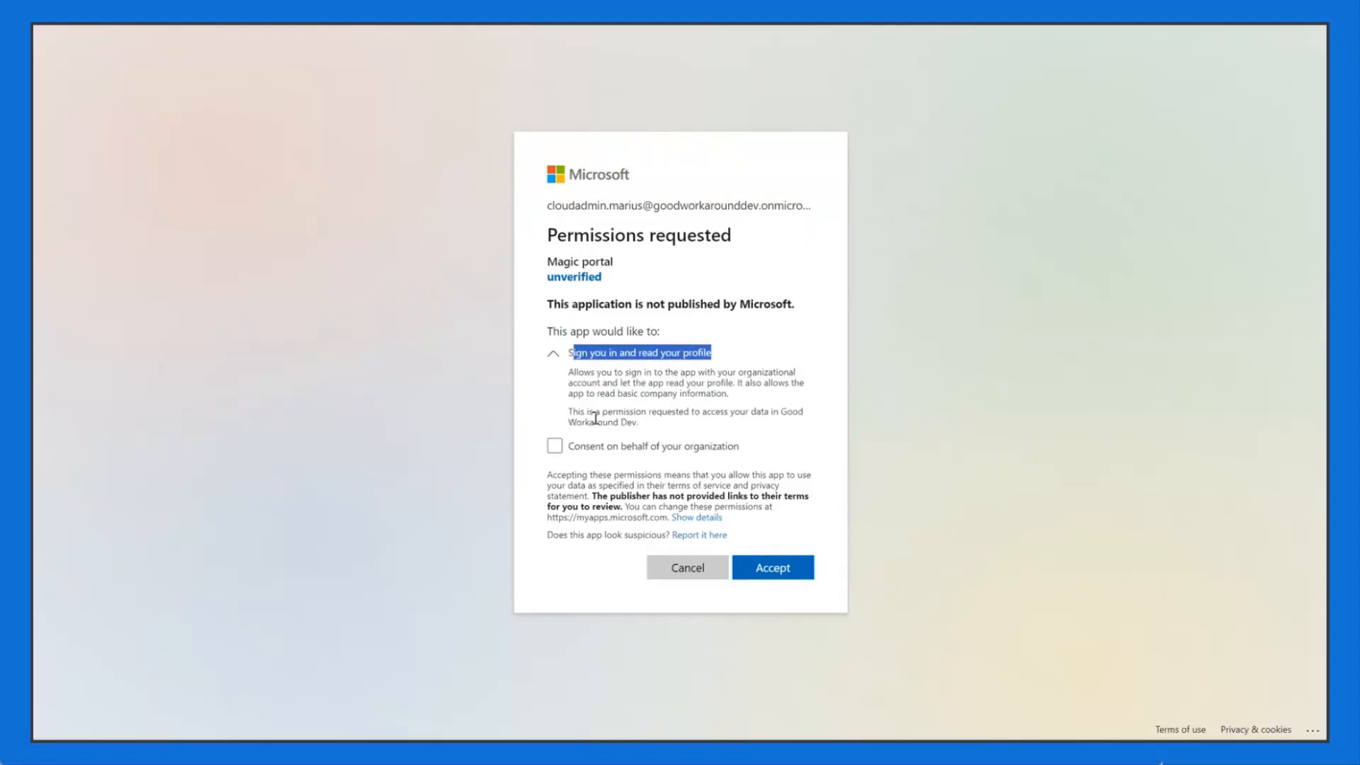
click(658, 387)
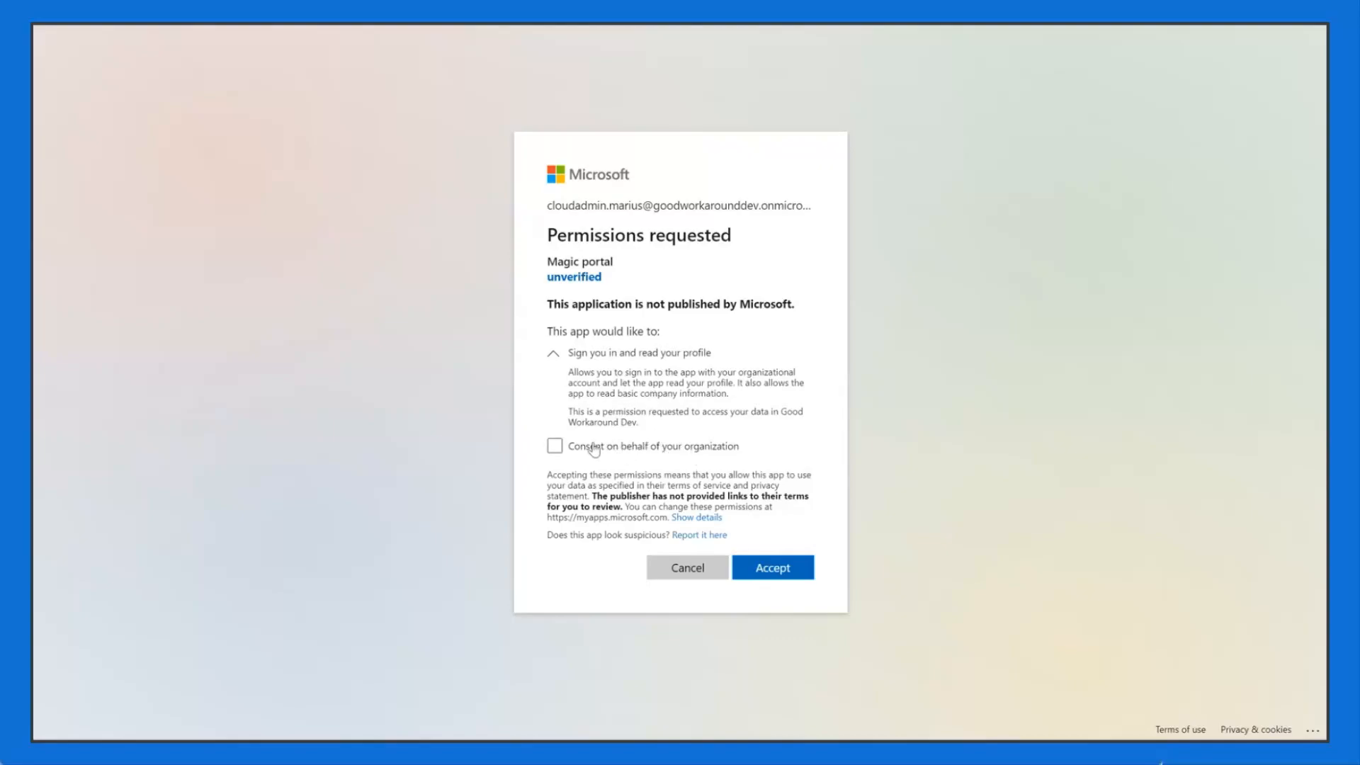
click(698, 448)
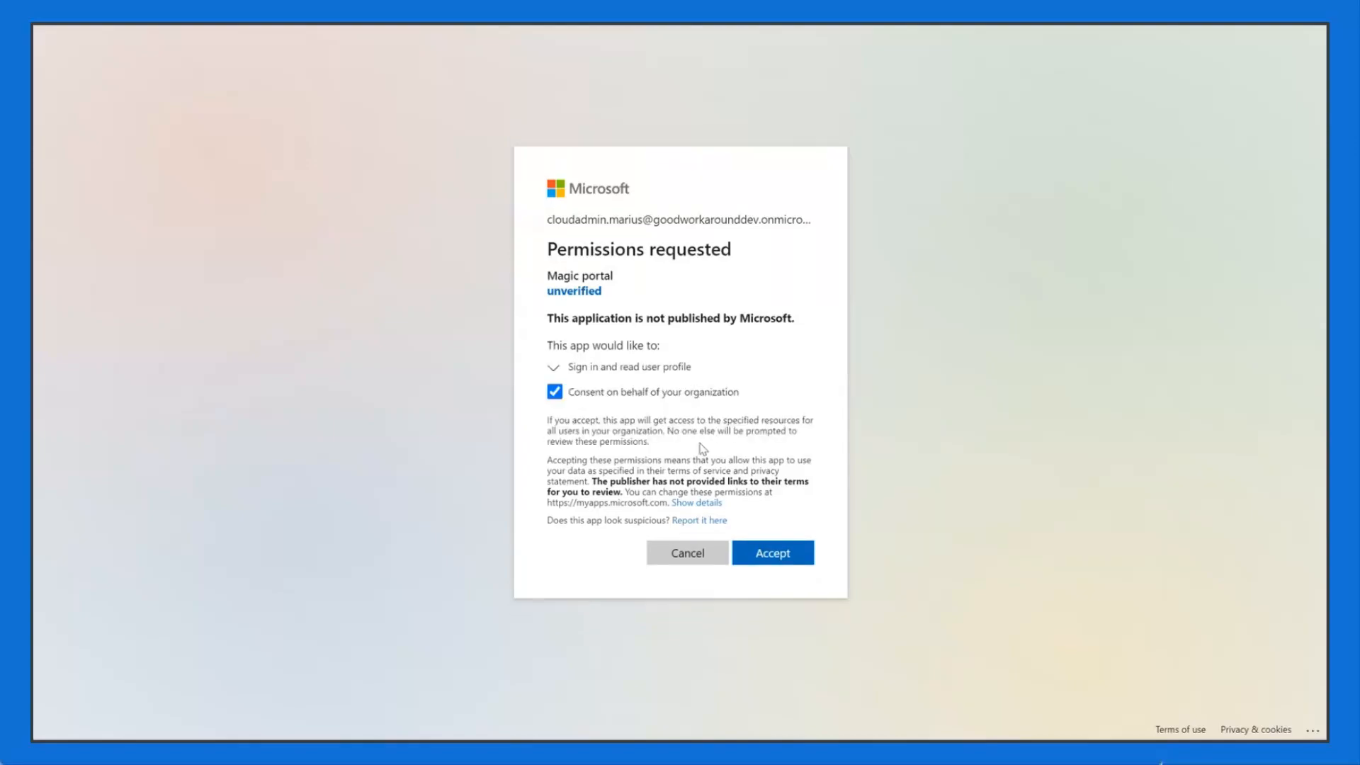
click(649, 398)
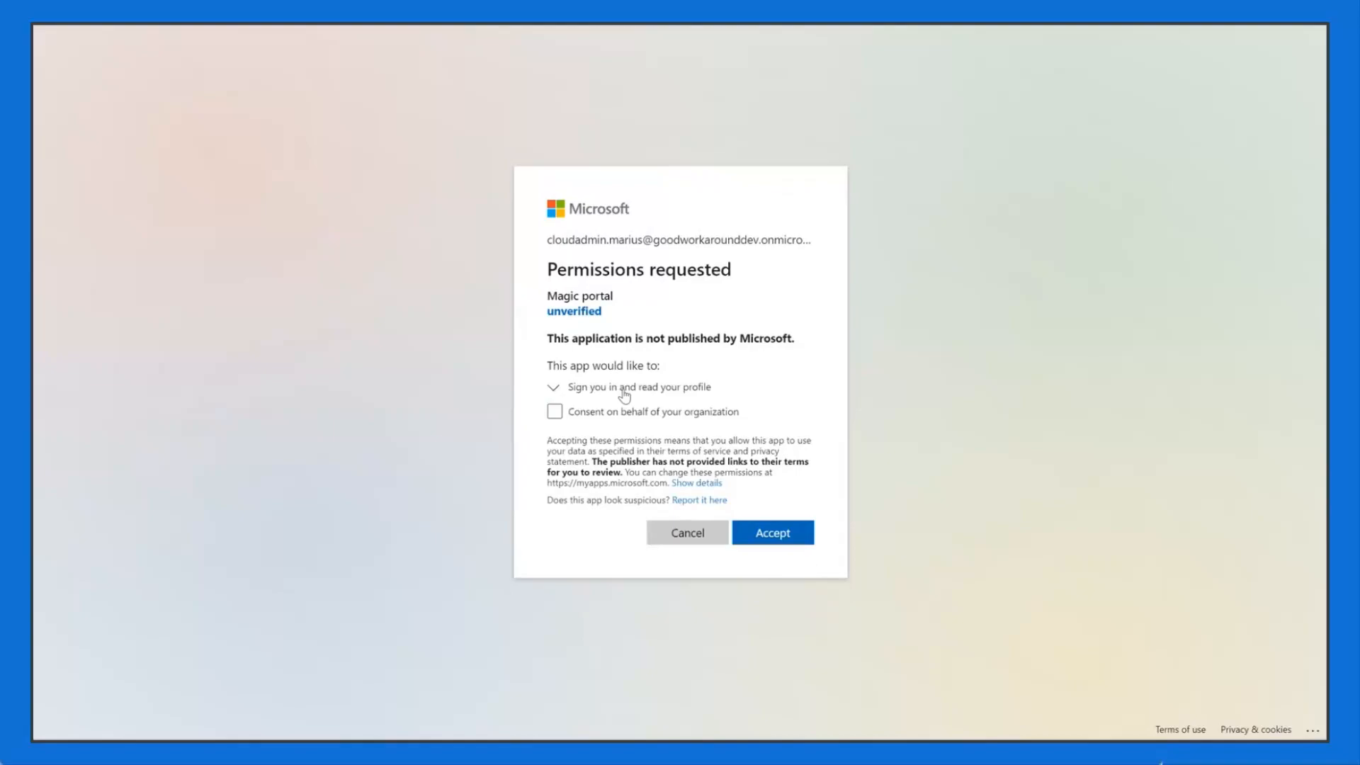
click(782, 535)
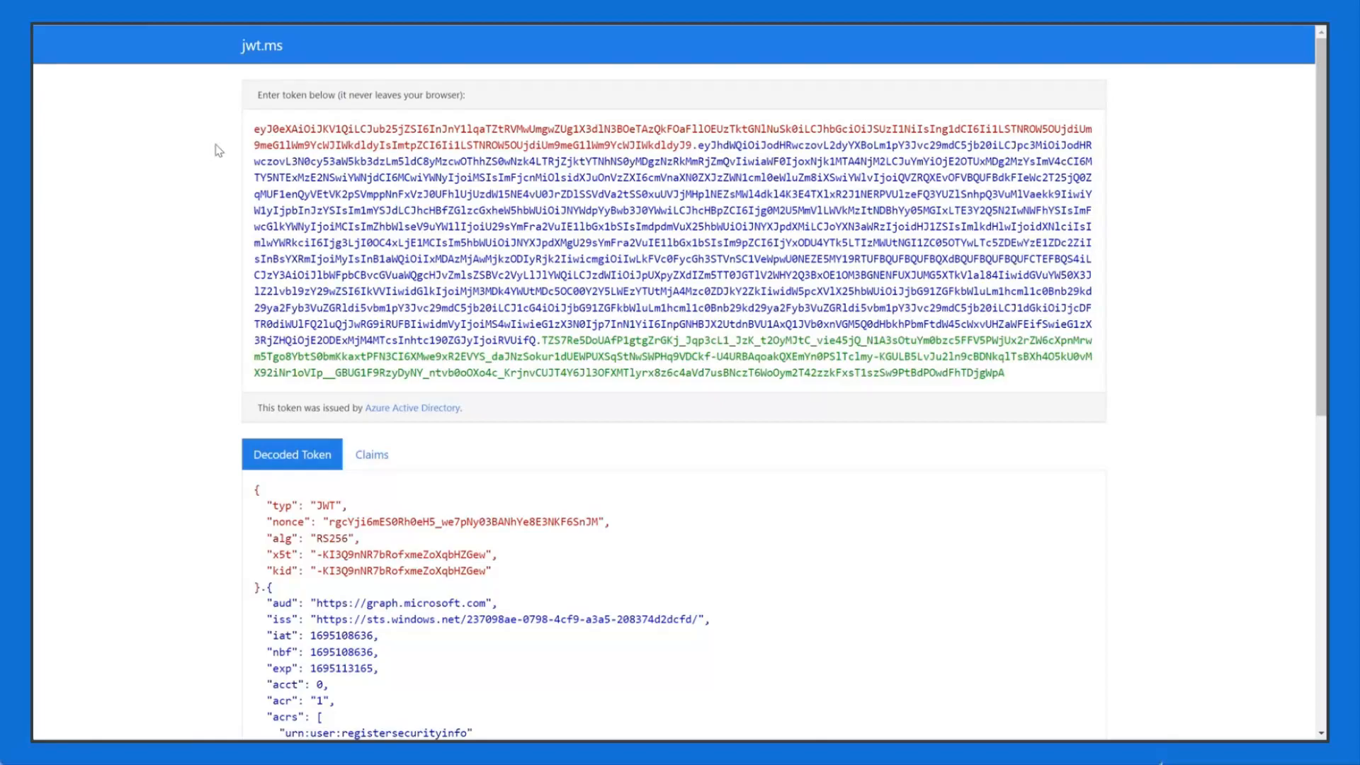
Step: Highlight the encoded token, the dot separator and the token's header segment
drag(1036, 368, 195, 129)
click(226, 165)
drag(701, 144, 694, 145)
click(700, 145)
click(156, 242)
click(689, 146)
drag(688, 145, 245, 117)
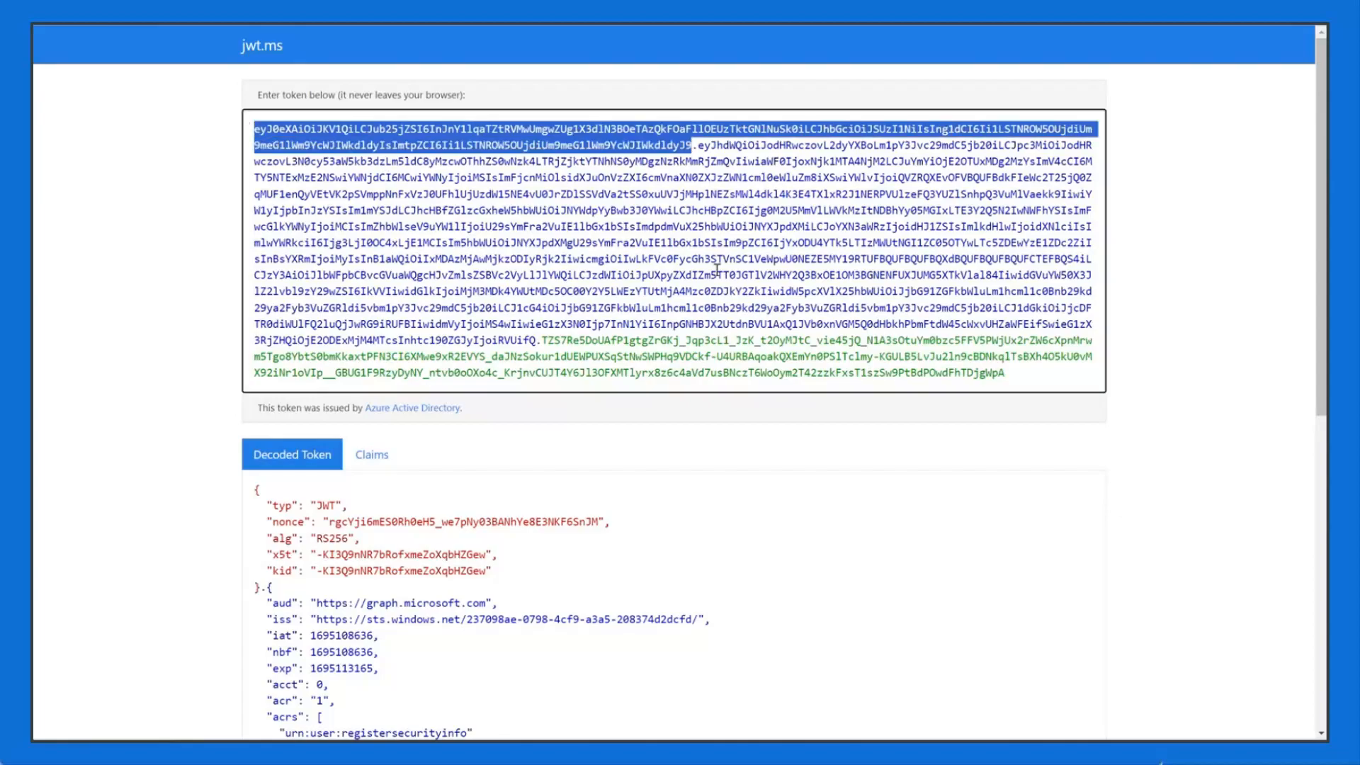
click(698, 146)
Step: Highlight the token's payload and signature segments, then the decoded header block
mouse_move(698, 147)
mouse_down()
mouse_move(524, 323)
mouse_move(536, 340)
mouse_move(1028, 377)
mouse_up()
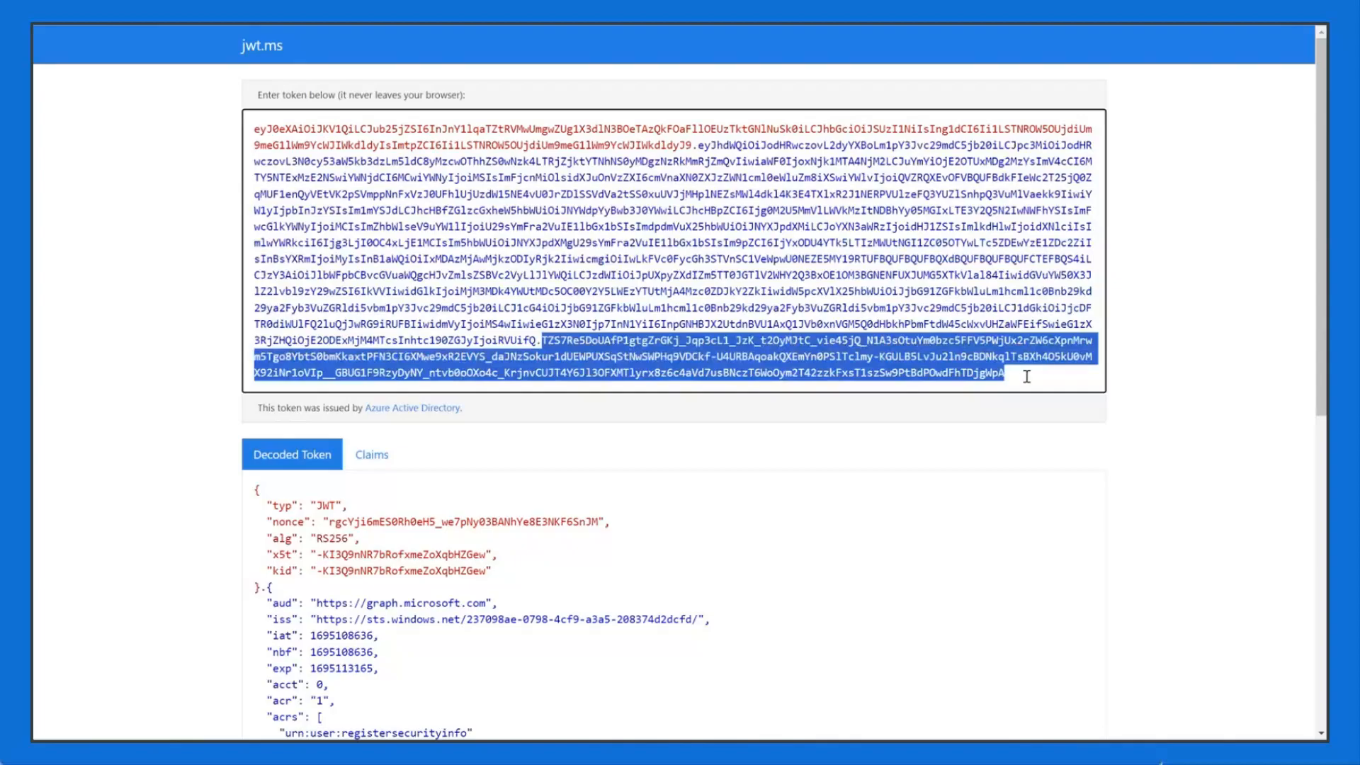
click(1031, 376)
click(295, 41)
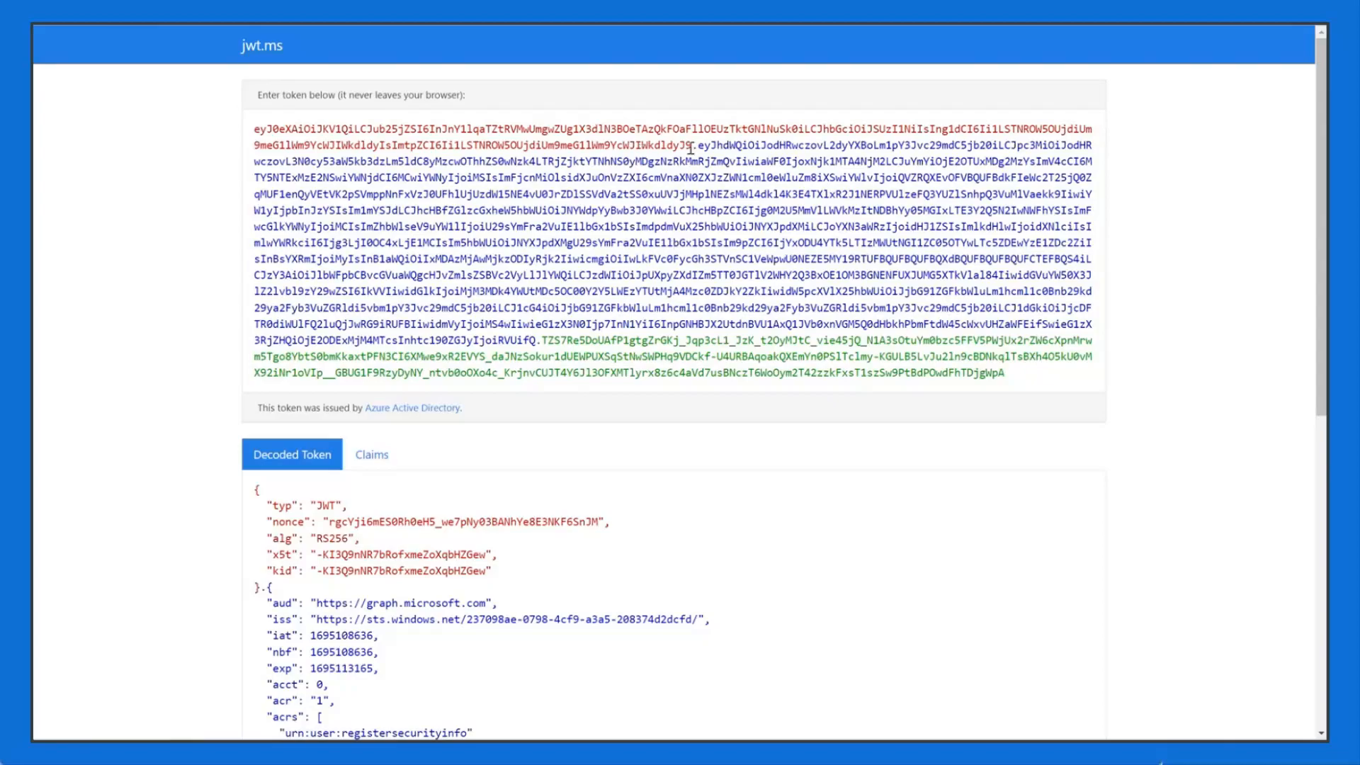
drag(699, 146, 538, 339)
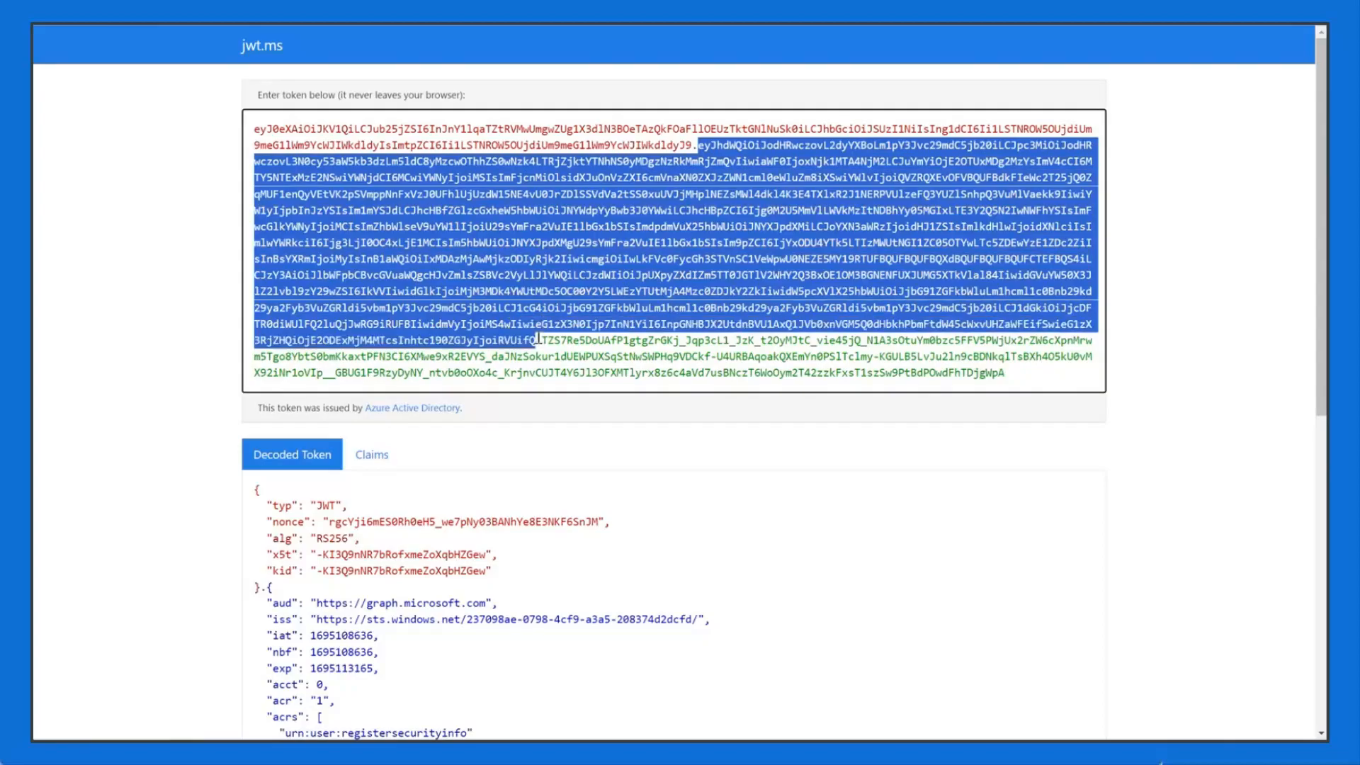
click(693, 274)
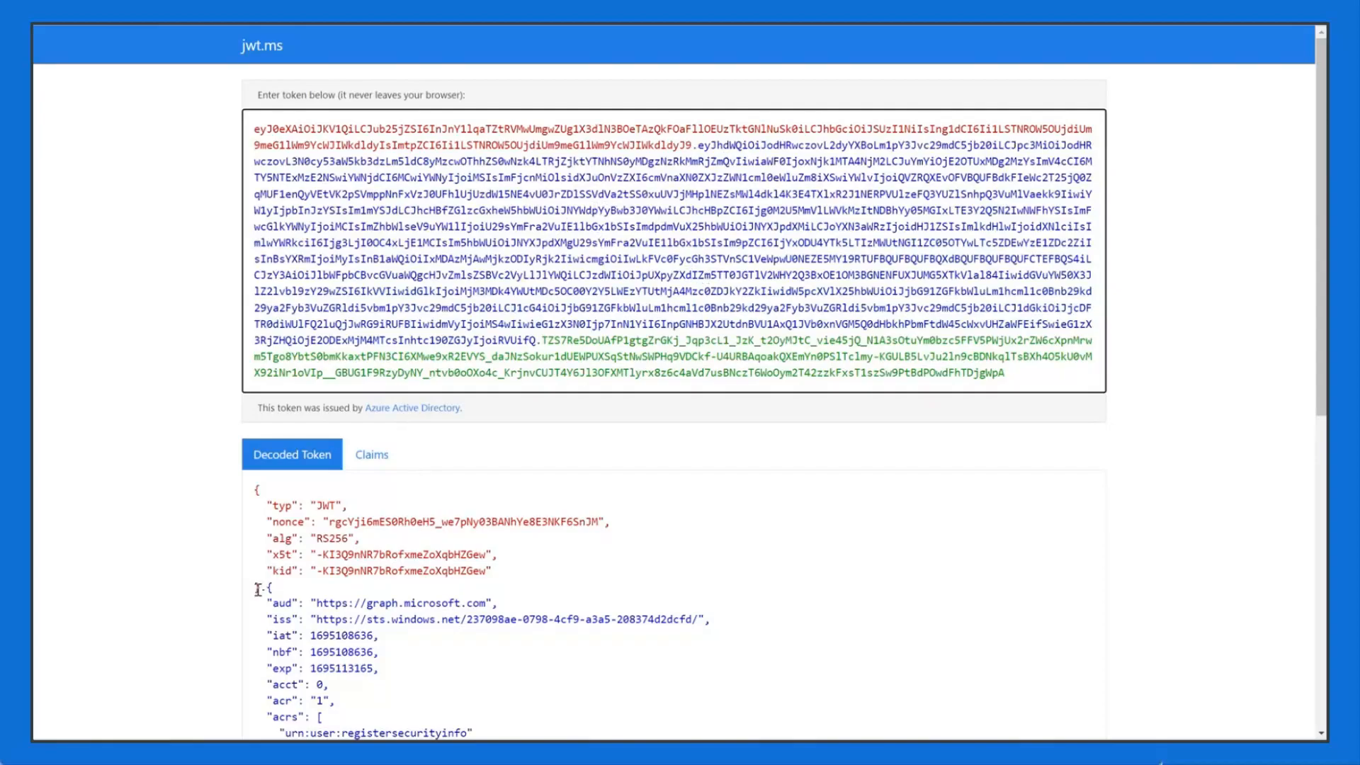
drag(258, 589, 292, 539)
Step: Highlight the header's kid value, then select the tenant's base login address in the authorize URL
scroll(352, 554, down, 2)
double_click(281, 418)
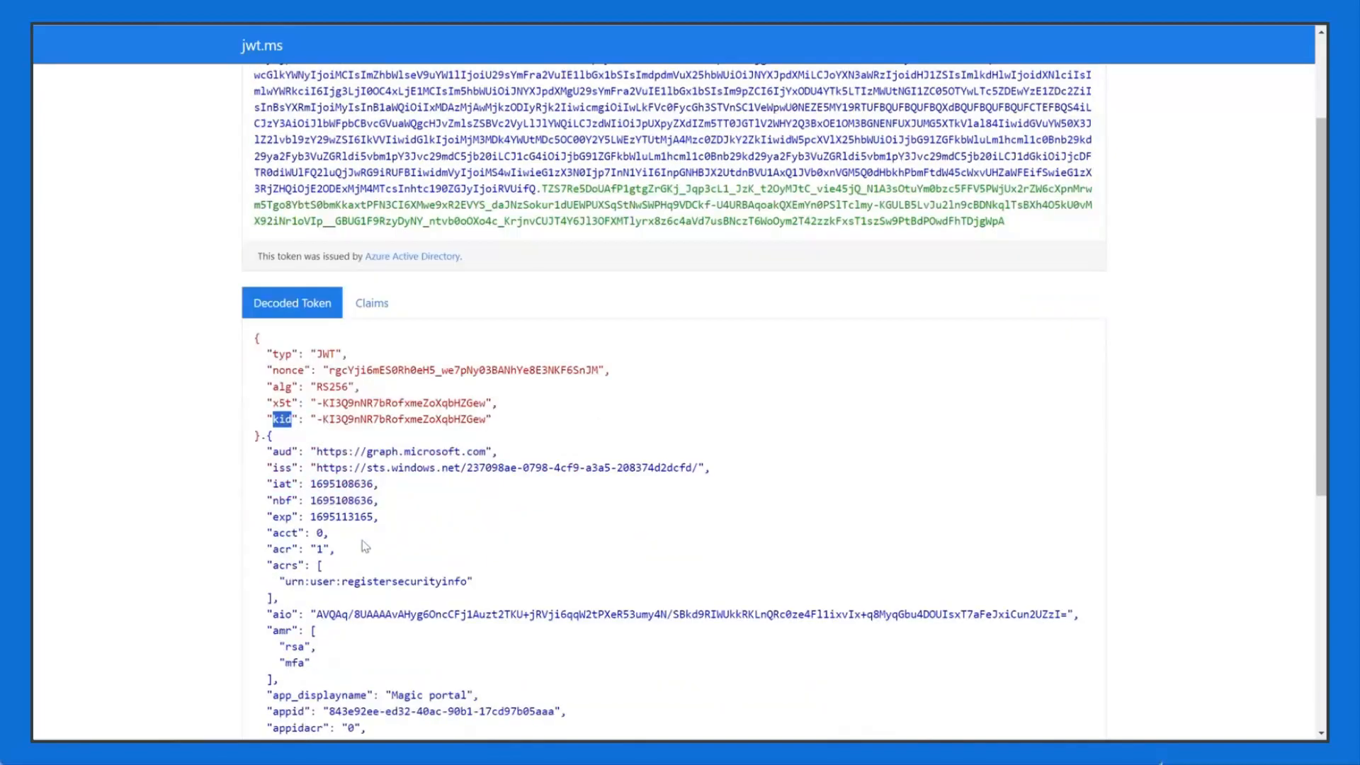
drag(317, 420, 338, 419)
double_click(419, 419)
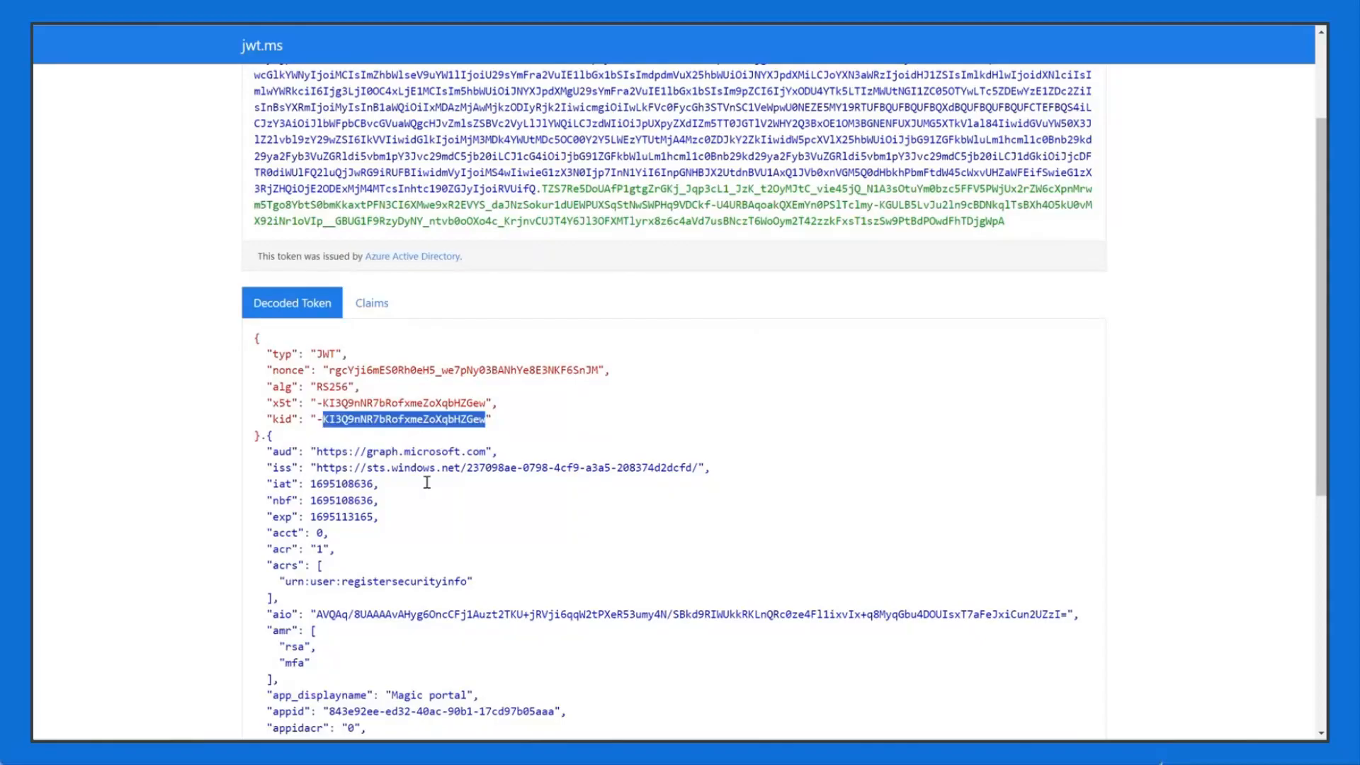
click(464, 419)
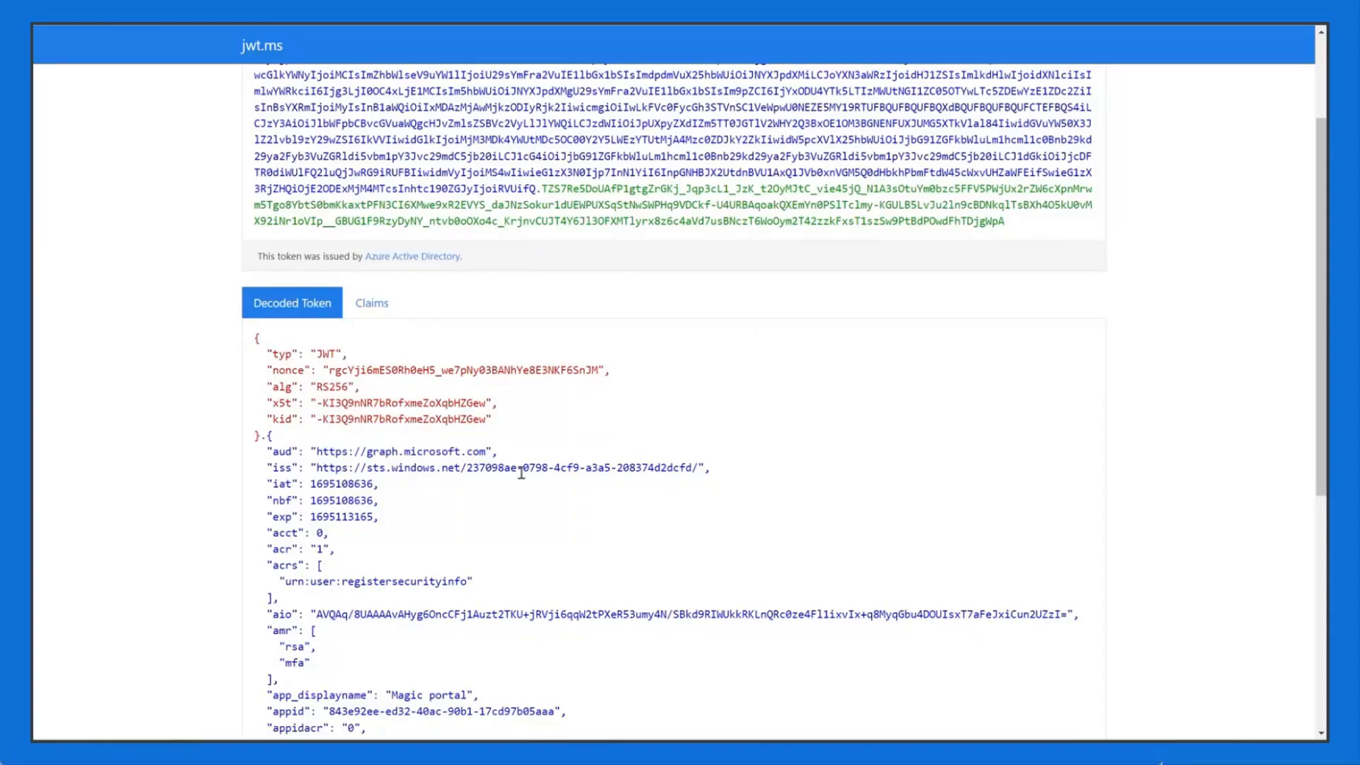
key(alt+Tab)
key(alt+Tab)
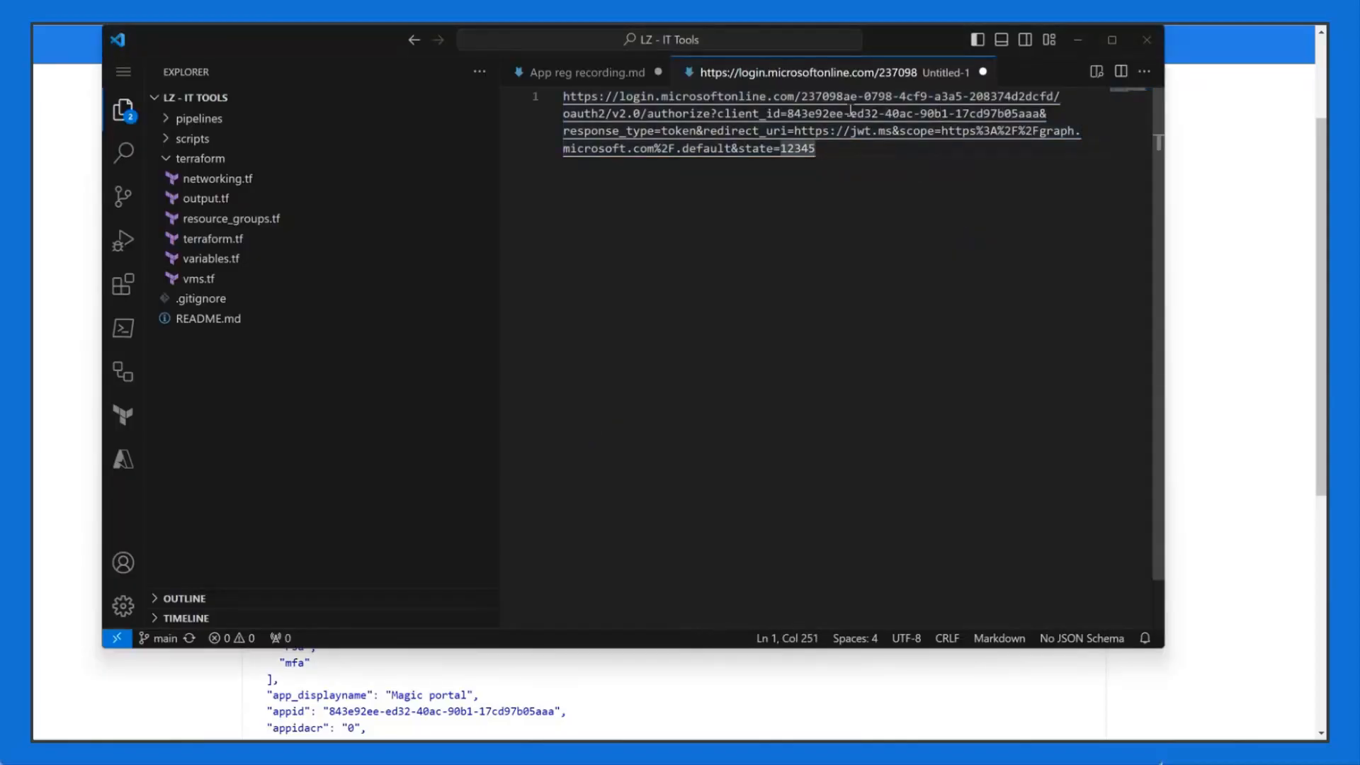
drag(1061, 97, 538, 95)
key(ctrl+c)
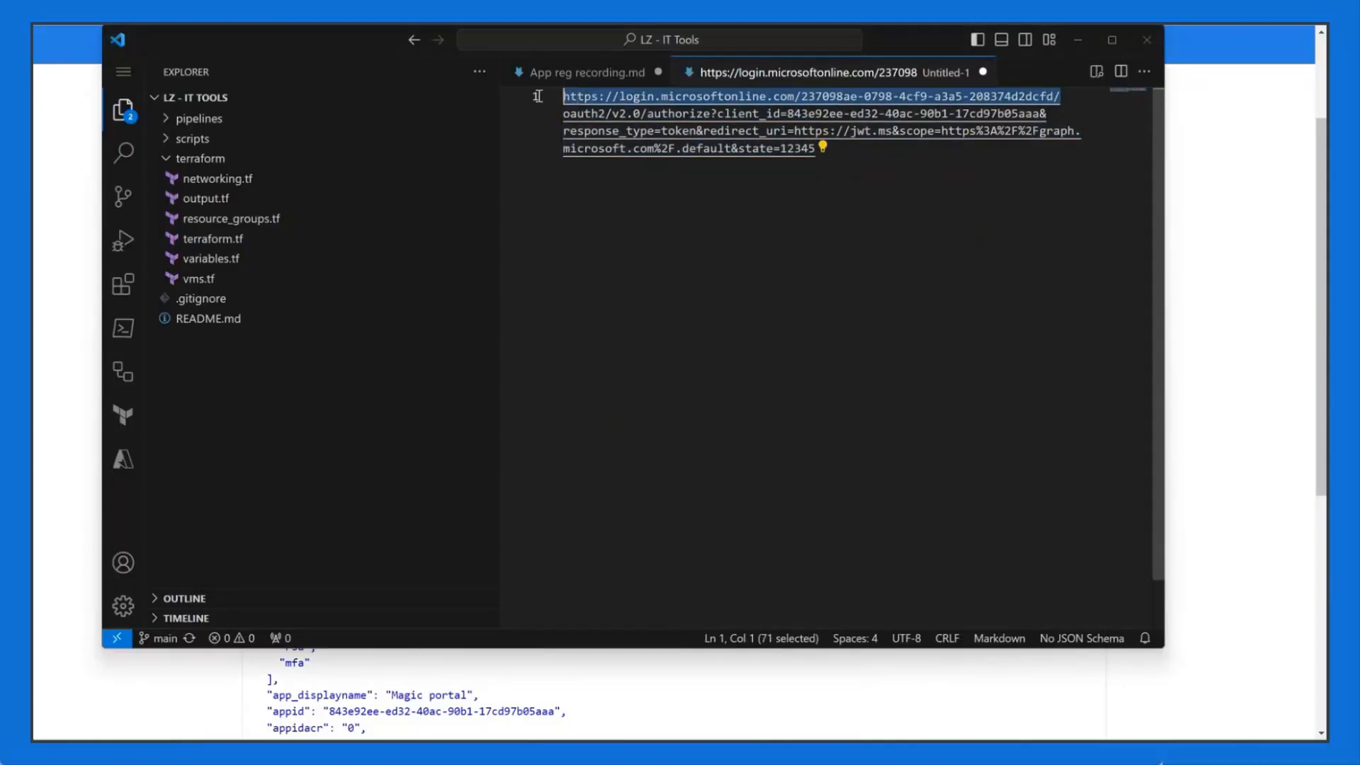
Step: In a new tab, try the tenant login address with .well-known/oidc-configuraiton appended
click(1224, 284)
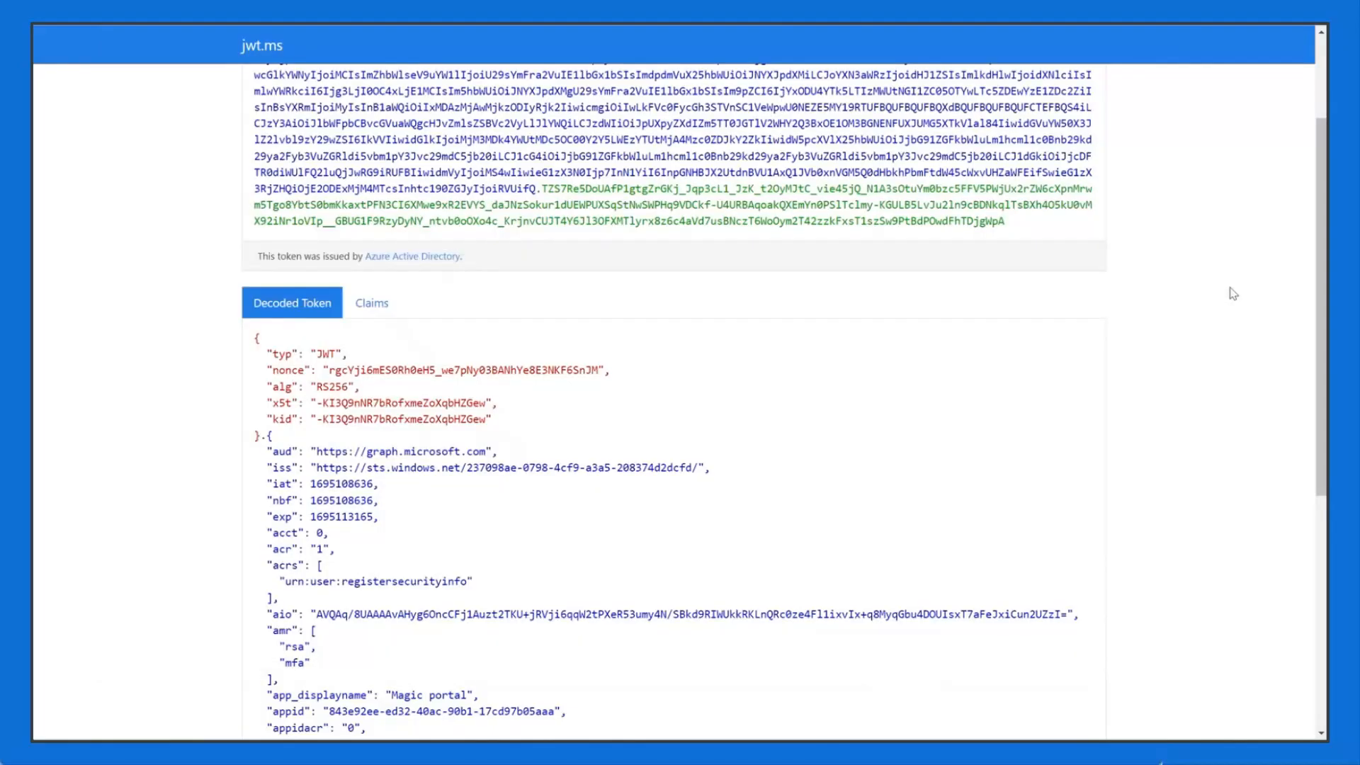
key(ctrl+t)
key(ctrl+v)
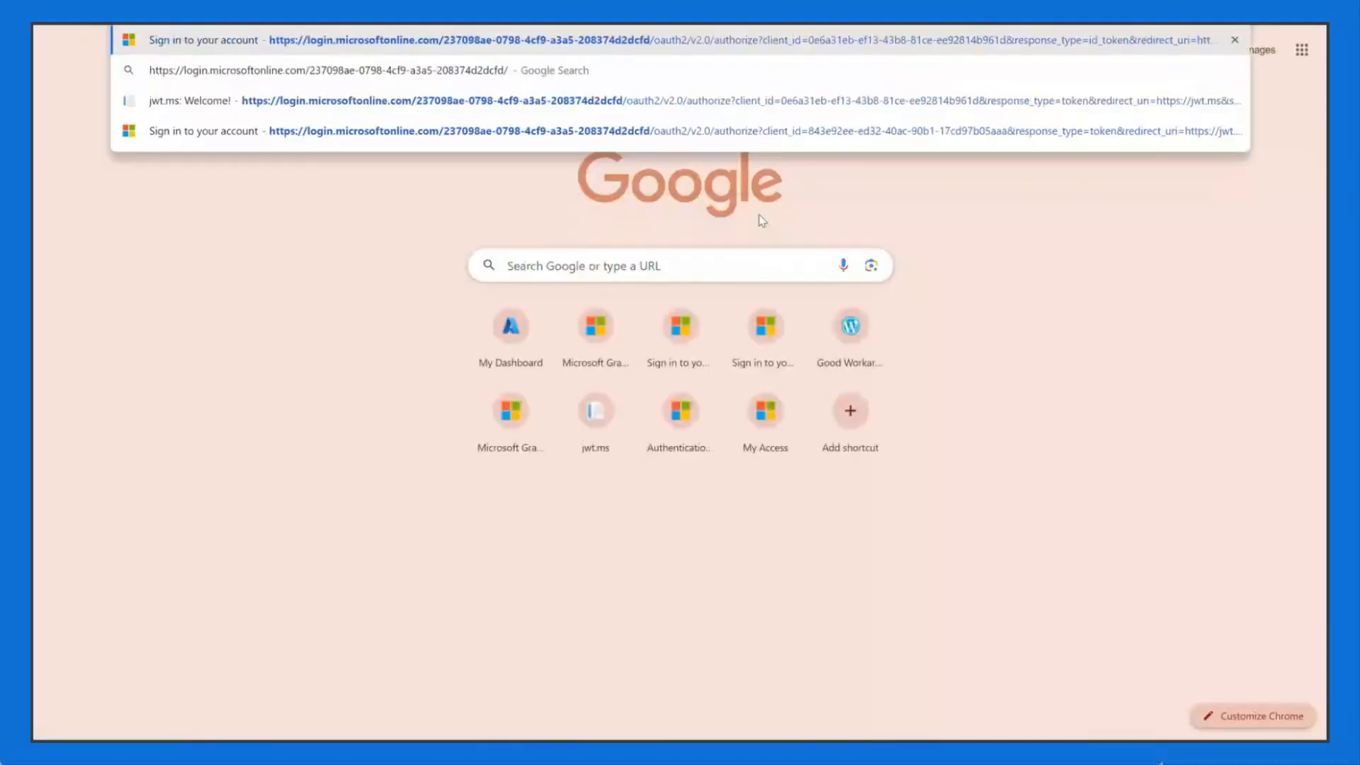
text(well)
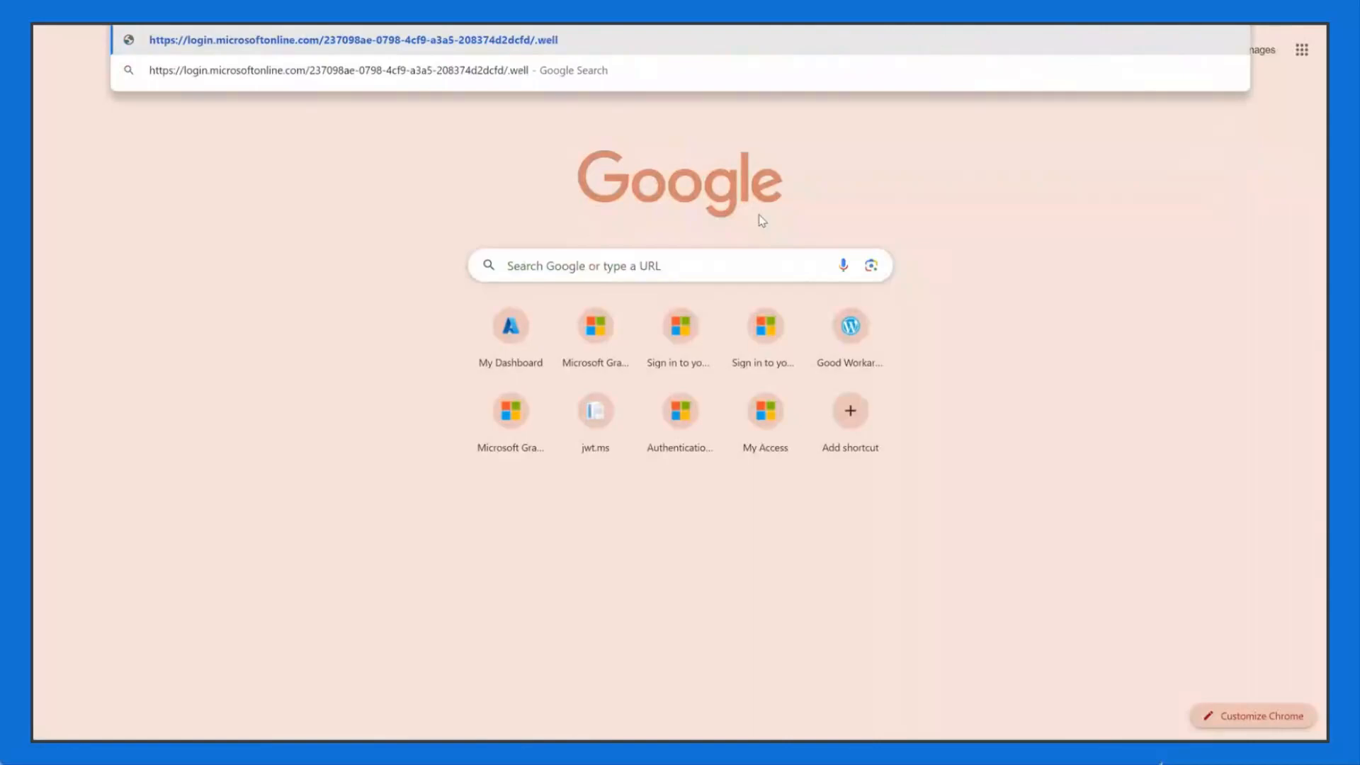
text(-known/oidc-confiugu)
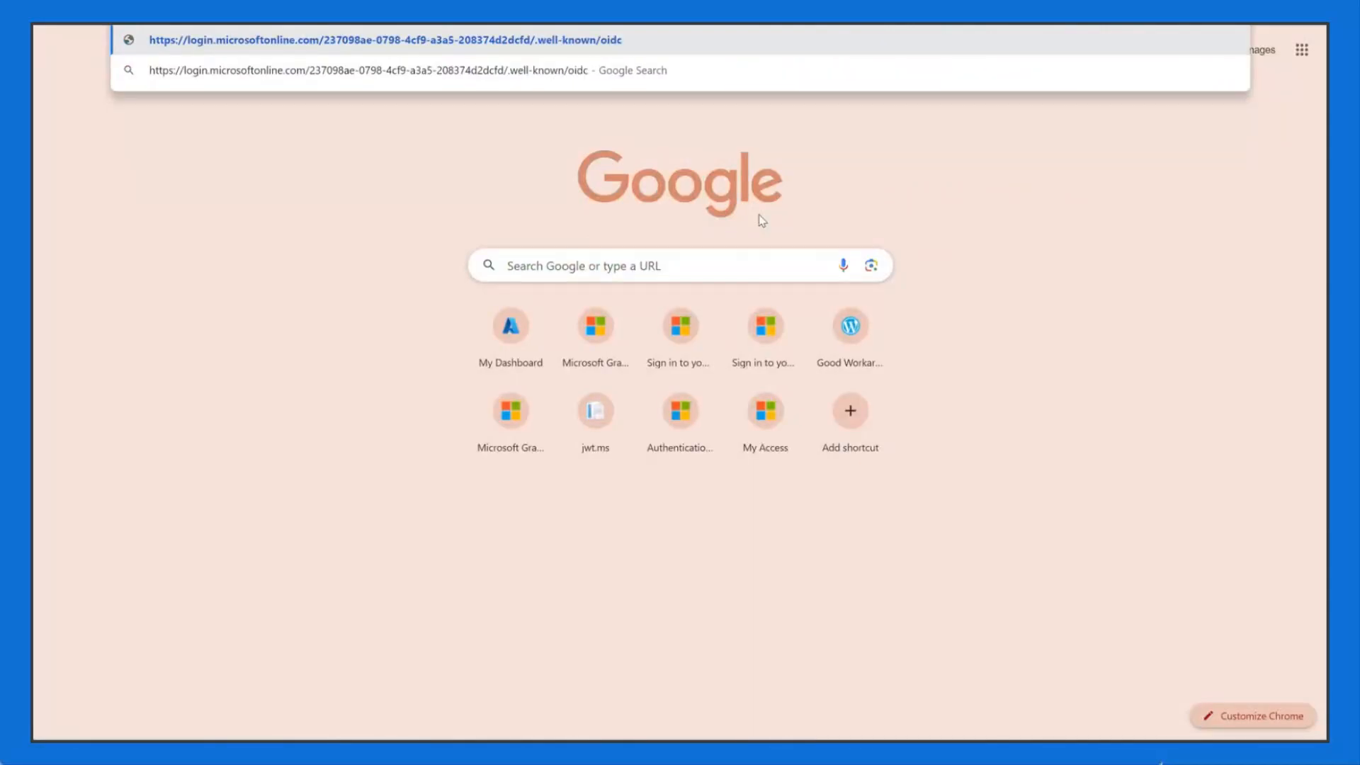
key(BackSpace)
key(BackSpace)
key(BackSpace)
text(guraiton)
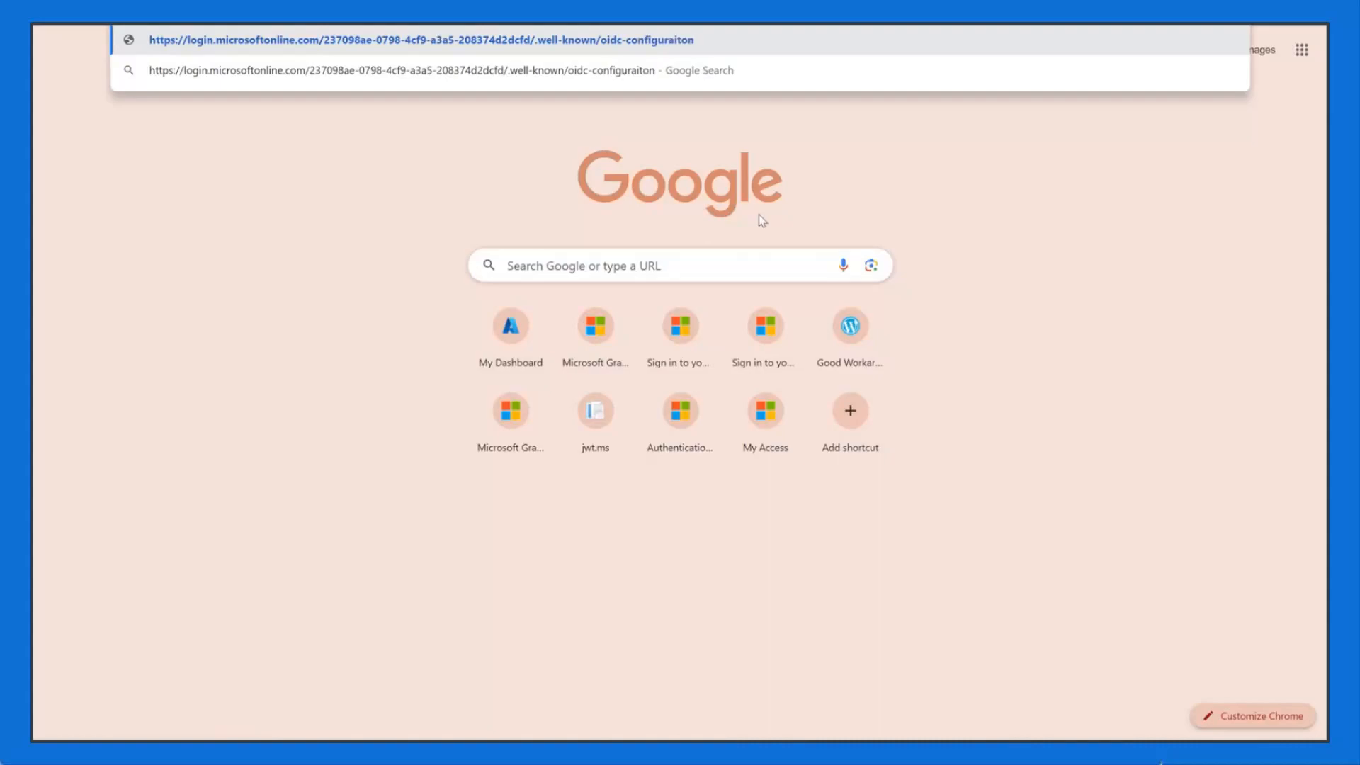
key(Return)
key(ctrl+t)
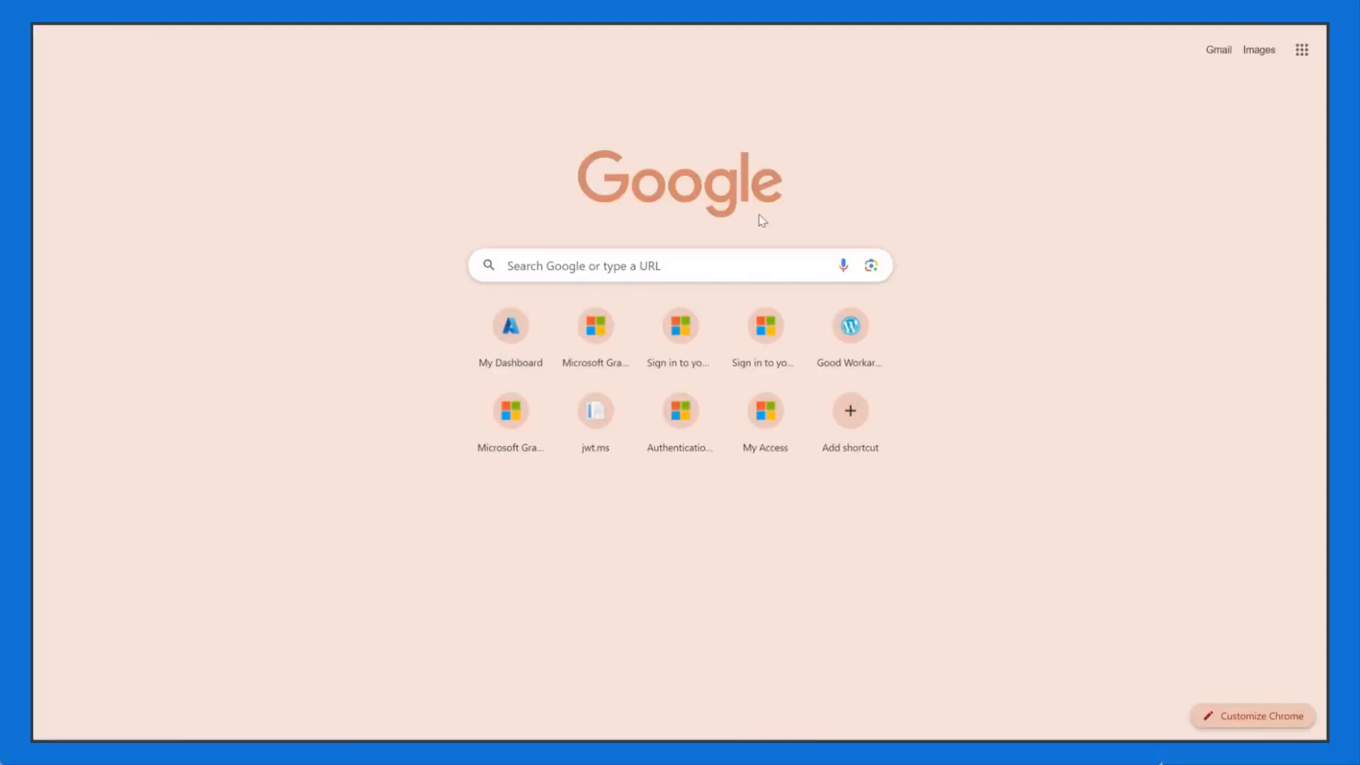
Step: Search 'well known oidc' and find the openid-configuration path on the ID-porten well-known page
text(well known oidc)
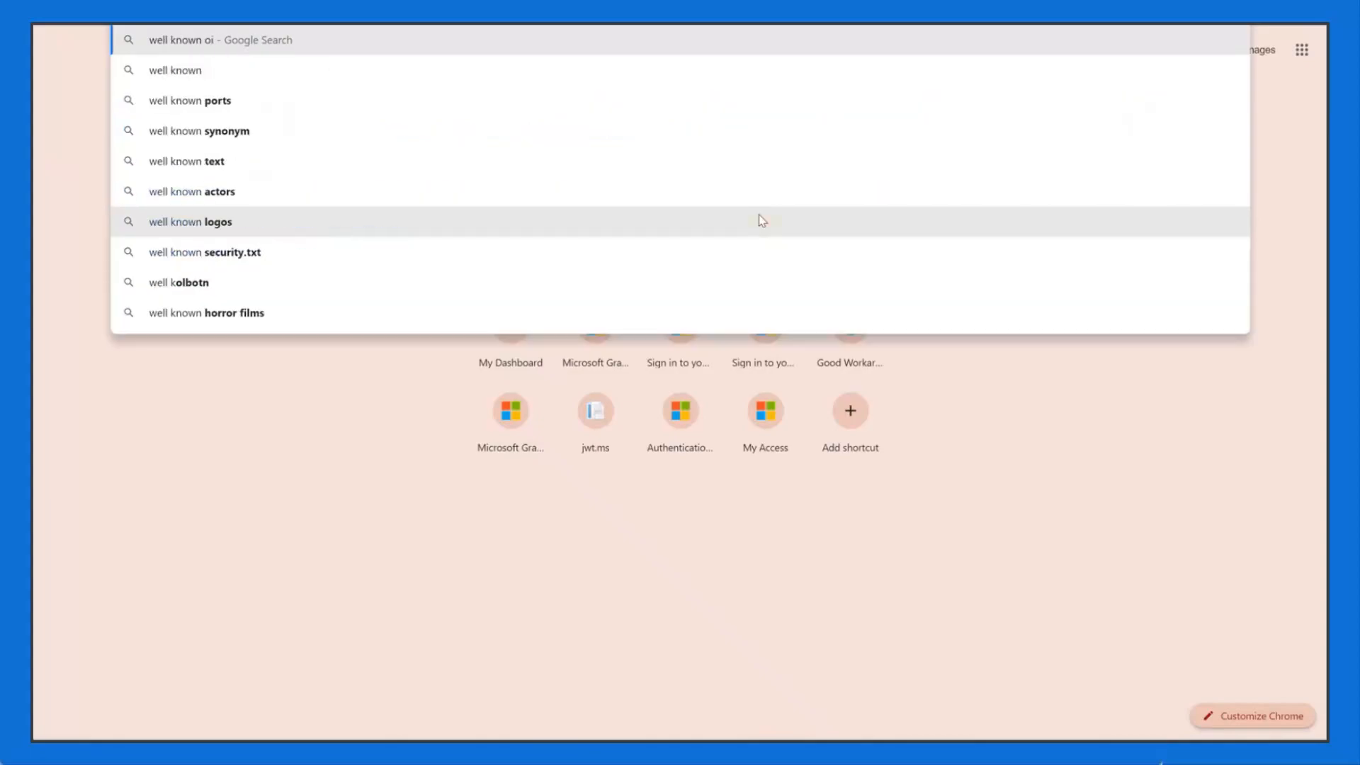
key(Return)
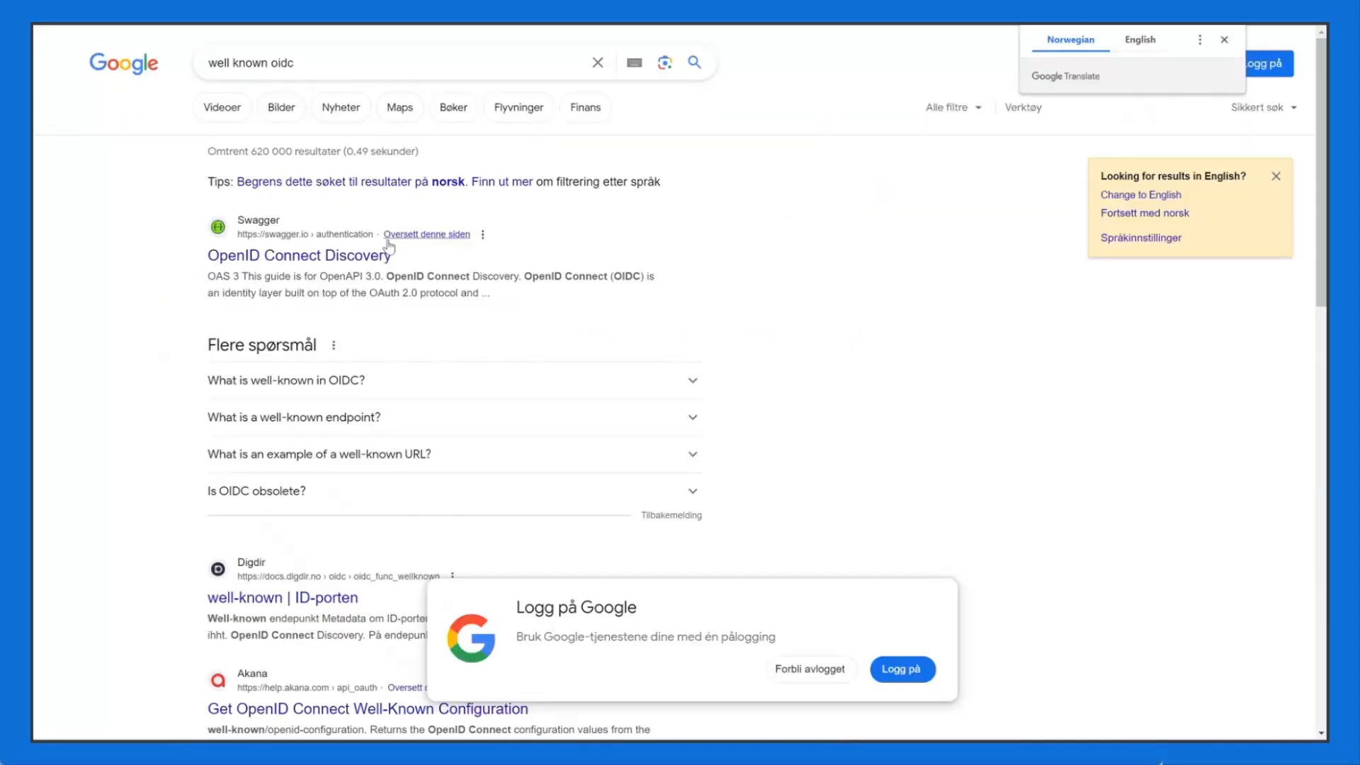
scroll(432, 284, down, 2)
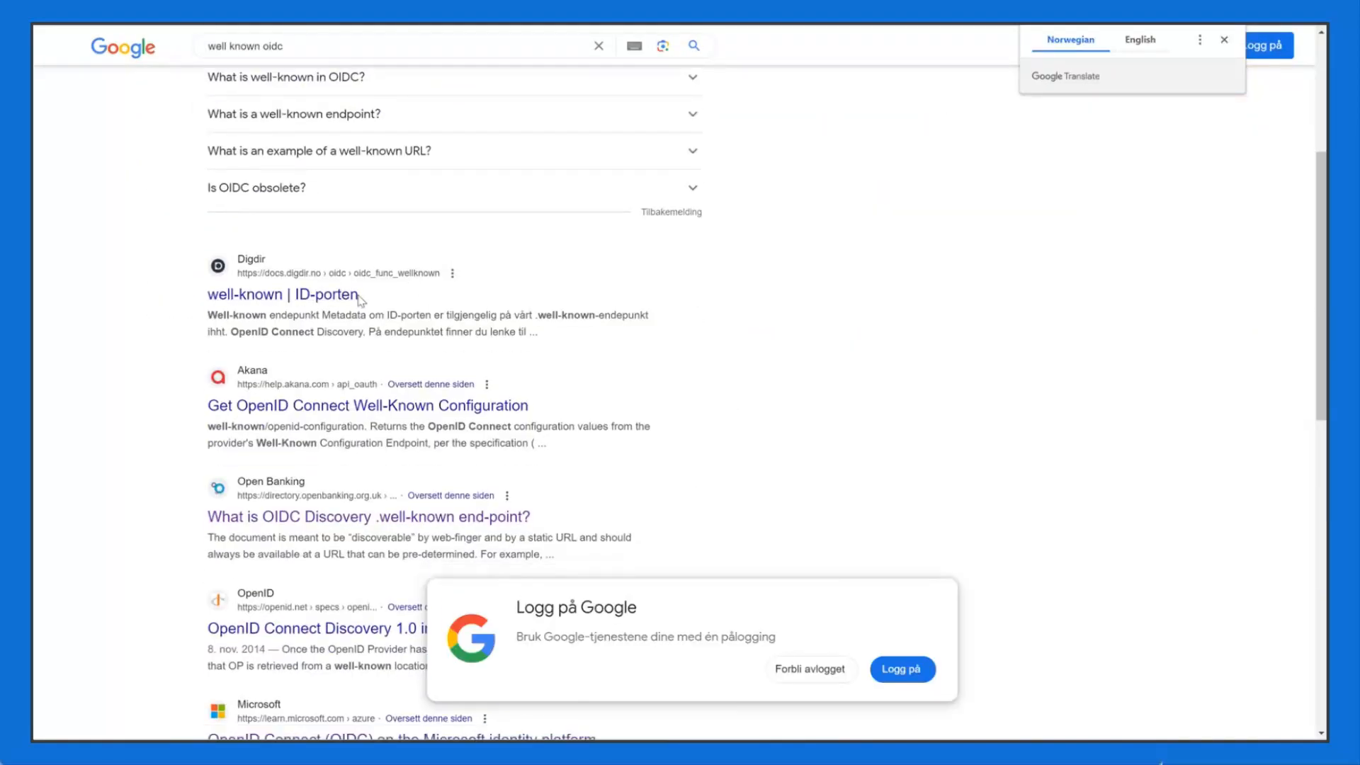
click(333, 296)
scroll(574, 284, down, 4)
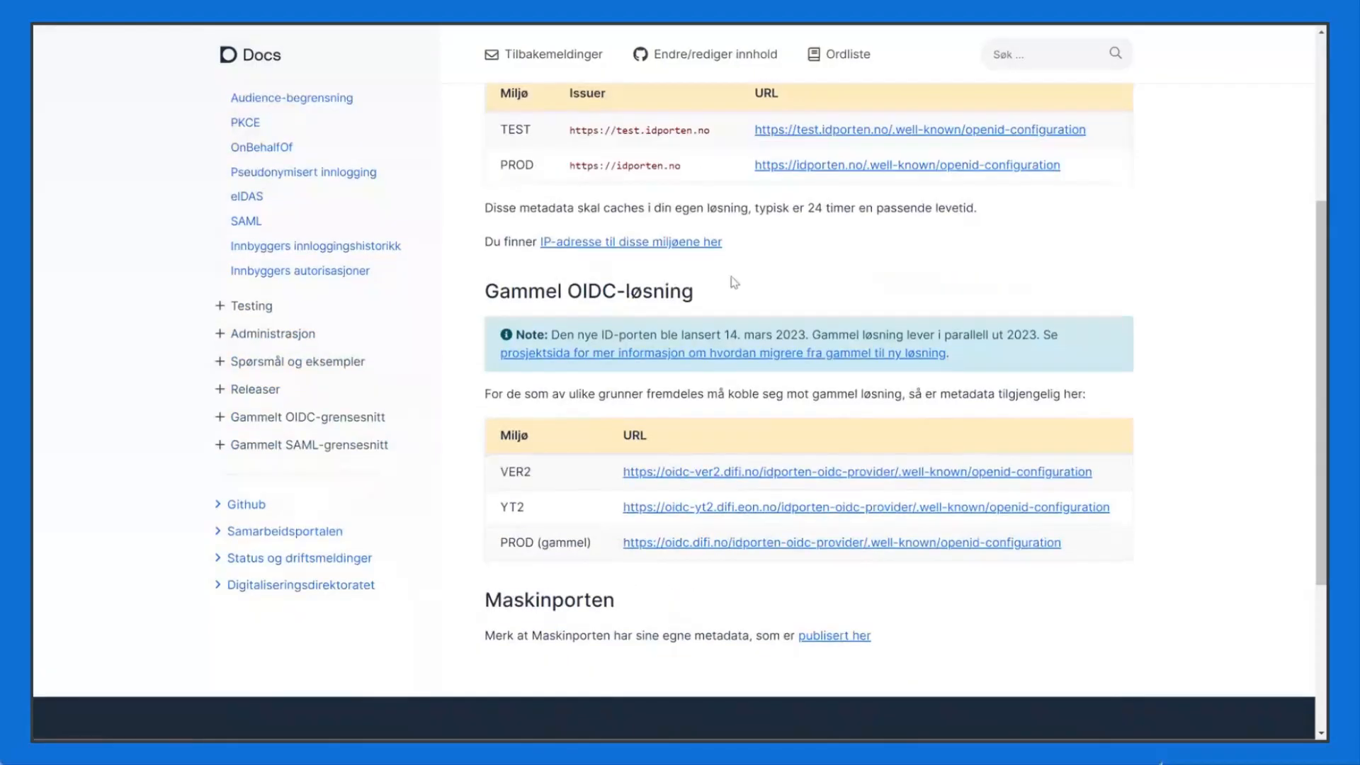
drag(1087, 129, 893, 135)
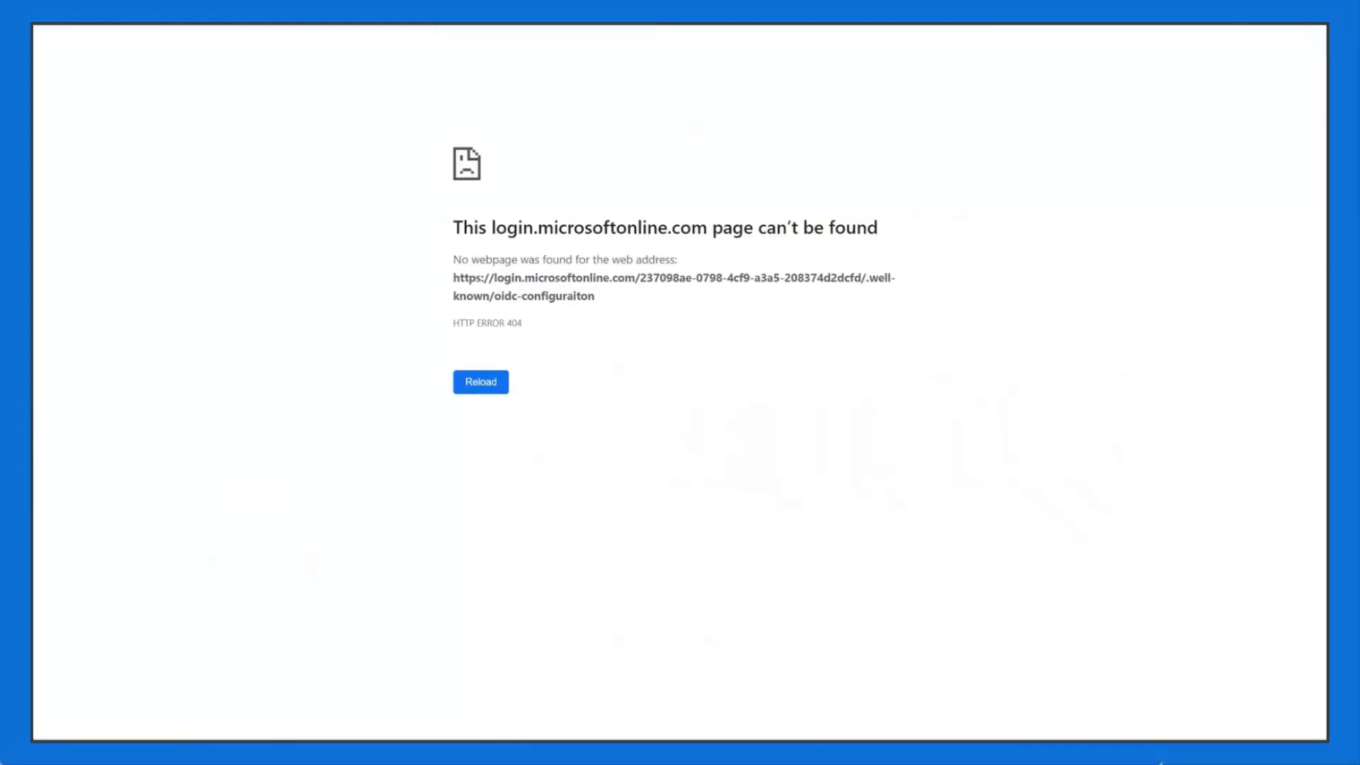
Step: Load the tenant's .well-known/openid-configuration and find its authorization_endpoint URL
key(ctrl+l)
text(https://login.microsoftonline.com/237098ae-0798-4cf9-a3a5-208374d2dcfd/.well-known/openid-configuration)
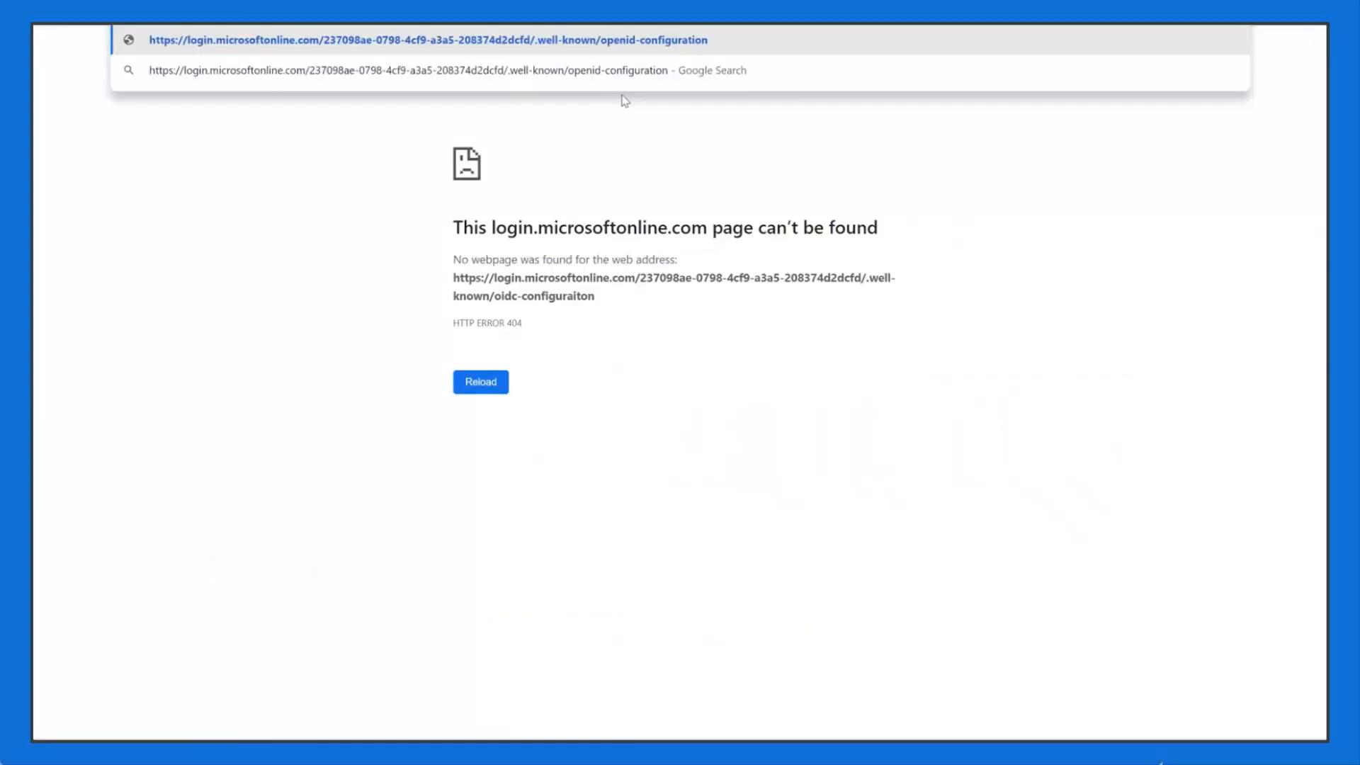
key(Return)
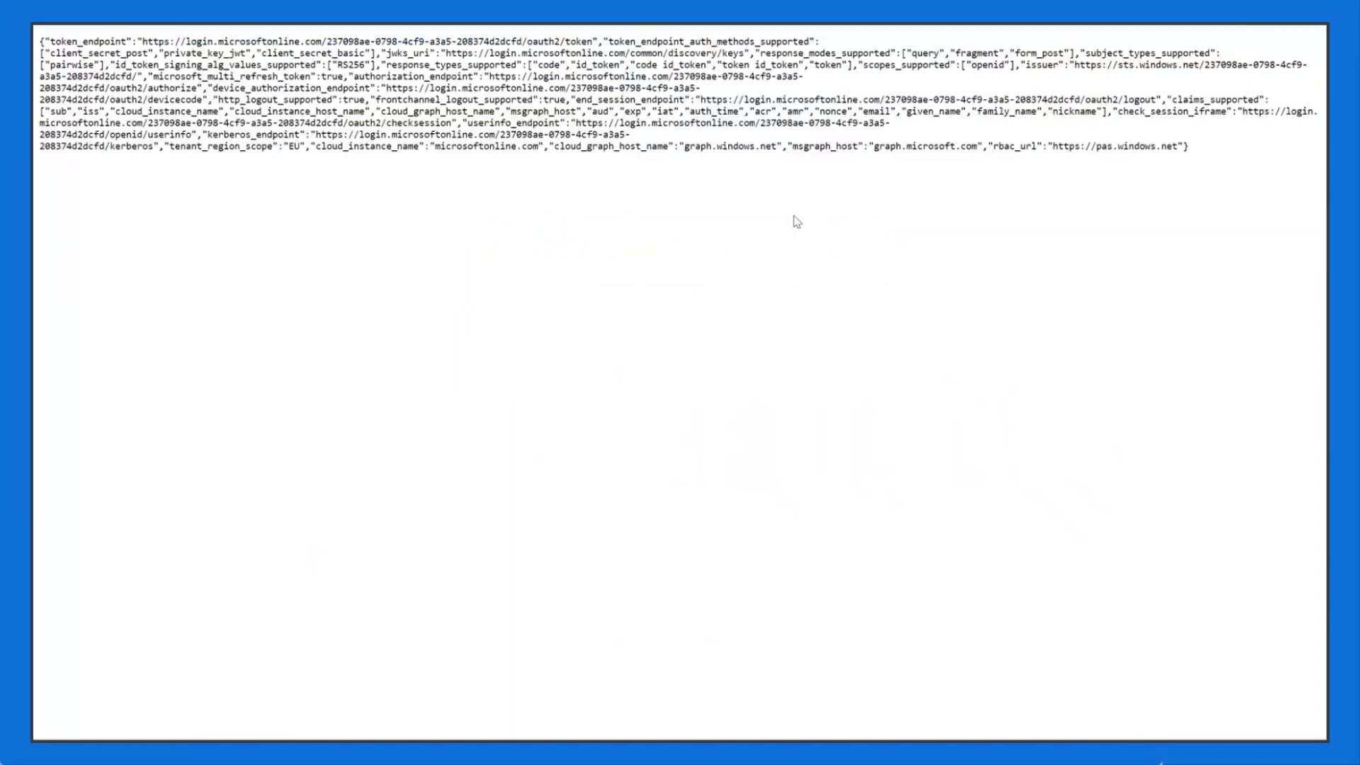
key(ctrl+a)
click(607, 234)
key(ctrl+f)
text(authorize)
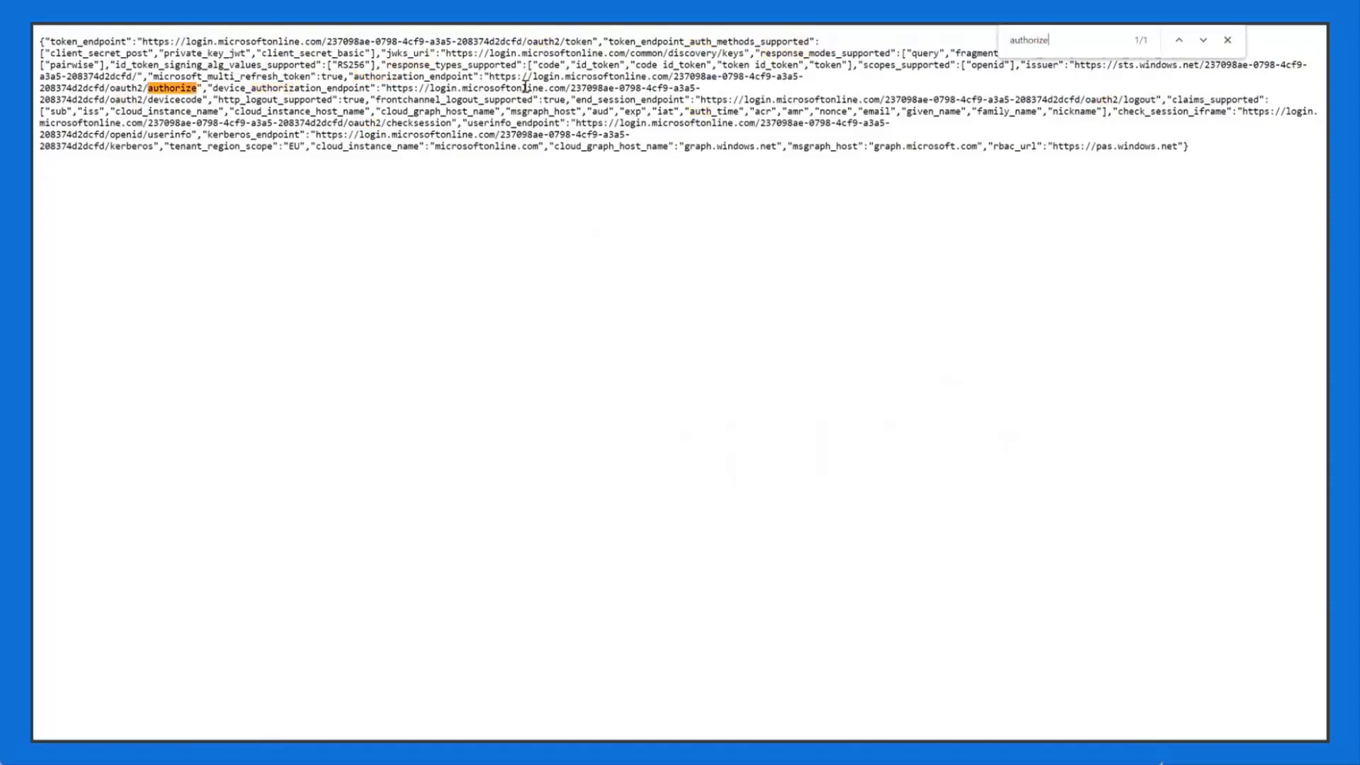
double_click(430, 77)
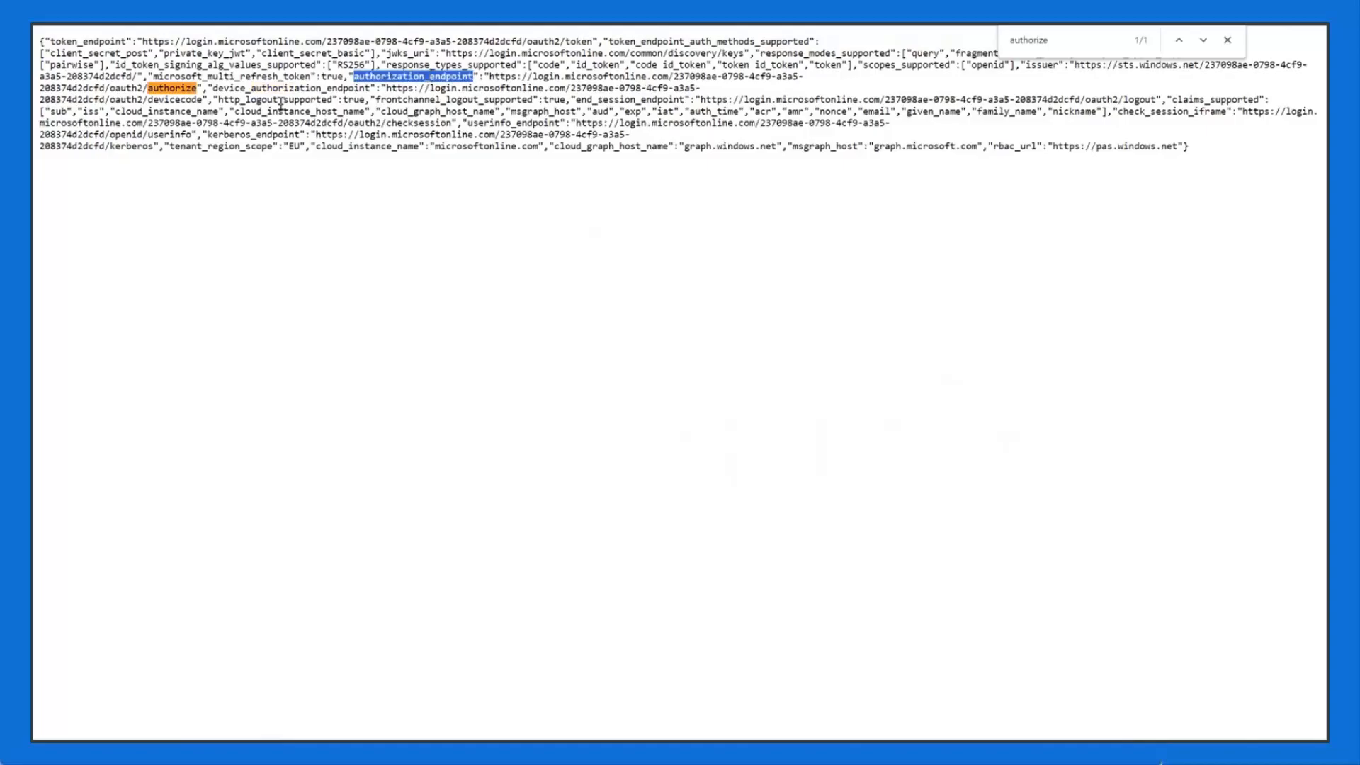
drag(196, 88, 488, 79)
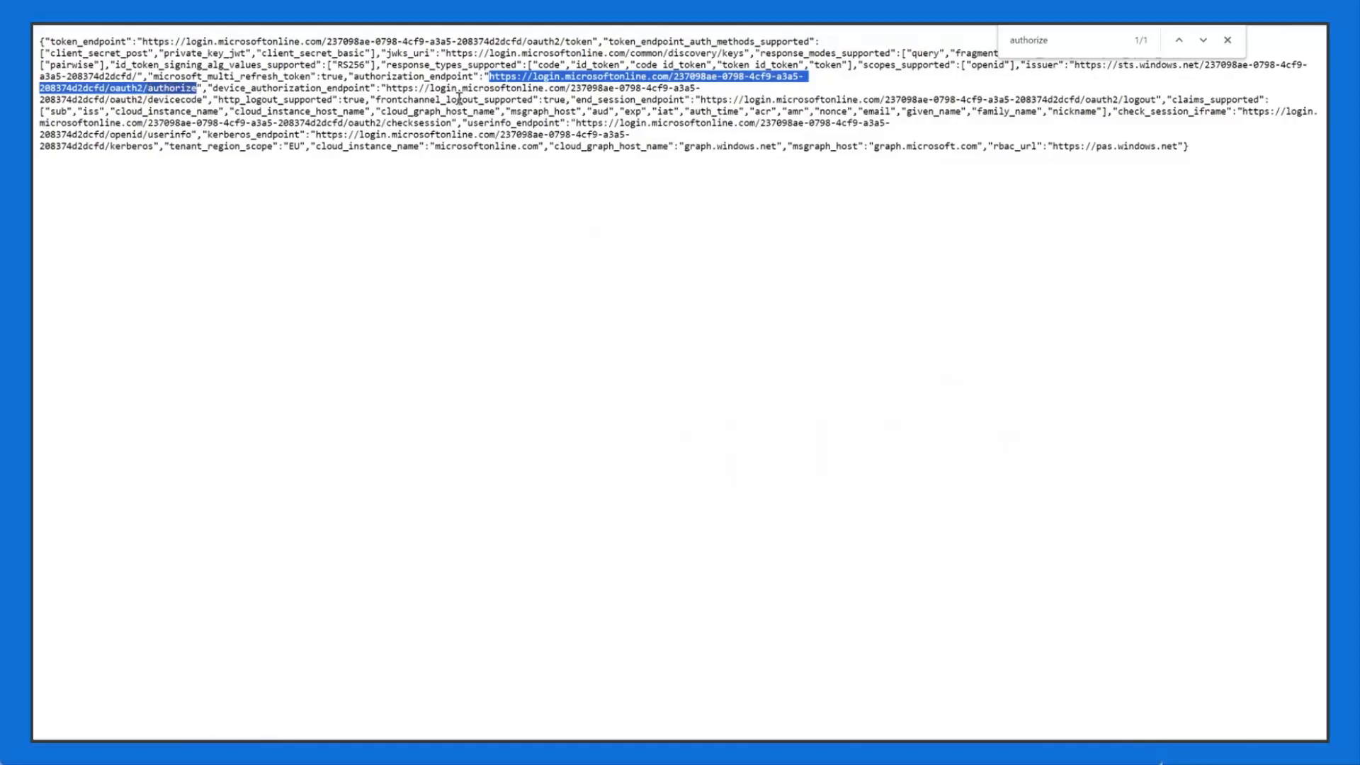
Step: Find jwks_uri and put the common/discovery/keys address into the address bar
key(ctrl+f)
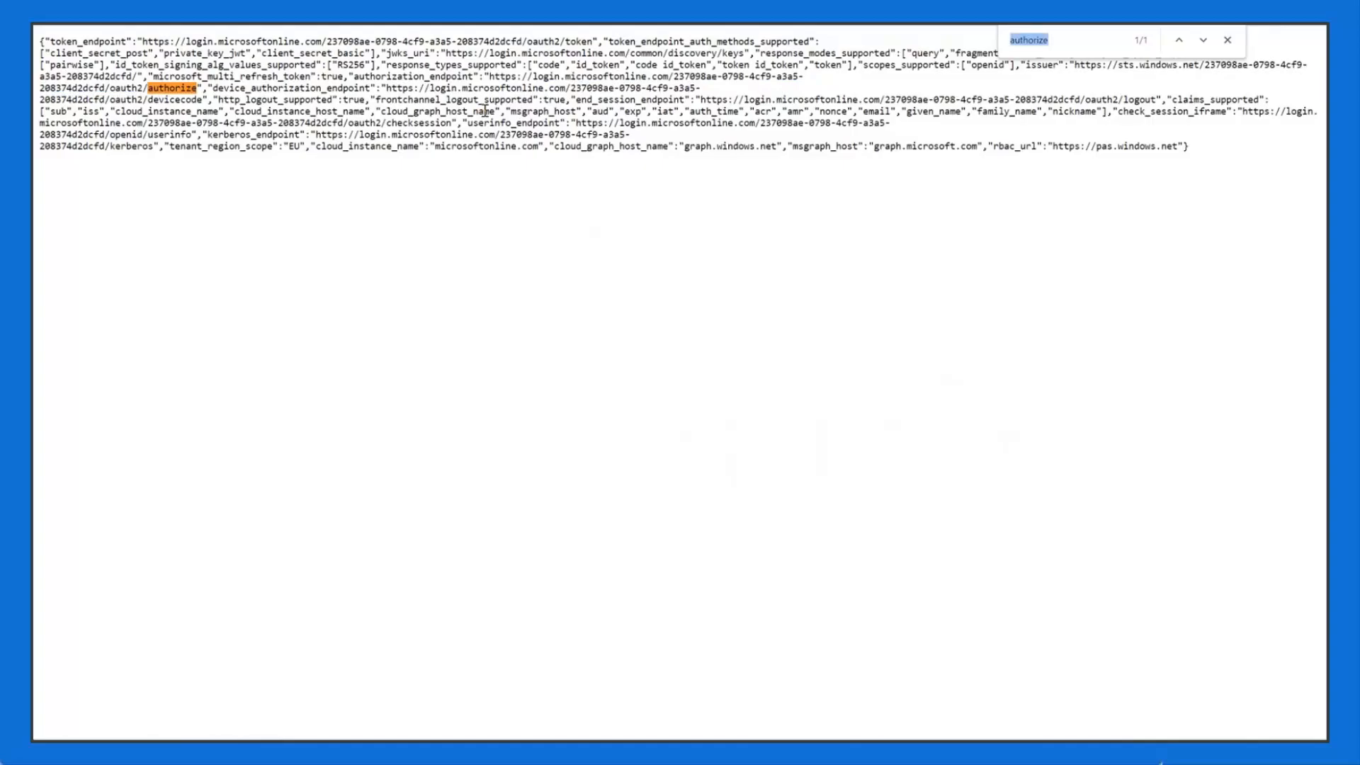
text(jwk)
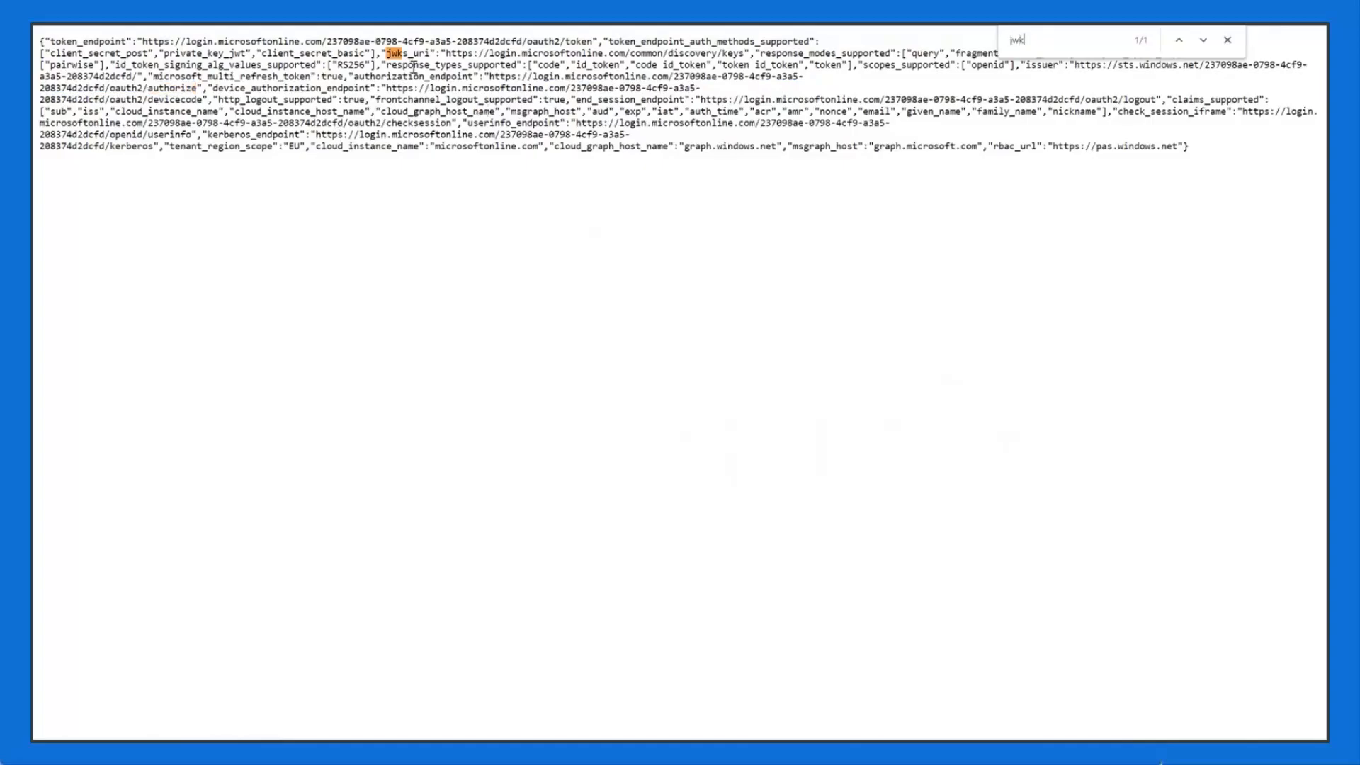
double_click(409, 53)
drag(744, 54, 447, 53)
key(ctrl+c)
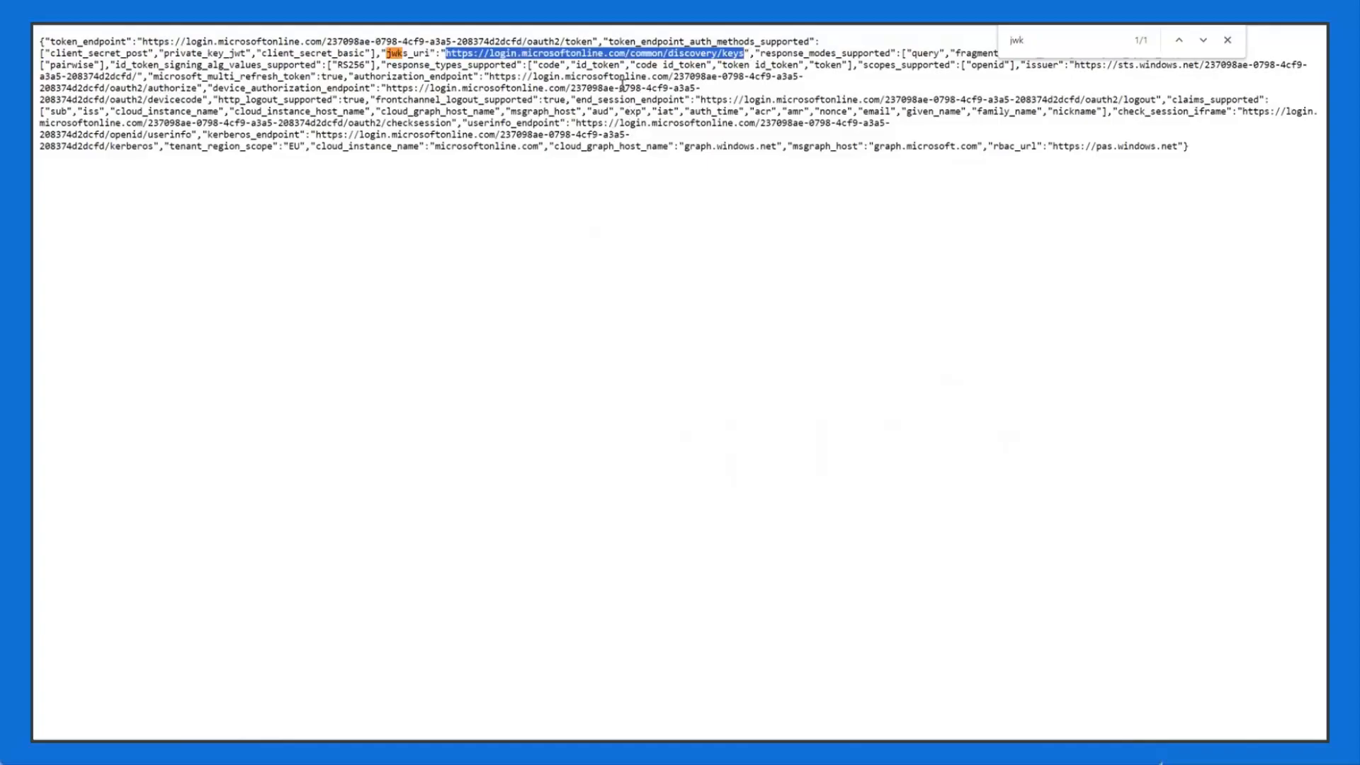
key(ctrl+l)
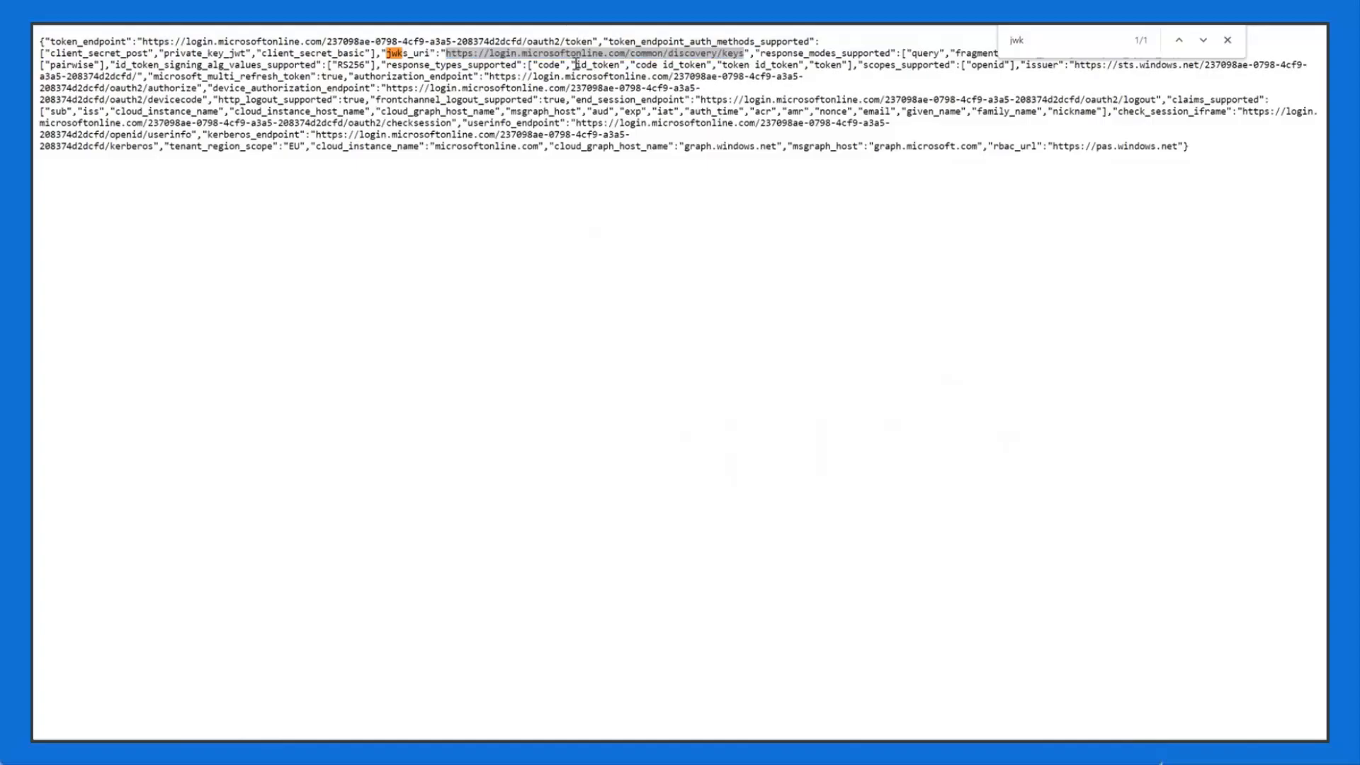
key(ctrl+v)
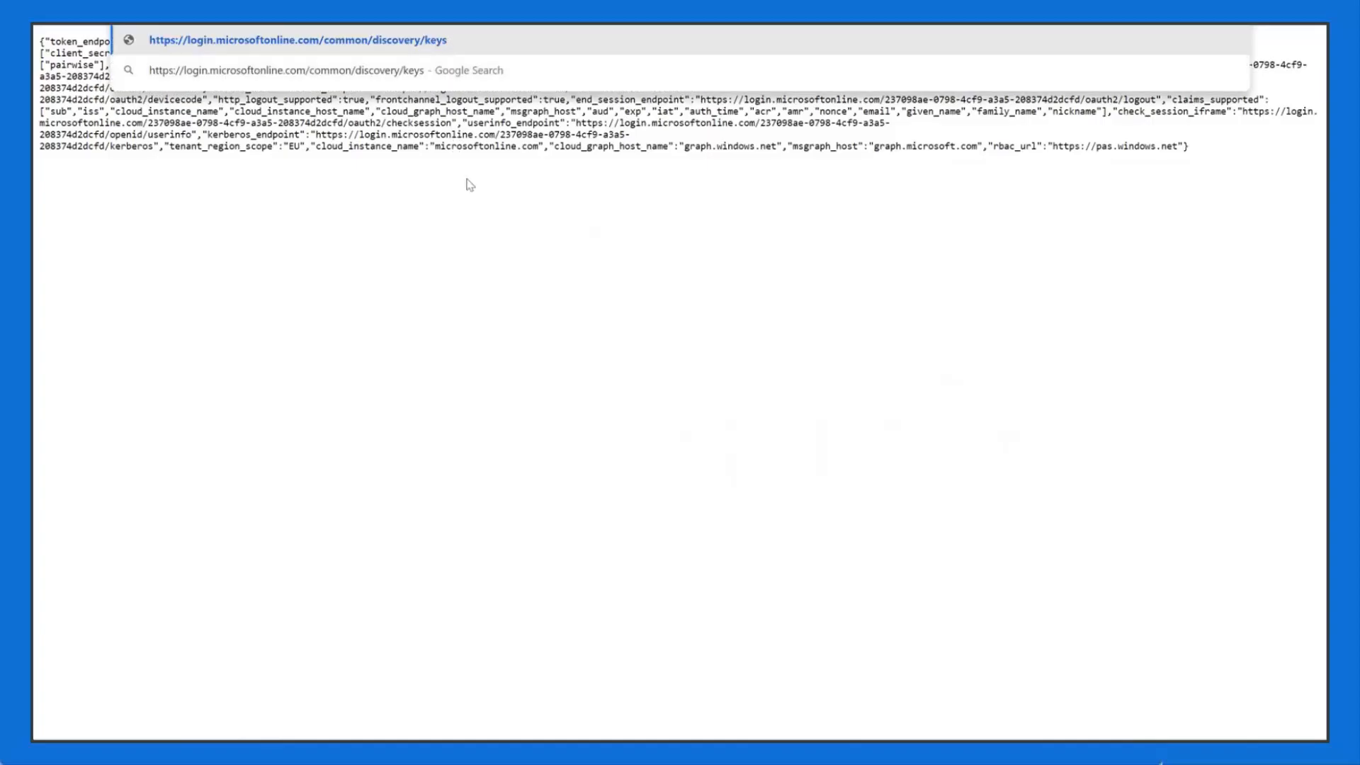
Step: Load the signing keys and find the key matching the token's kid -KI3Q9nNR7bRofxmeZoXqbHZGew
key(Return)
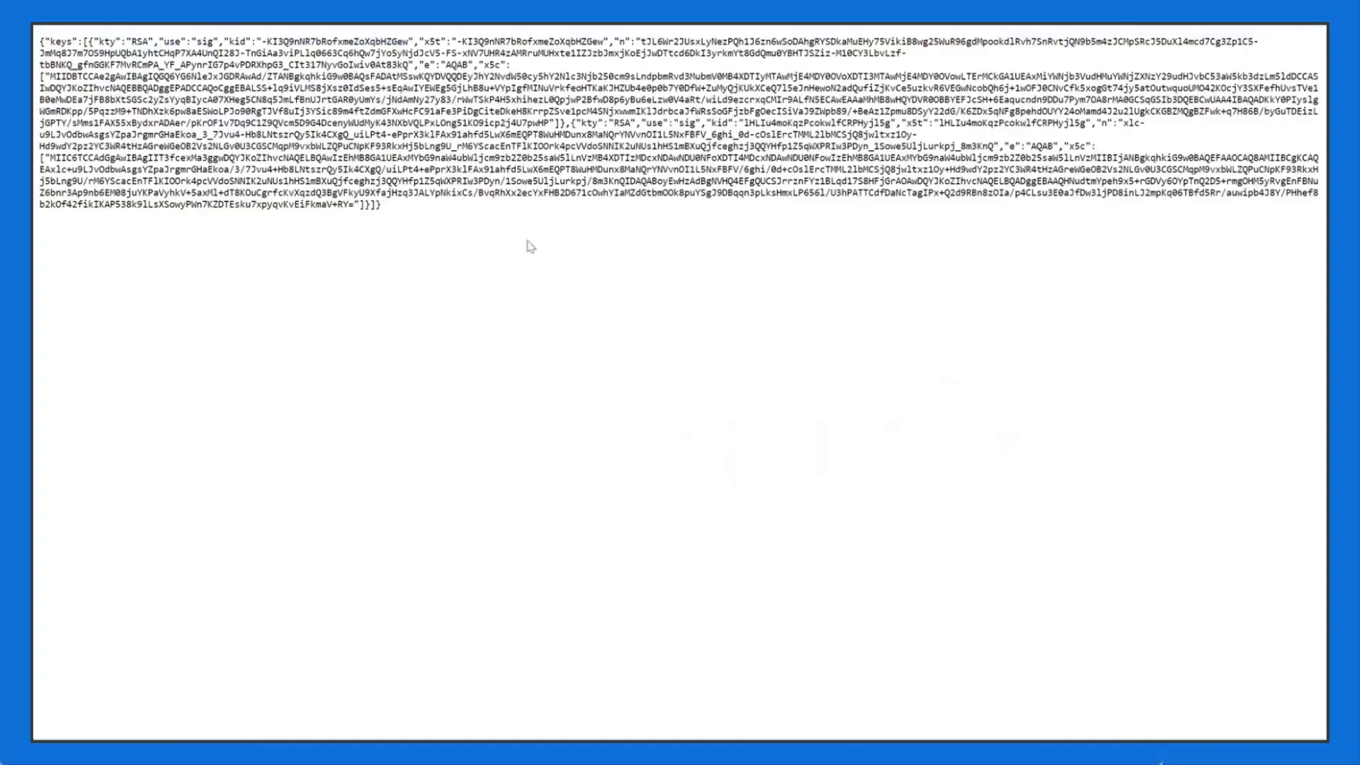
key(ctrl+shift+Tab)
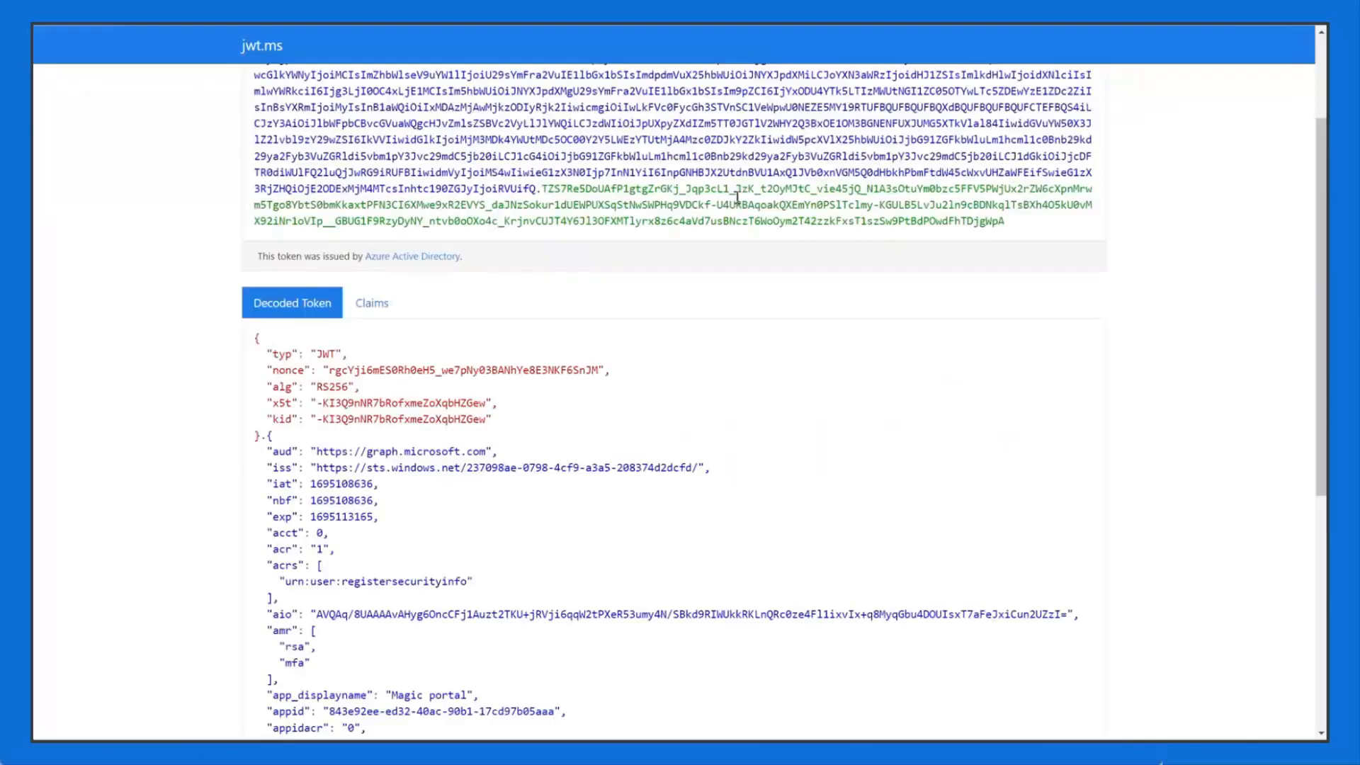
drag(315, 420, 486, 419)
key(ctrl+c)
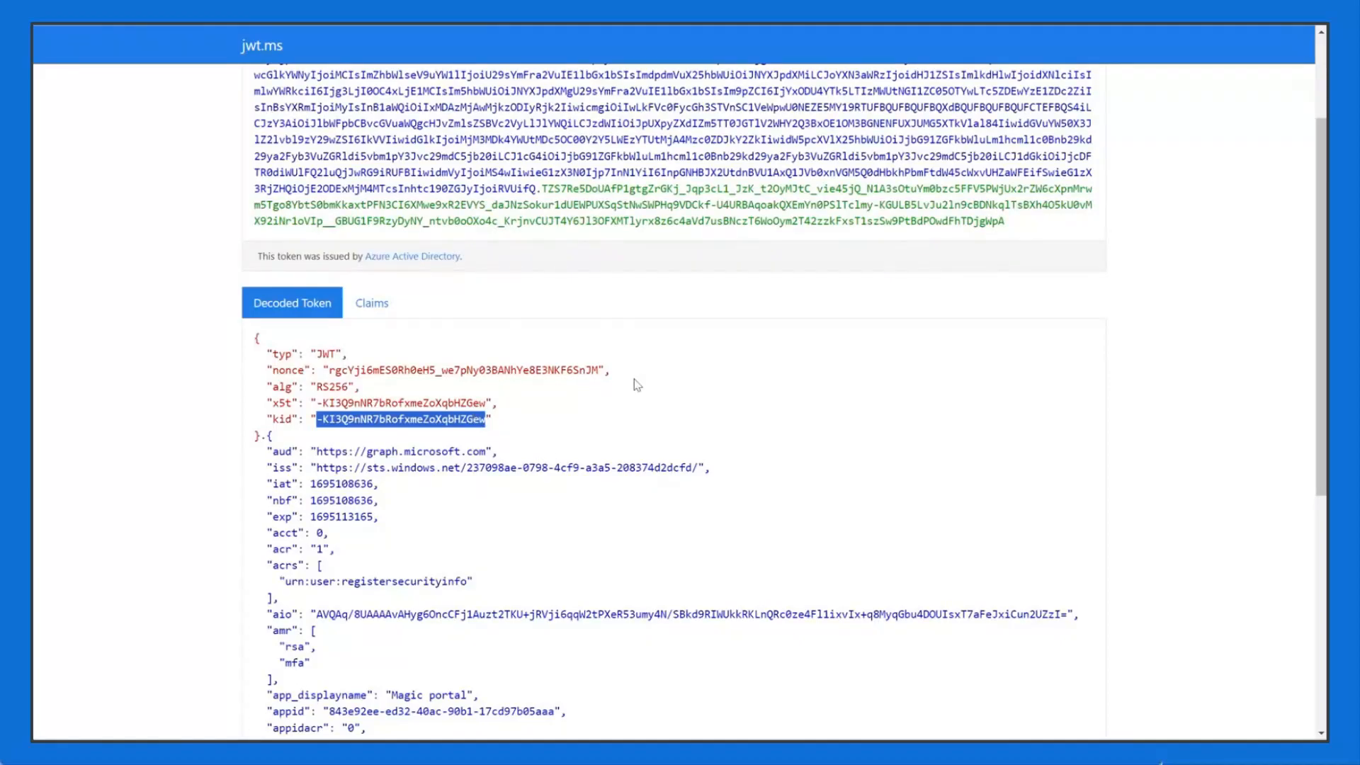
key(ctrl+Tab)
key(ctrl+f)
key(ctrl+v)
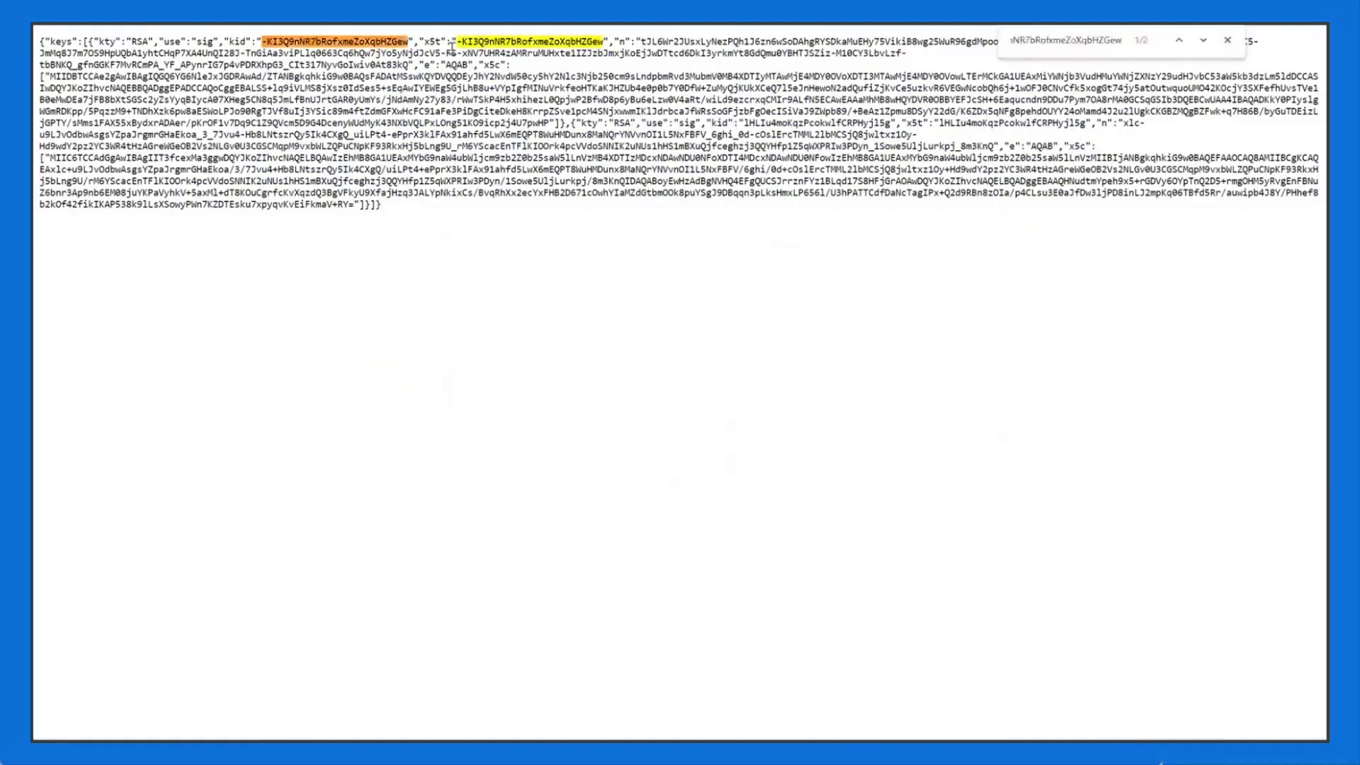
drag(224, 41, 408, 41)
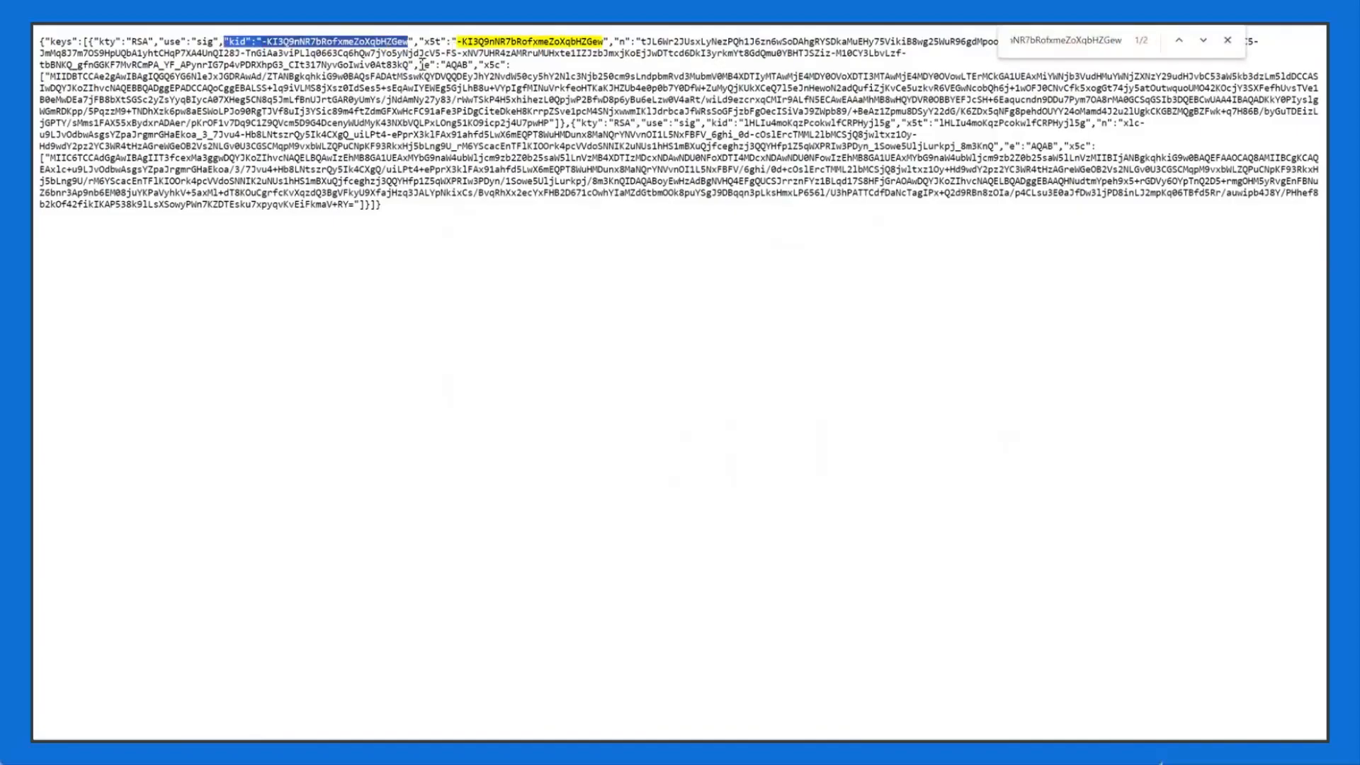
click(505, 236)
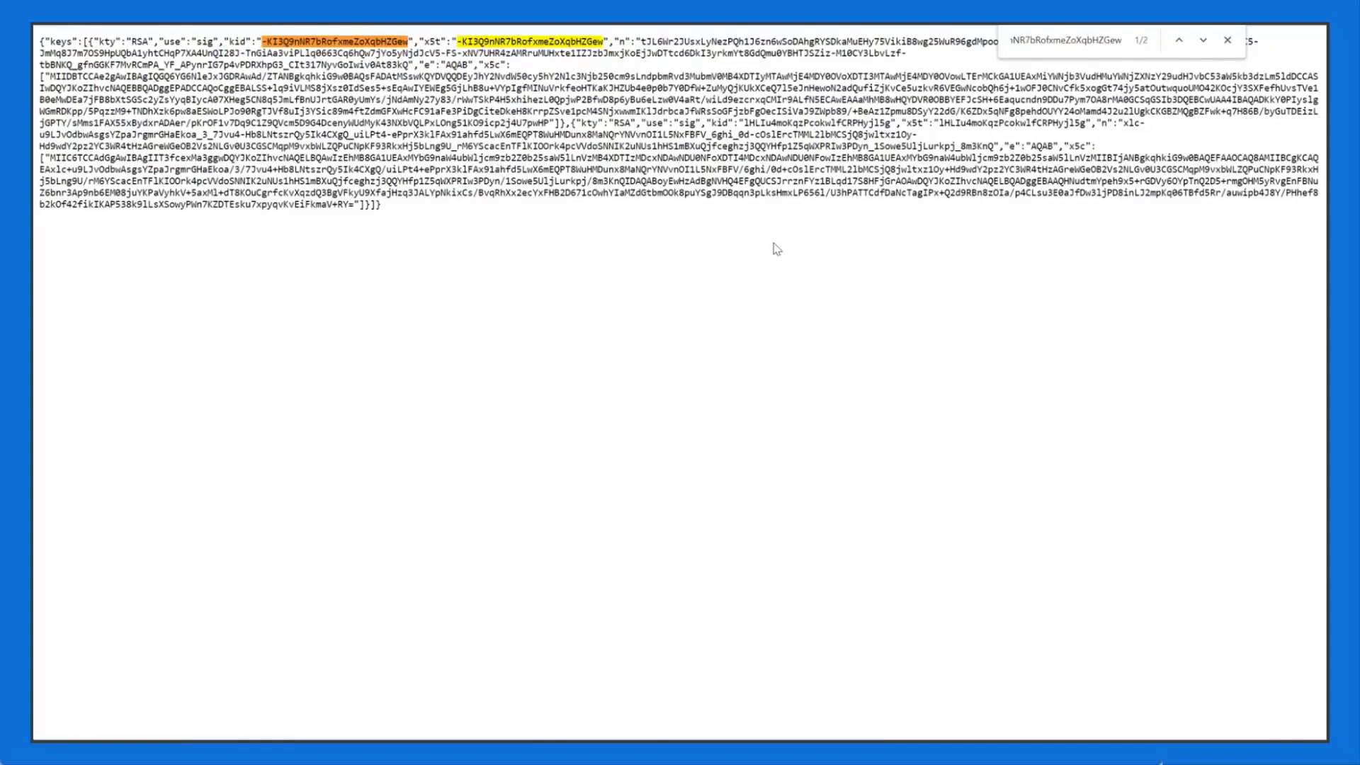
Step: Back in jwt.ms, point out the decoded header, the [Signature] label and the encoded signature portion
key(ctrl+shift+Tab)
click(598, 425)
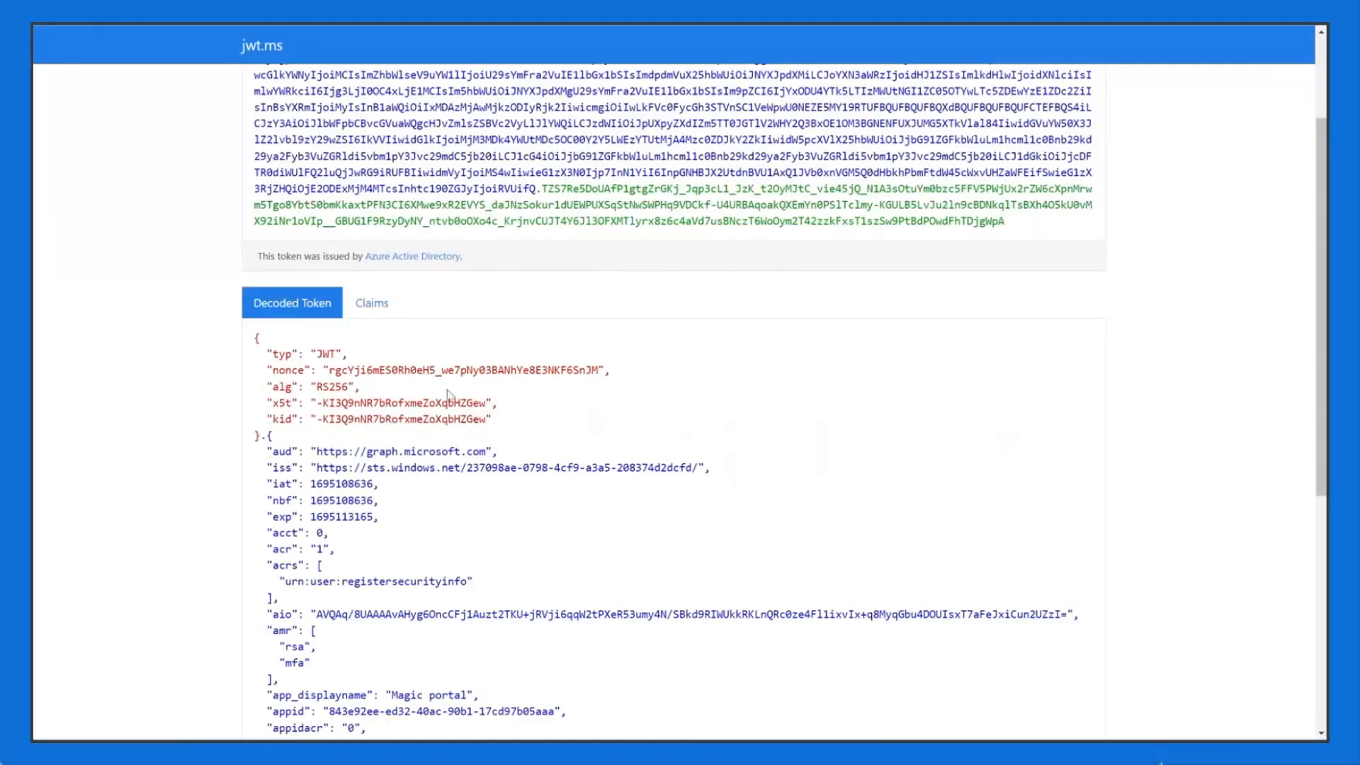
drag(261, 435, 249, 345)
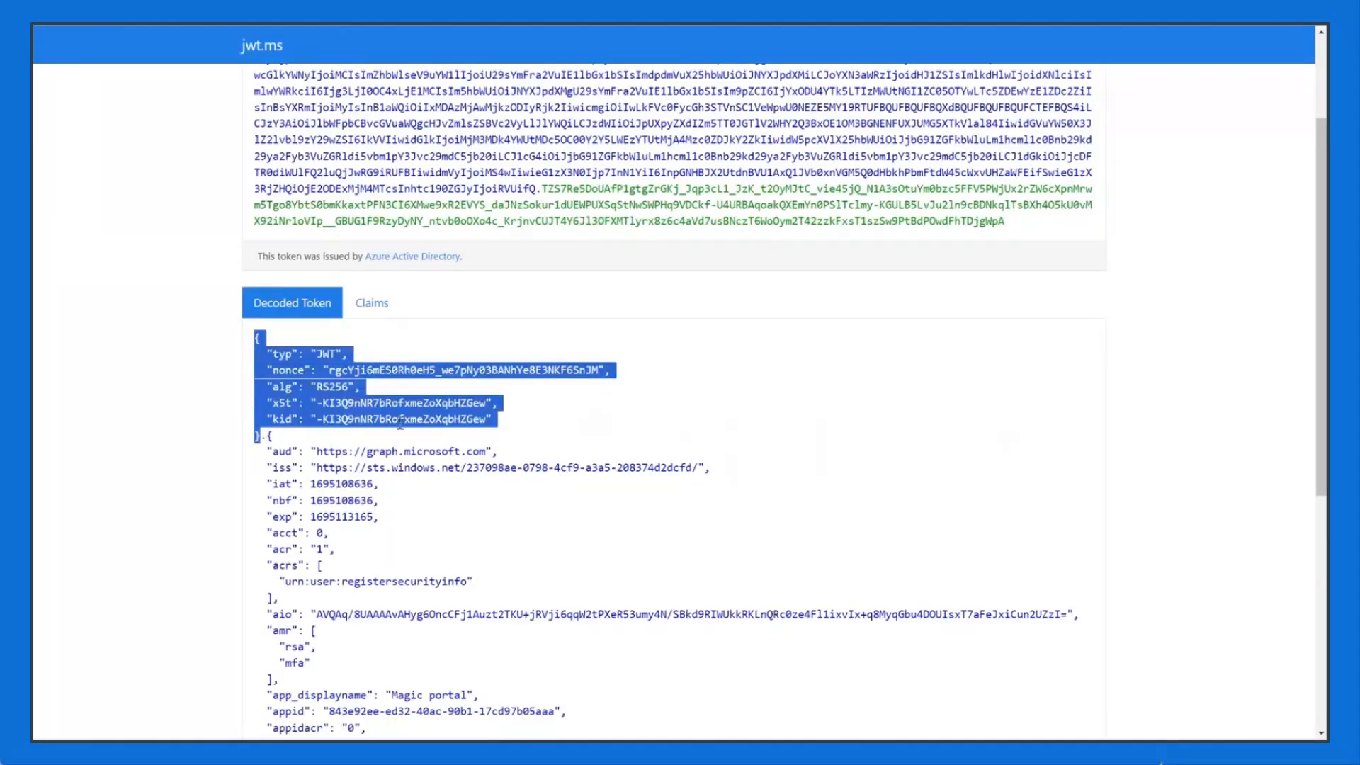
scroll(395, 423, down, 2)
click(388, 296)
scroll(381, 388, down, 4)
drag(347, 682, 267, 681)
click(448, 527)
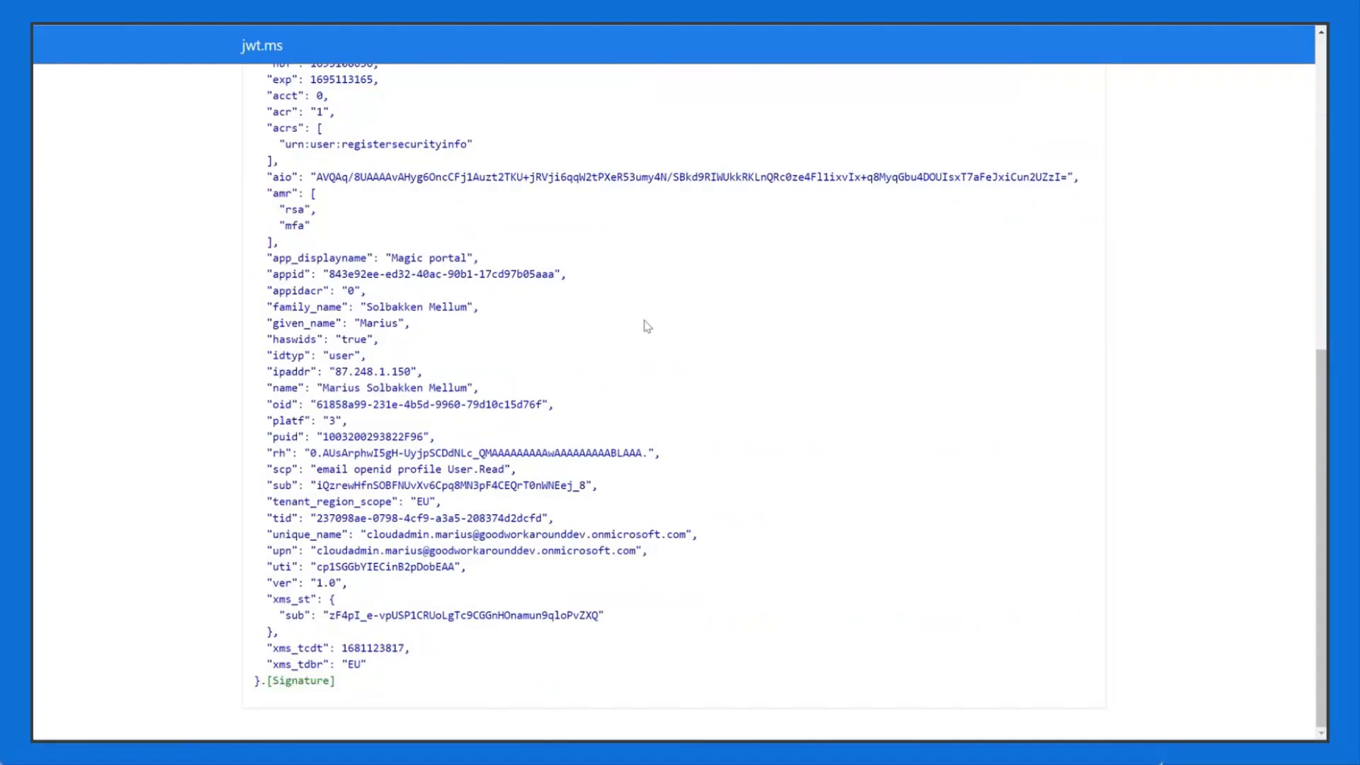
scroll(686, 334, up, 8)
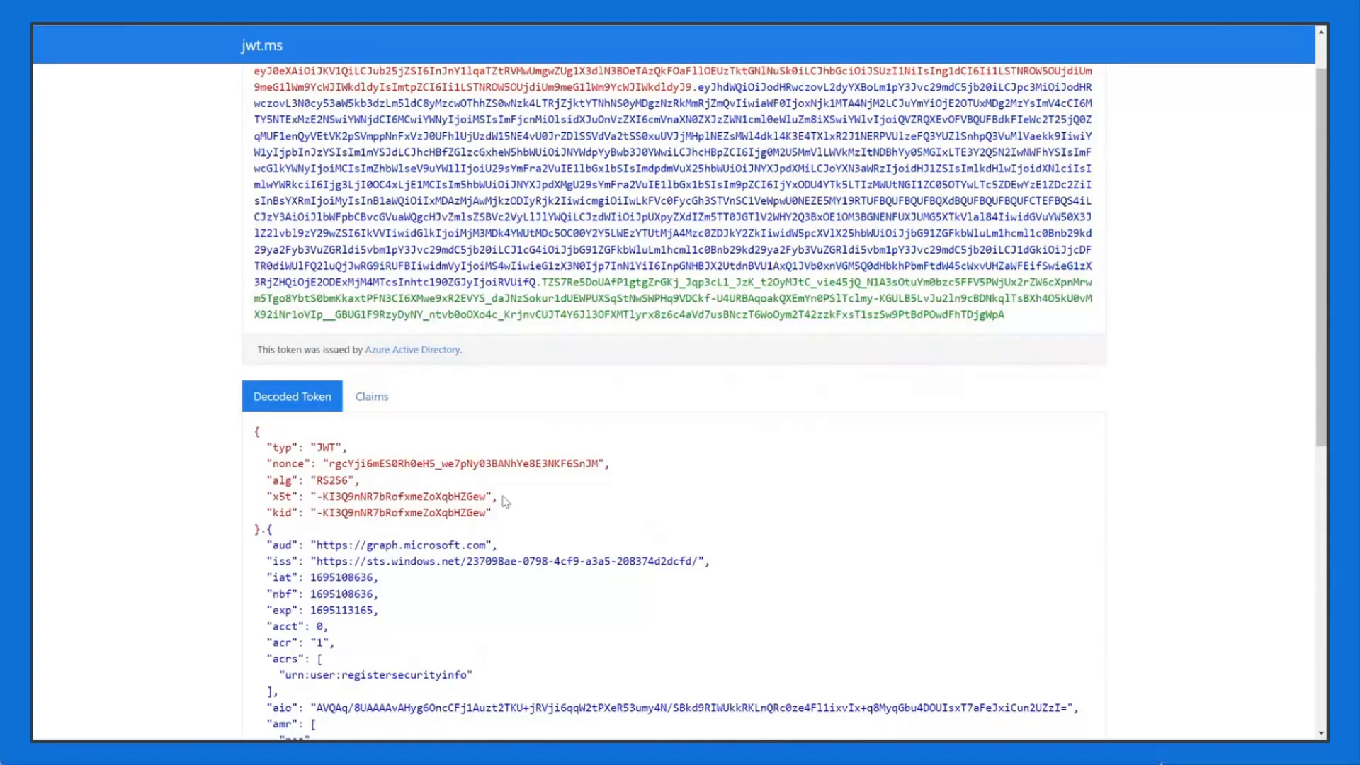
scroll(567, 389, down, 3)
scroll(708, 312, up, 3)
drag(1005, 315, 546, 282)
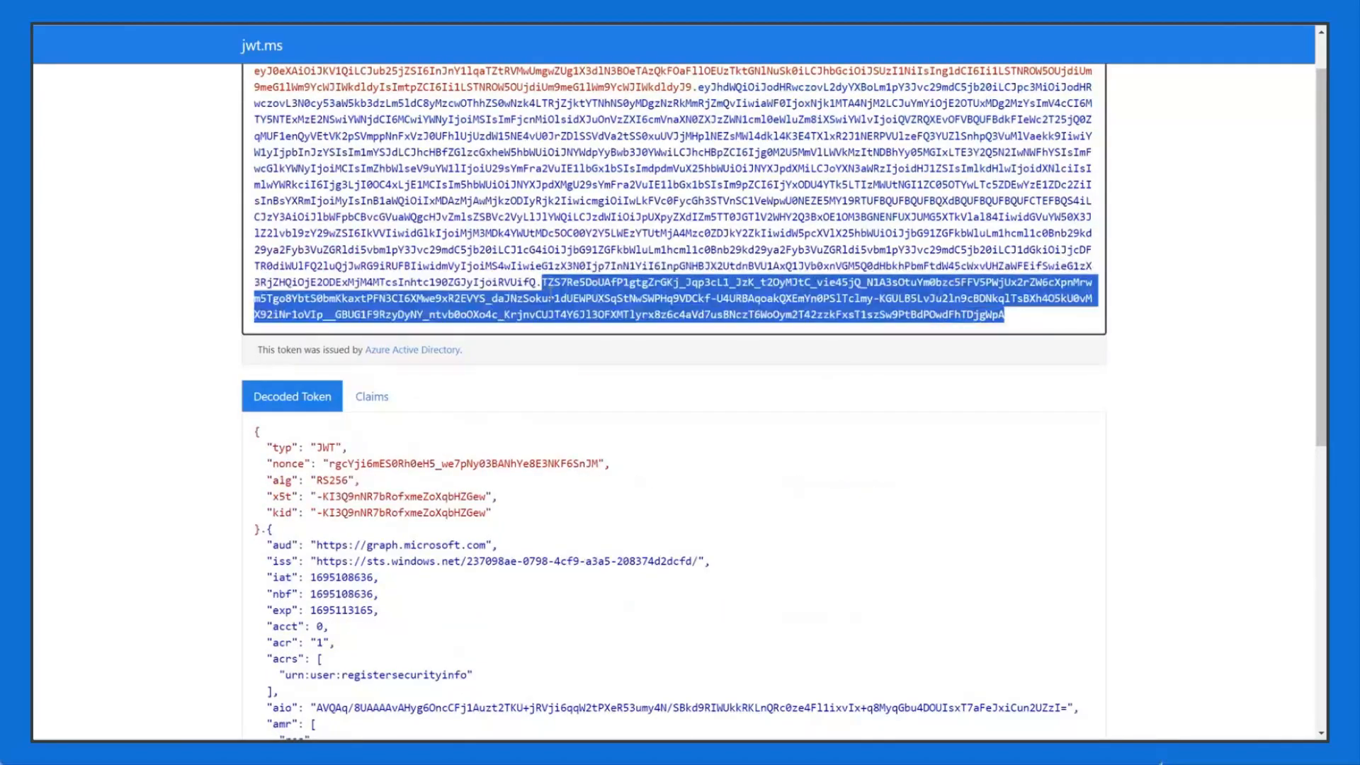
scroll(637, 397, down, 5)
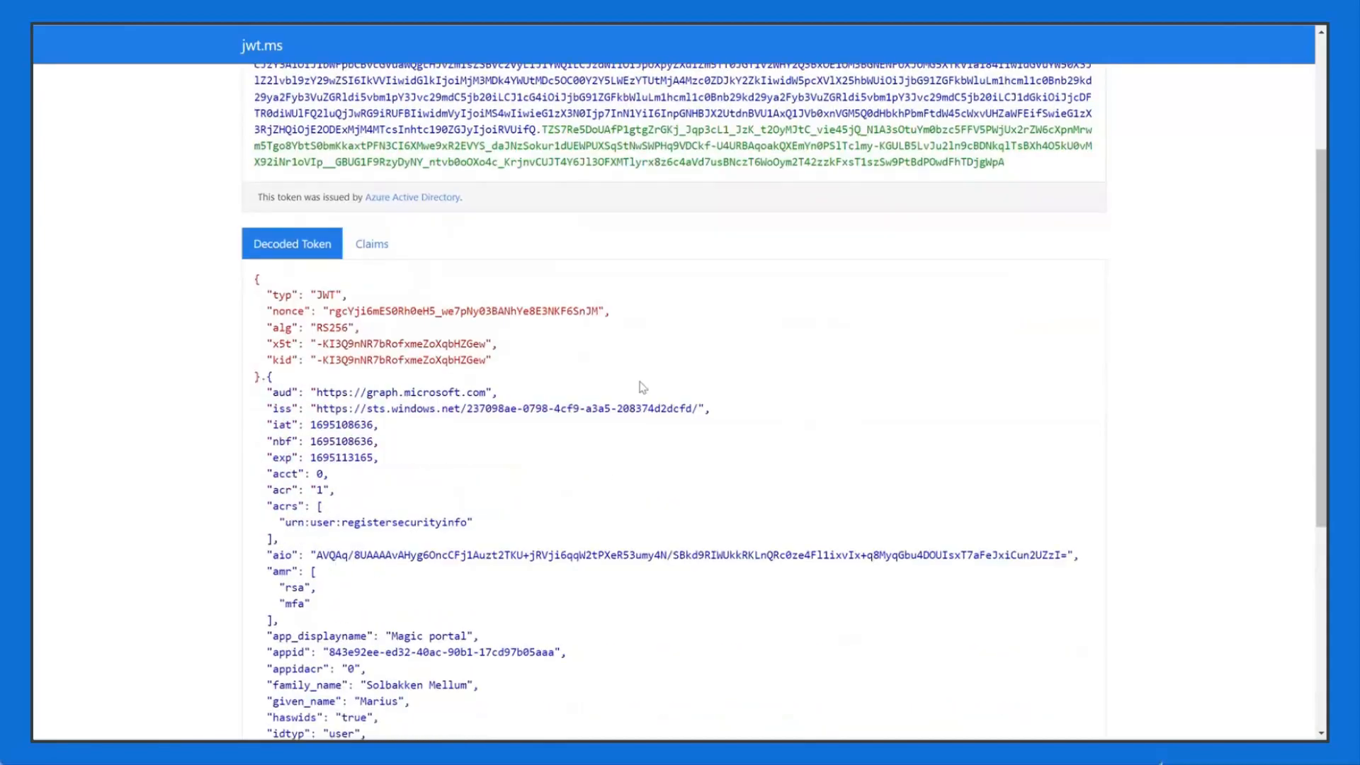
scroll(635, 344, down, 2)
scroll(432, 333, up, 2)
scroll(441, 325, up, 1)
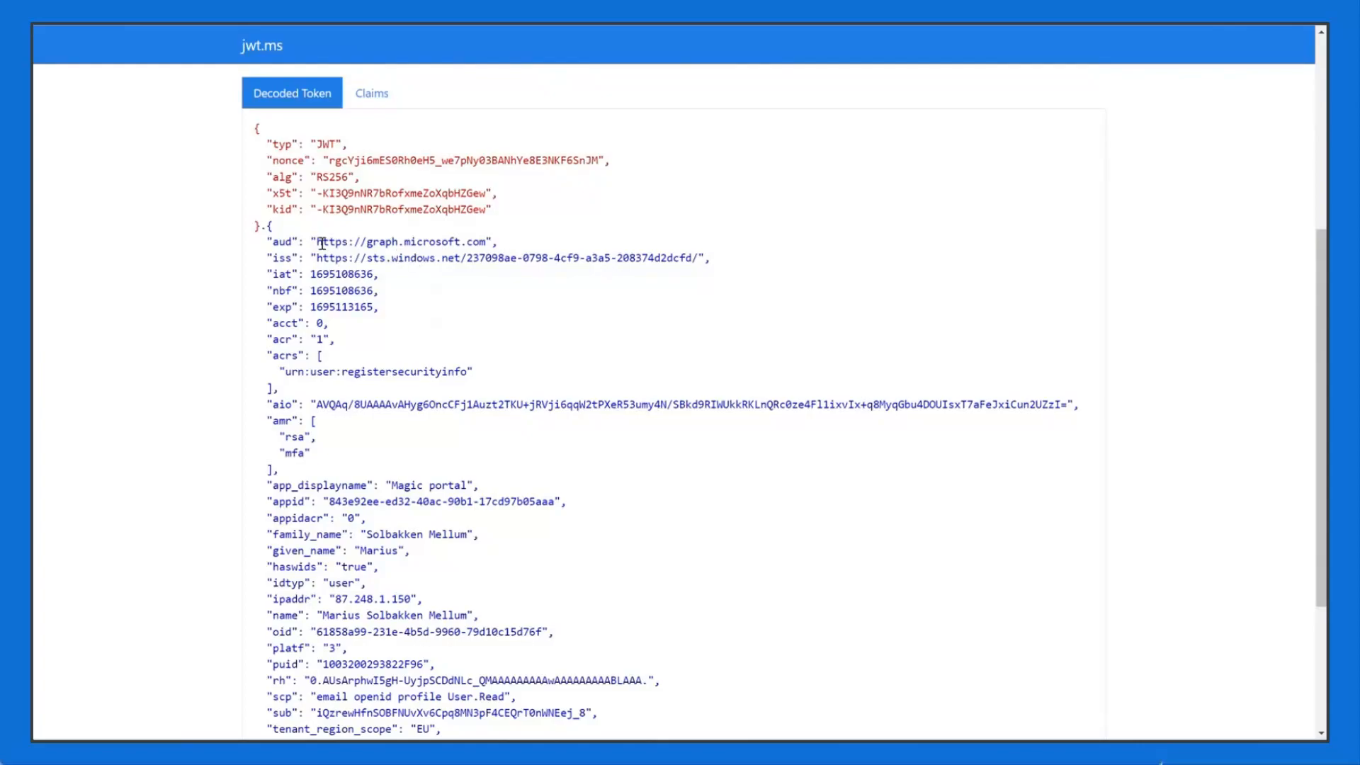
Step: Mark the iss claim's sts.windows.net issuer URL and the tenant ID inside it
double_click(286, 259)
drag(699, 255, 317, 258)
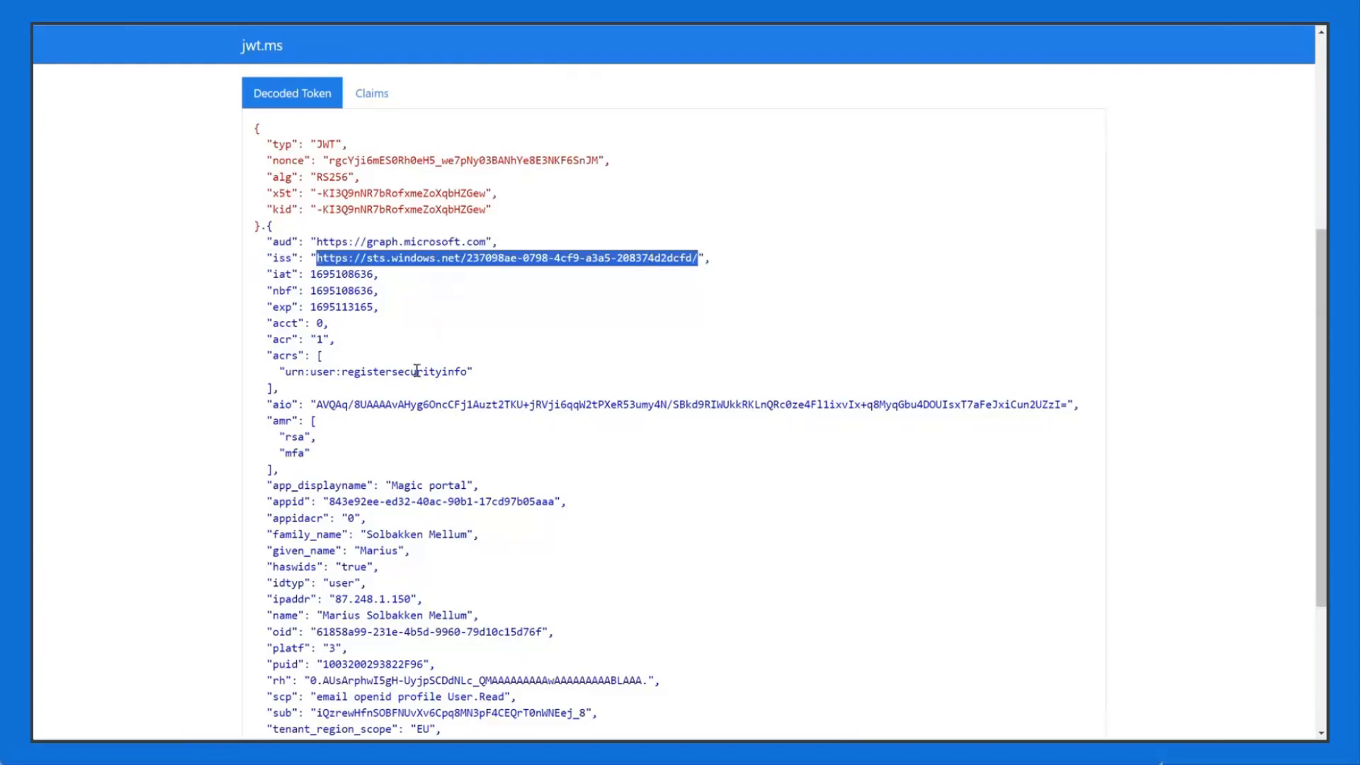
click(481, 257)
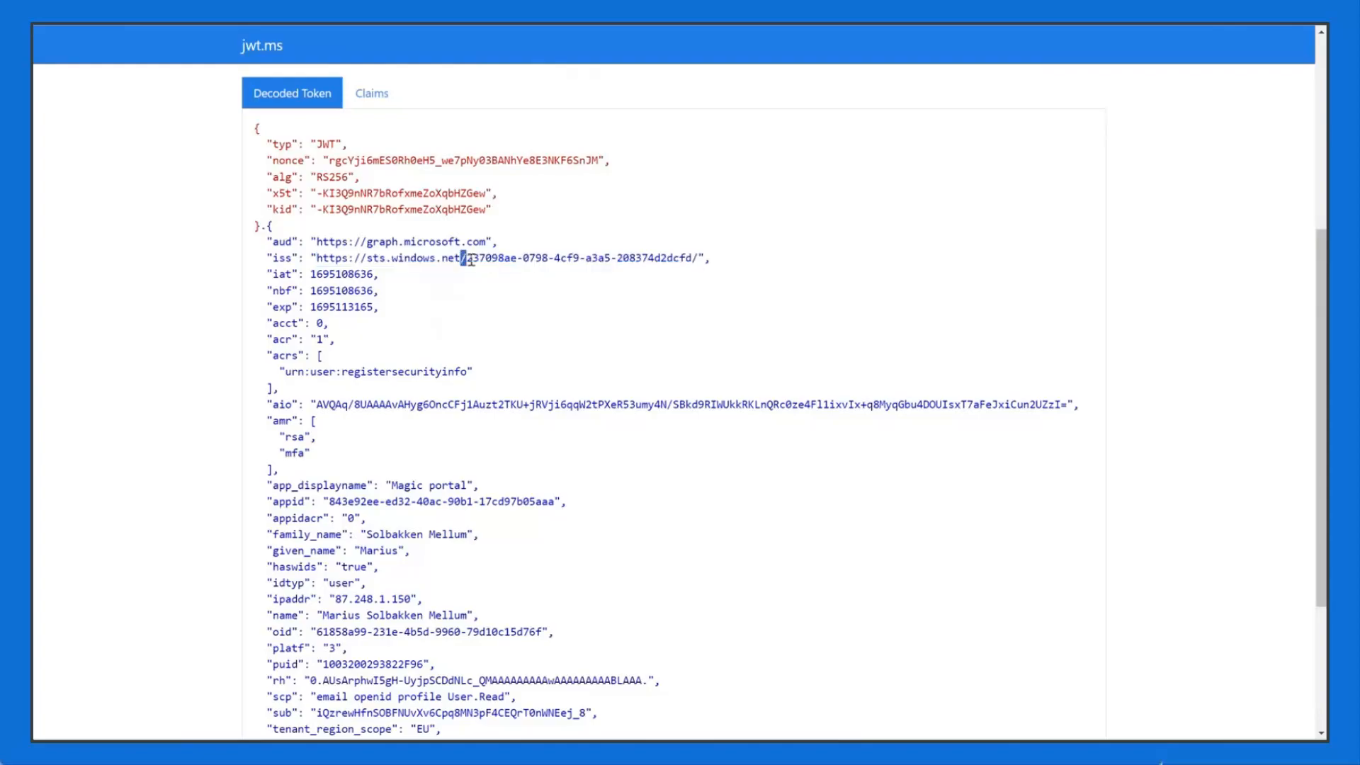
drag(467, 258, 485, 258)
Step: Mark the claims around Magic portal and the appidacr through idtyp claims
scroll(602, 332, down, 2)
drag(473, 334, 361, 334)
click(450, 382)
scroll(440, 372, down, 1)
drag(318, 291, 531, 405)
click(639, 428)
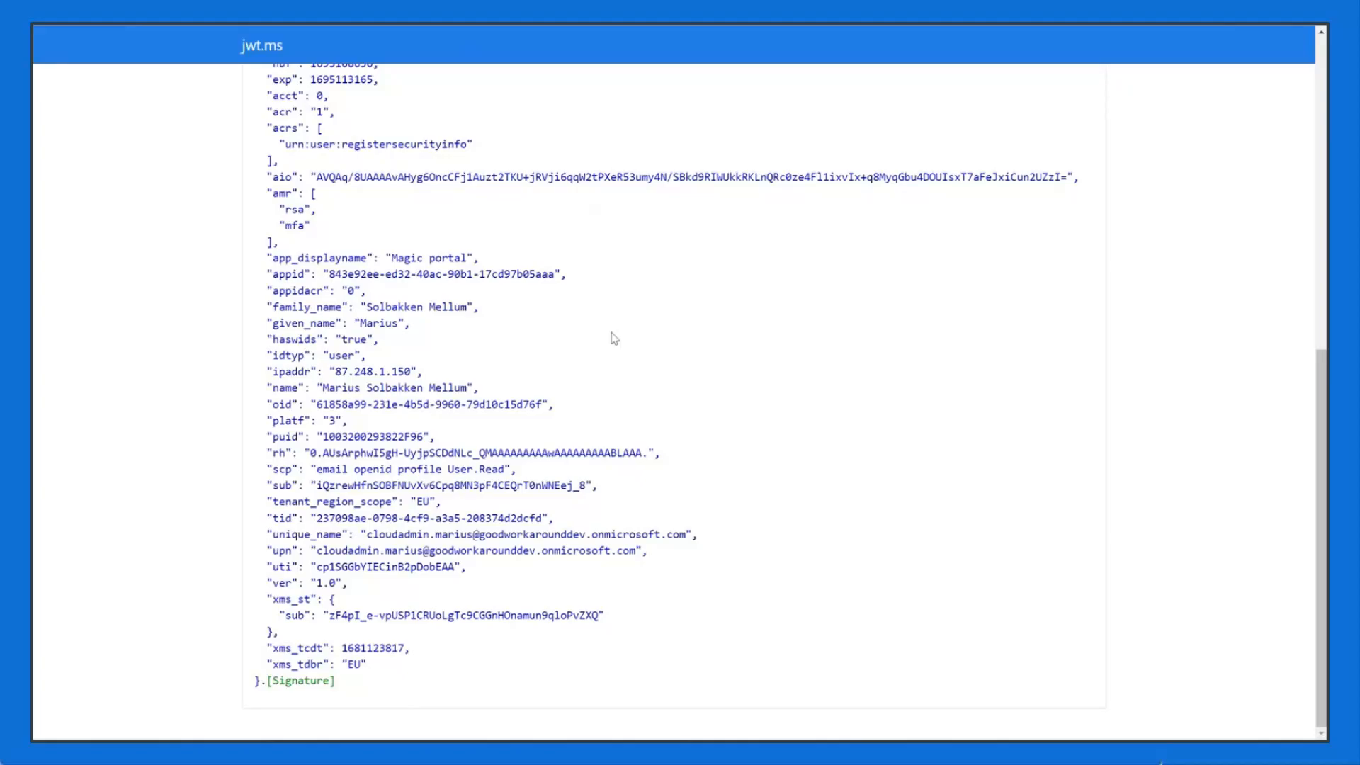
Step: Scroll through and review the rest of the decoded token claims
scroll(719, 430, up, 2)
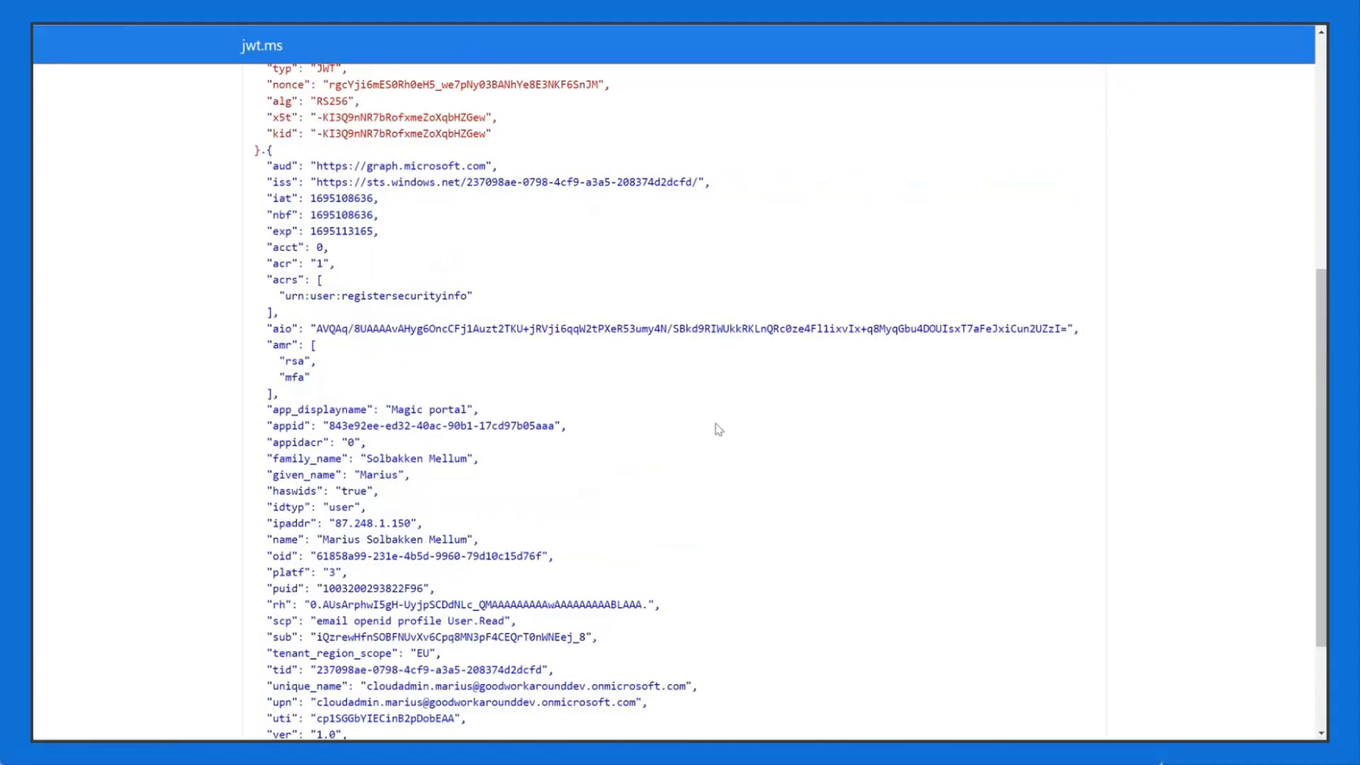
scroll(723, 423, up, 6)
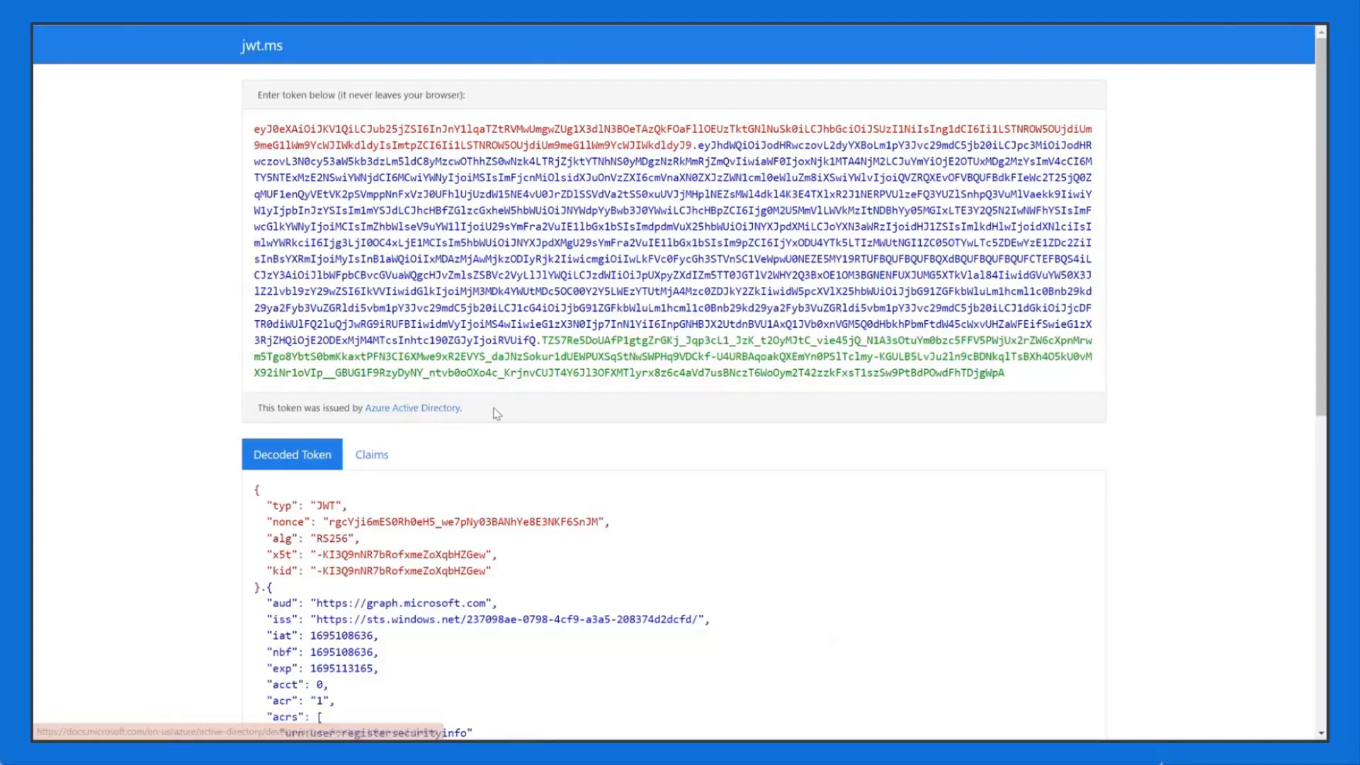
scroll(595, 411, down, 6)
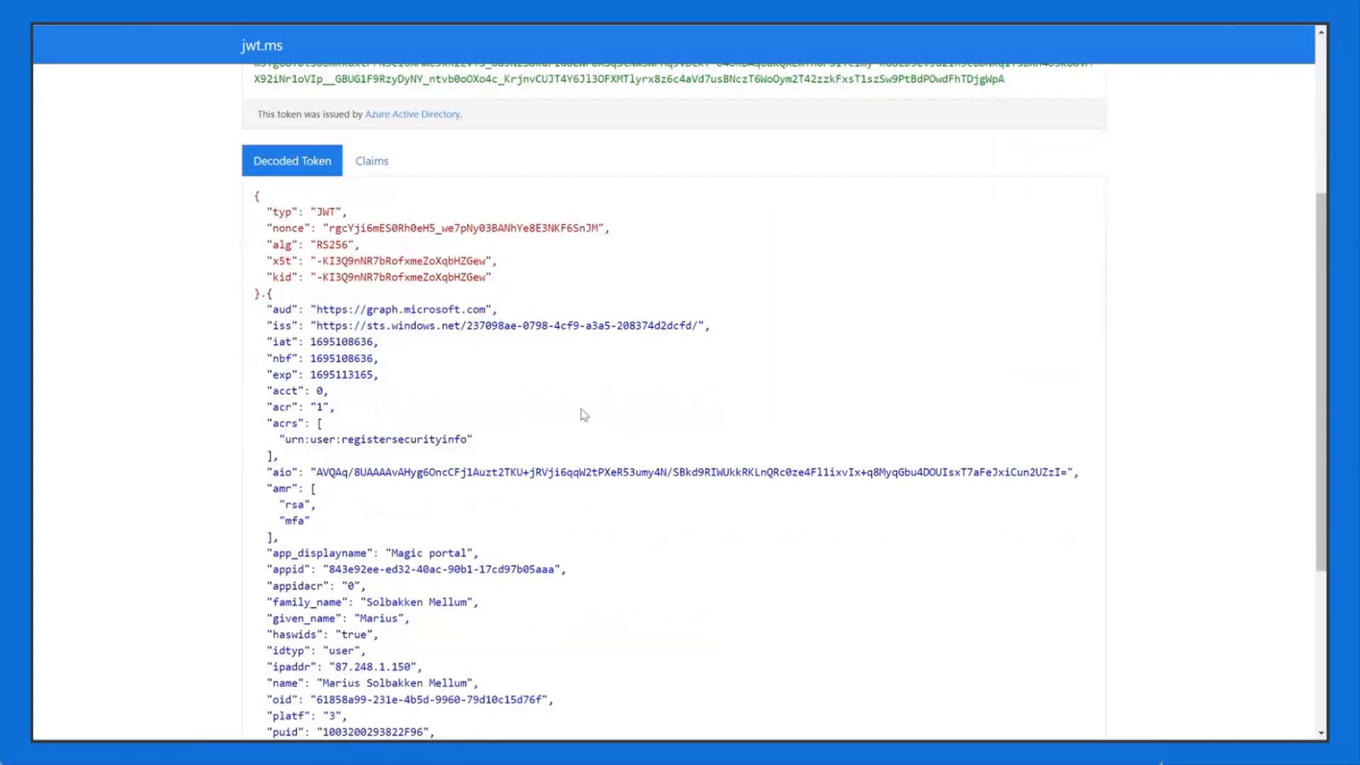
drag(269, 133, 524, 489)
click(588, 493)
scroll(641, 517, down, 3)
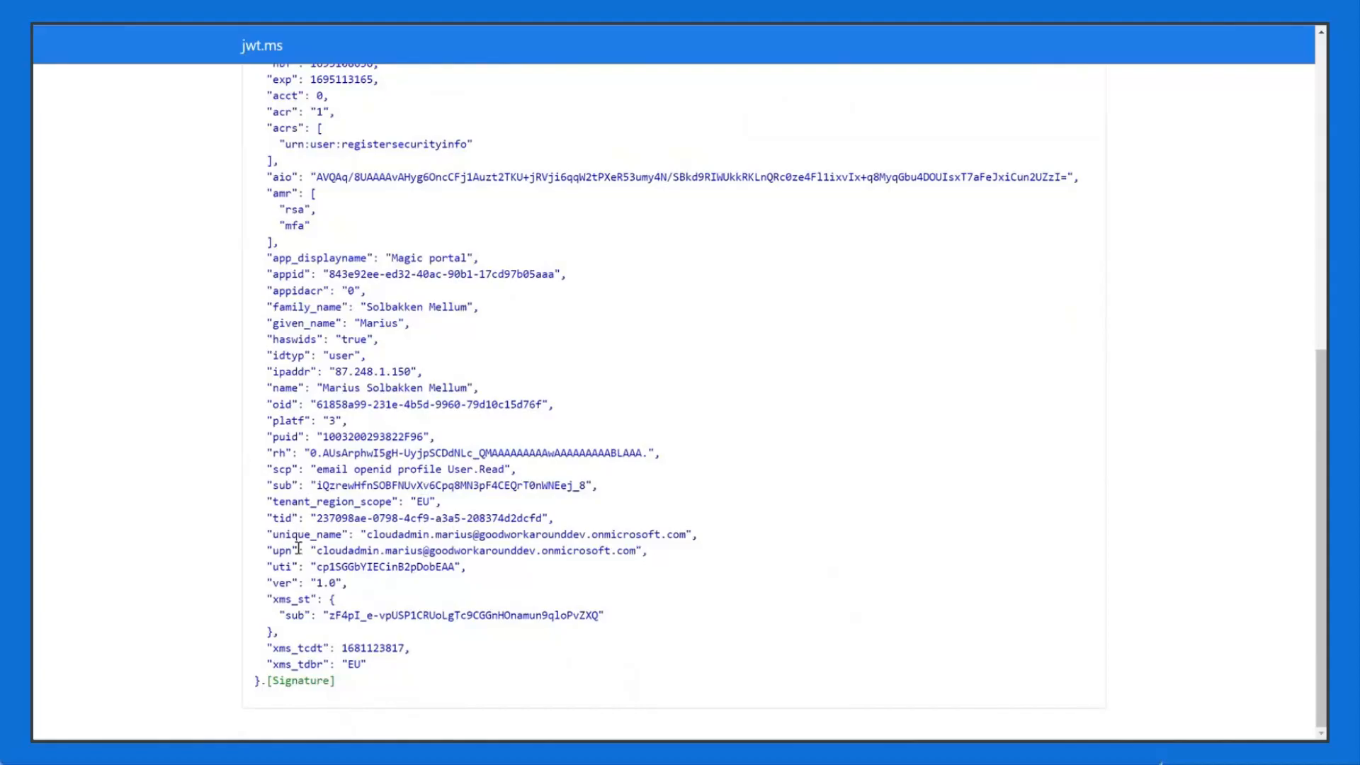
scroll(488, 512, up, 3)
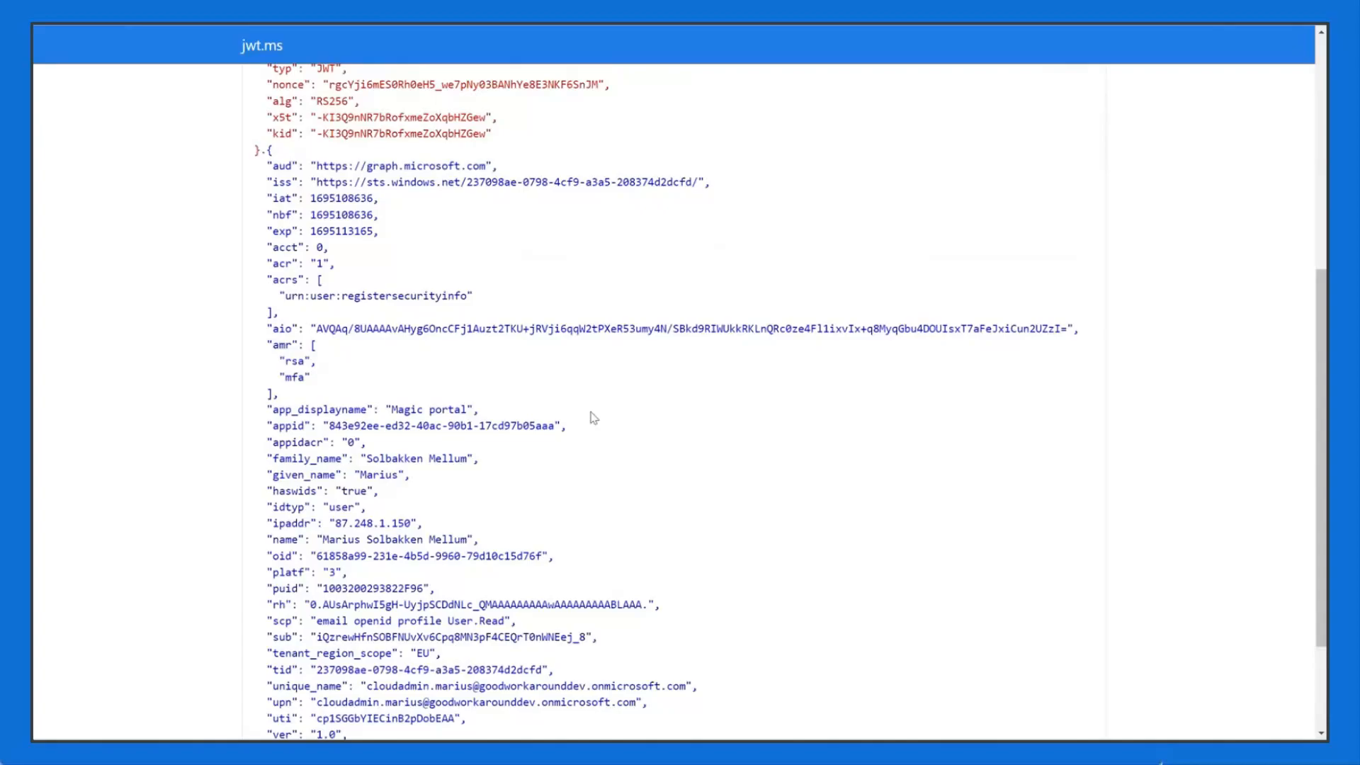
scroll(602, 425, up, 3)
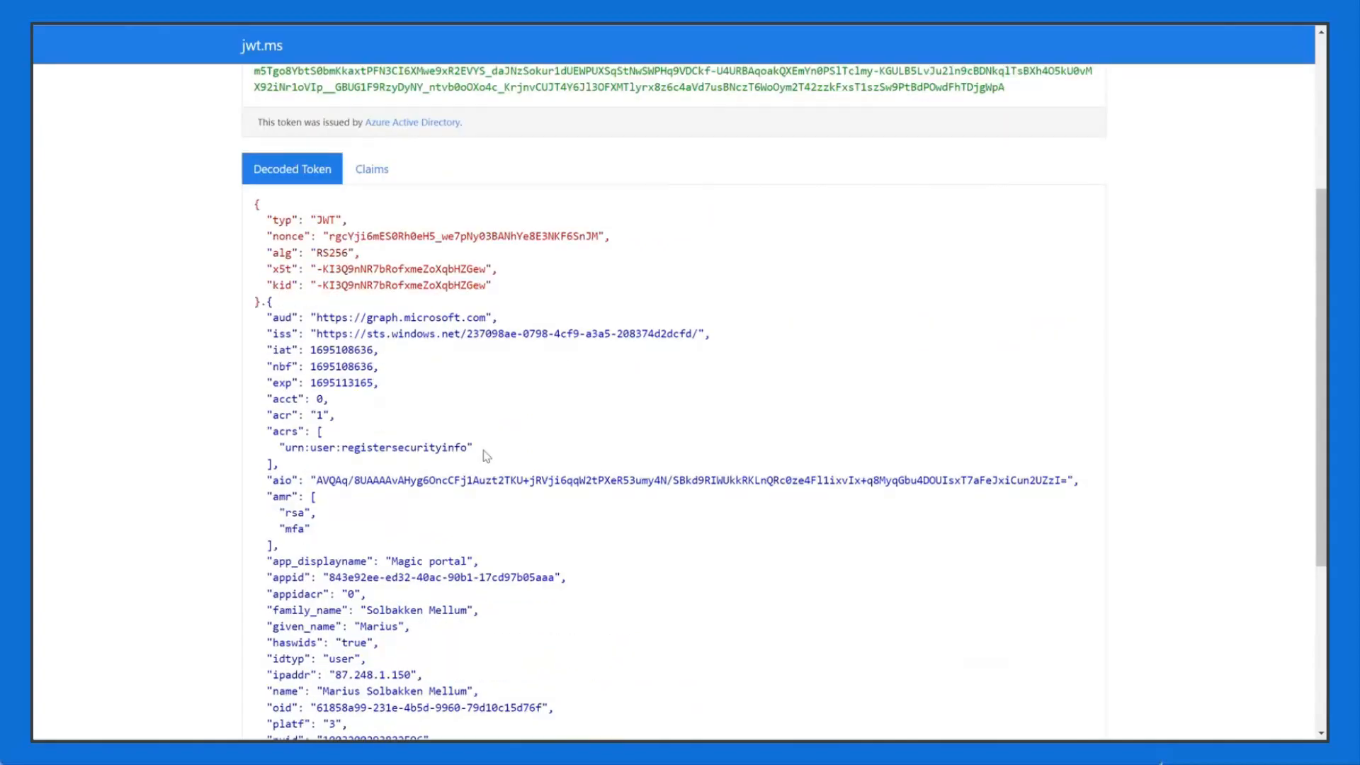
scroll(779, 448, up, 5)
scroll(779, 480, up, 2)
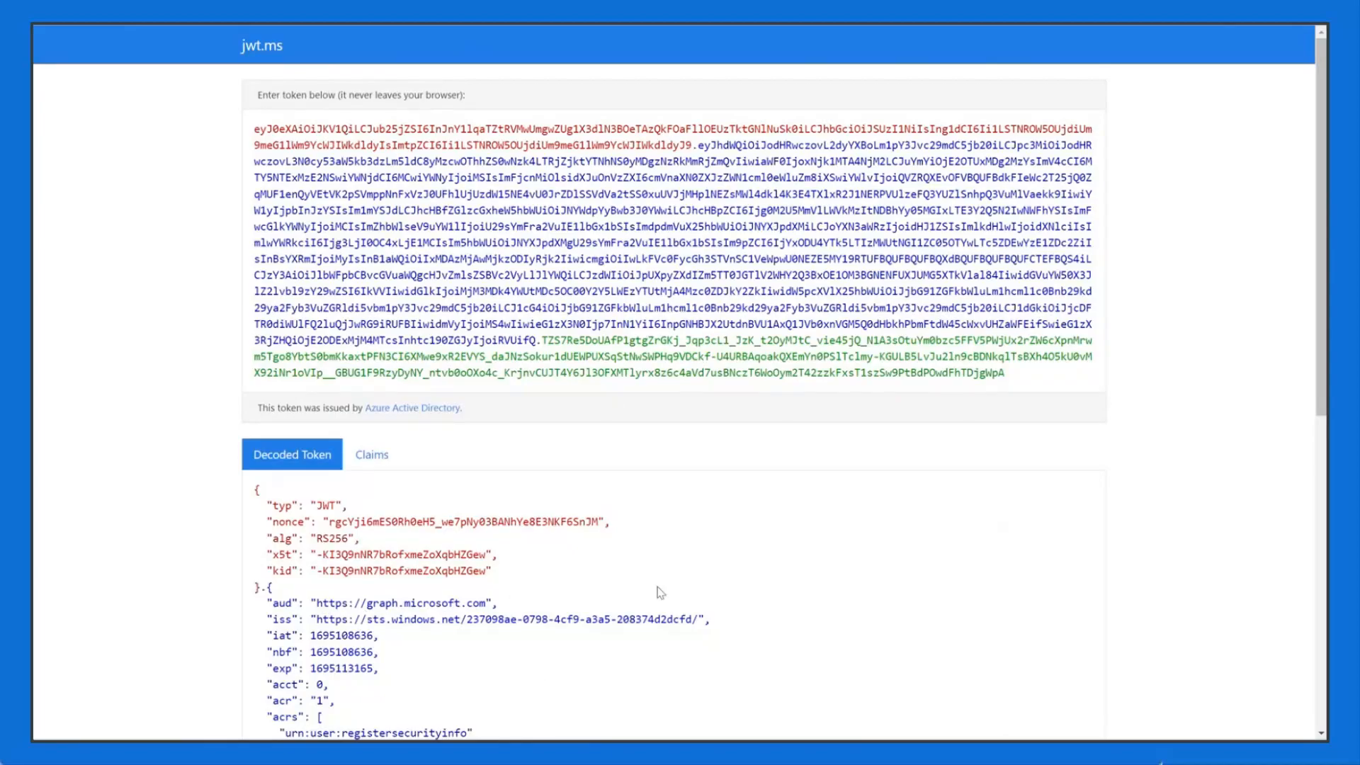
Step: Select the Magic portal sign-in URL in the notes
key(alt+Tab)
key(alt+Tab)
click(985, 218)
key(ctrl+a)
click(618, 713)
key(alt+Tab)
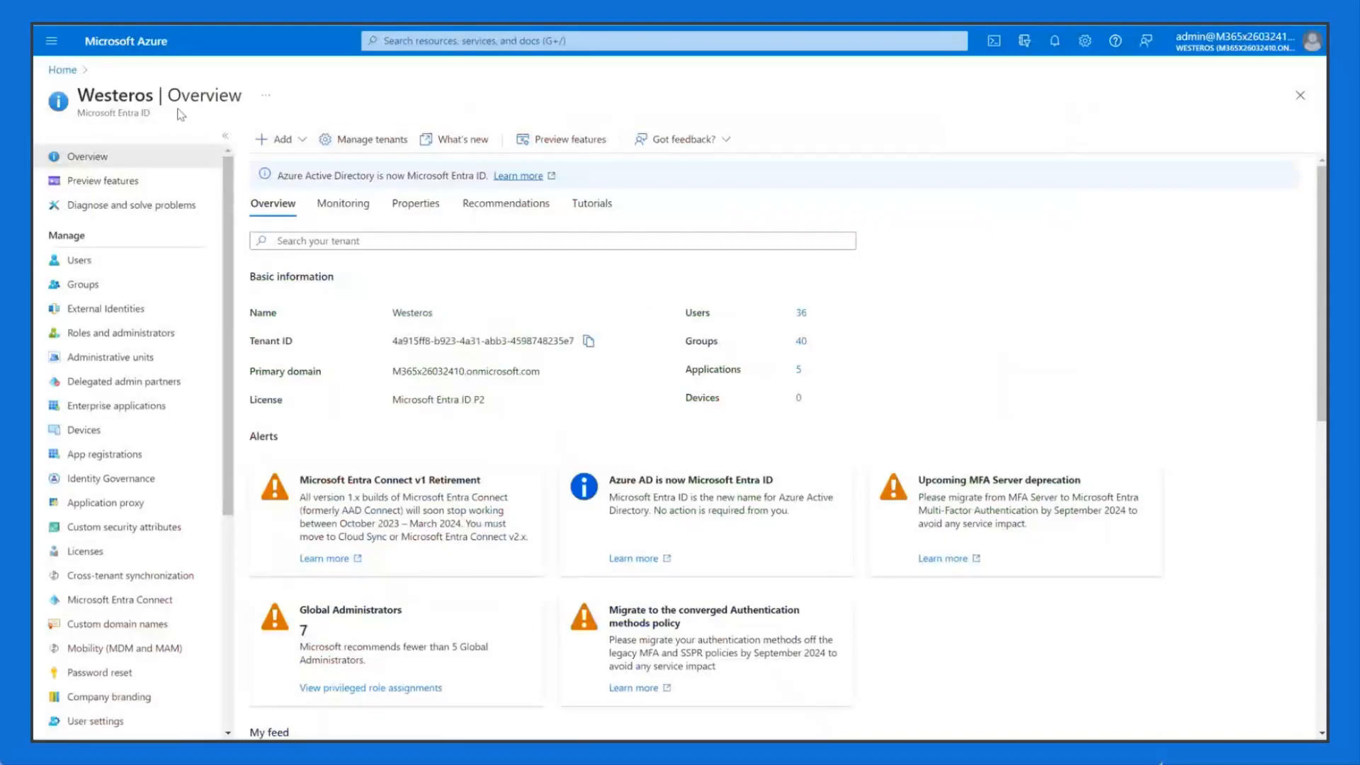
Step: Sign in to Magic portal as the Westeros admin, getting error AADSTS90072, then return to the notes
double_click(124, 94)
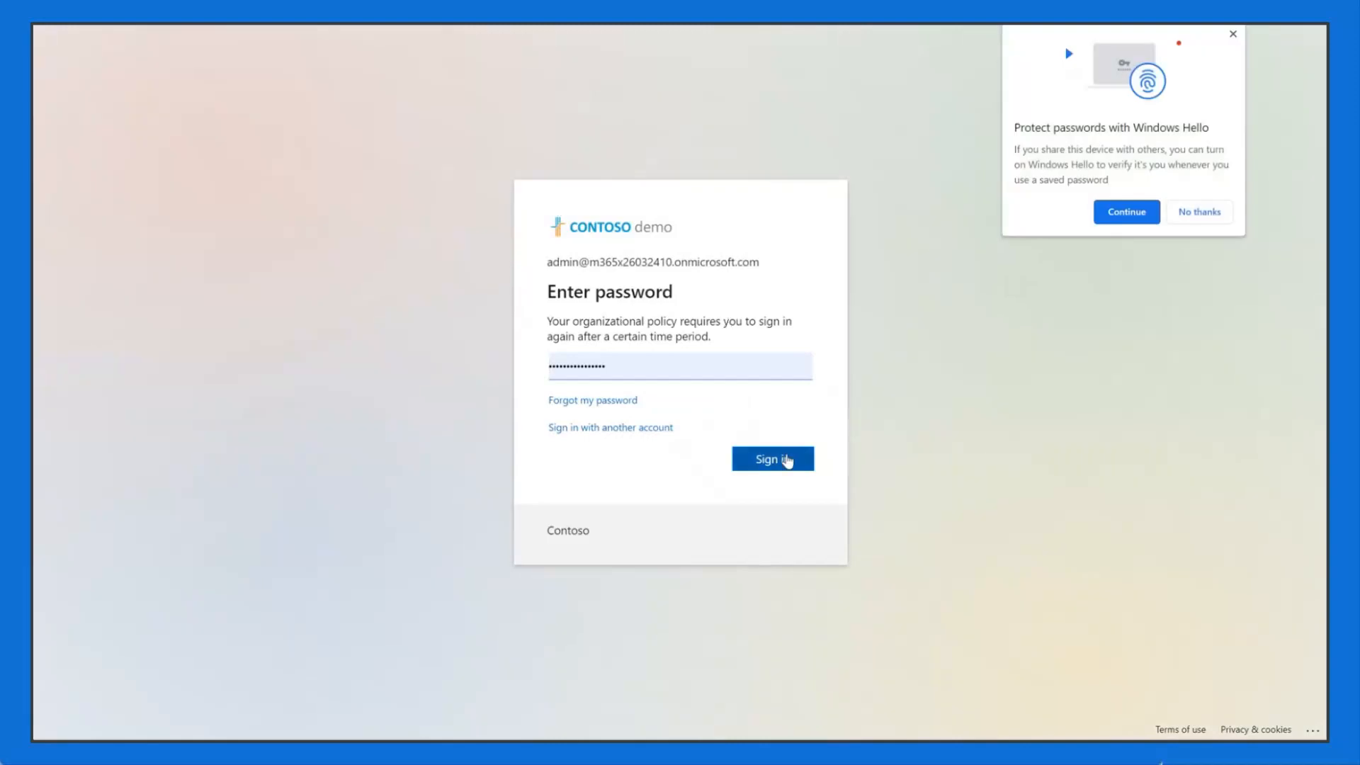
click(786, 461)
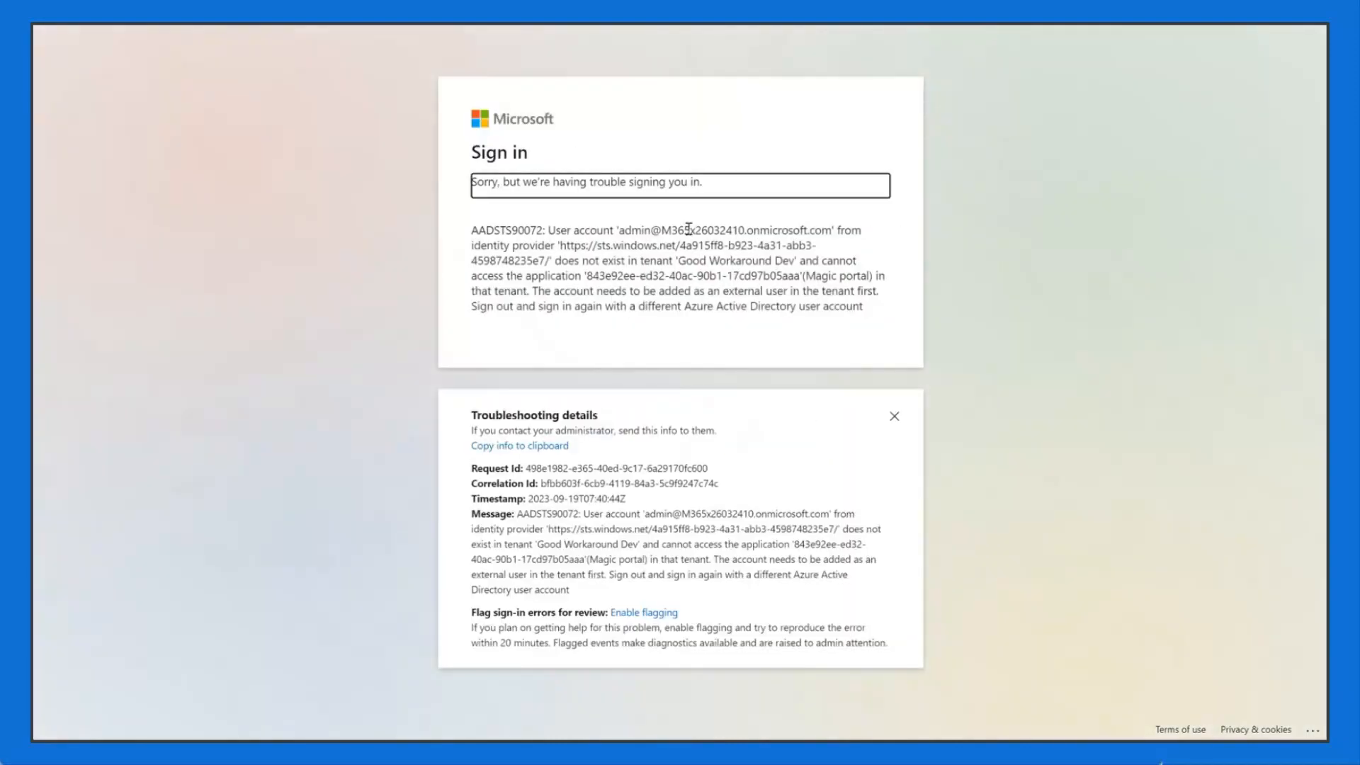
click(571, 278)
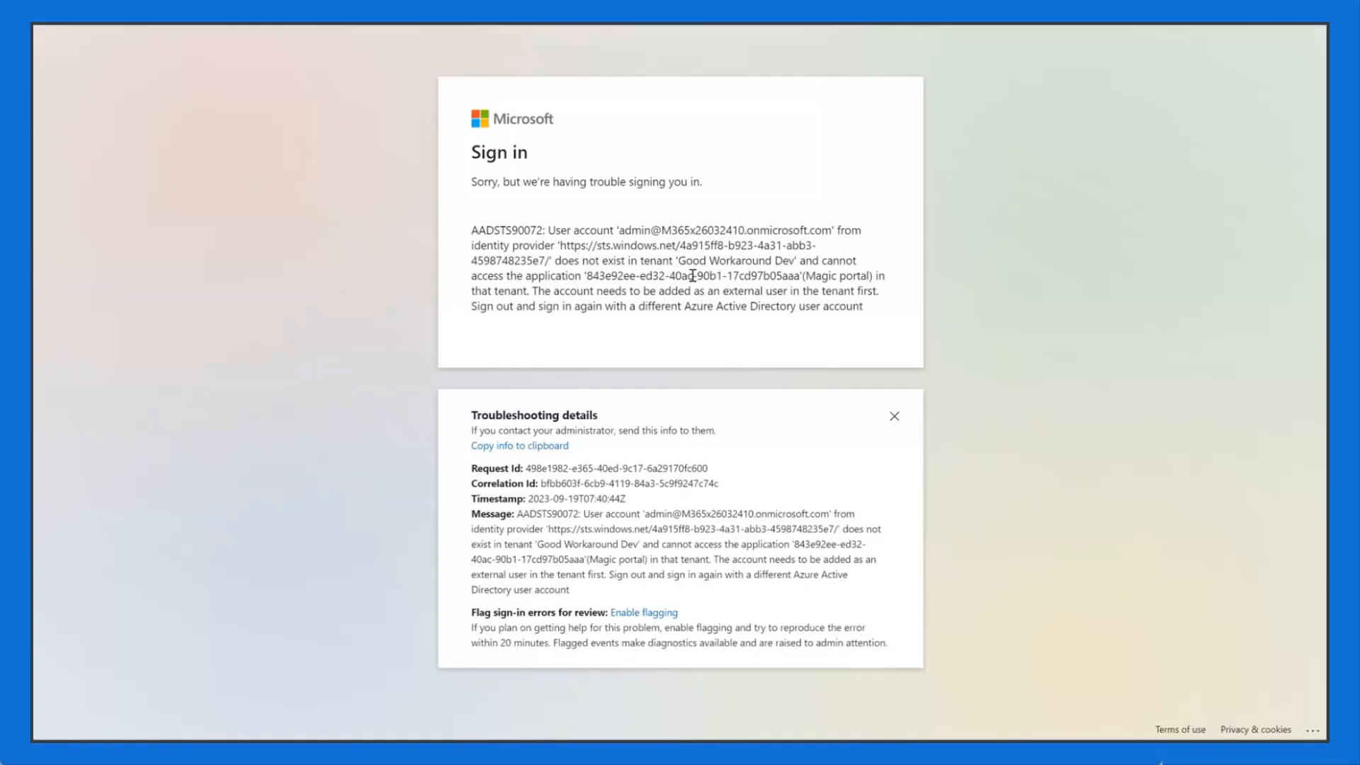
key(alt+Tab)
key(alt+Tab)
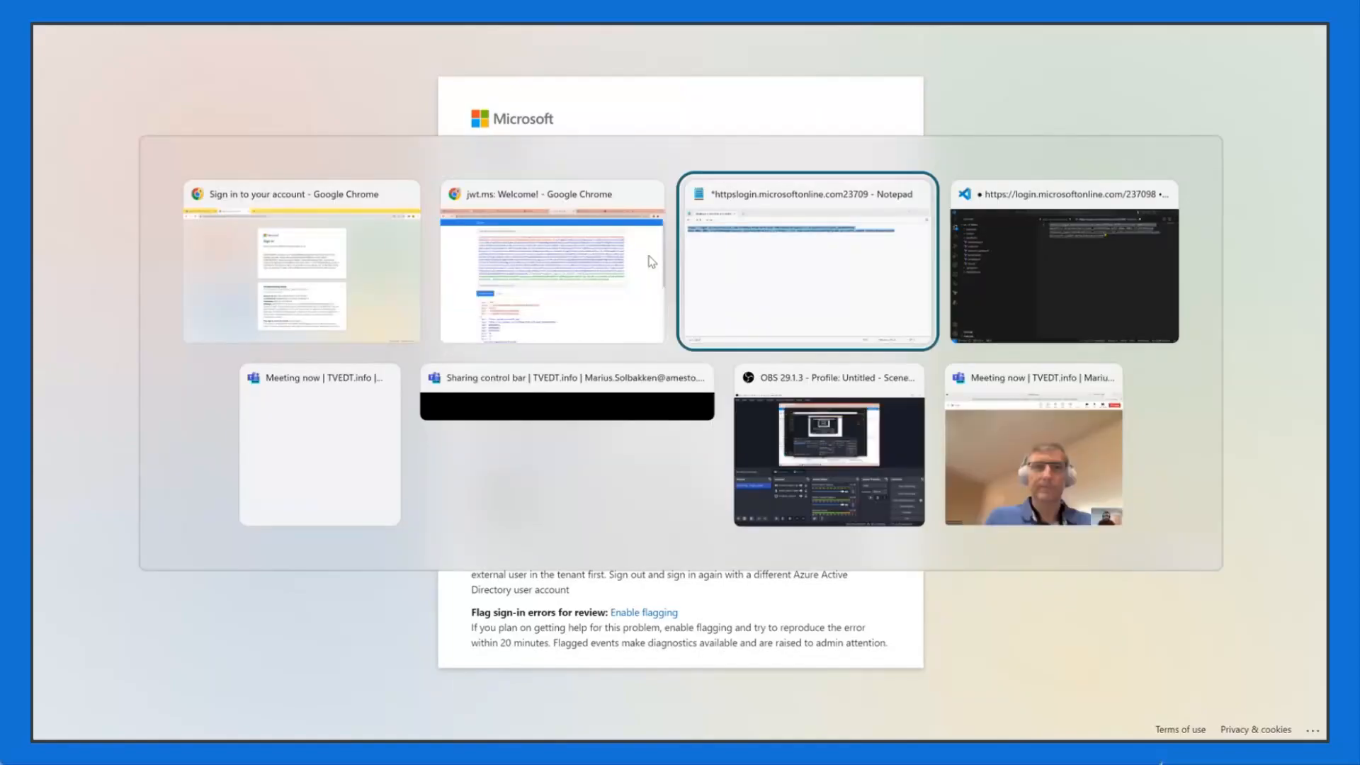
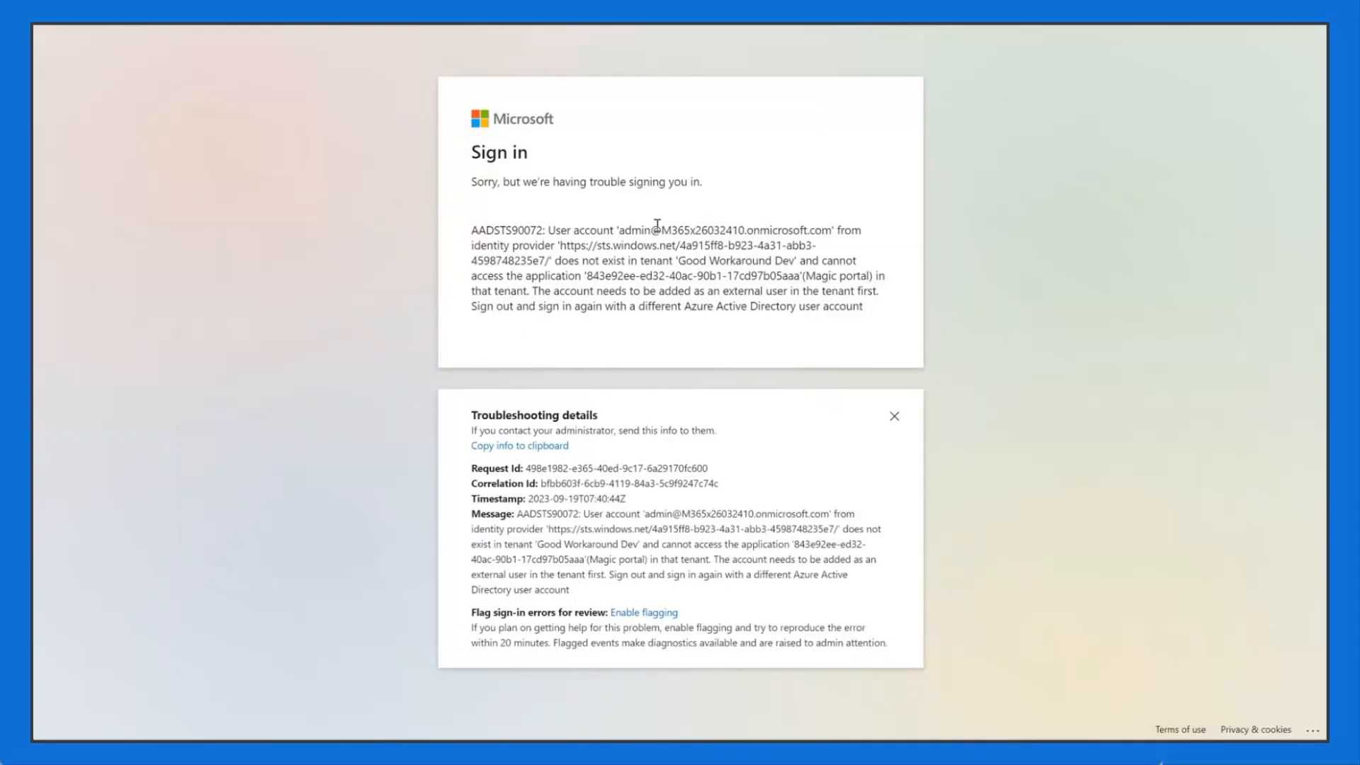
Step: Highlight the account, its absence from tenant 'Good Workaround Dev', and 'Magic portal' in the AADSTS90072 error
drag(620, 230, 833, 233)
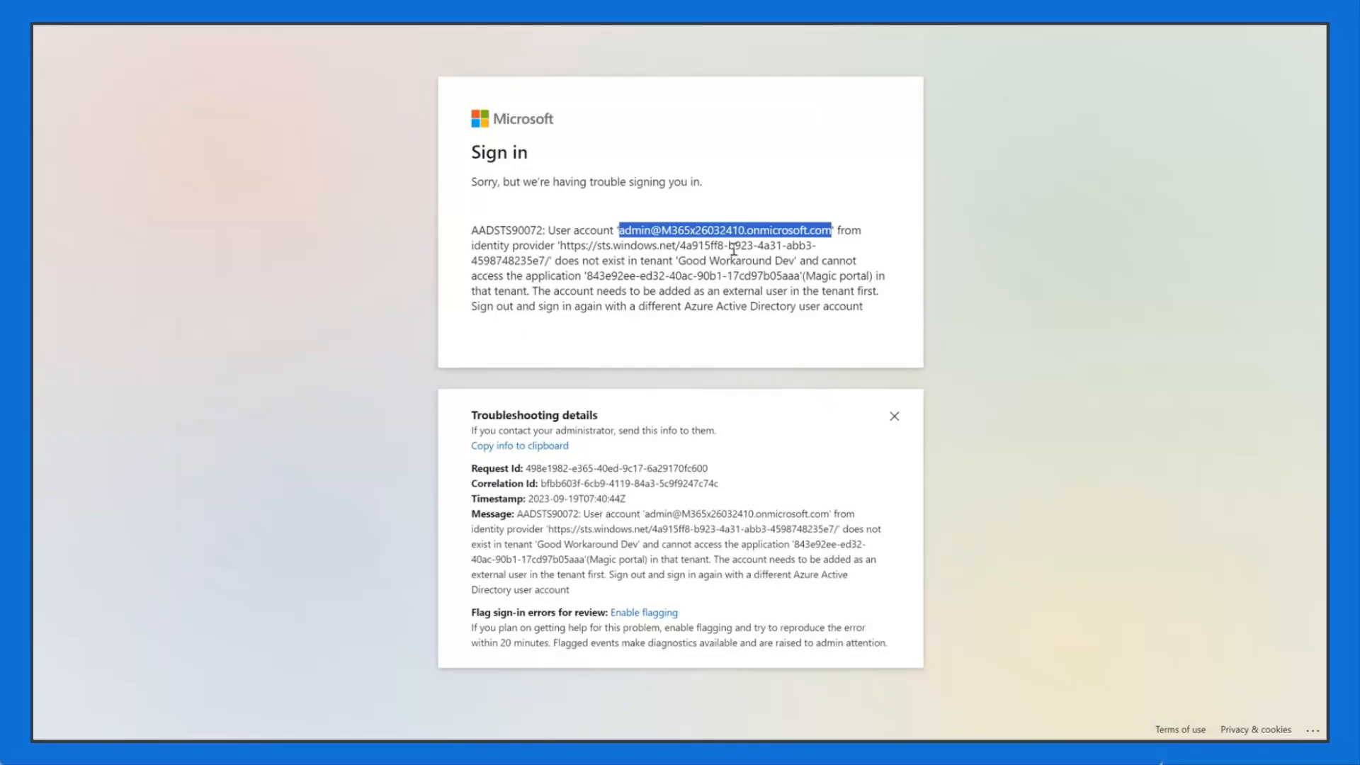
click(798, 270)
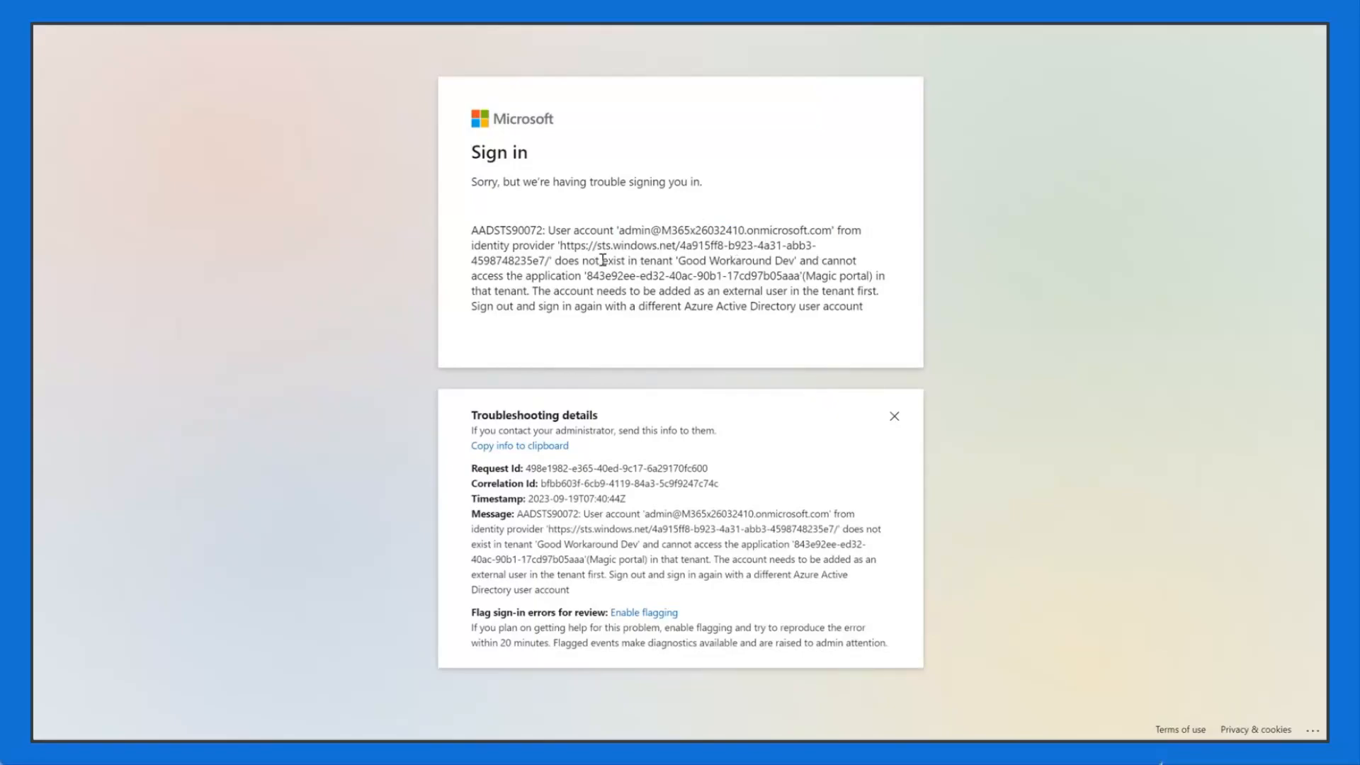
drag(575, 261, 796, 262)
click(701, 268)
click(814, 292)
drag(804, 276, 881, 276)
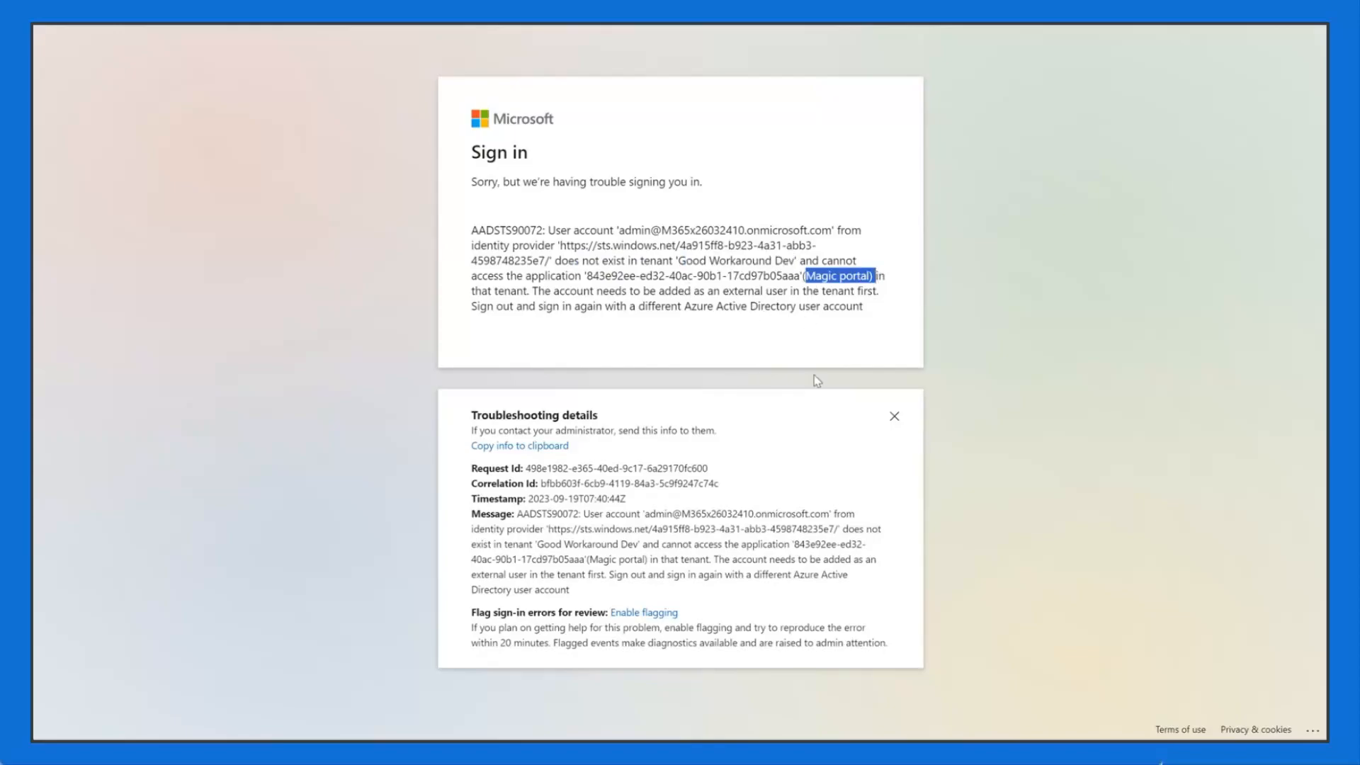
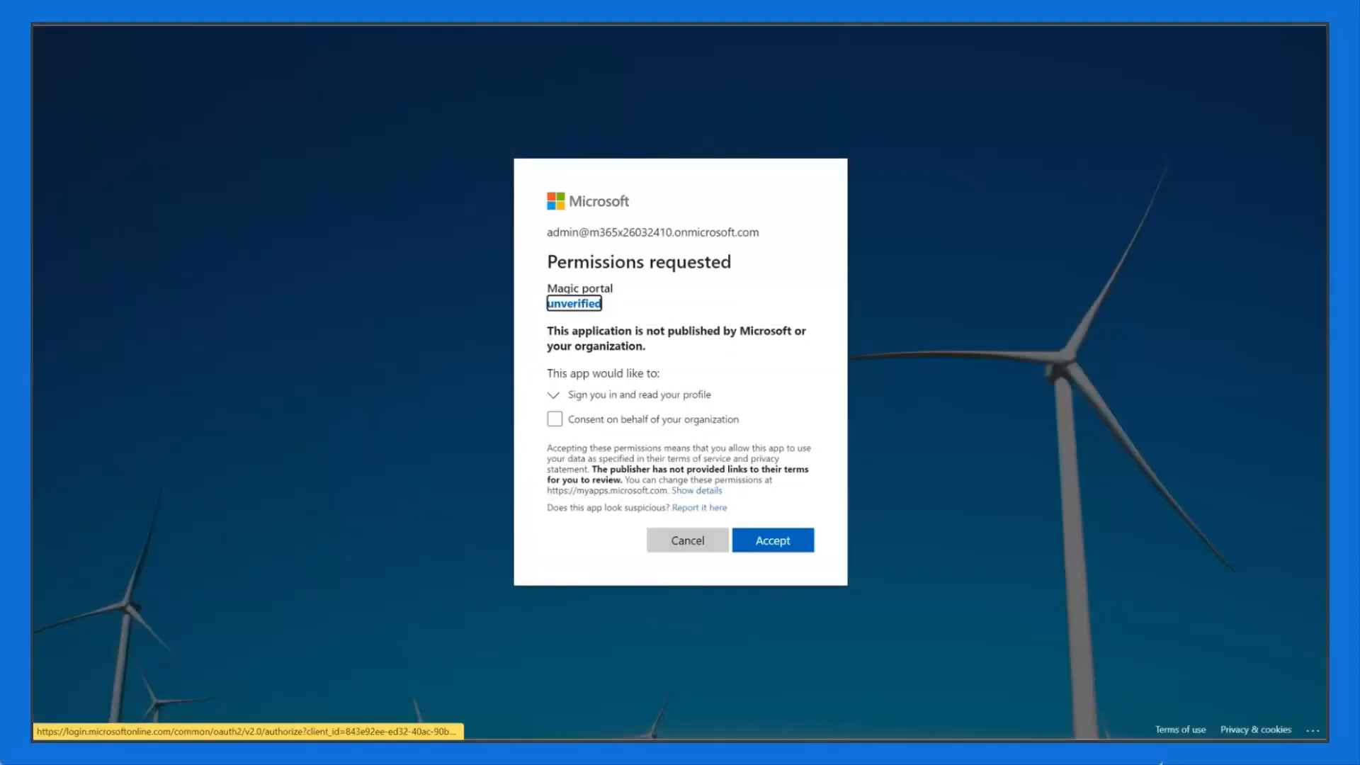
Step: Review the Magic portal permissions request, then accept it
click(307, 17)
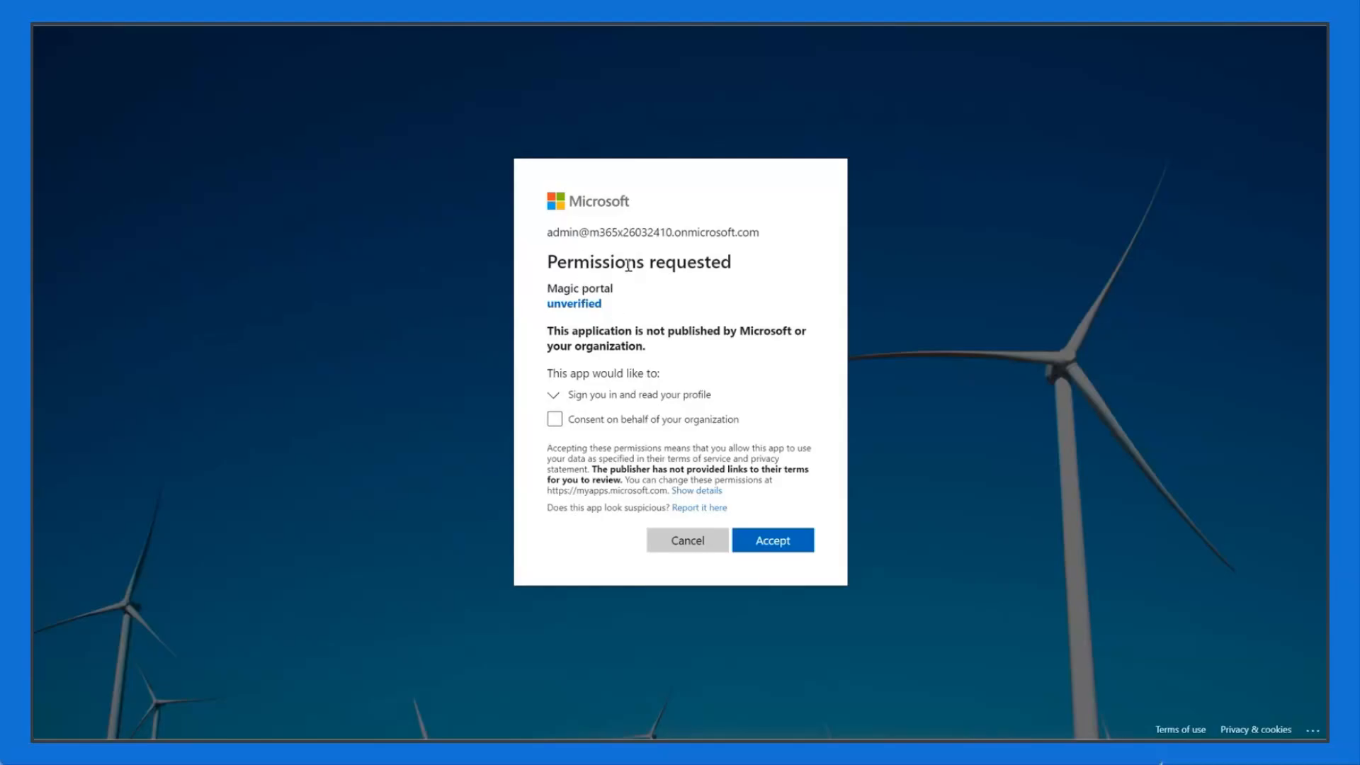
triple_click(634, 262)
click(664, 298)
double_click(587, 284)
click(671, 292)
click(796, 545)
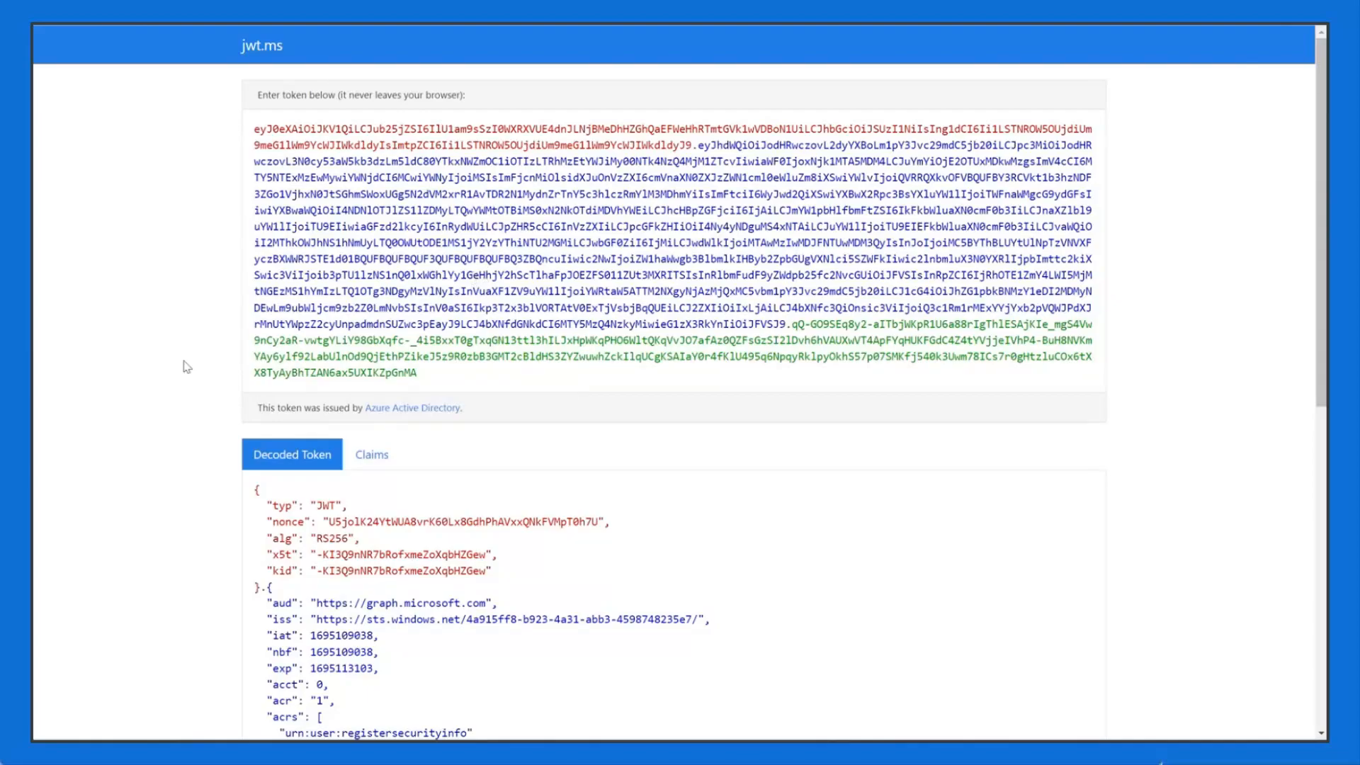
Step: Scroll through the decoded token's claims in jwt.ms, highlighting the ipaddr claim
scroll(137, 407, down, 2)
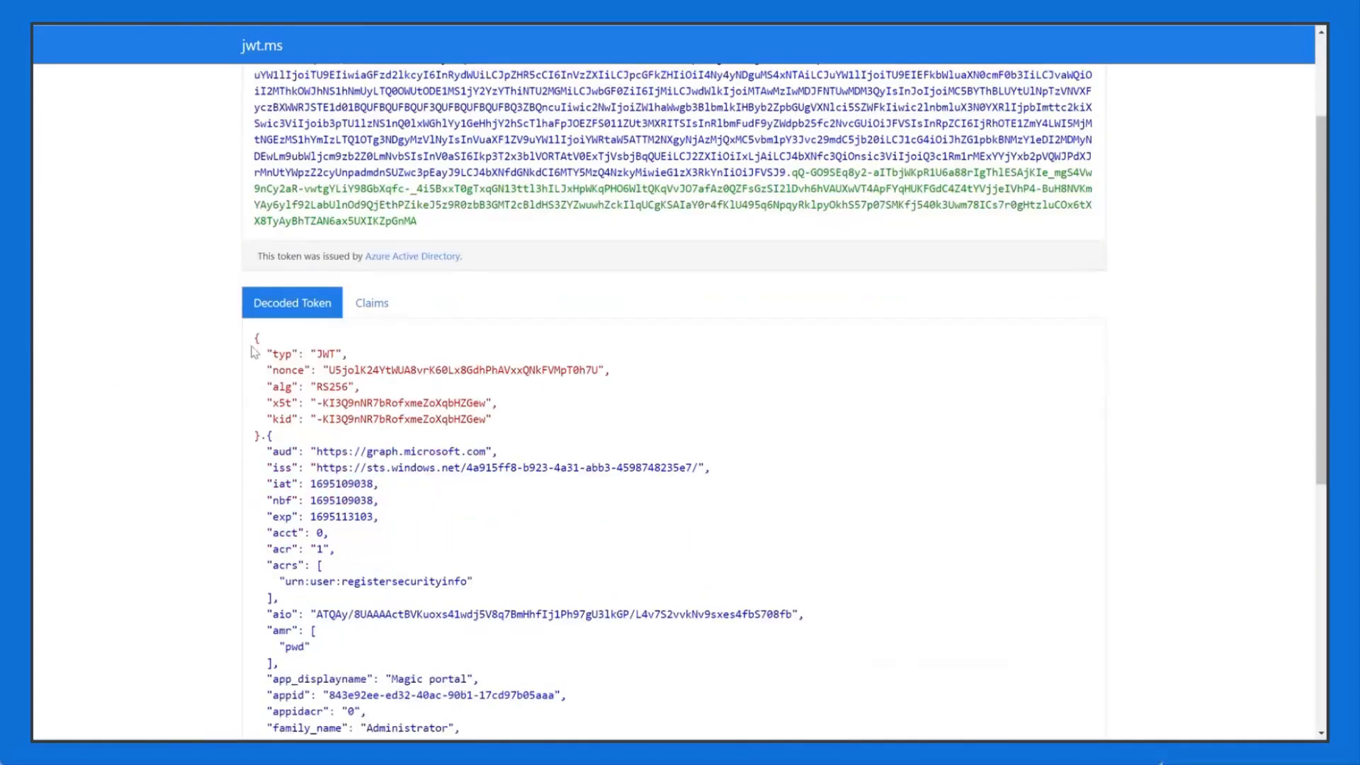
scroll(352, 485, down, 6)
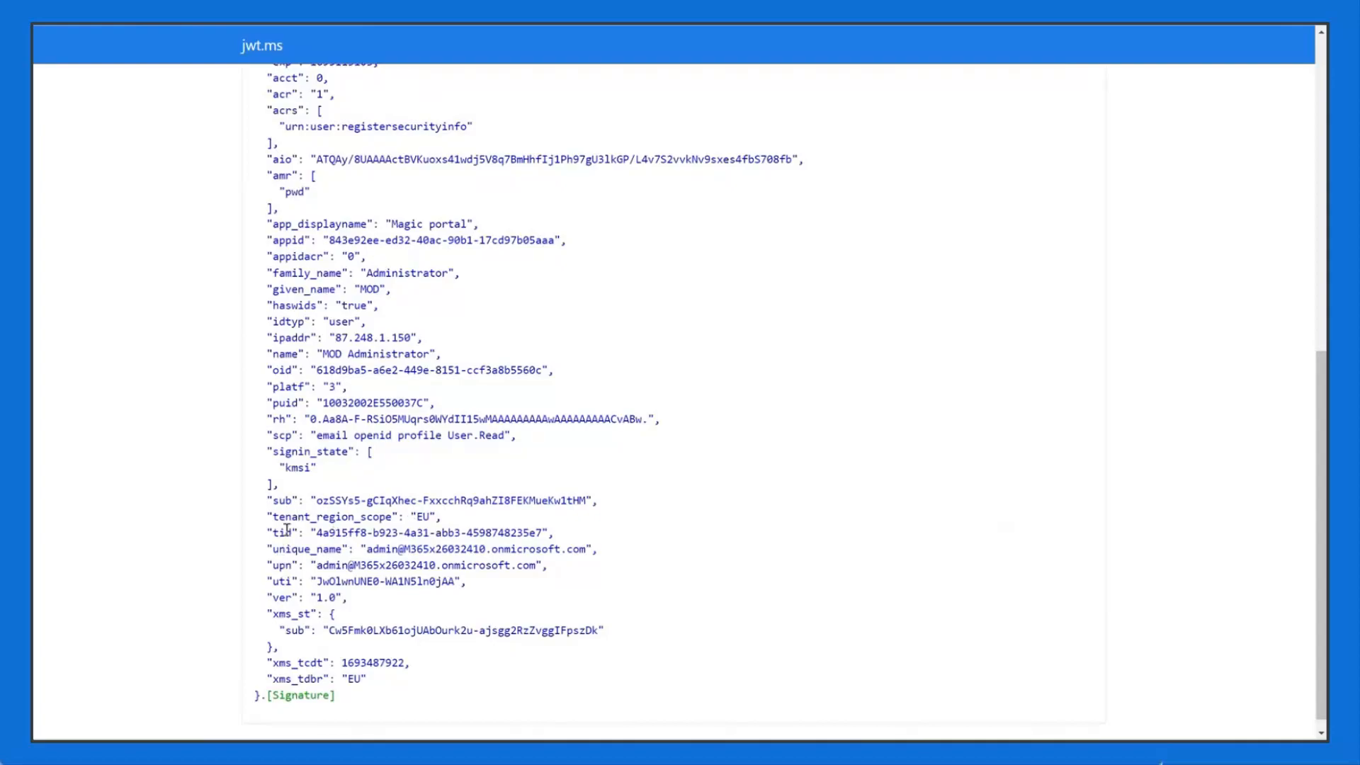
double_click(289, 354)
double_click(291, 337)
scroll(431, 473, up, 4)
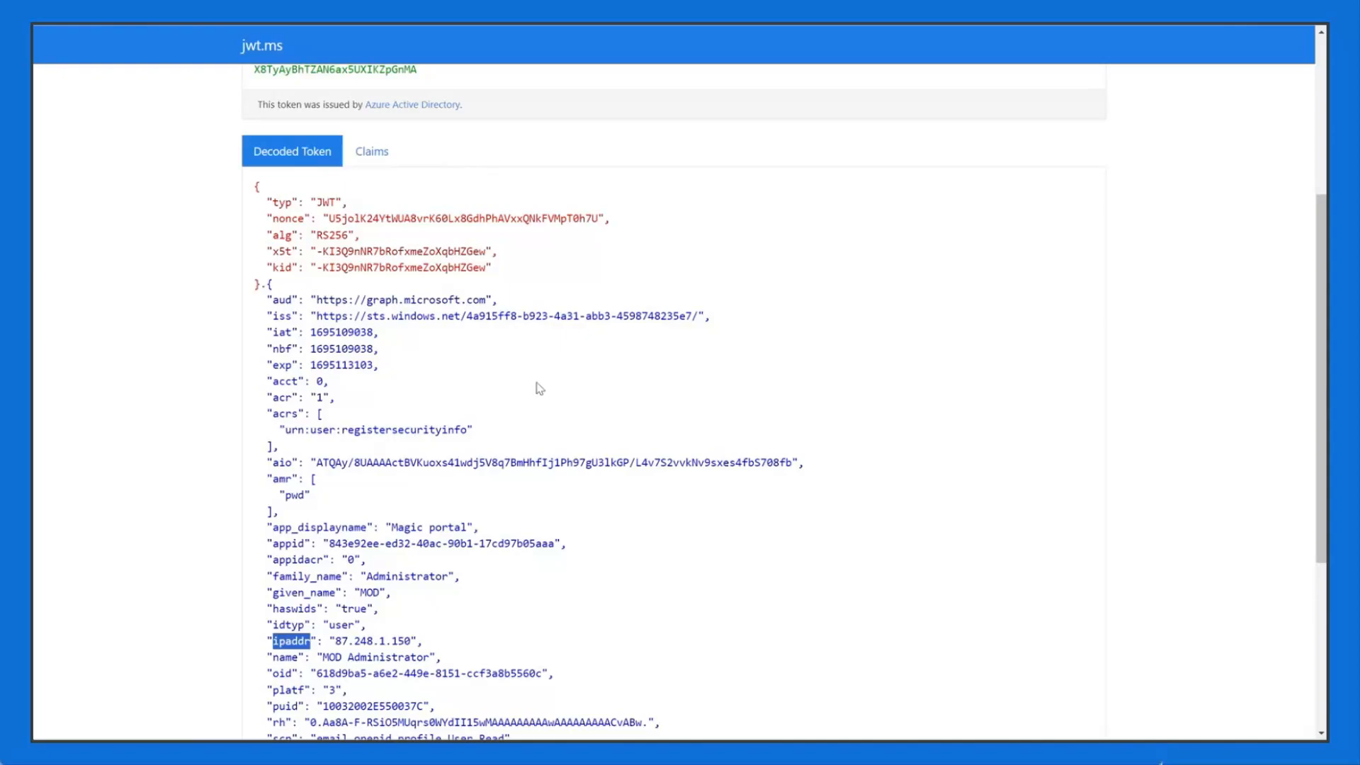
click(520, 366)
drag(316, 315, 698, 316)
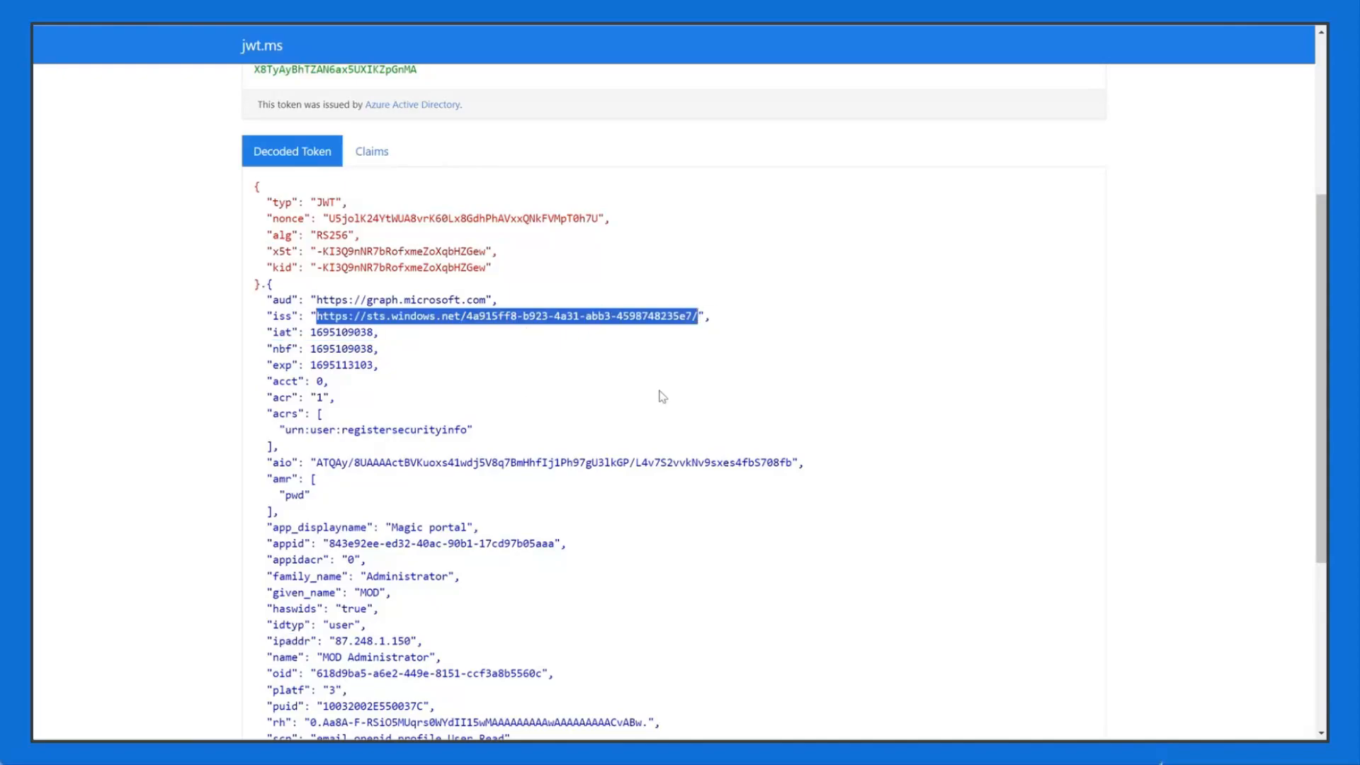
click(473, 319)
mouse_move(472, 317)
mouse_down()
mouse_move(493, 317)
mouse_move(466, 317)
mouse_up()
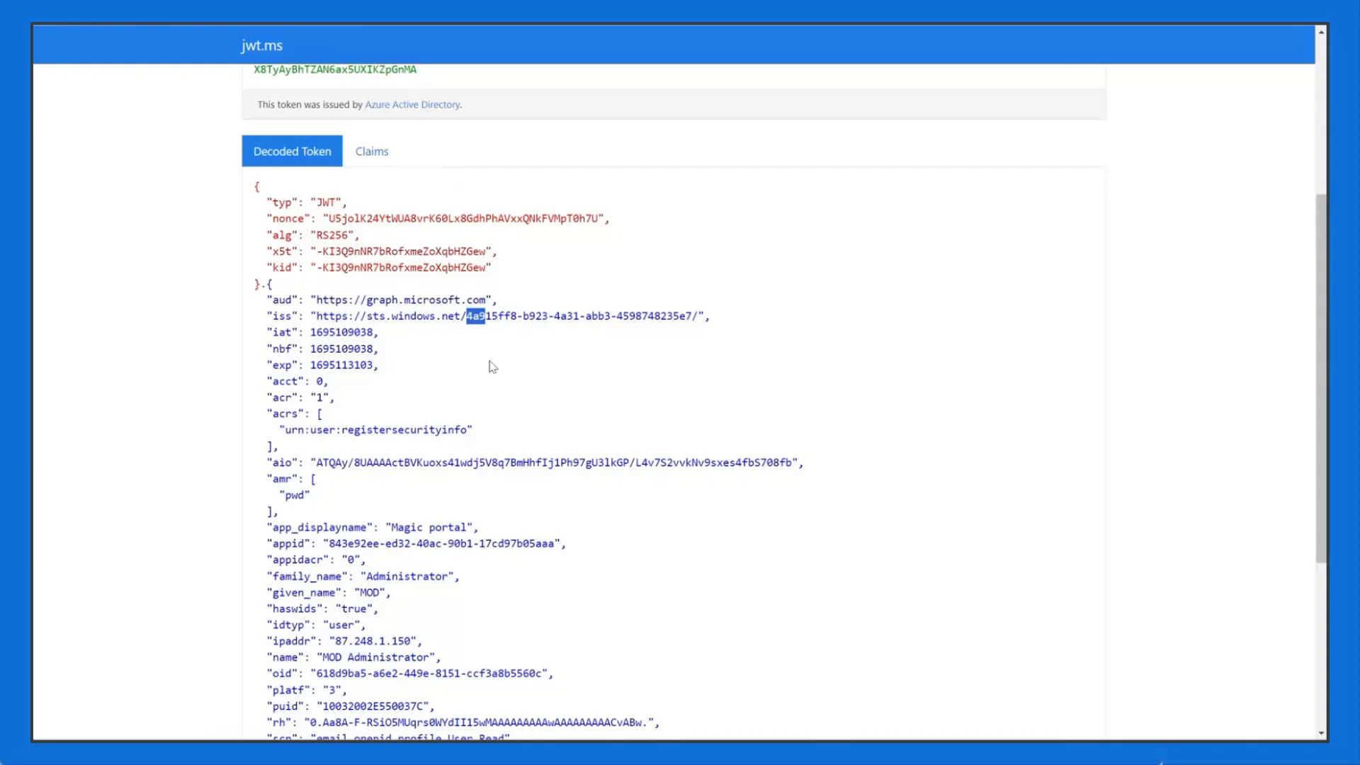
double_click(282, 316)
click(316, 317)
drag(312, 316, 700, 316)
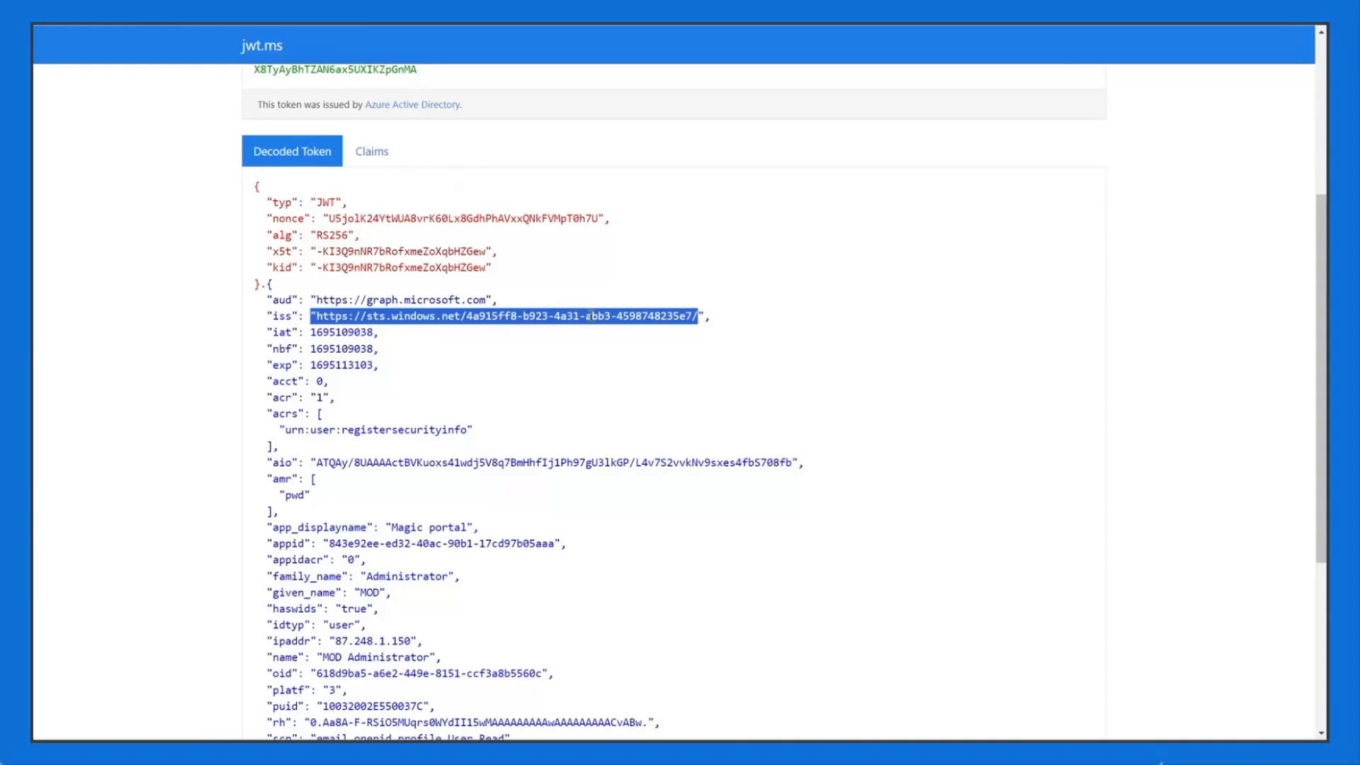
click(588, 315)
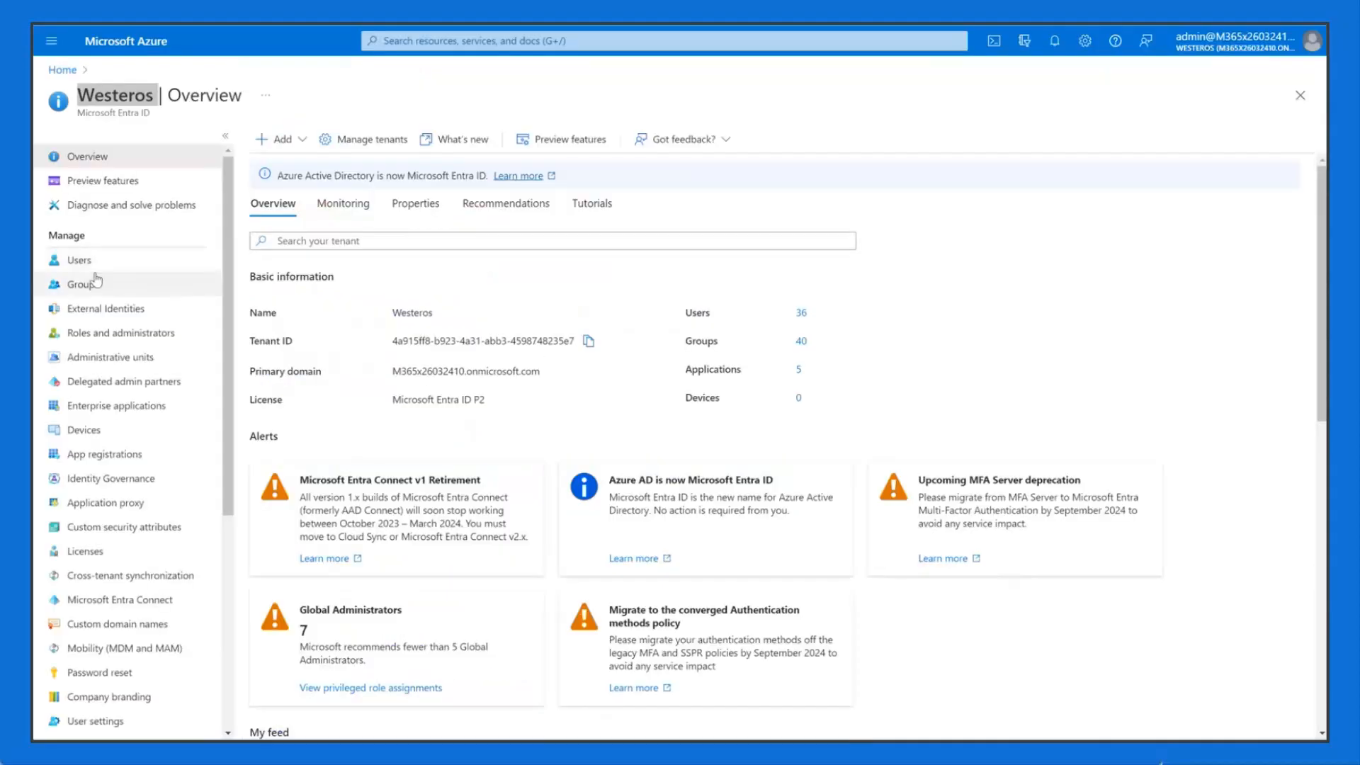
Step: Check the Westeros tenant Overview and highlight its primary domain to match the token issuer
click(107, 264)
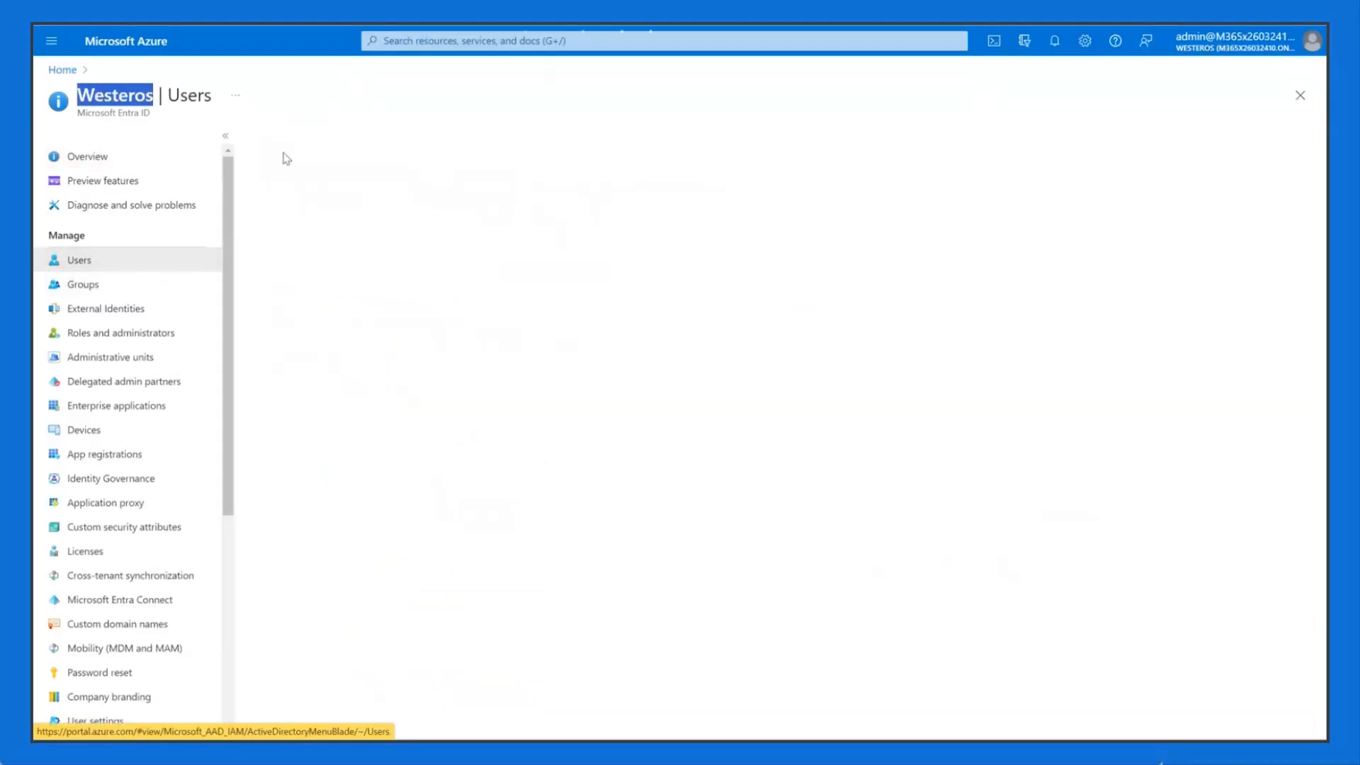
key(alt+Tab)
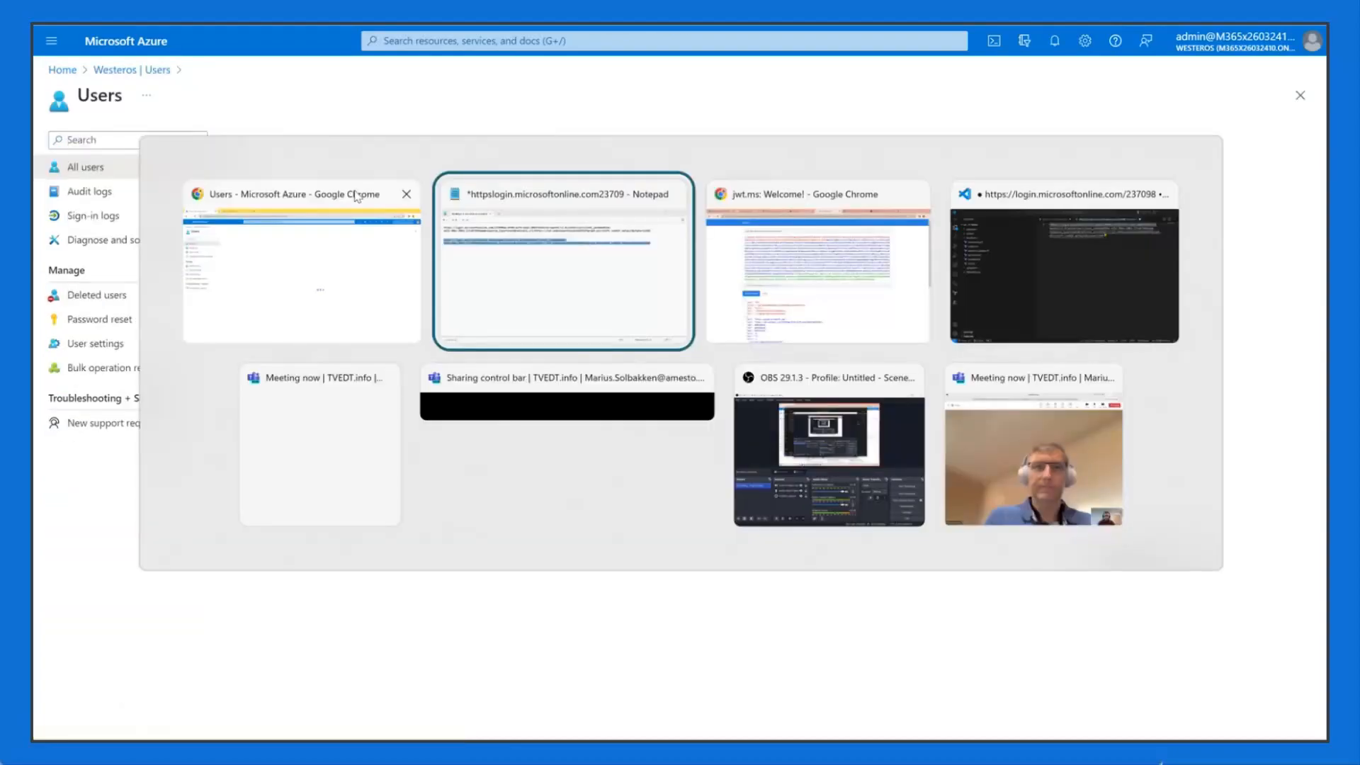
click(356, 196)
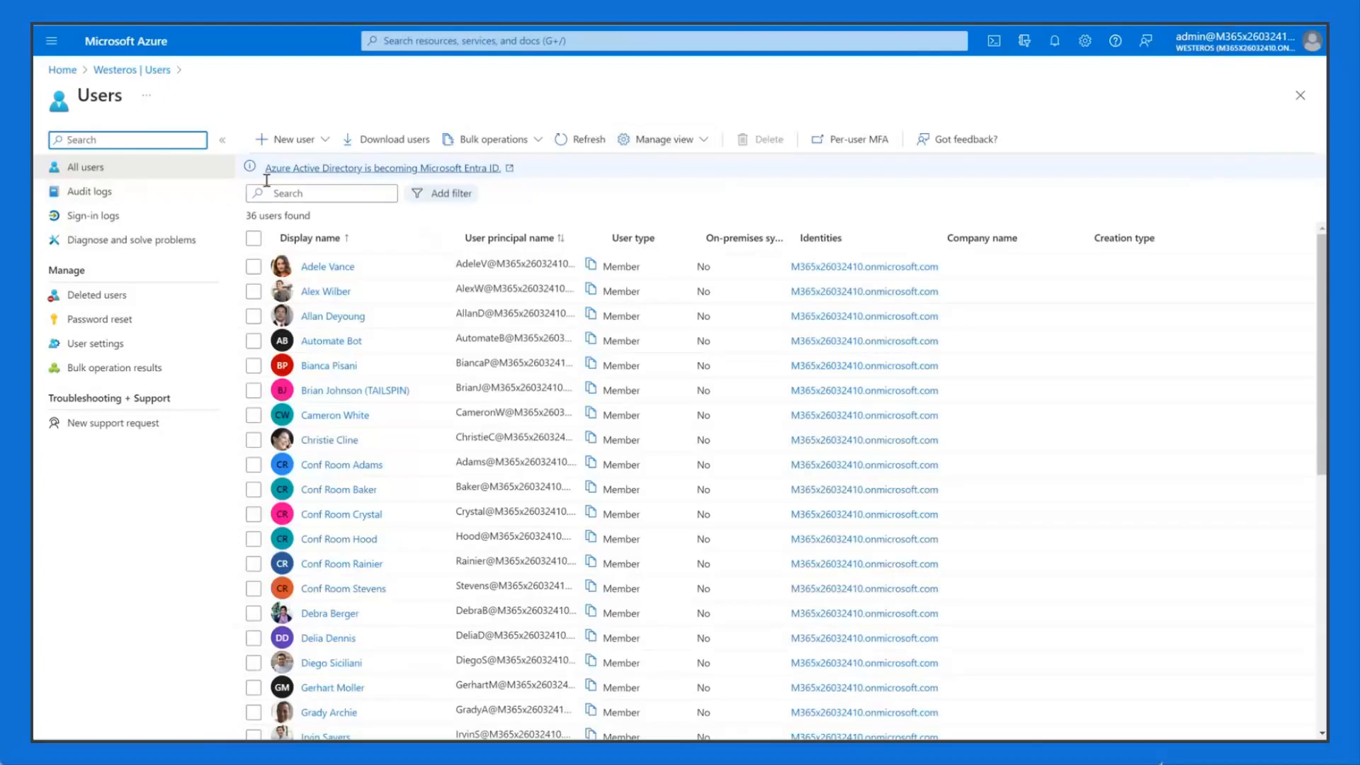
click(165, 70)
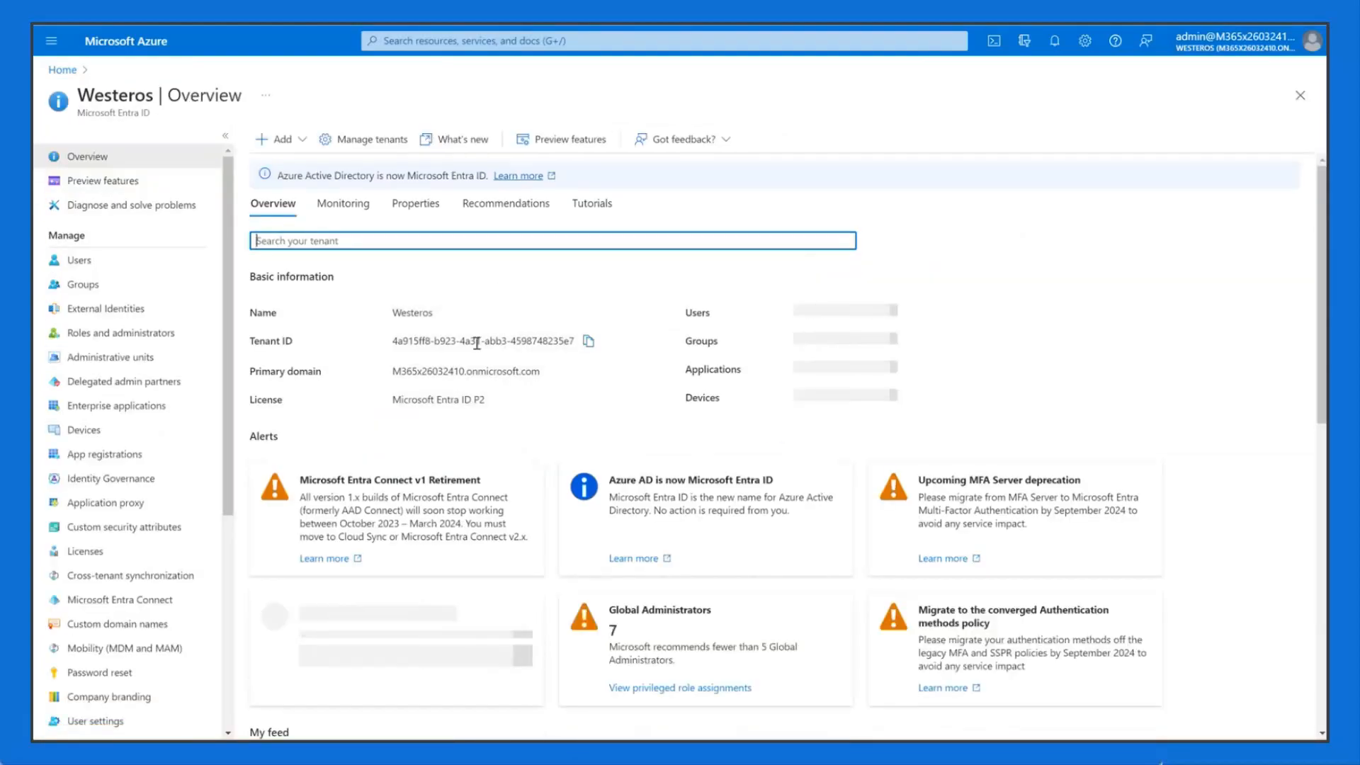
triple_click(526, 371)
key(alt+Tab)
key(alt+Tab)
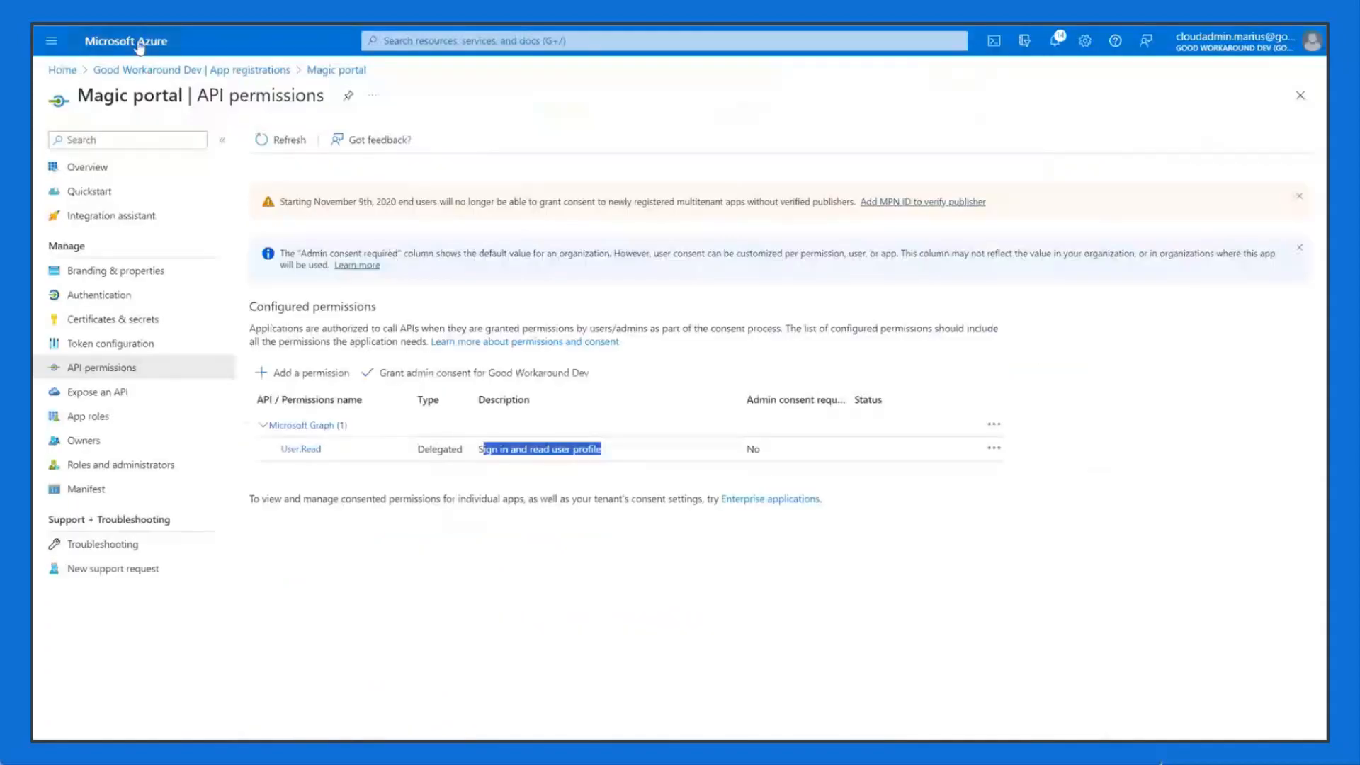
Step: Start an external user invitation from the Good Workaround Dev tenant's Users list
click(134, 44)
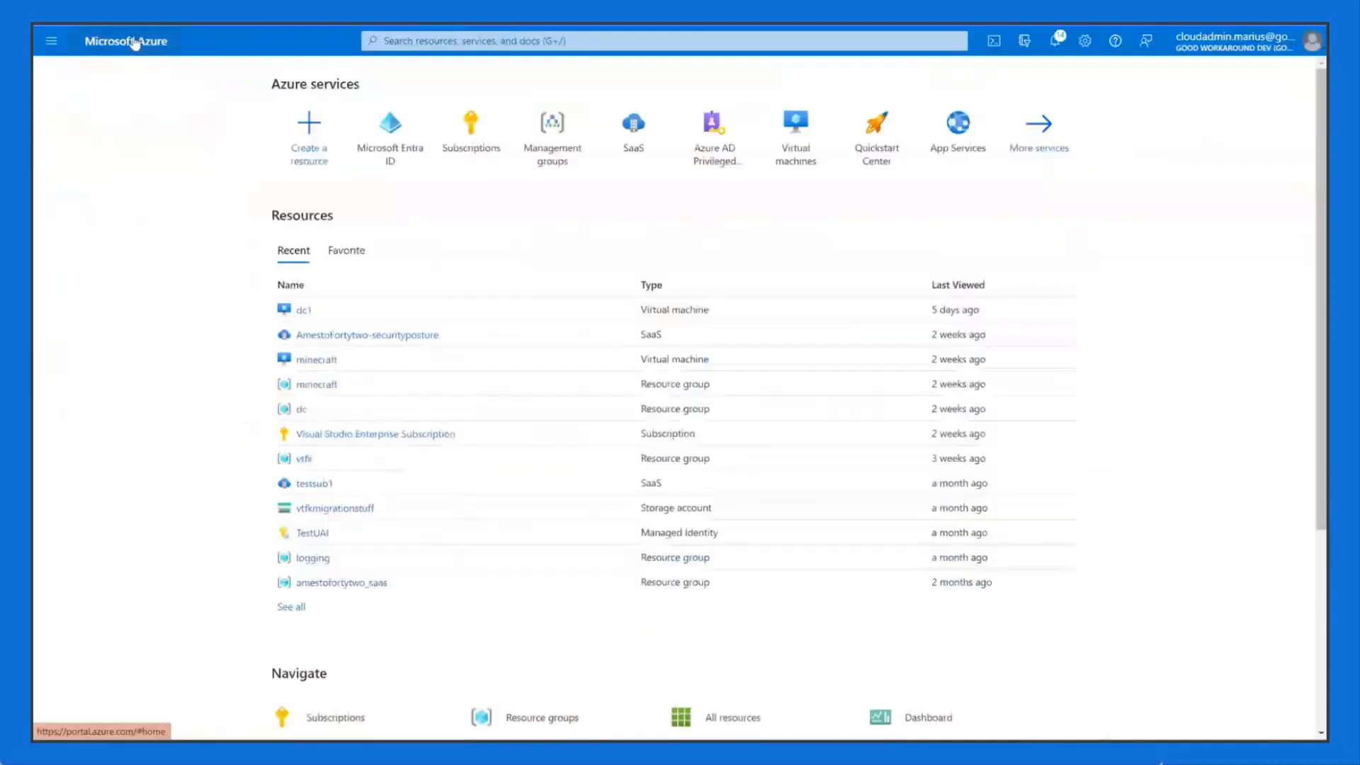
click(401, 136)
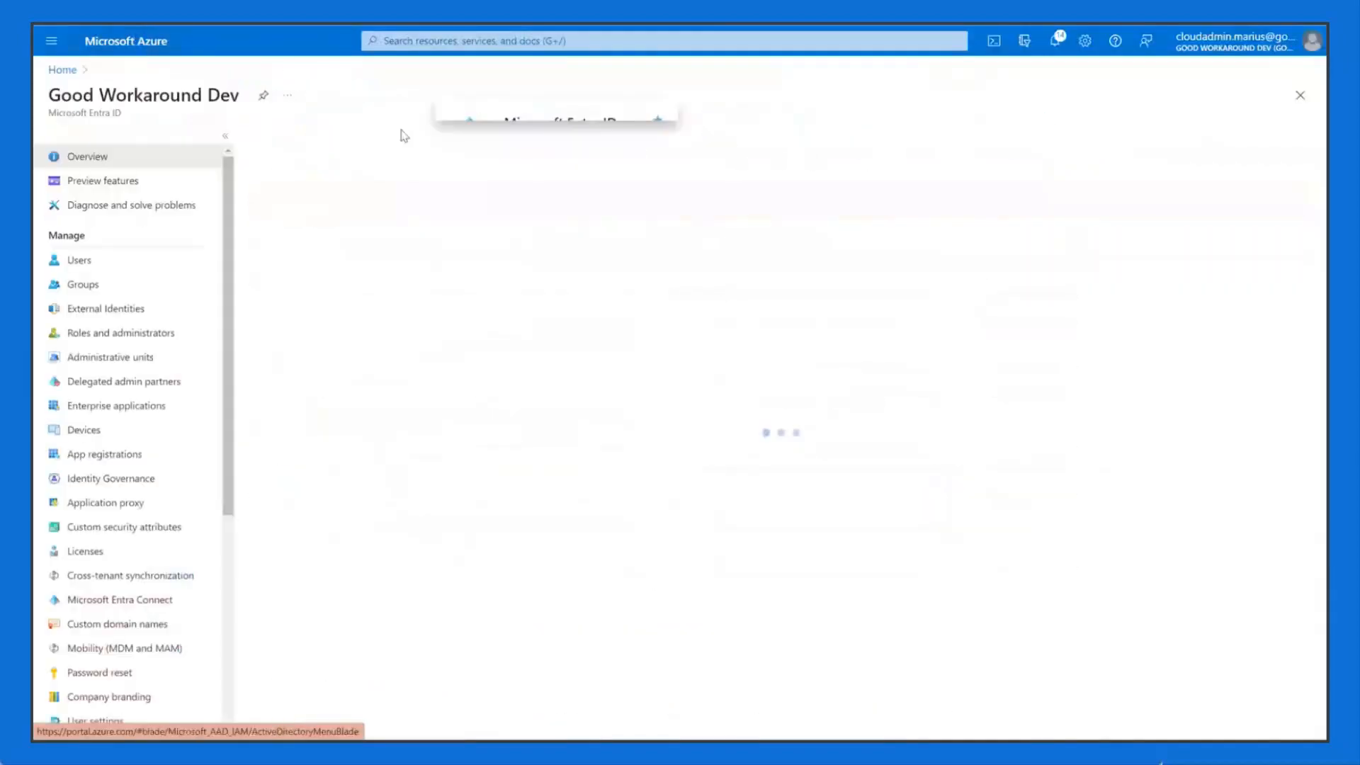
click(133, 265)
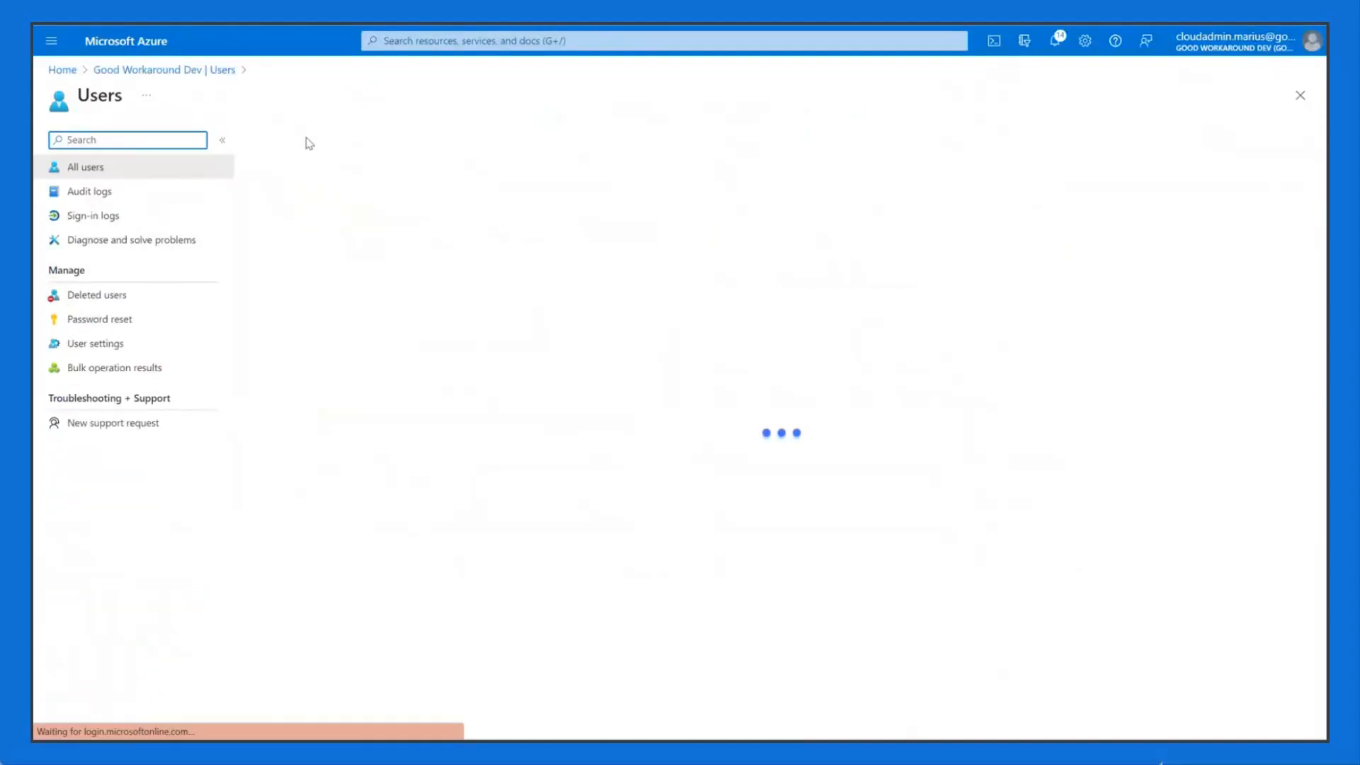
click(319, 140)
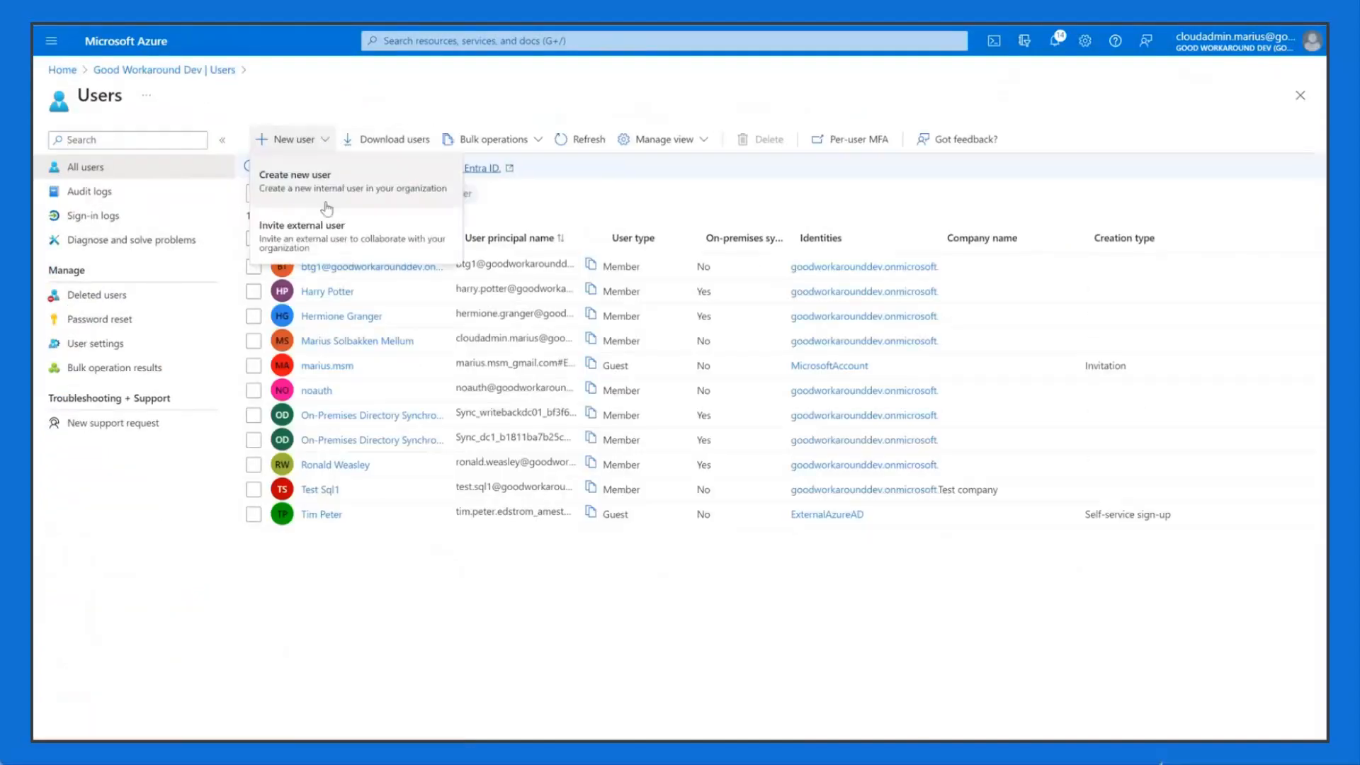
click(330, 228)
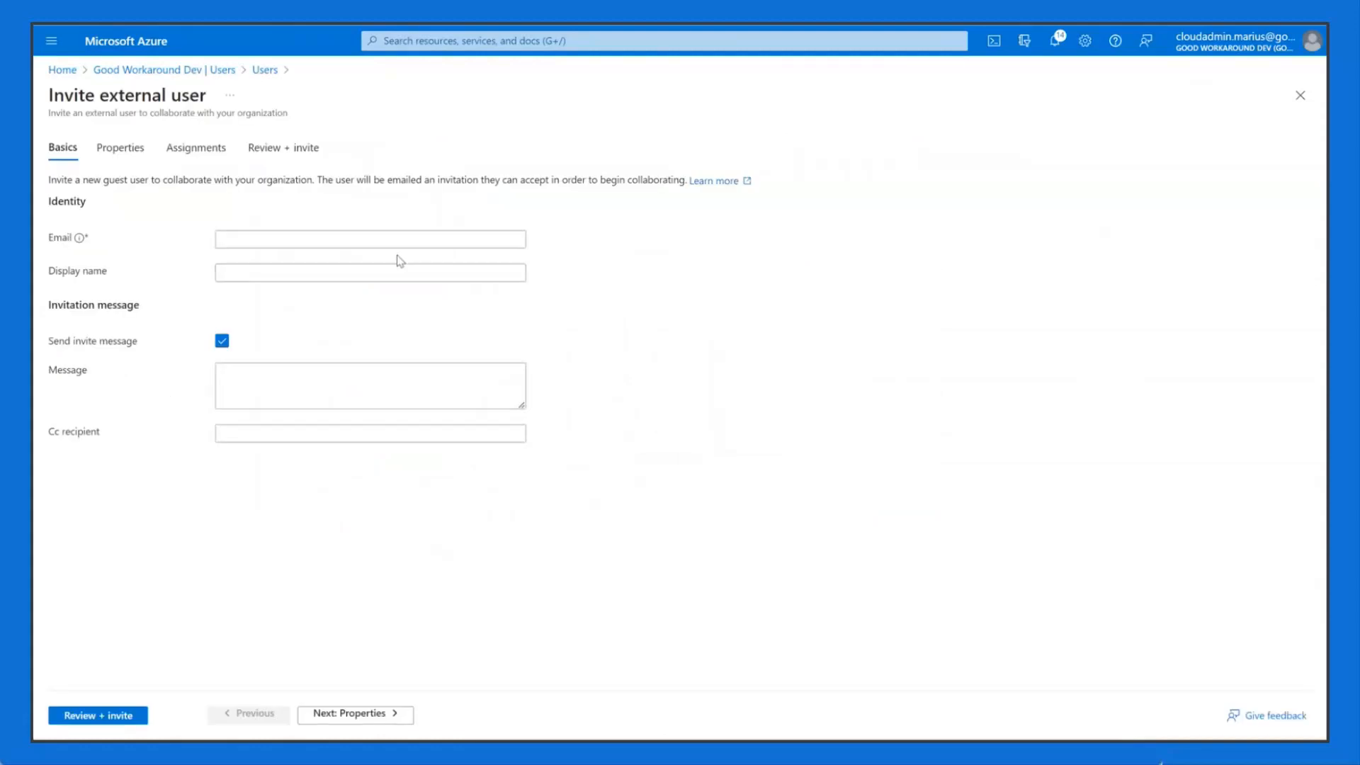
Step: Enter the Westeros admin's e-mail address, review, and send the guest invitation
click(289, 239)
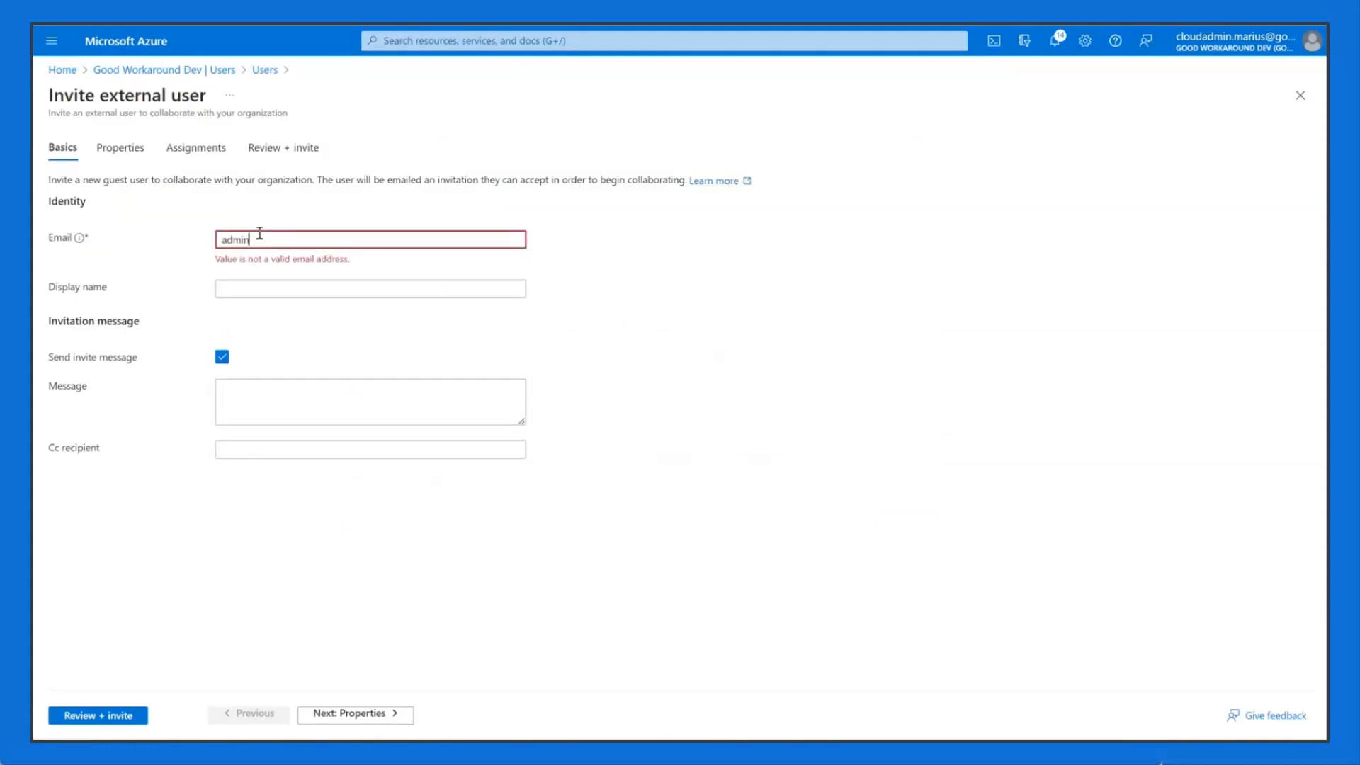
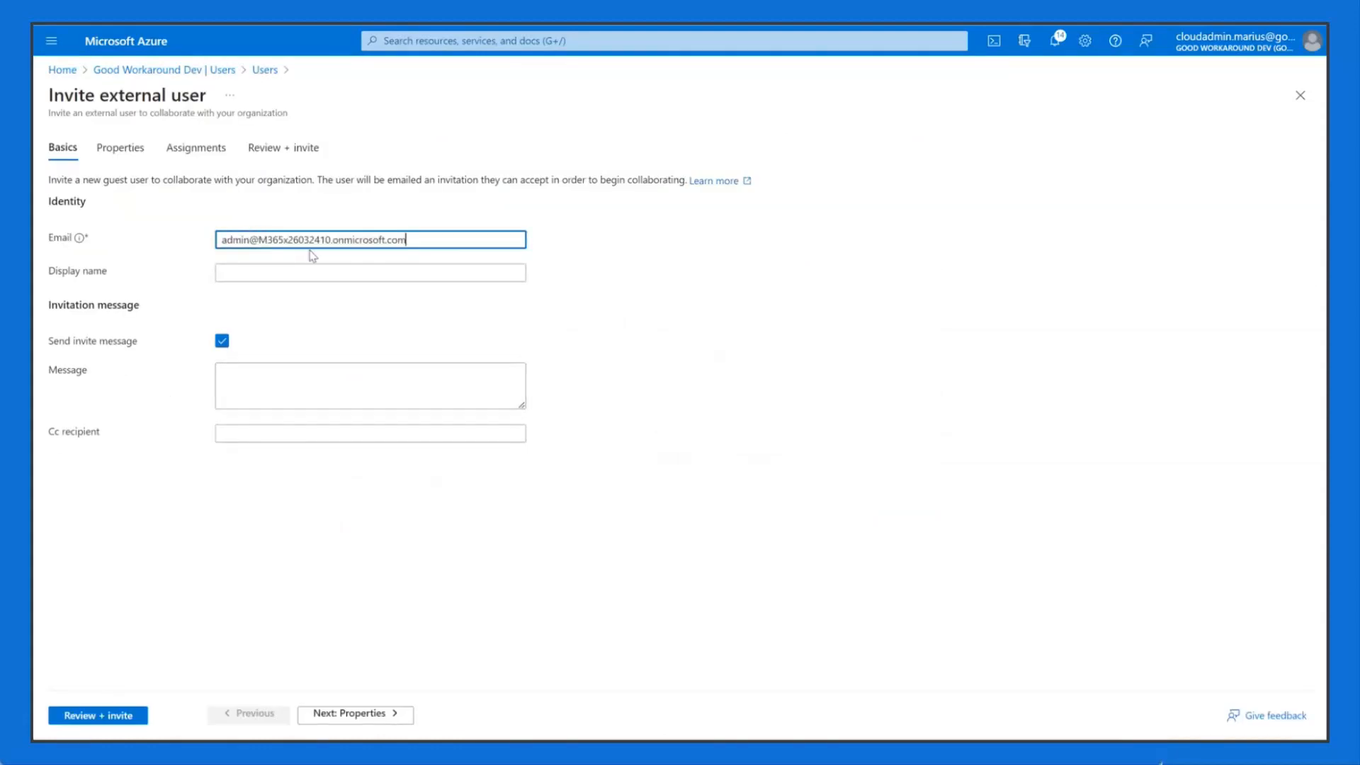
key(ctrl+a)
click(209, 547)
click(121, 717)
click(85, 717)
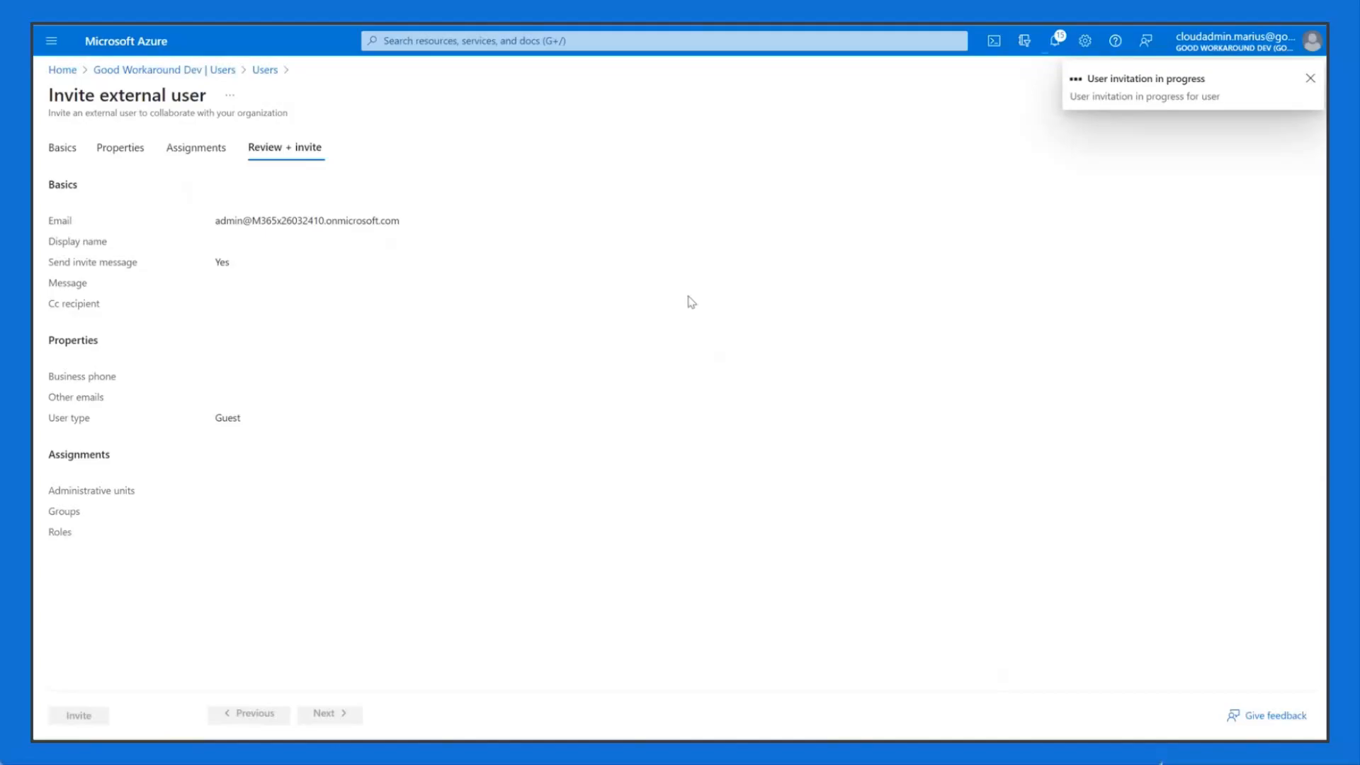
Step: Paste the first saved sign-in URL from Notepad into a new Chrome tab
key(alt+Tab)
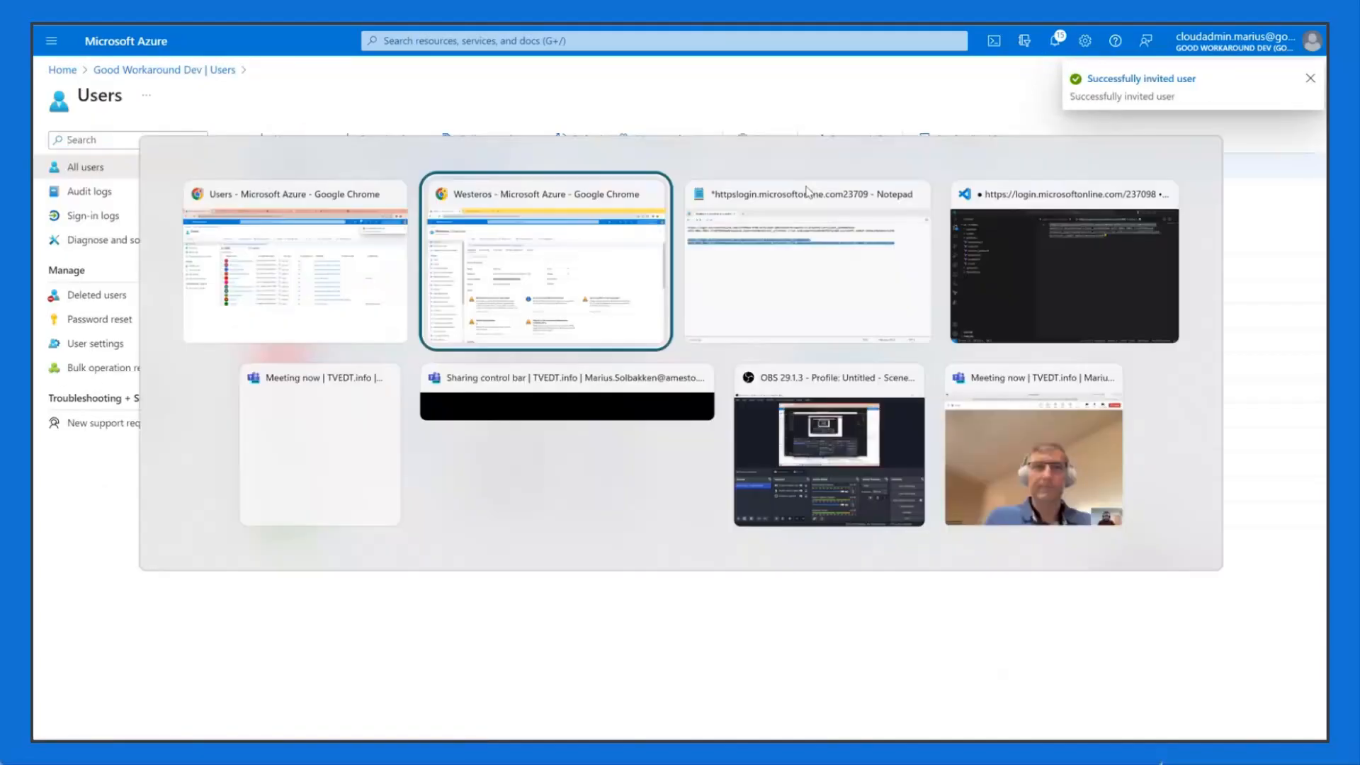
key(alt+Tab)
drag(1062, 228, 202, 213)
key(alt+Tab)
key(alt+Tab)
key(ctrl+t)
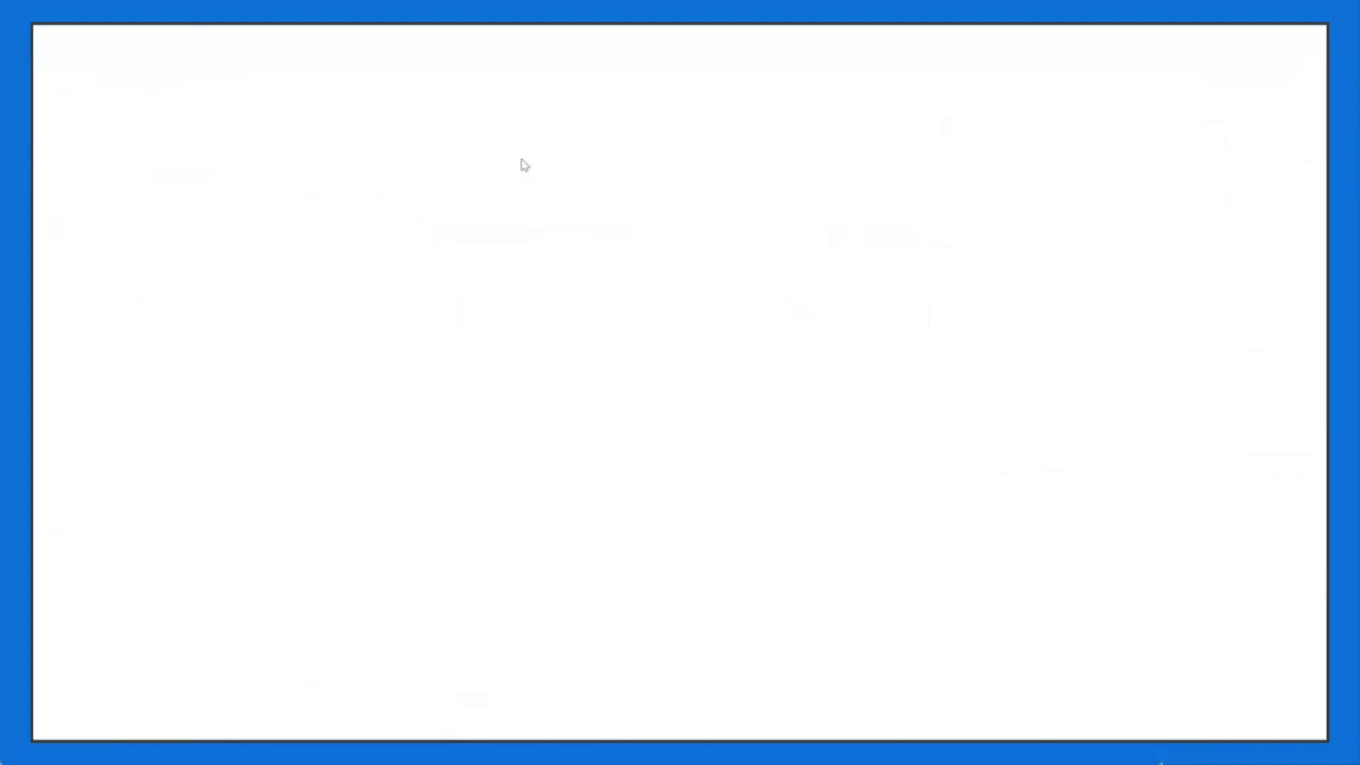
key(ctrl+v)
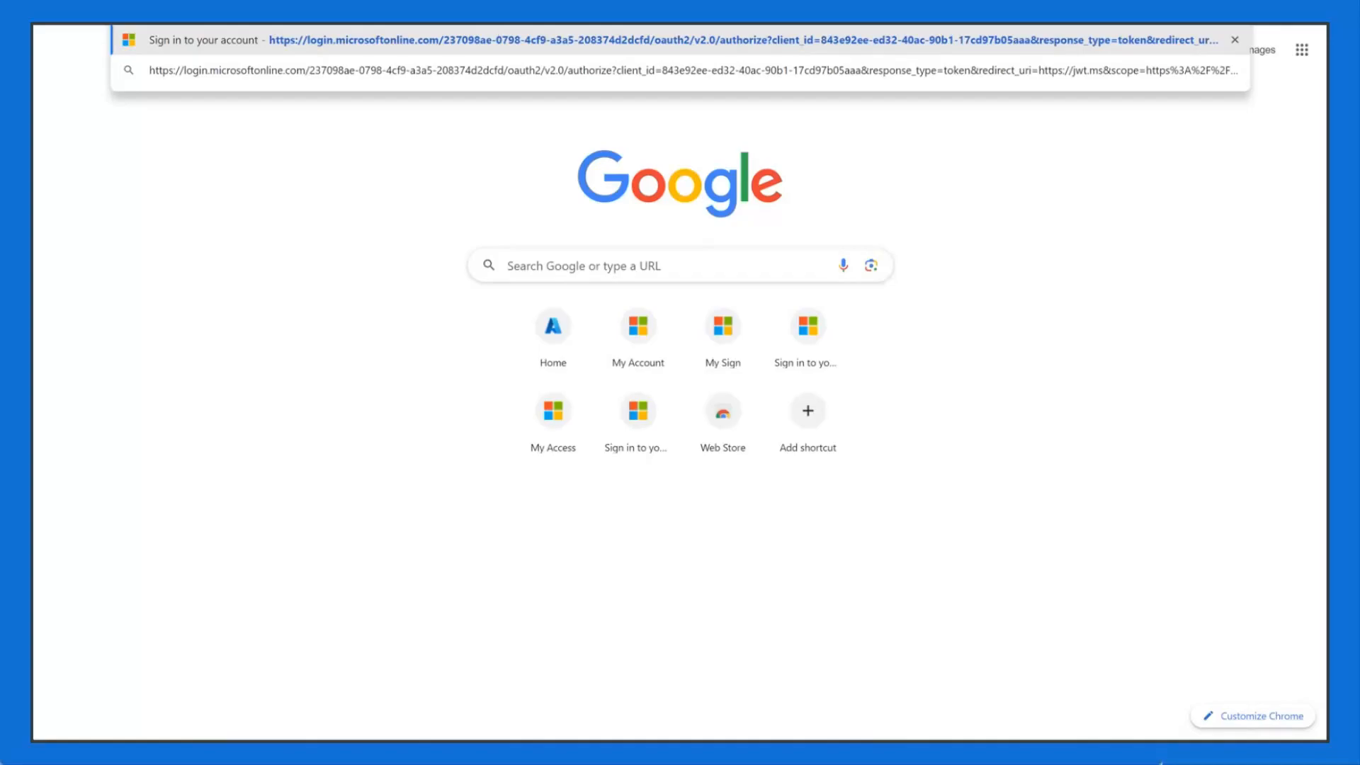
Step: Sign in through the second tenant's authorize URL with the guest admin's password and dismiss the Windows Hello popup
click(507, 40)
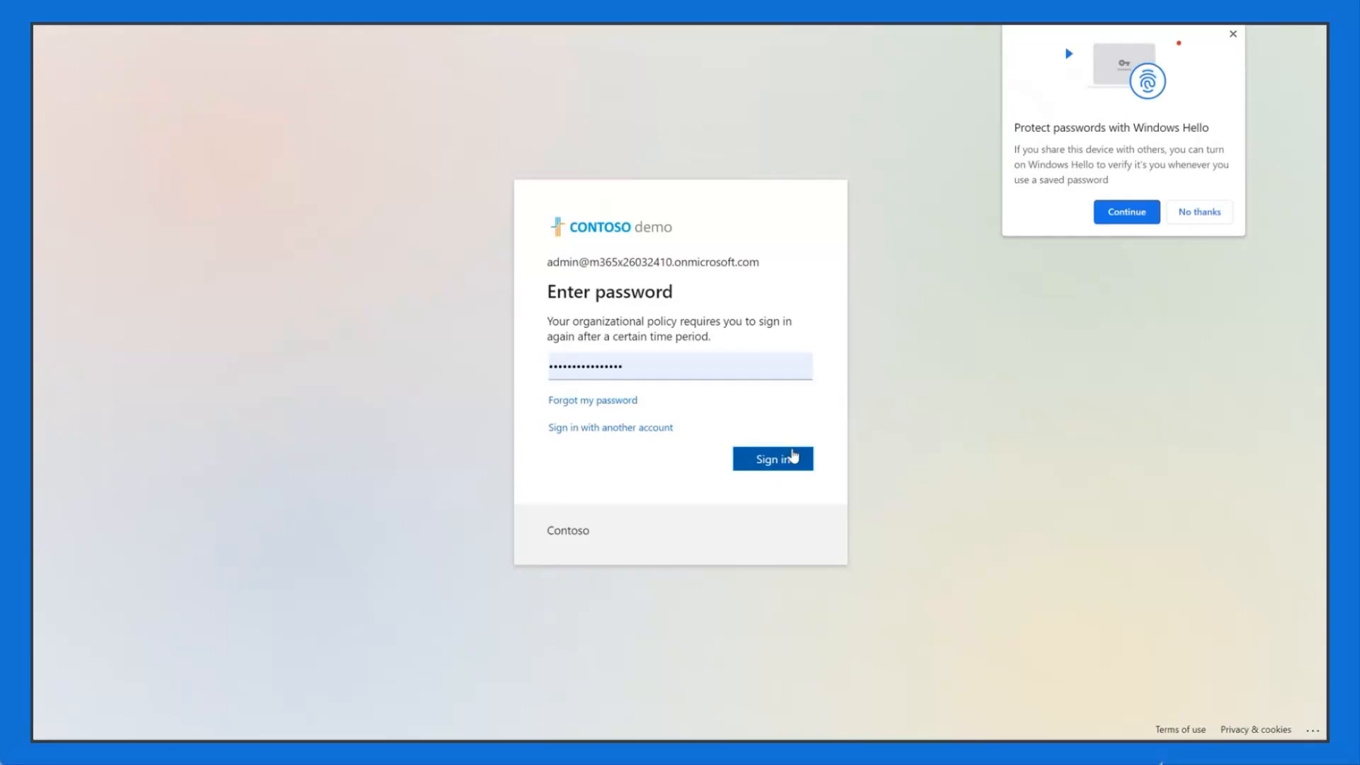
click(793, 457)
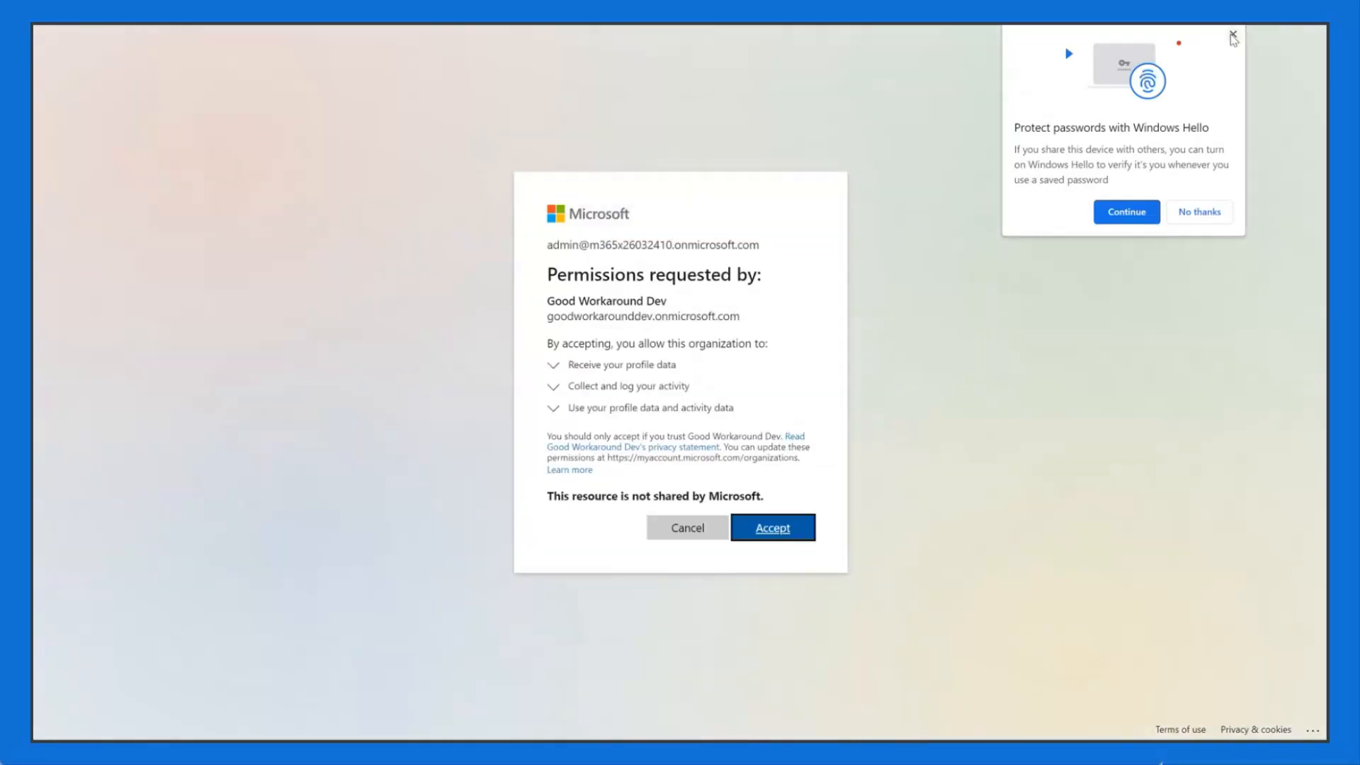
click(1233, 36)
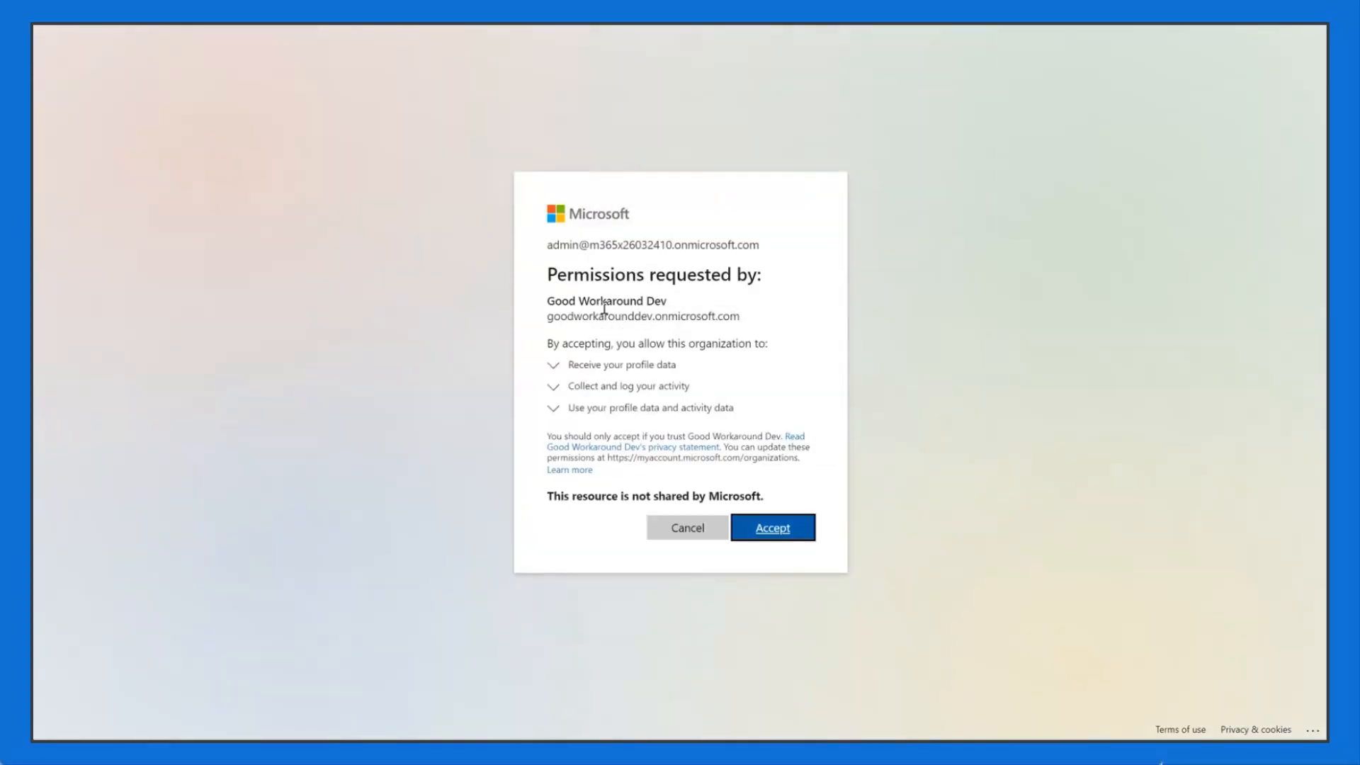
Step: Accept Good Workaround Dev's permissions, continue to the 'Keep your account secure' page, then return to Notepad's authorize URLs
click(795, 535)
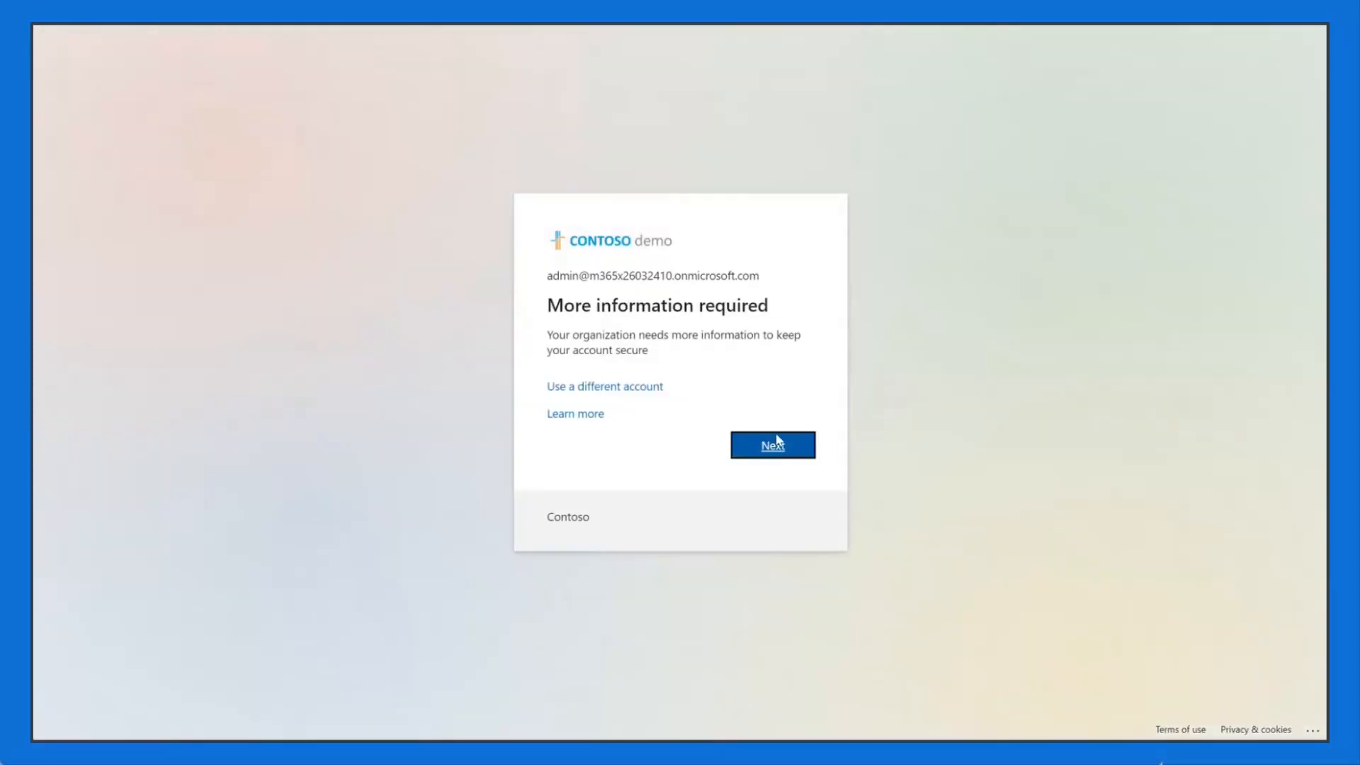
click(779, 443)
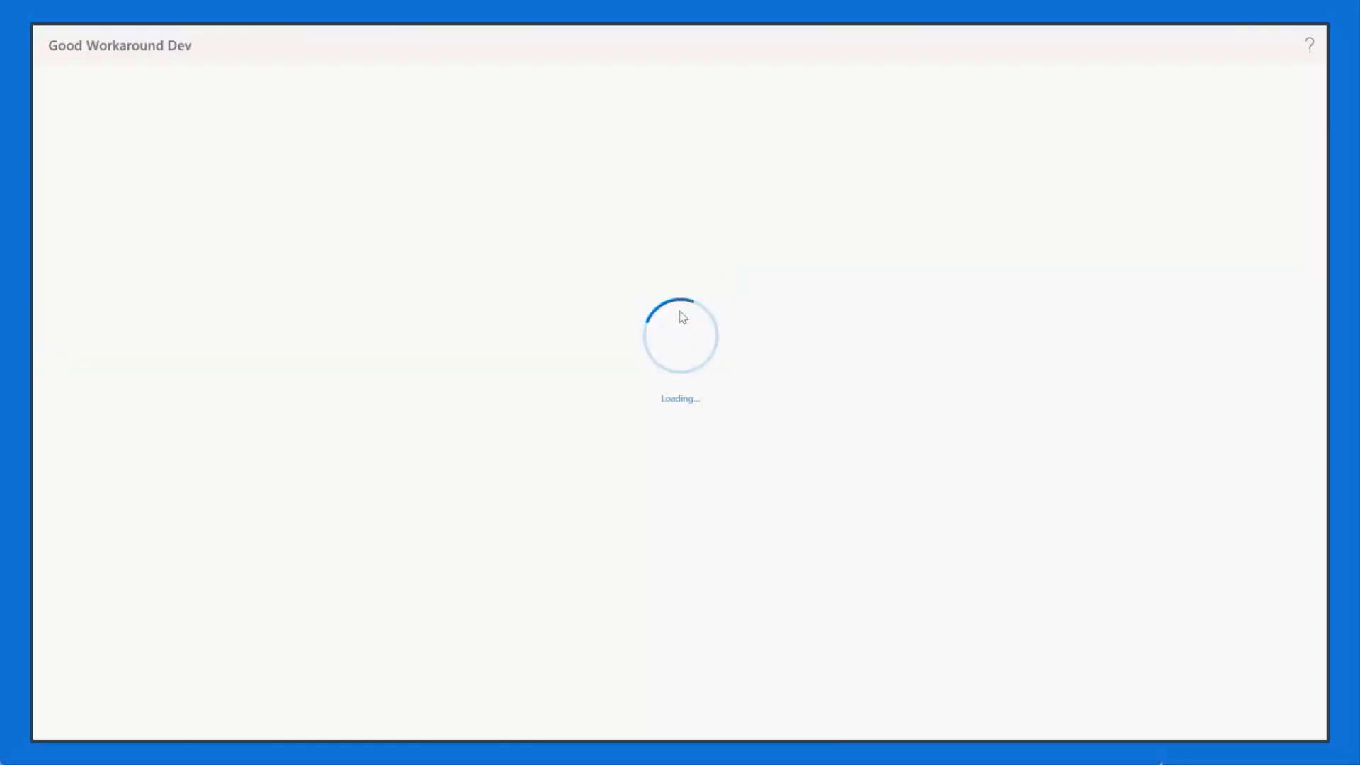
drag(755, 266, 746, 265)
click(745, 265)
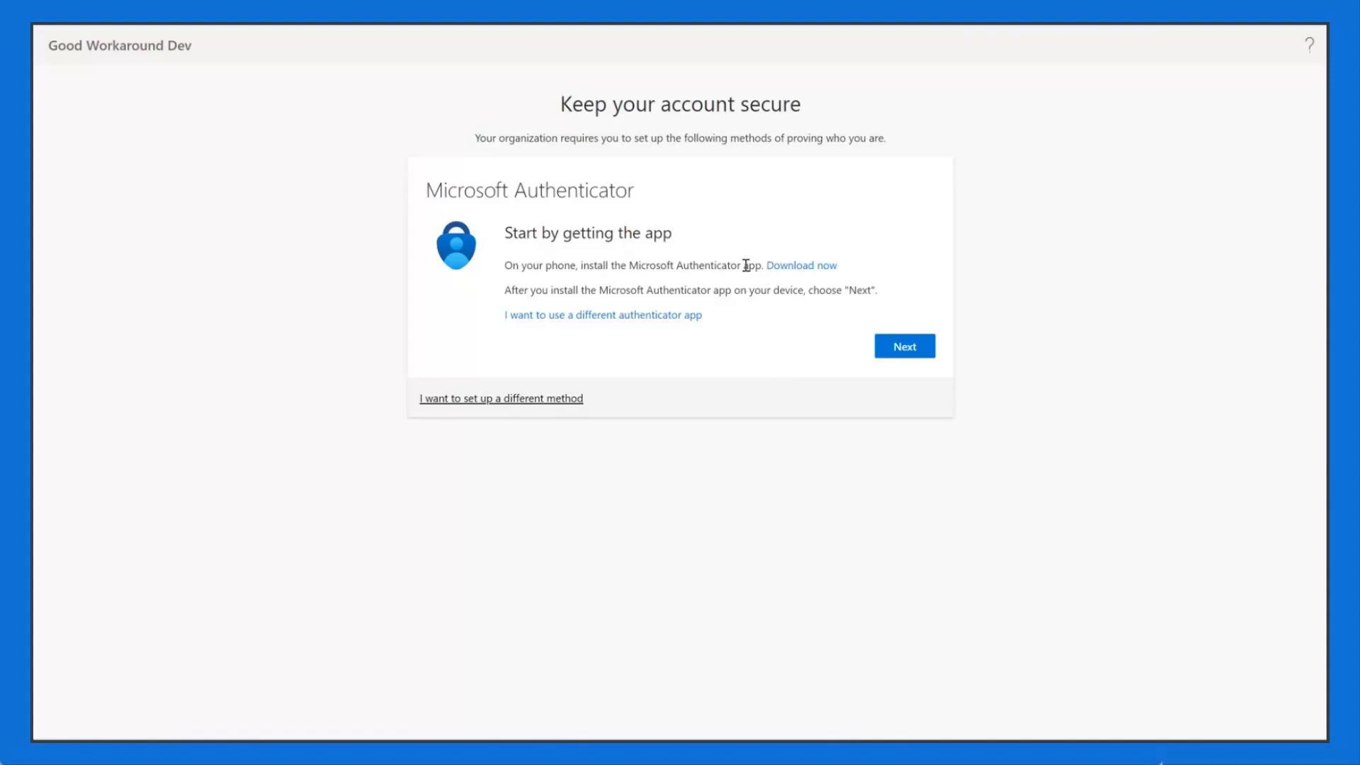
key(alt+Tab)
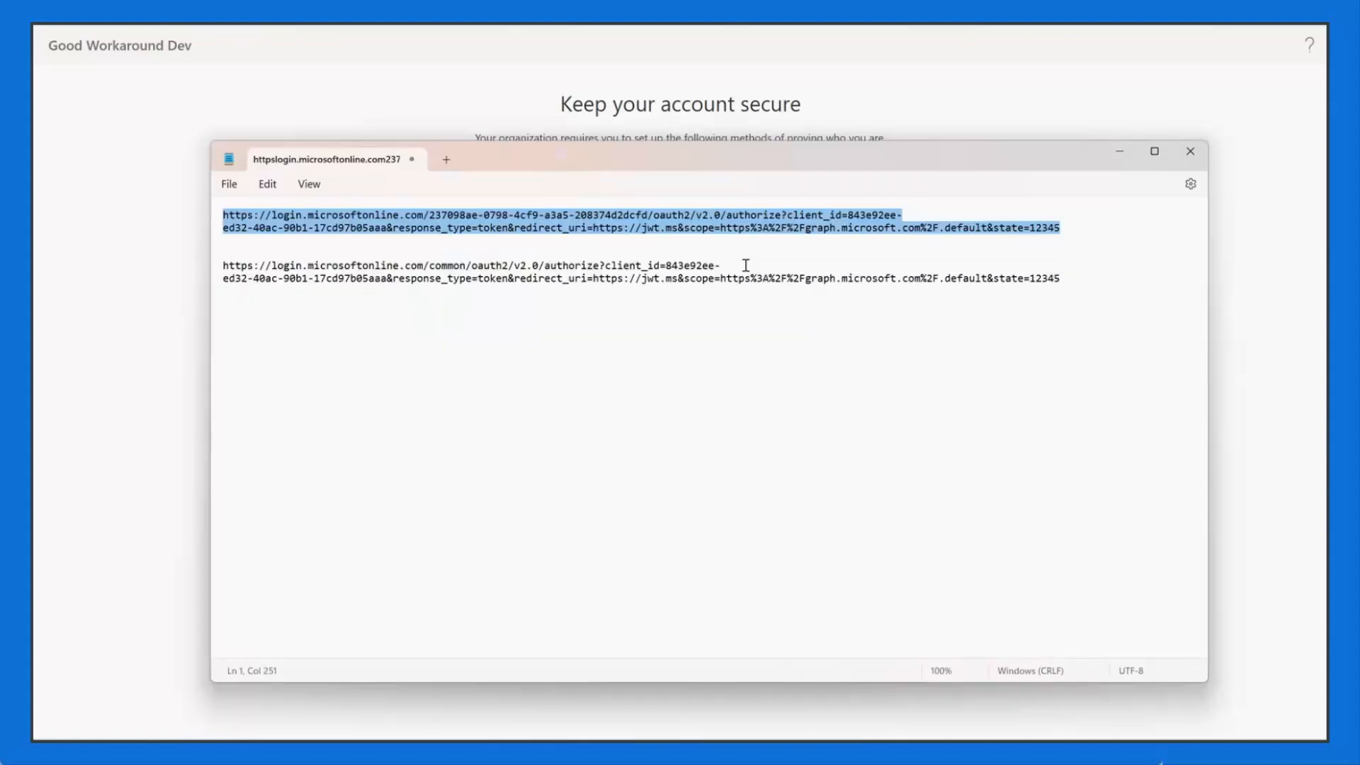
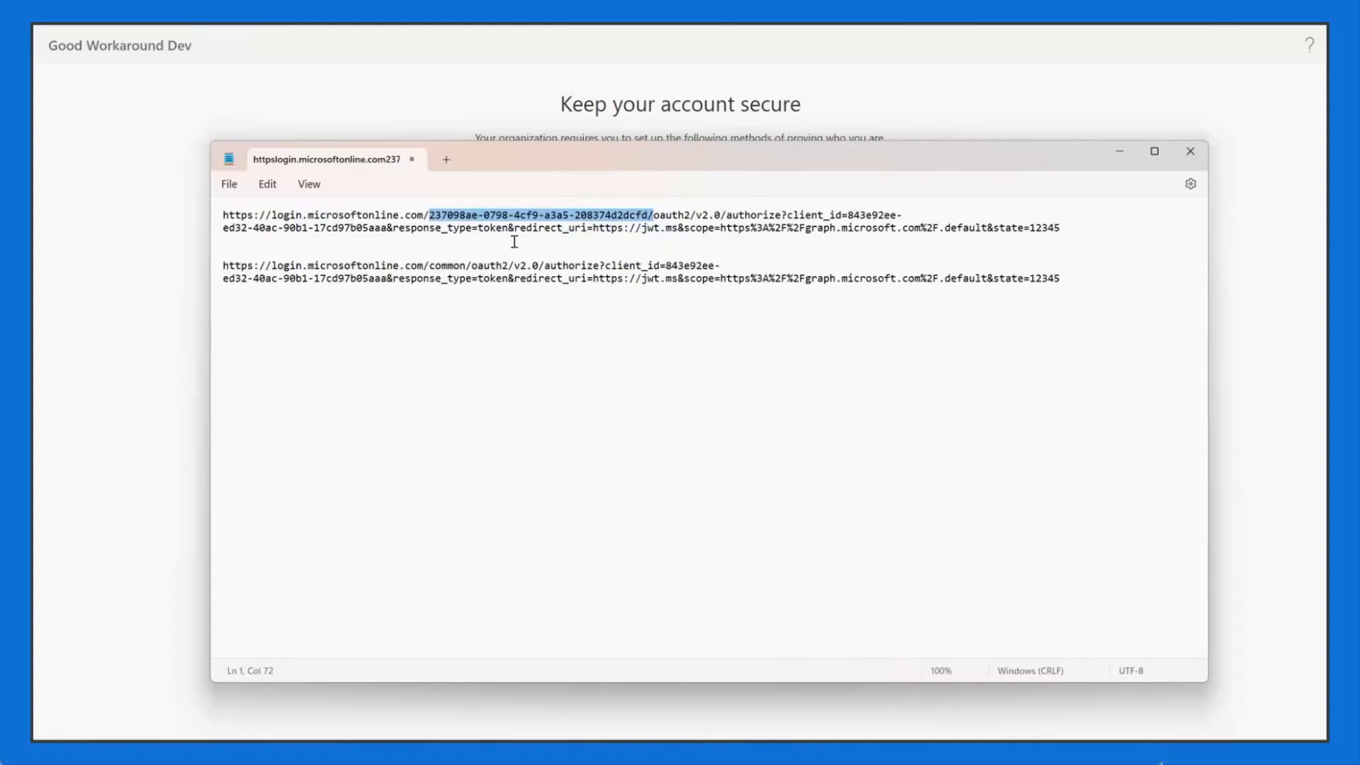
Step: Minimize Notepad to reveal the 'Keep your account secure' Microsoft Authenticator setup page
click(510, 102)
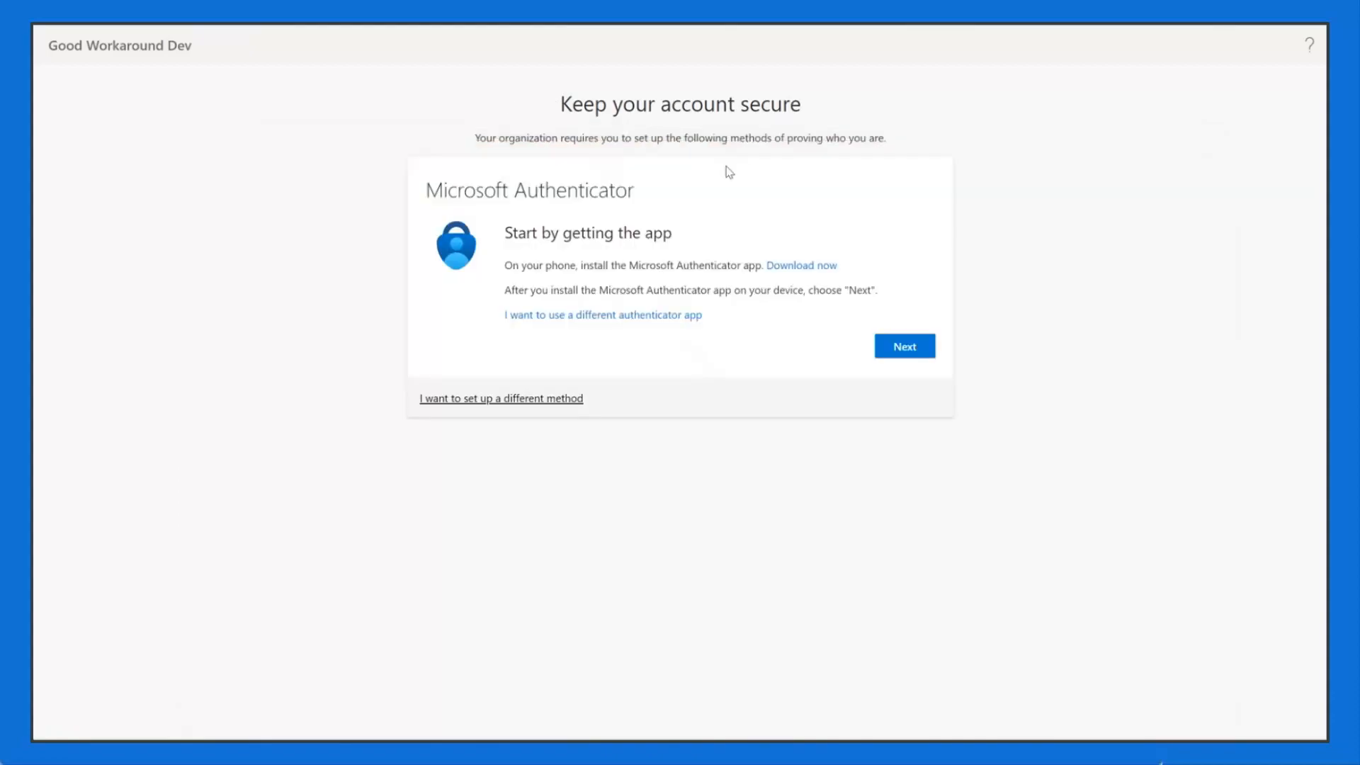